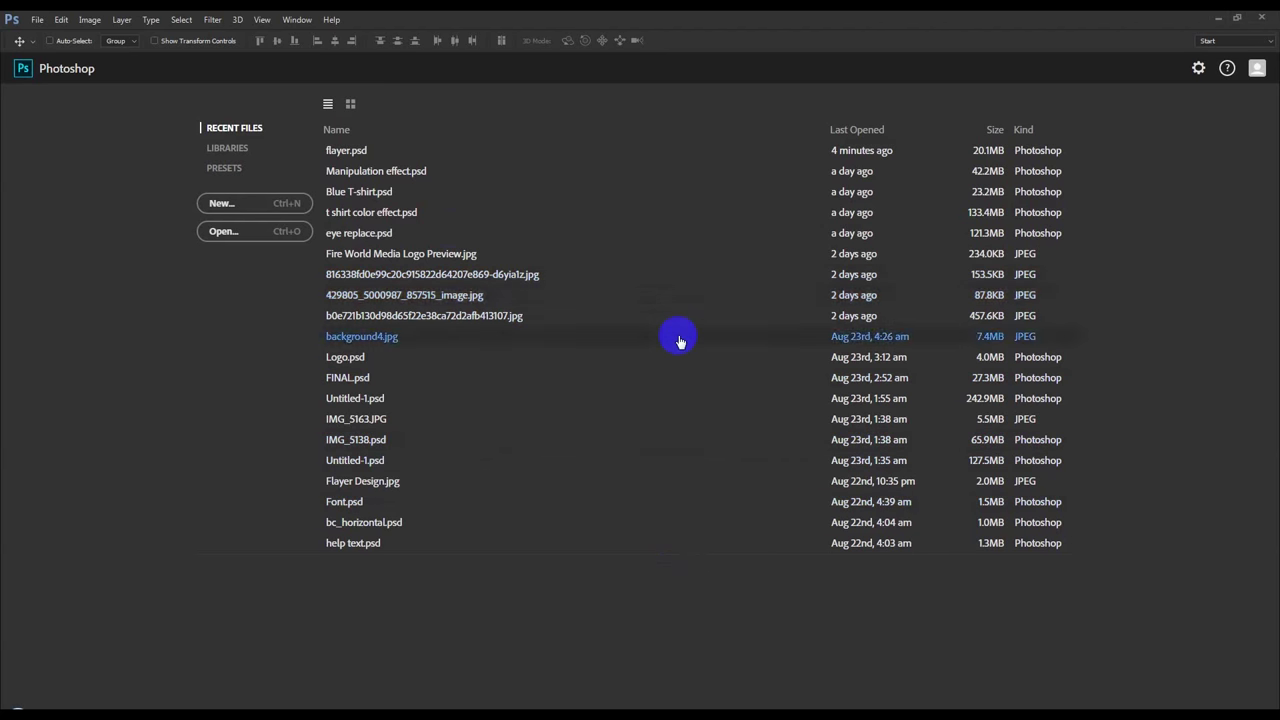
Open the New document settings from the Start screen, defaulting to 1920 × 1080 pixels
left_click(240, 207)
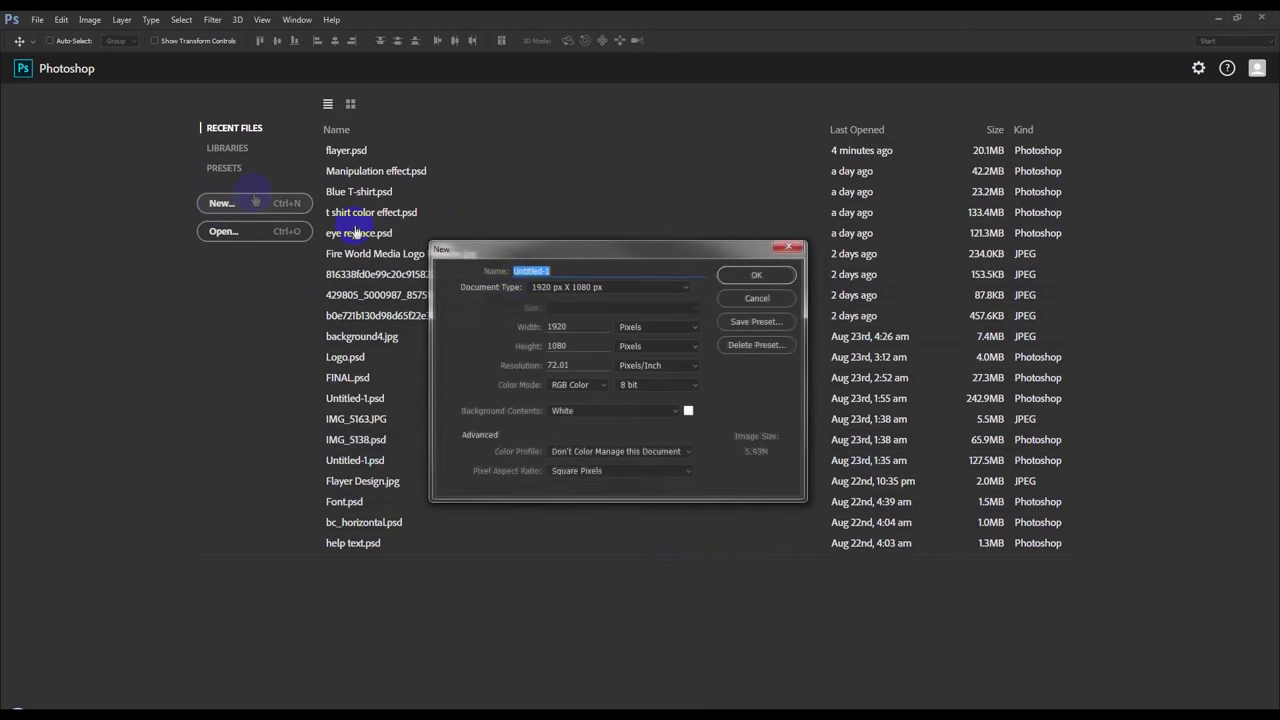
Set the new document to 3.5 inches wide at 300 pixels per inch
left_click(662, 330)
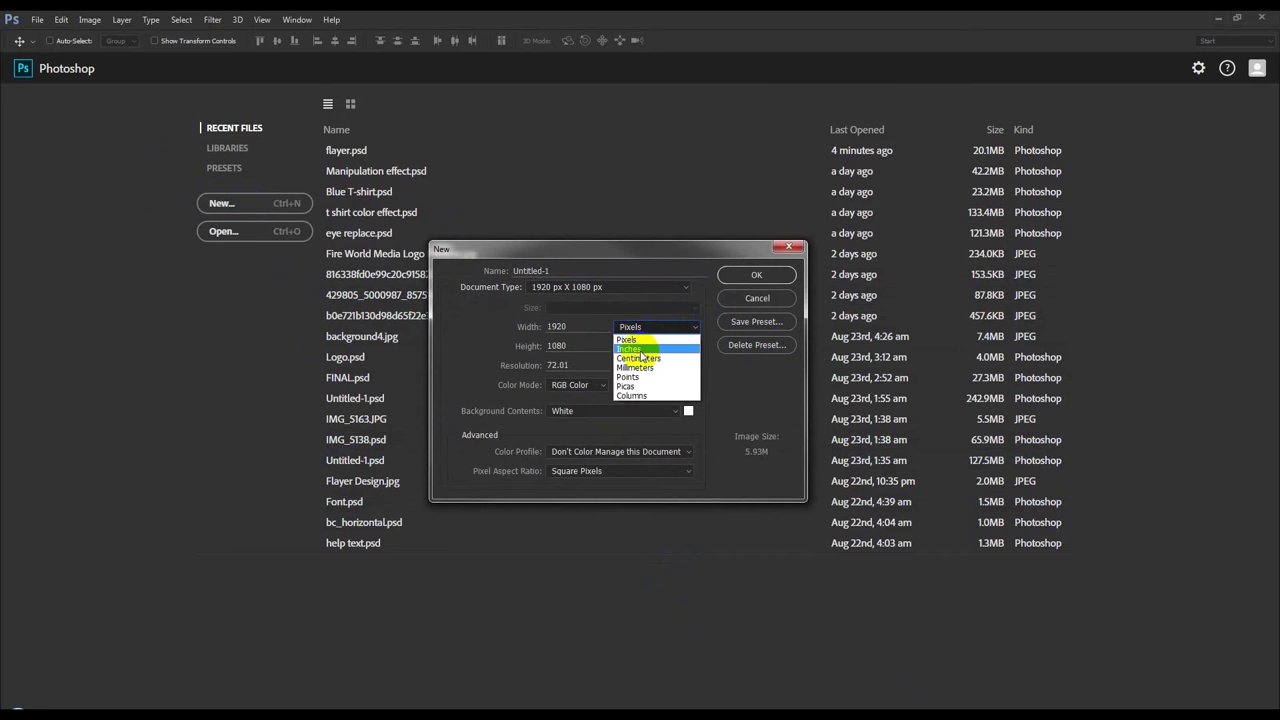
left_click(641, 350)
left_click_drag(596, 327, 452, 327)
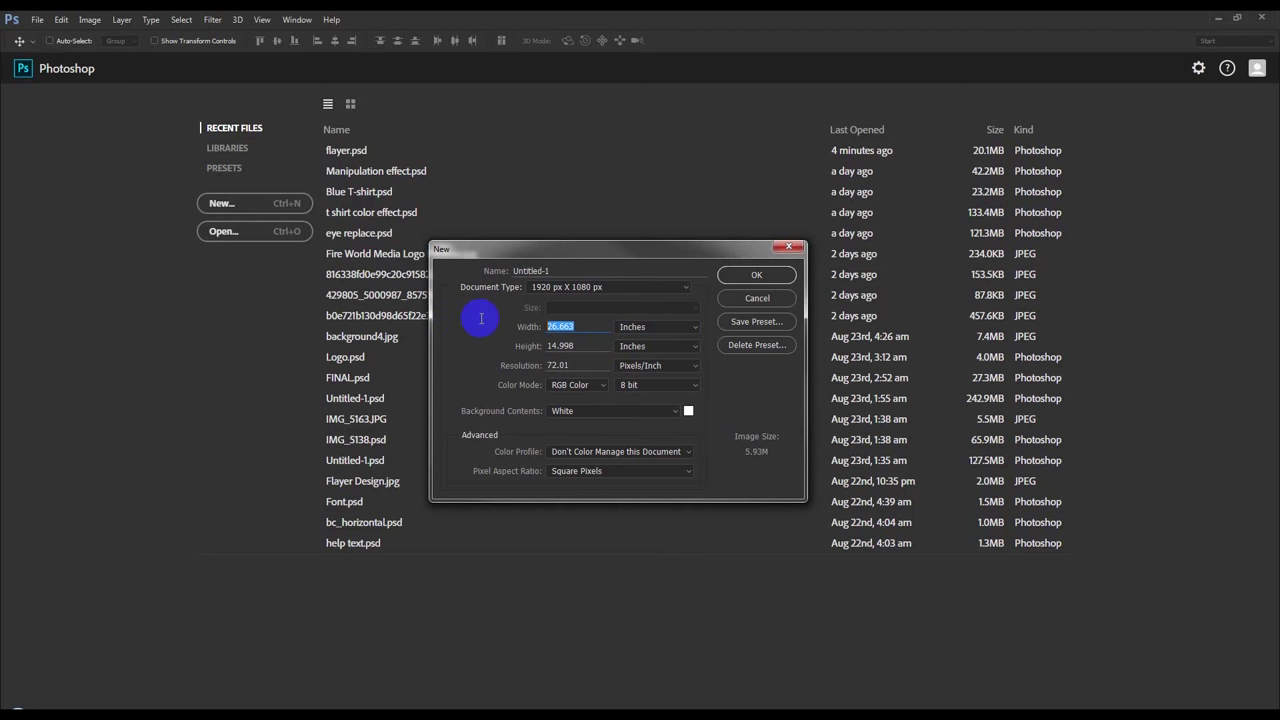
type("3.5")
key("Tab")
type("2")
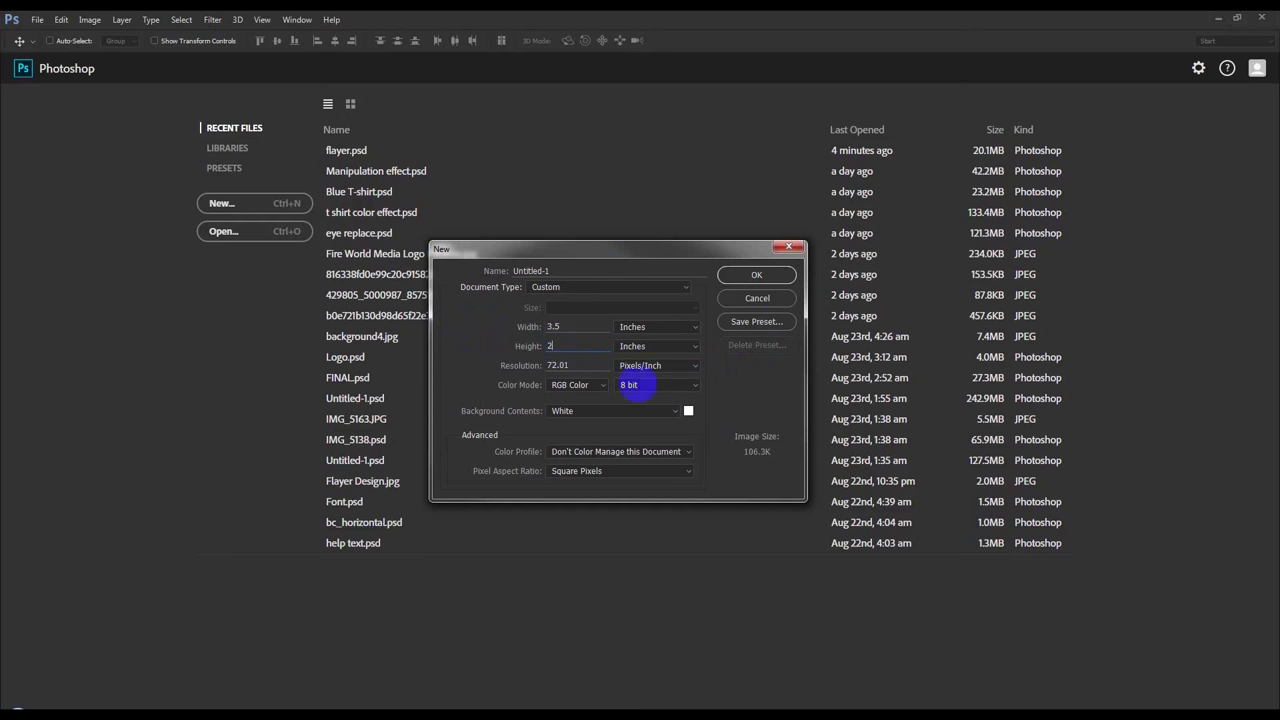
left_click_drag(600, 366, 482, 368)
type("00")
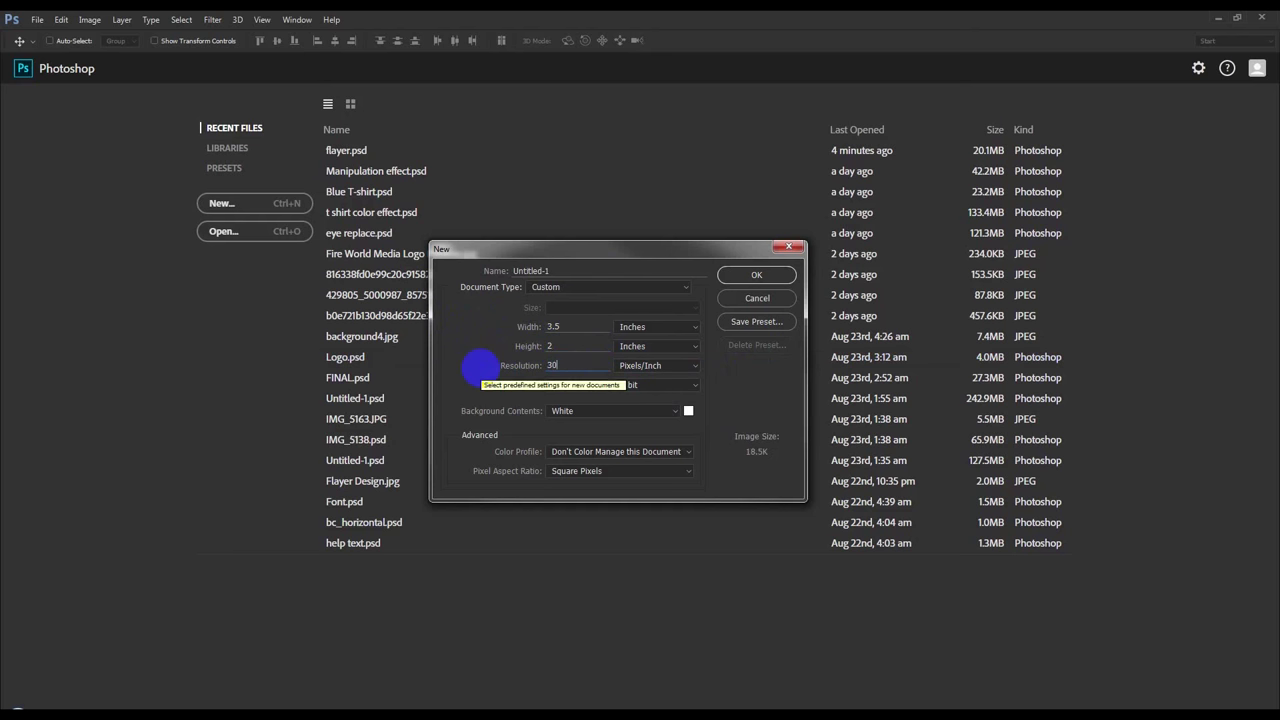
Choose CMYK Color, name the document 'Business Card', and create it
left_click(576, 385)
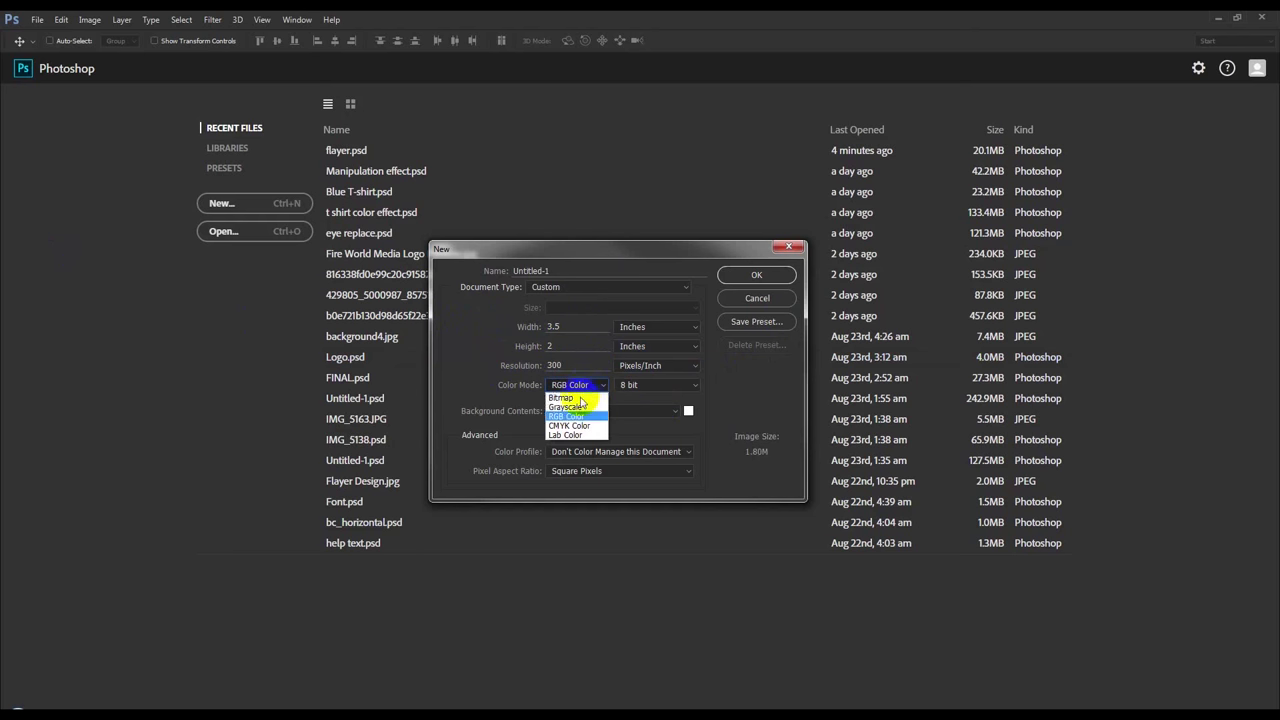
left_click(572, 426)
left_click(576, 385)
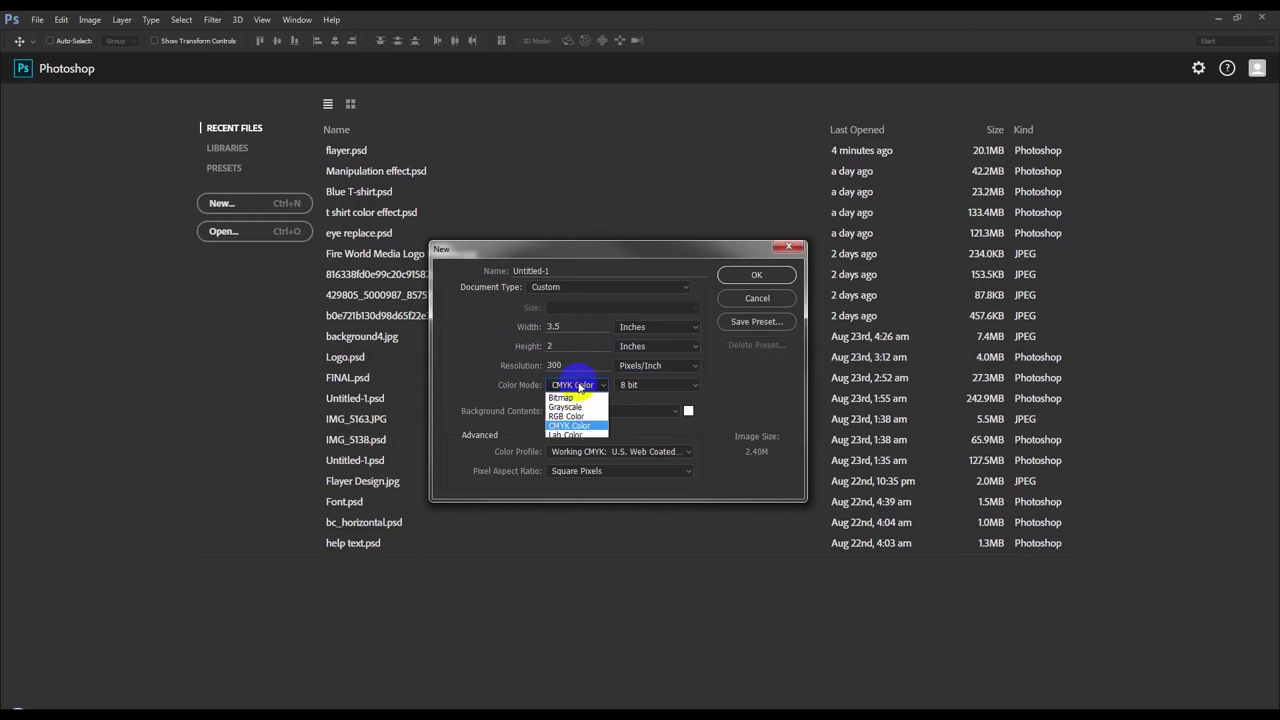
left_click(581, 426)
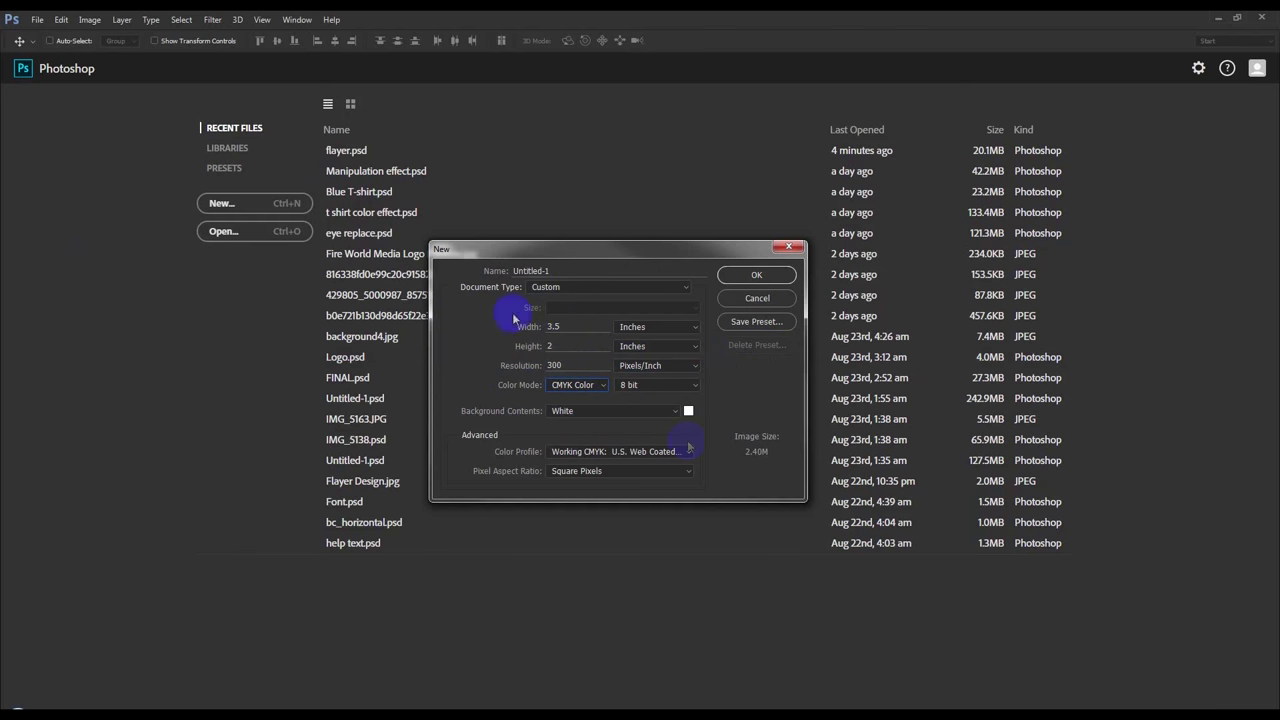
double_click(552, 271)
type("Vbu")
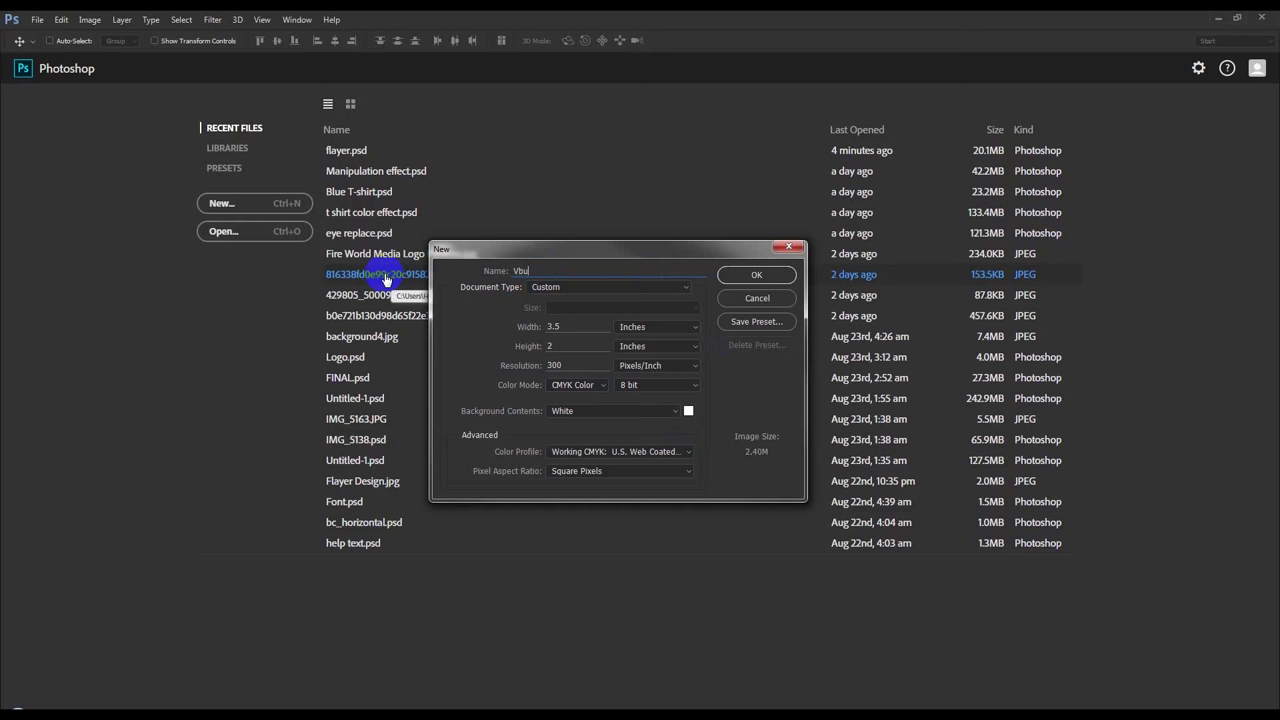
type("sinee Card")
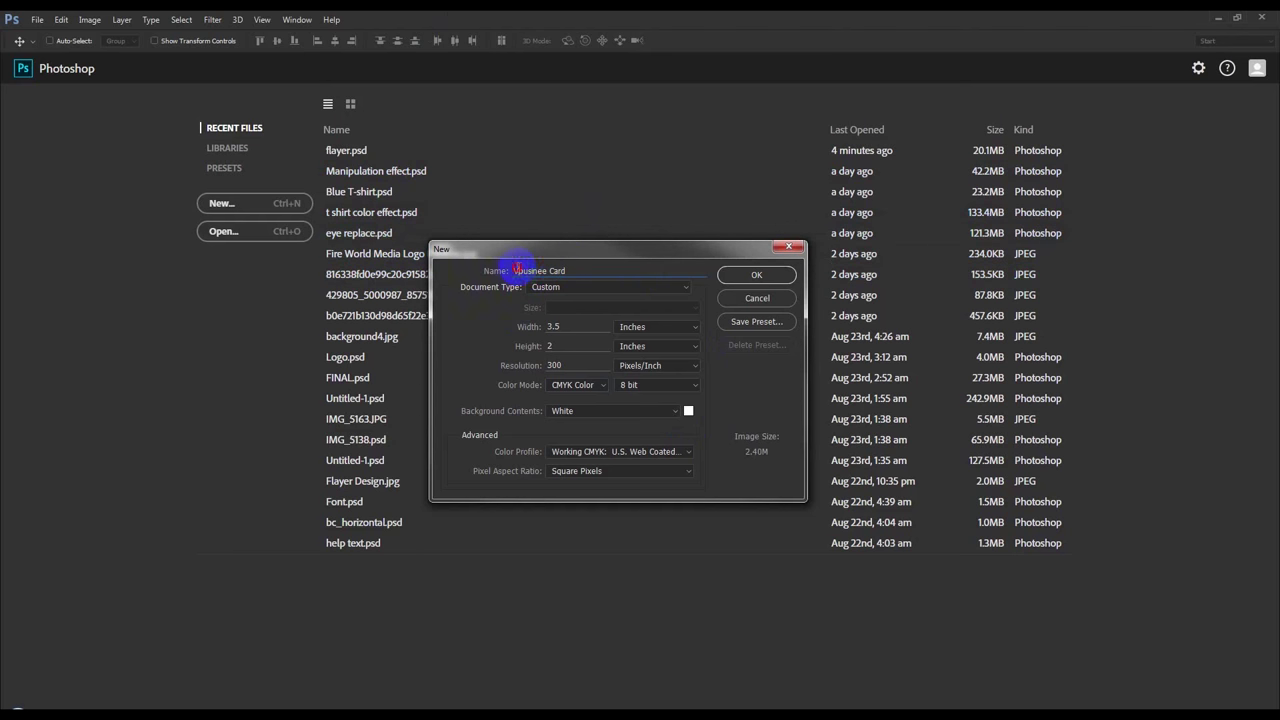
left_click_drag(510, 268, 564, 278)
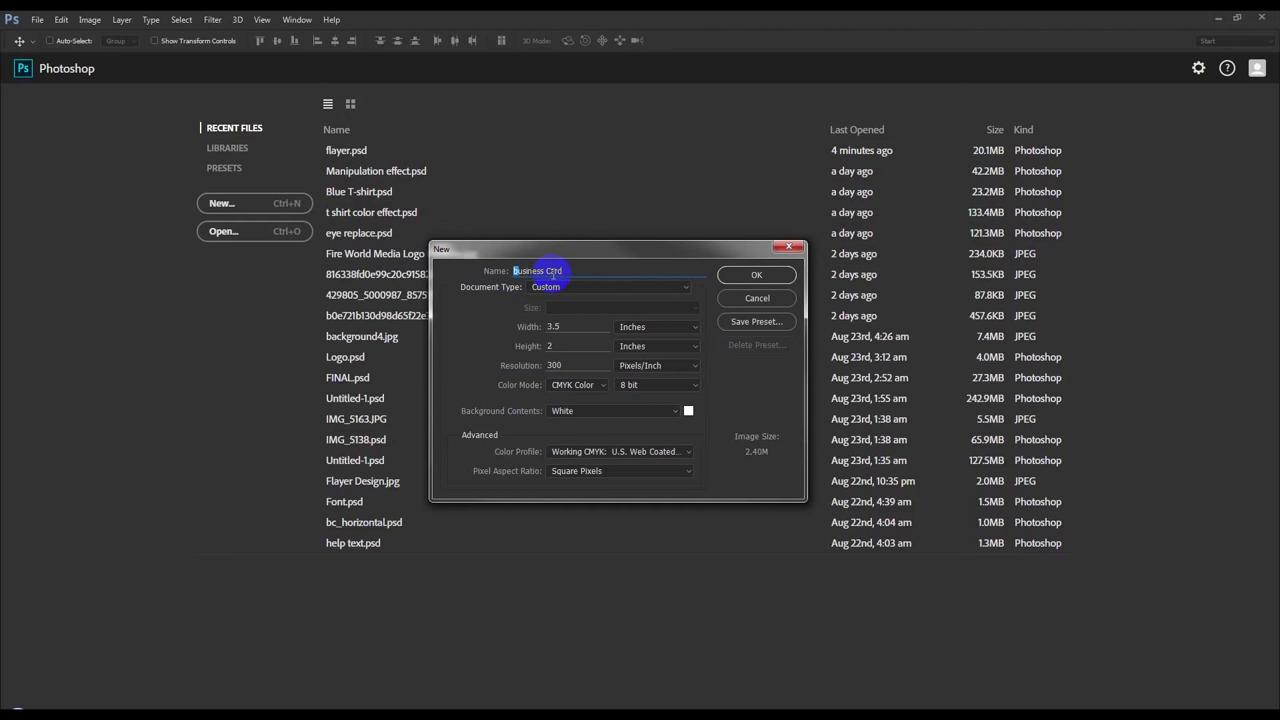
left_click(755, 276)
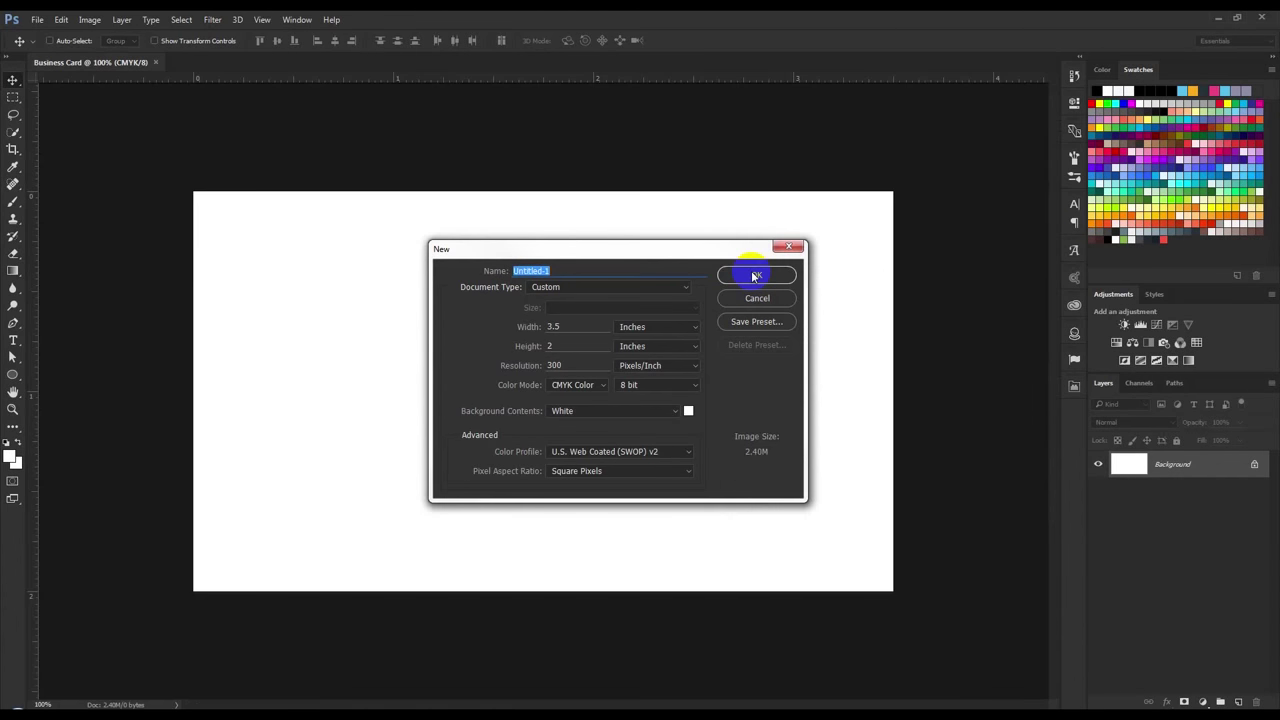
Close the extra New dialog and turn the rulers back on via View > Rulers
left_click(788, 247)
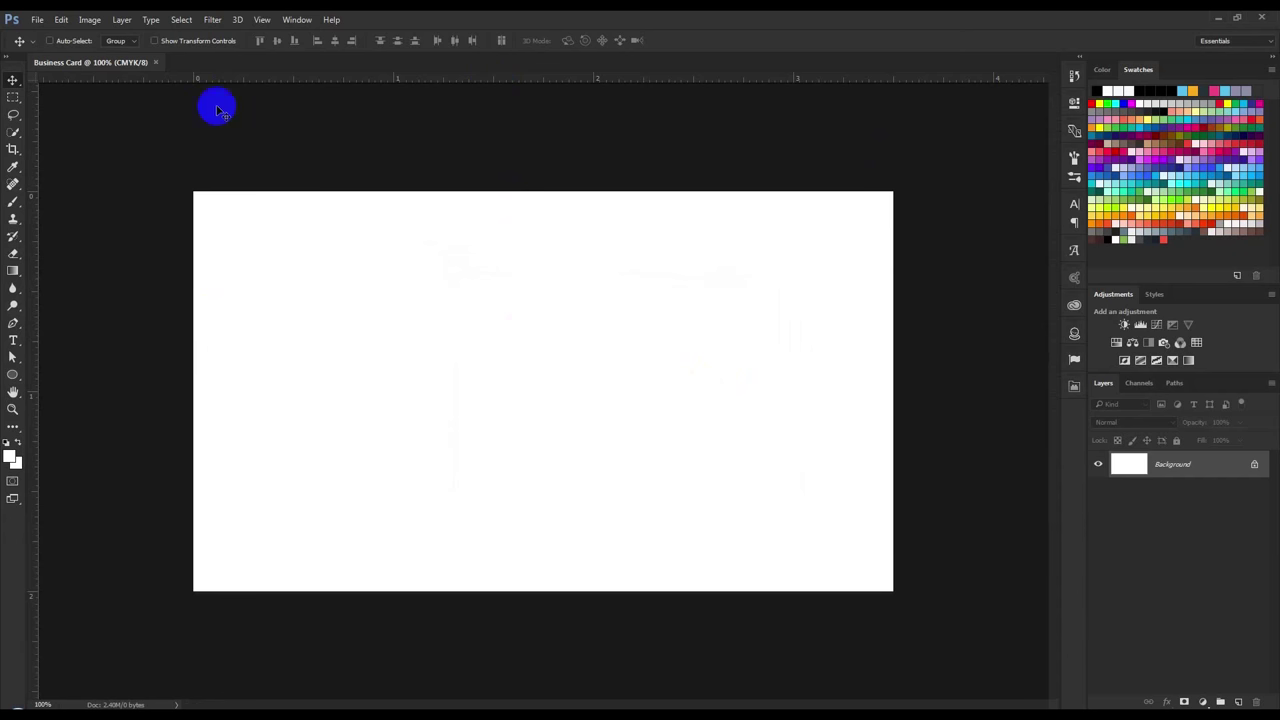
key("ctrl+r")
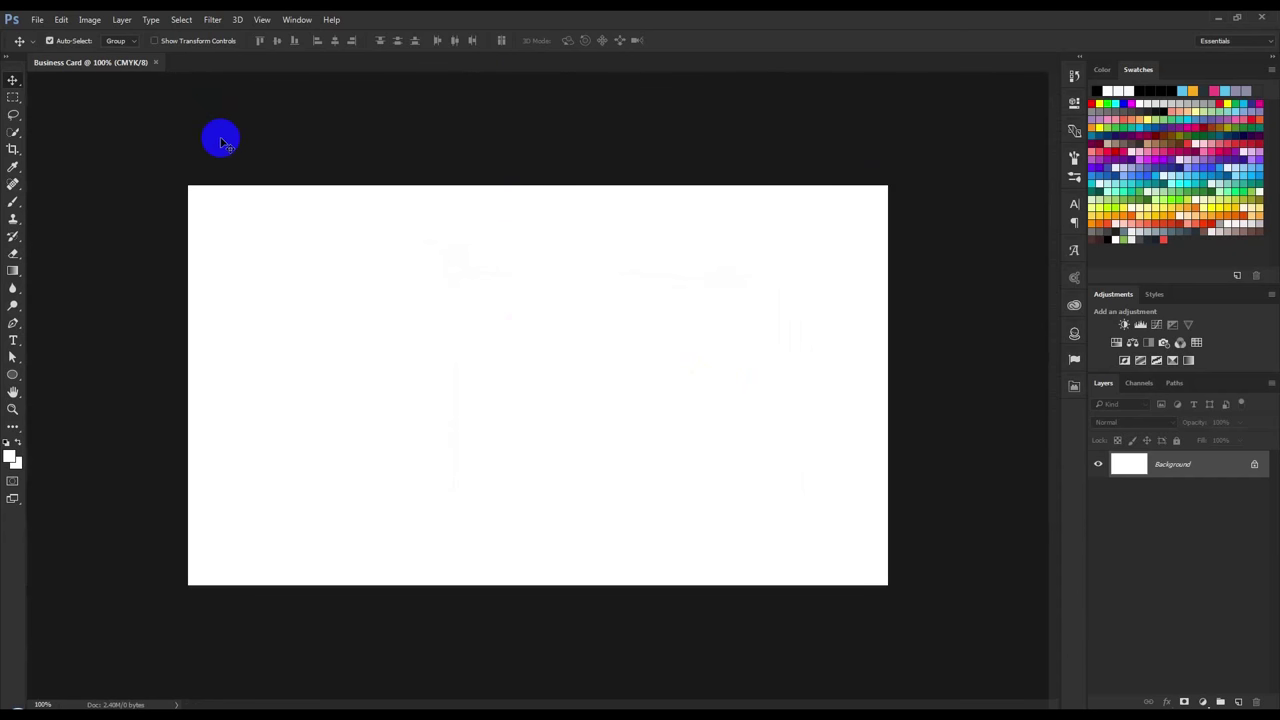
left_click(265, 20)
left_click(284, 260)
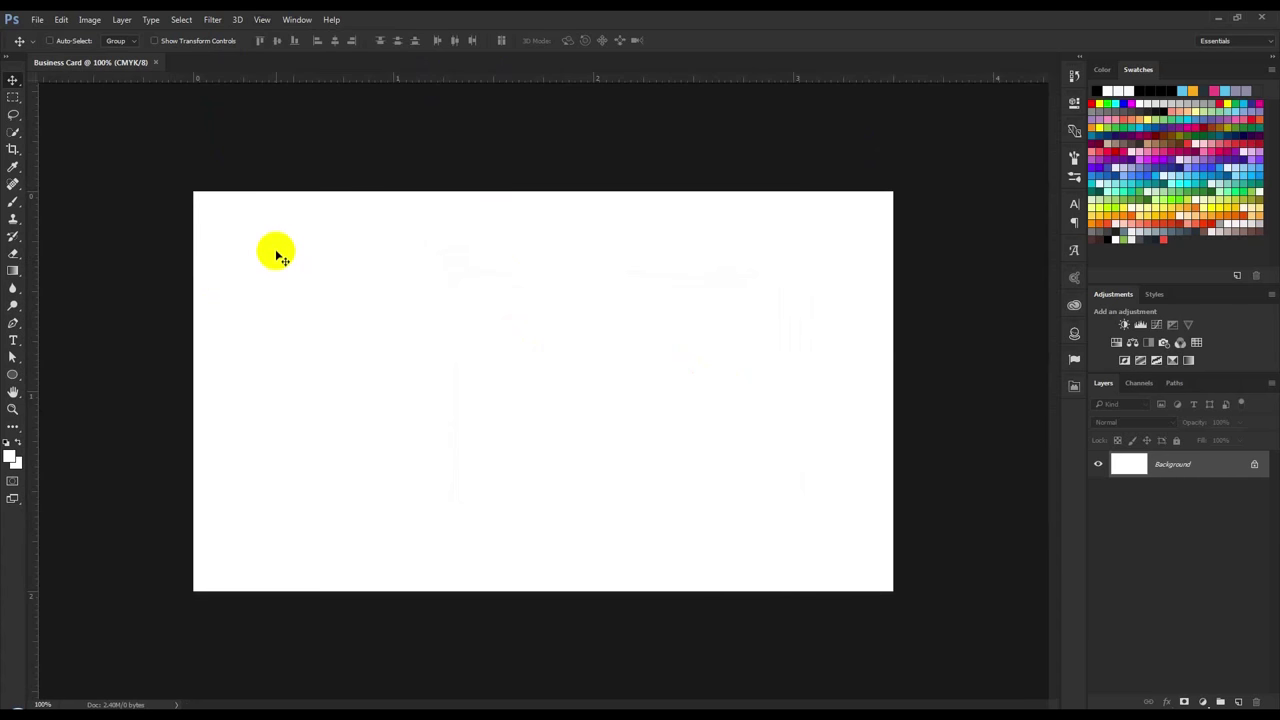
left_click(264, 20)
left_click(625, 150)
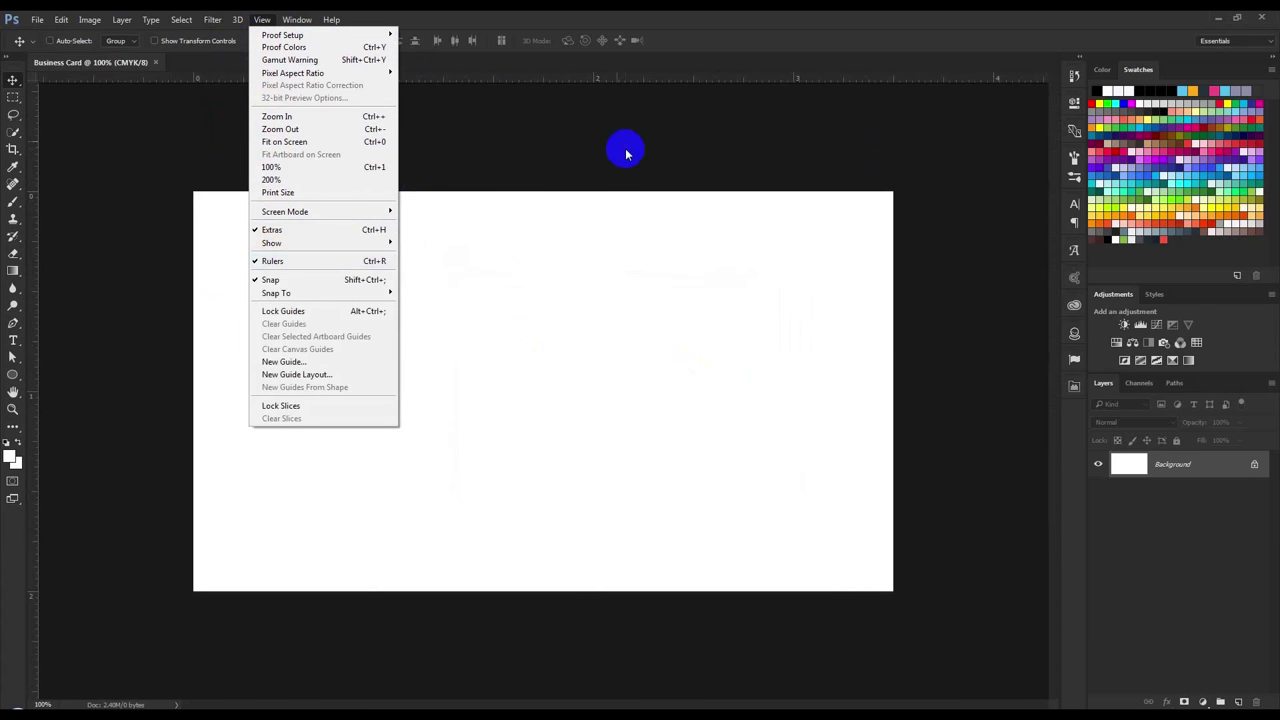
left_click(588, 109)
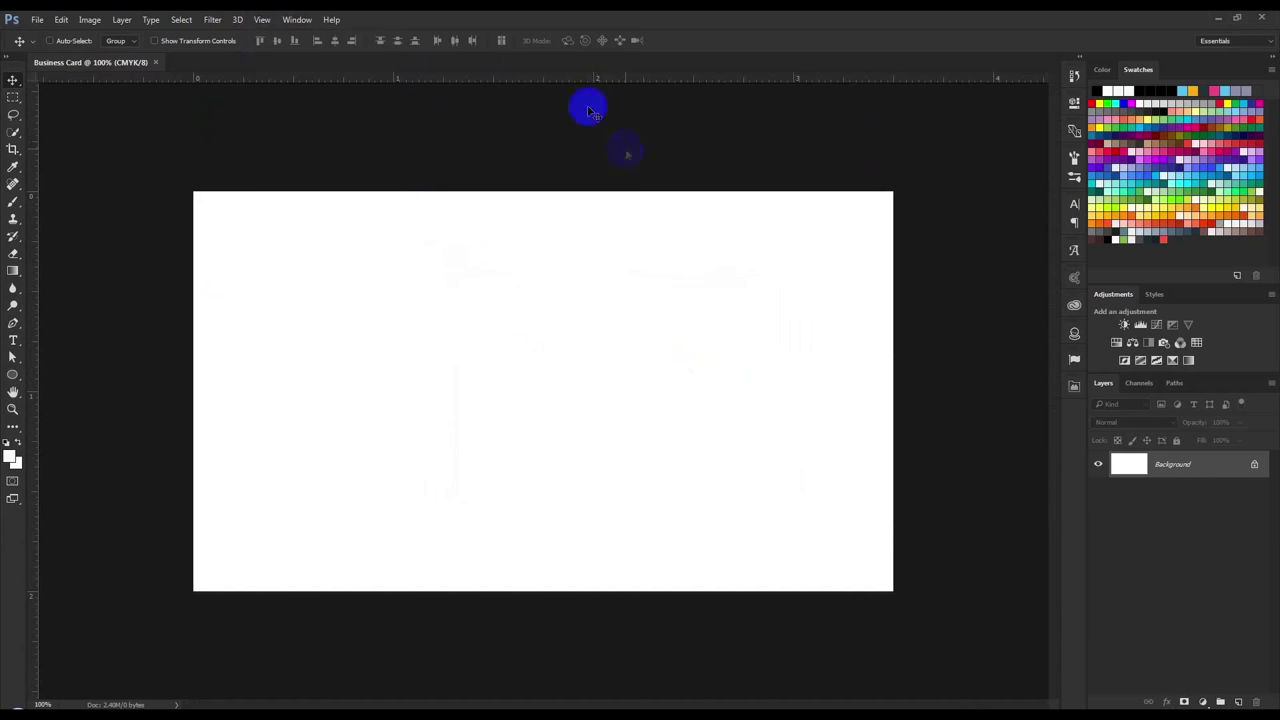
Switch the rulers to pixels and place guides on the card's top, left, bottom and right edges
right_click(510, 80)
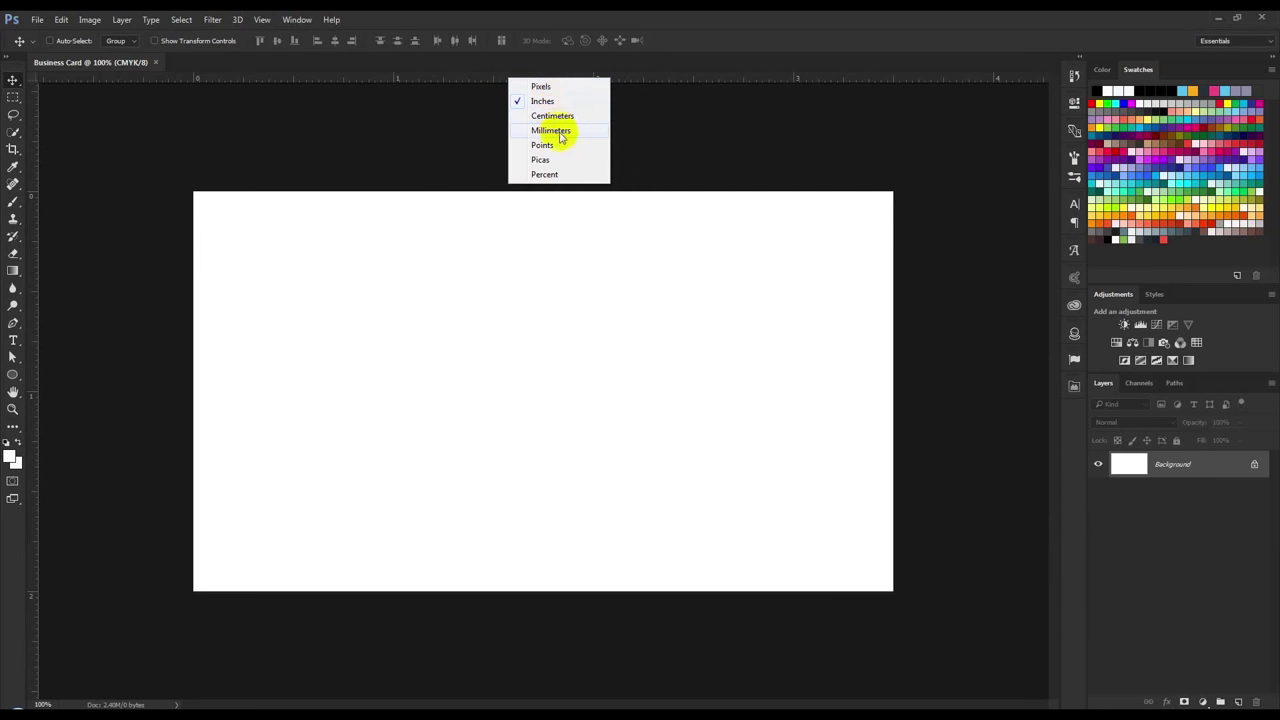
left_click(538, 86)
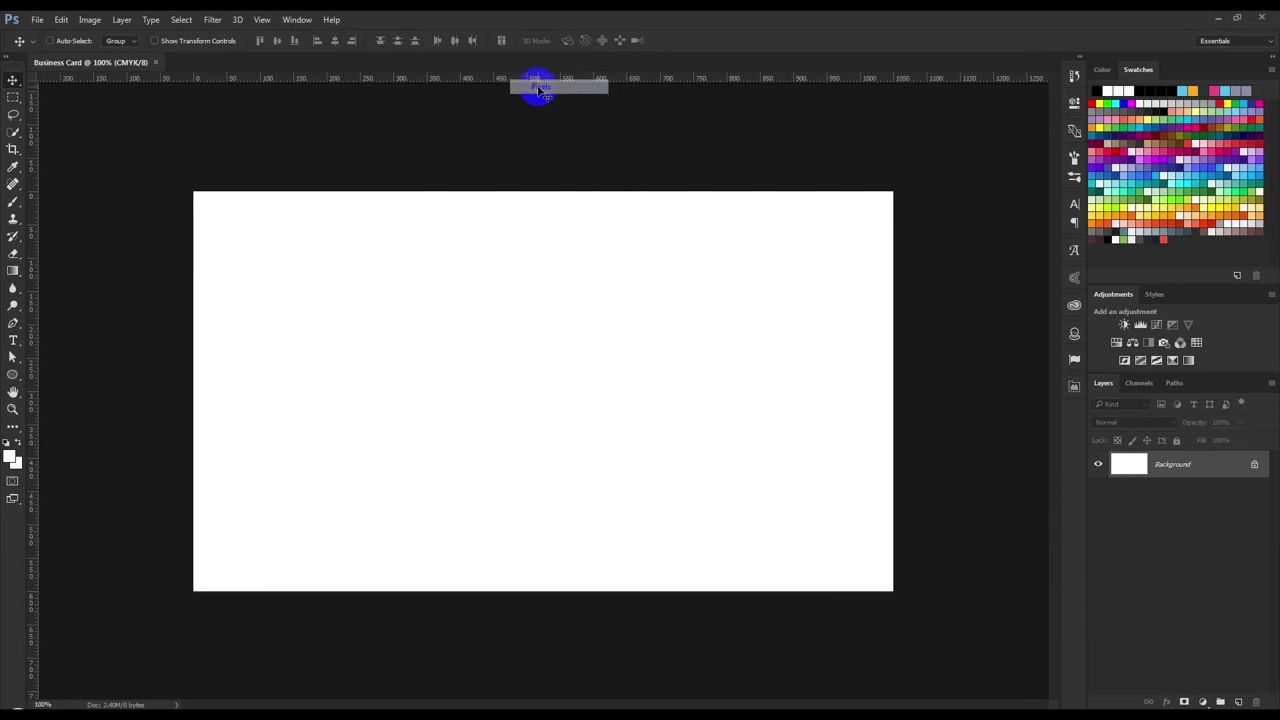
left_click_drag(505, 82, 503, 172)
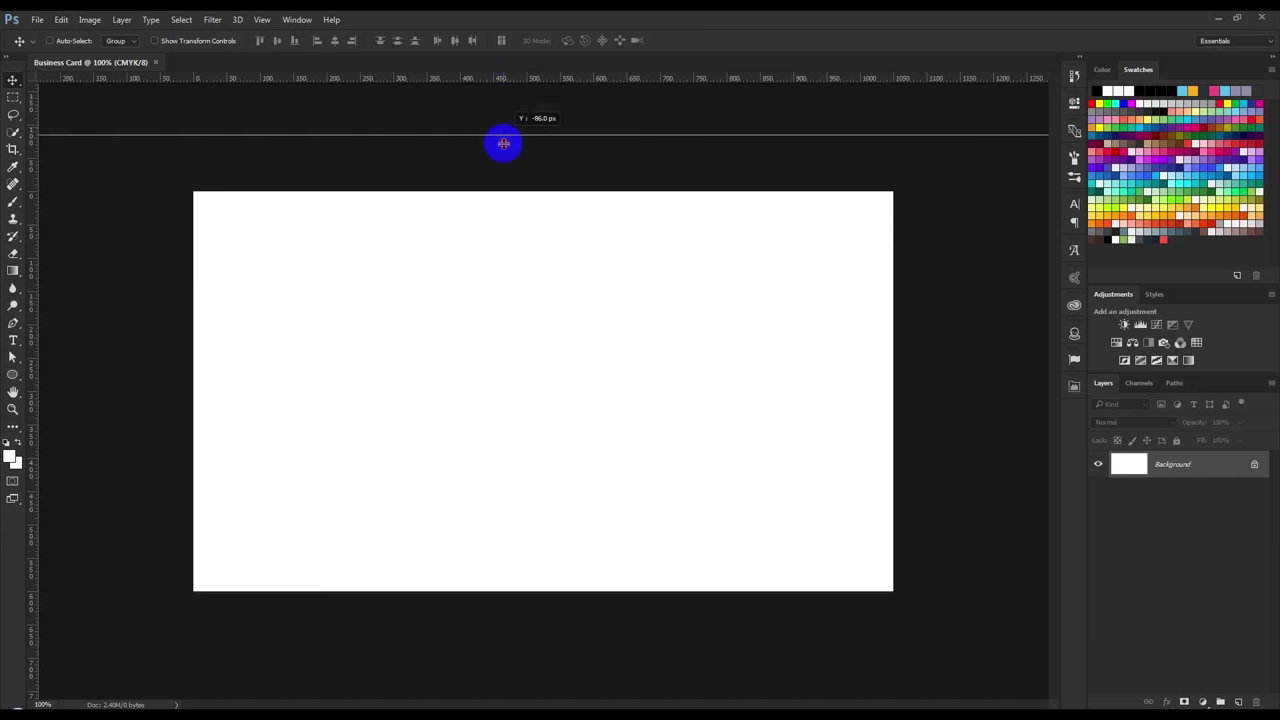
left_click_drag(503, 172, 503, 191)
left_click_drag(31, 218, 190, 234)
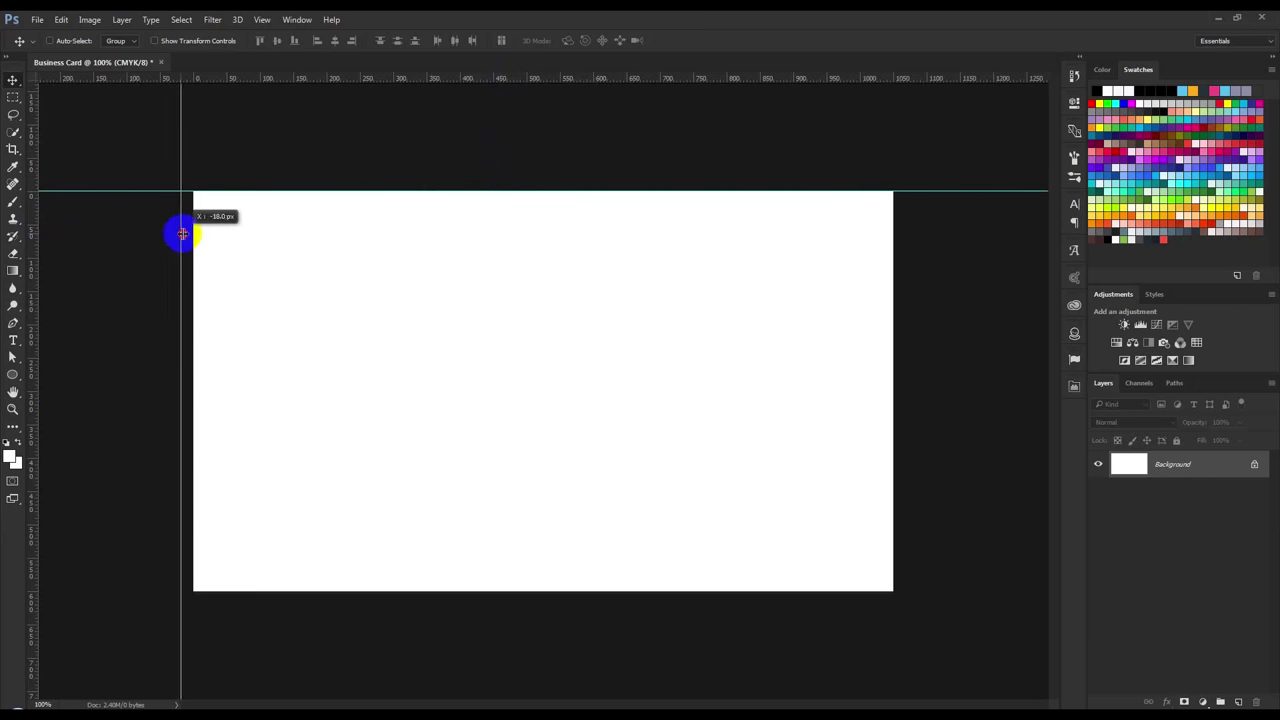
left_click_drag(314, 82, 525, 591)
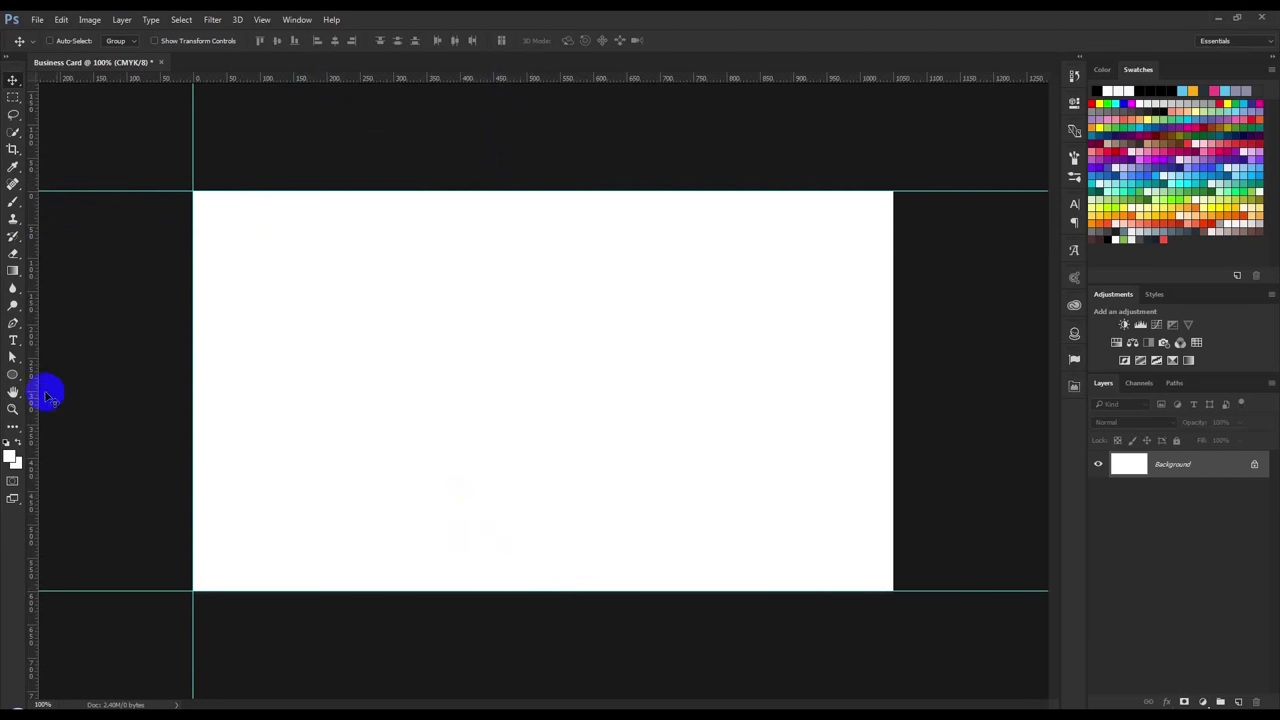
left_click_drag(53, 394, 893, 486)
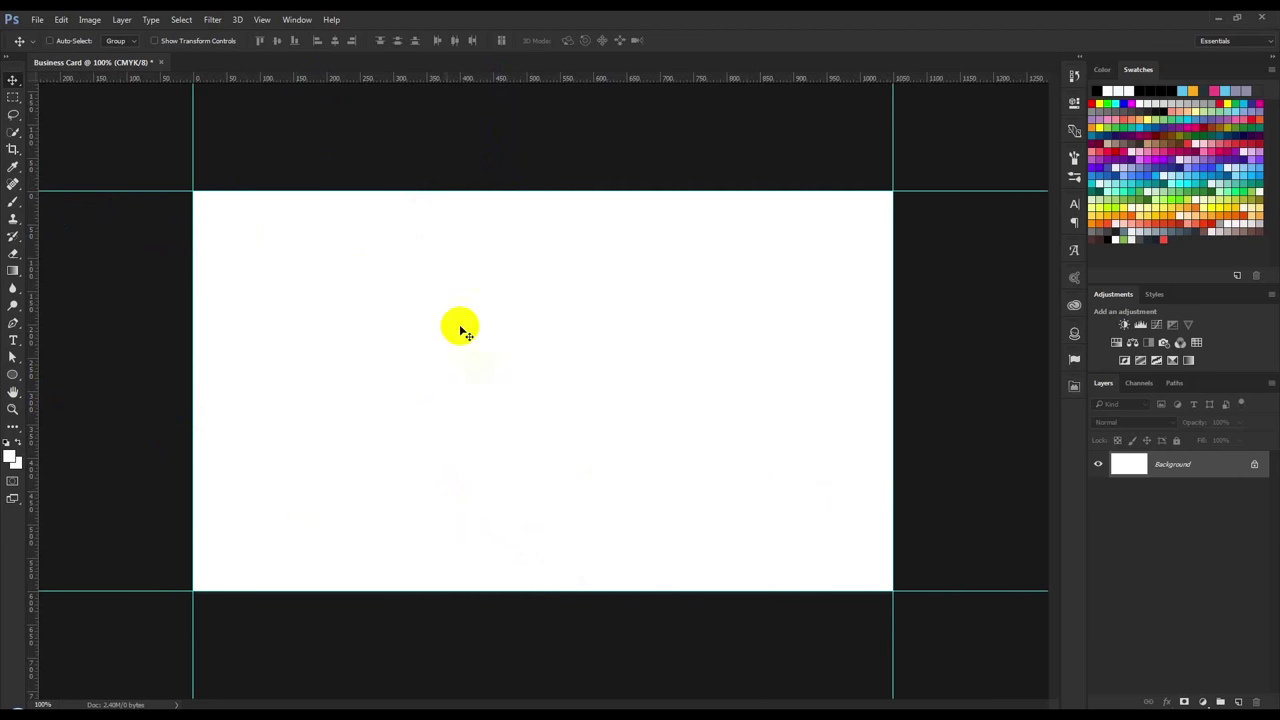
left_click(1232, 594)
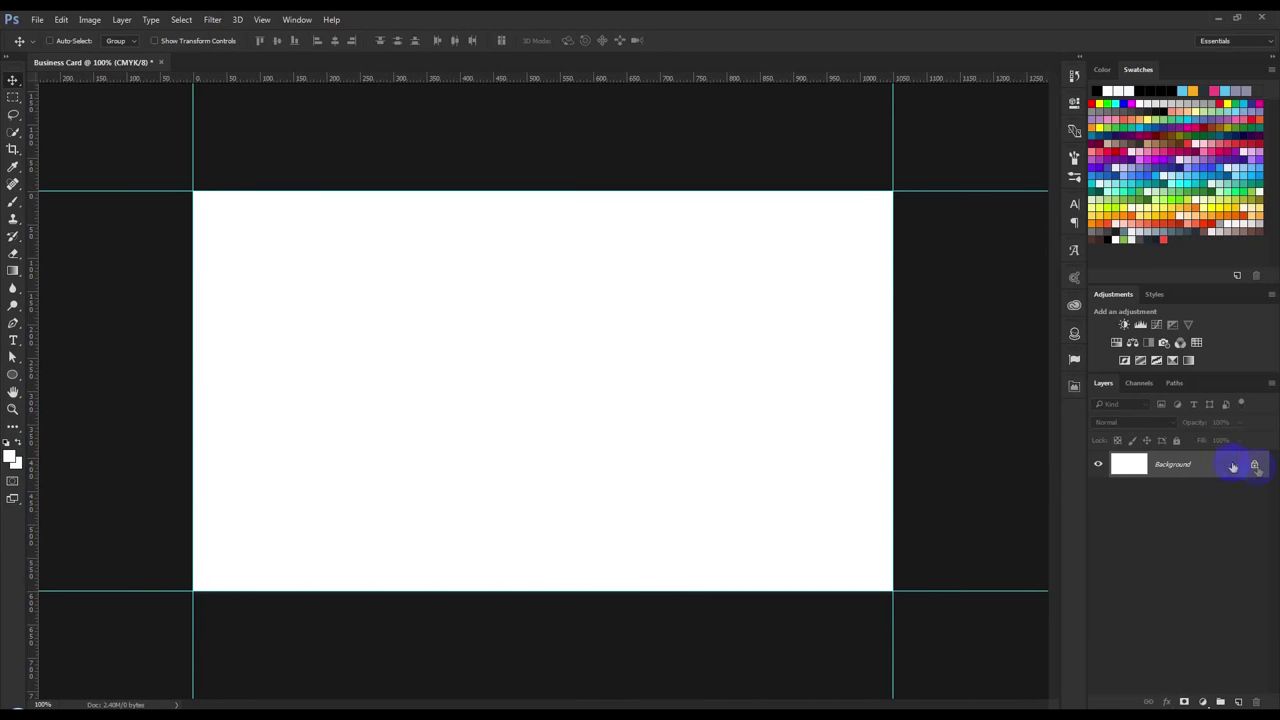
Show Image > Canvas Size in inches, then launch the Calculator
left_click(104, 22)
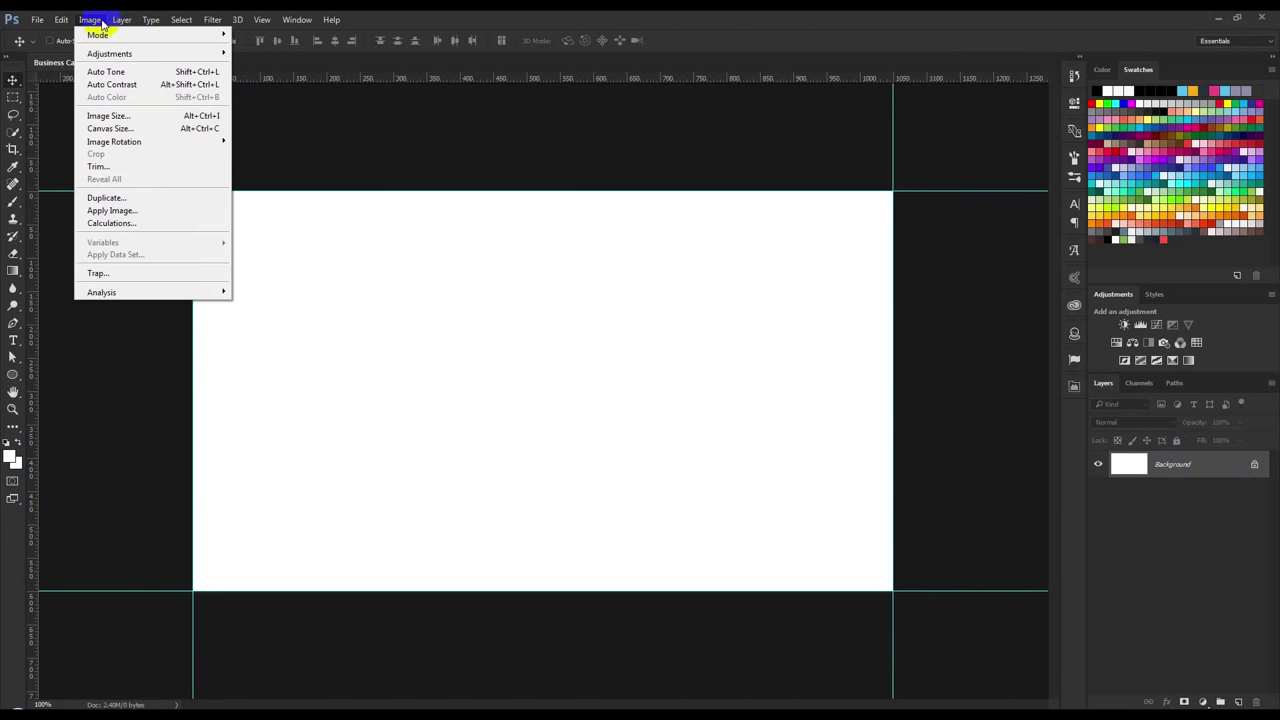
left_click(122, 133)
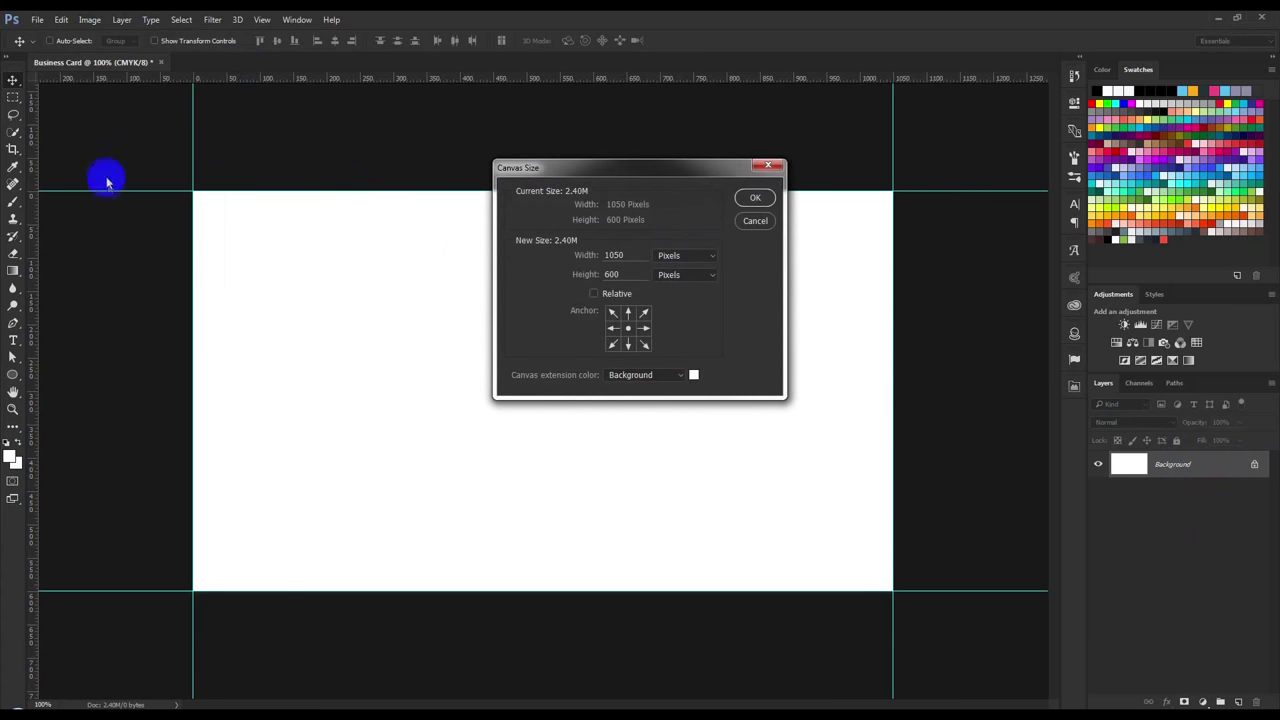
left_click(670, 255)
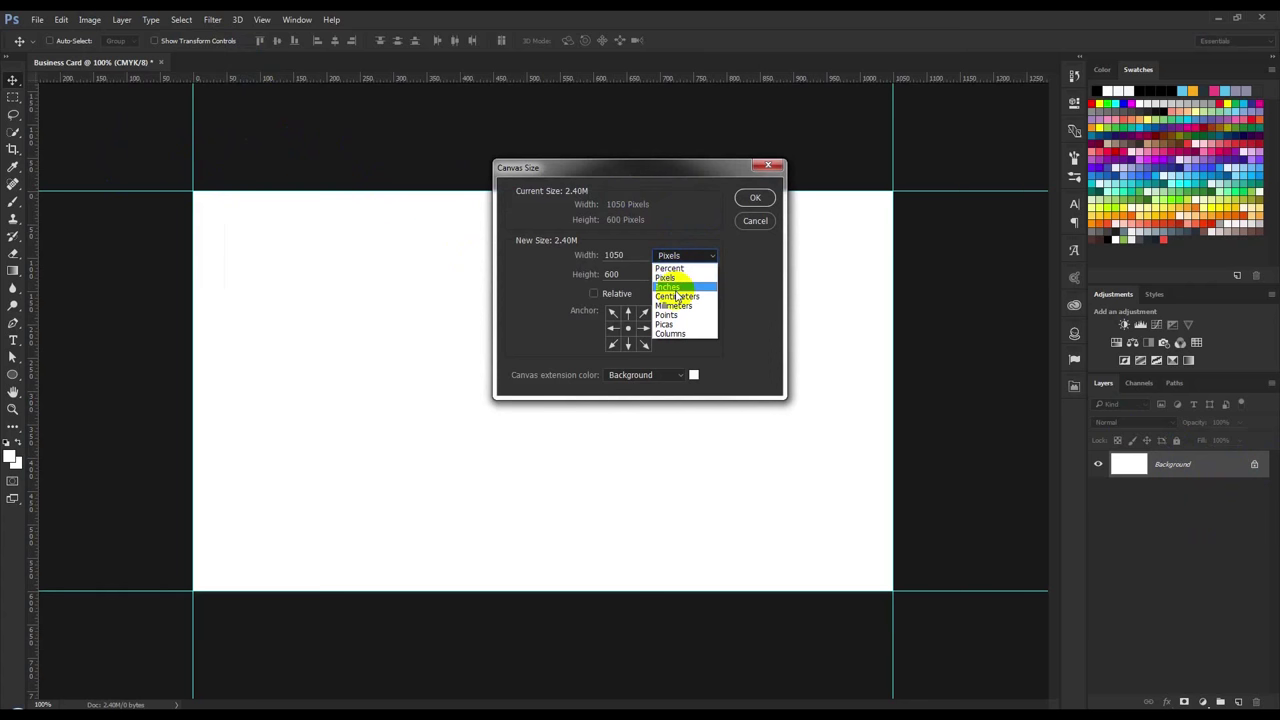
left_click(676, 287)
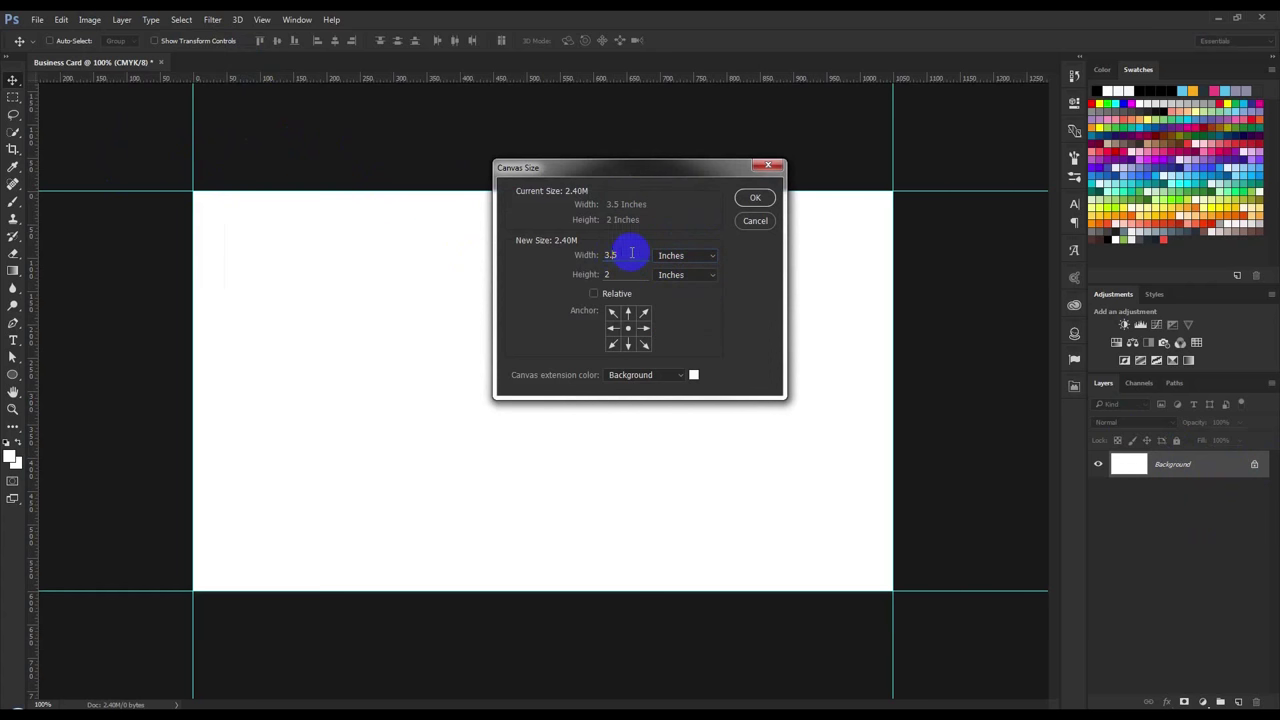
left_click(620, 255)
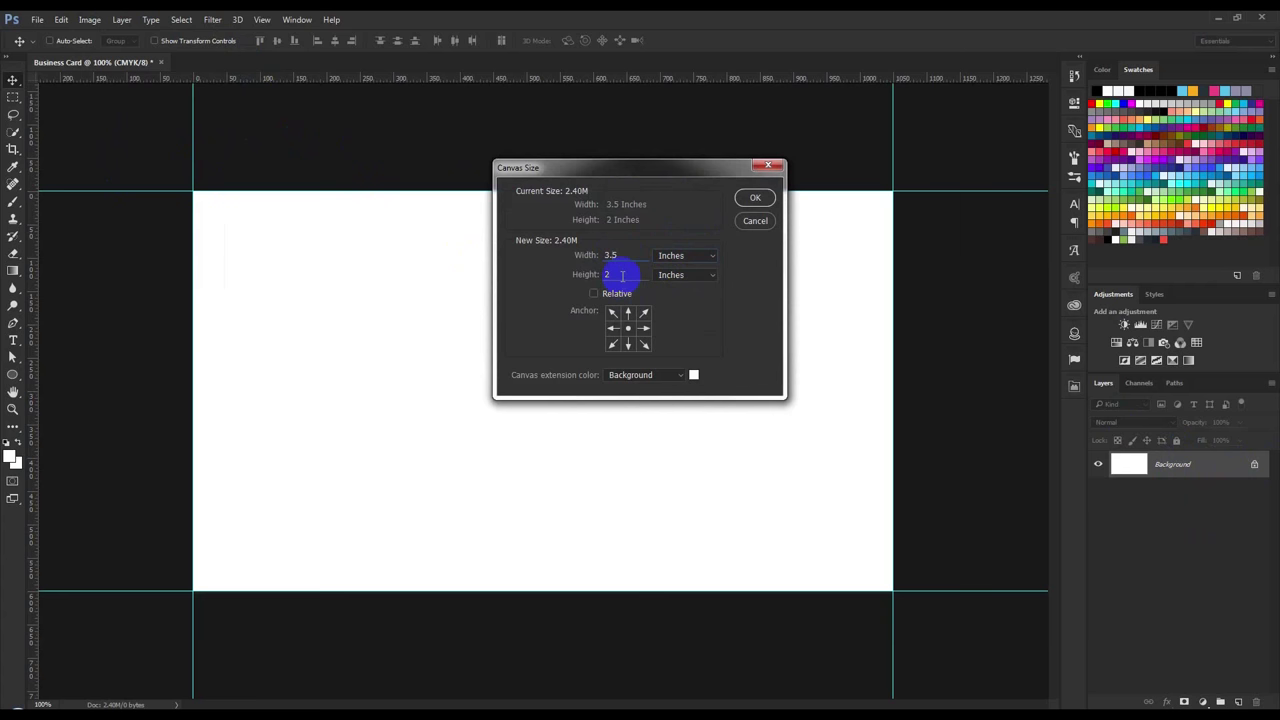
key("super")
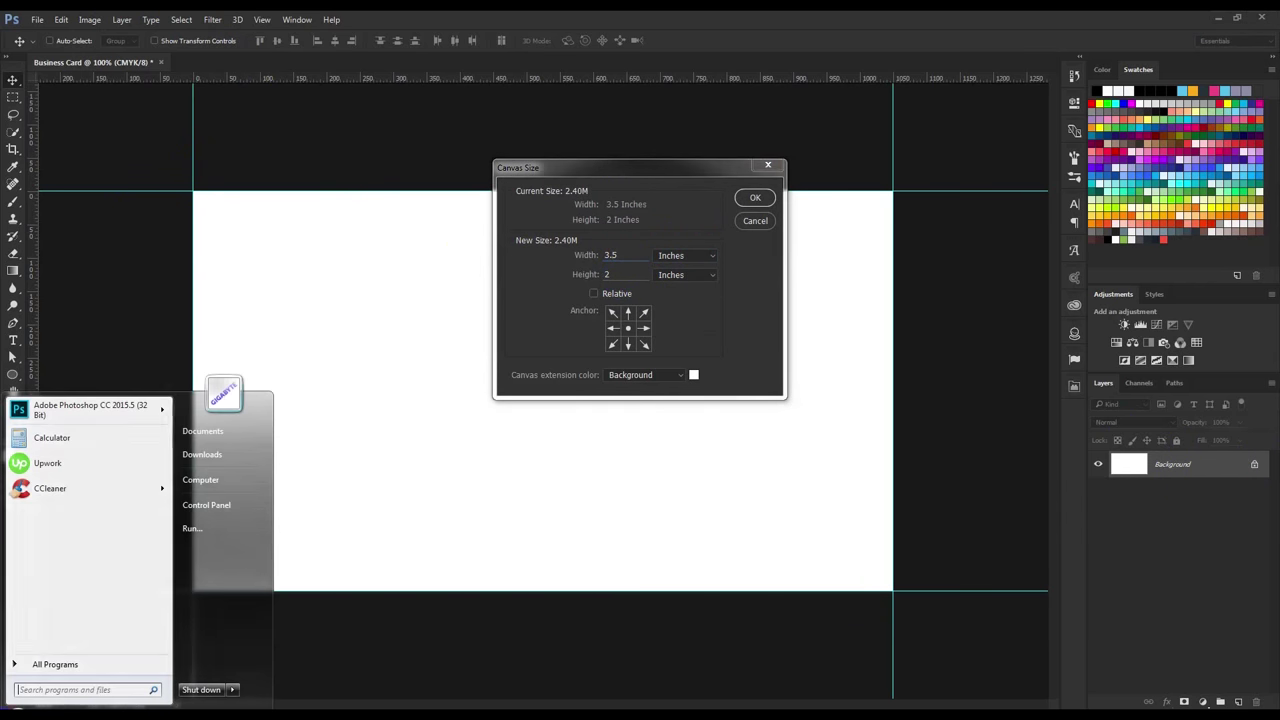
left_click(51, 447)
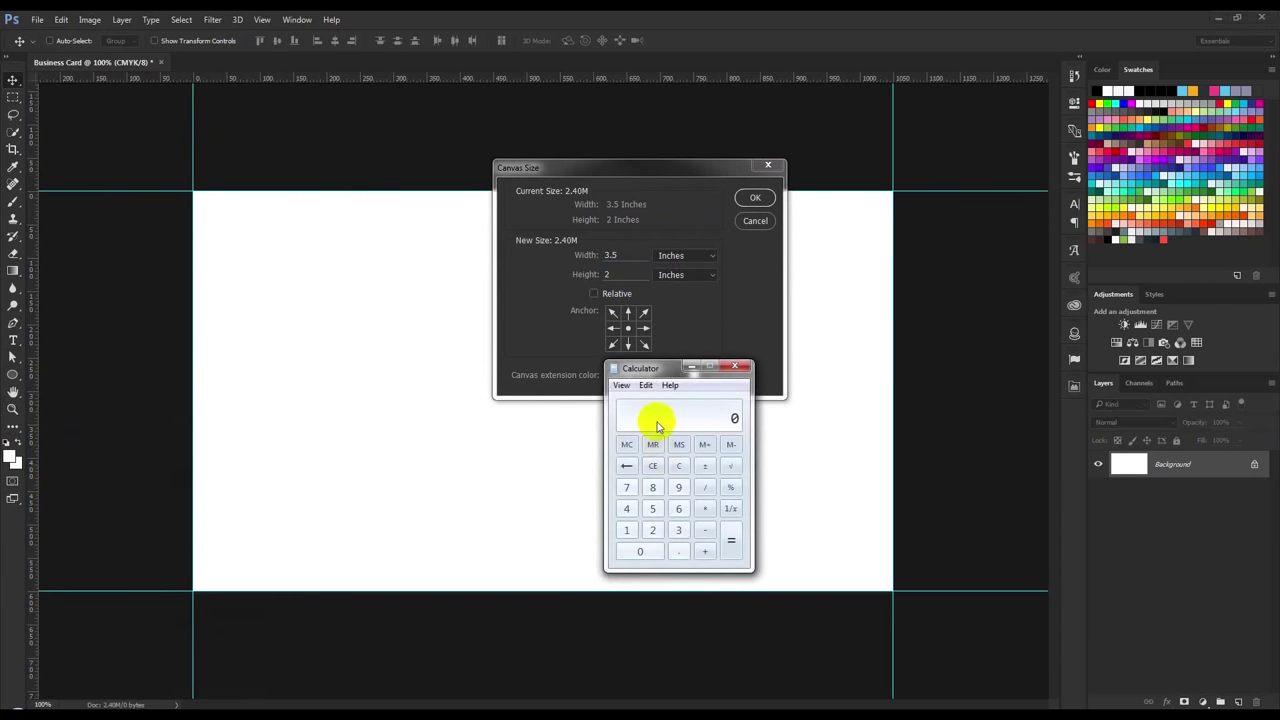
Calculate 3.5 + 0.25 = 3.75, close Calculator, and select the canvas width value
left_click(678, 530)
left_click(679, 552)
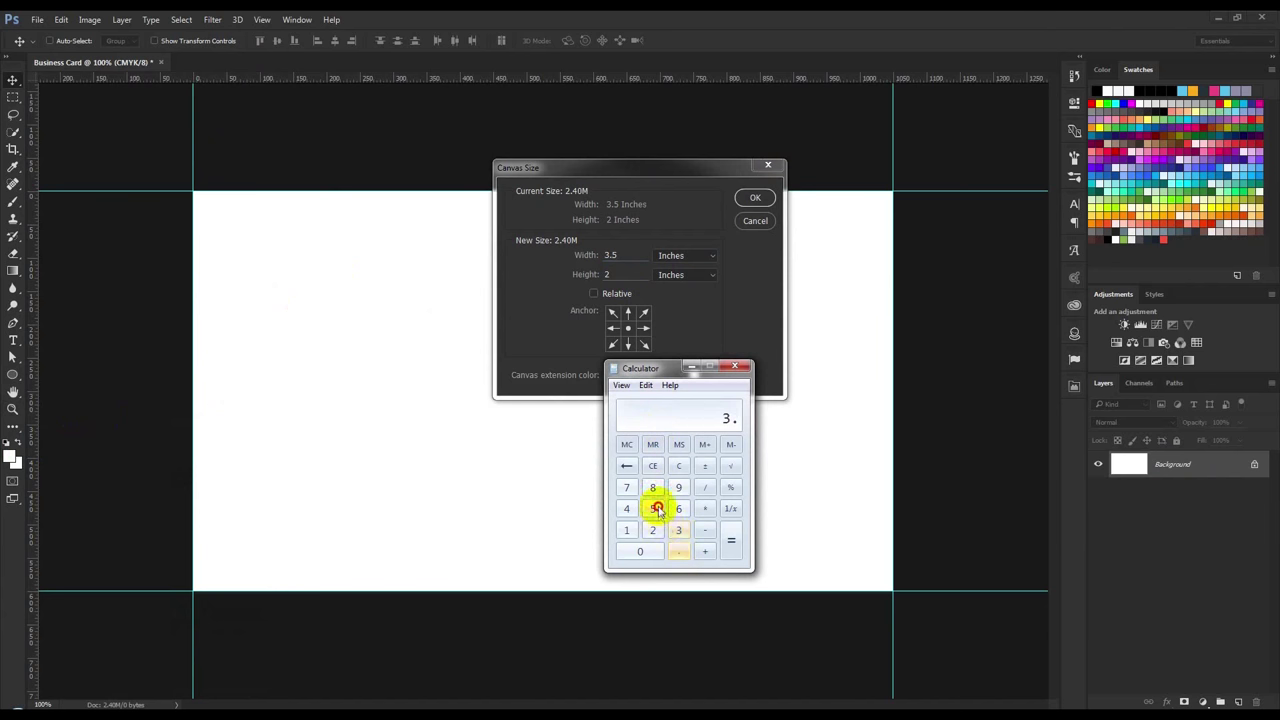
left_click(705, 551)
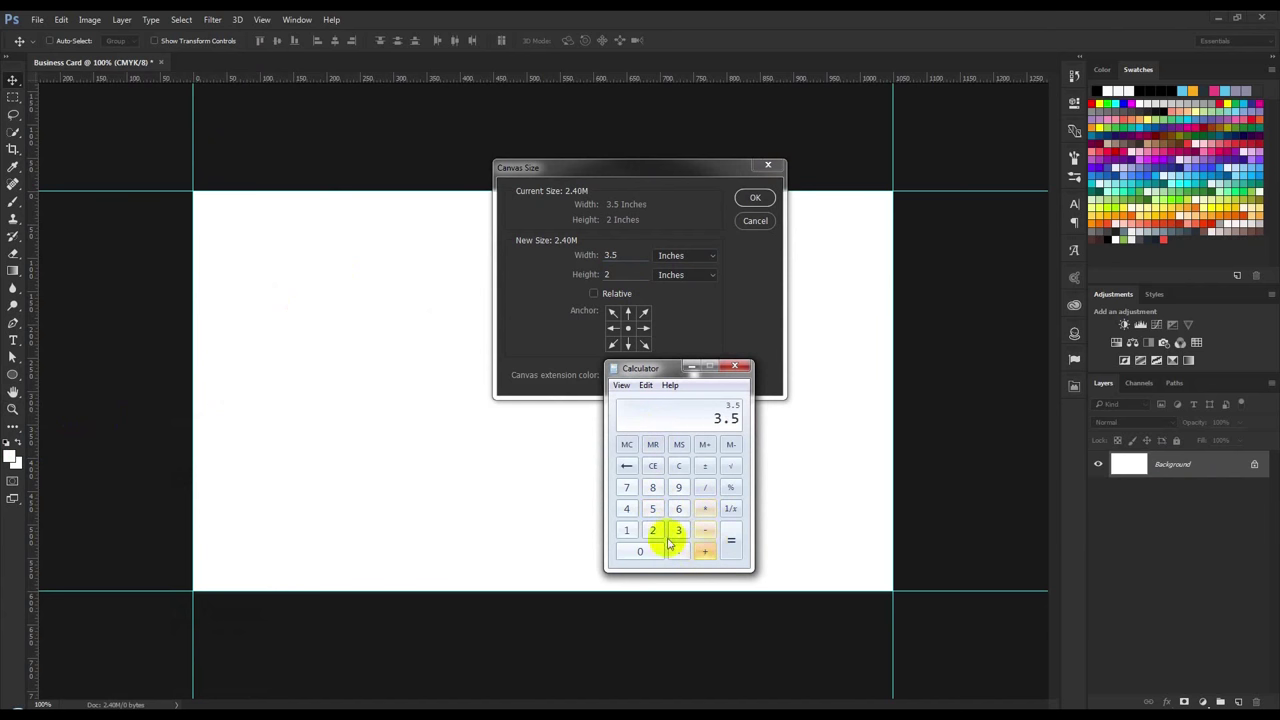
left_click(679, 552)
left_click(652, 530)
left_click(652, 508)
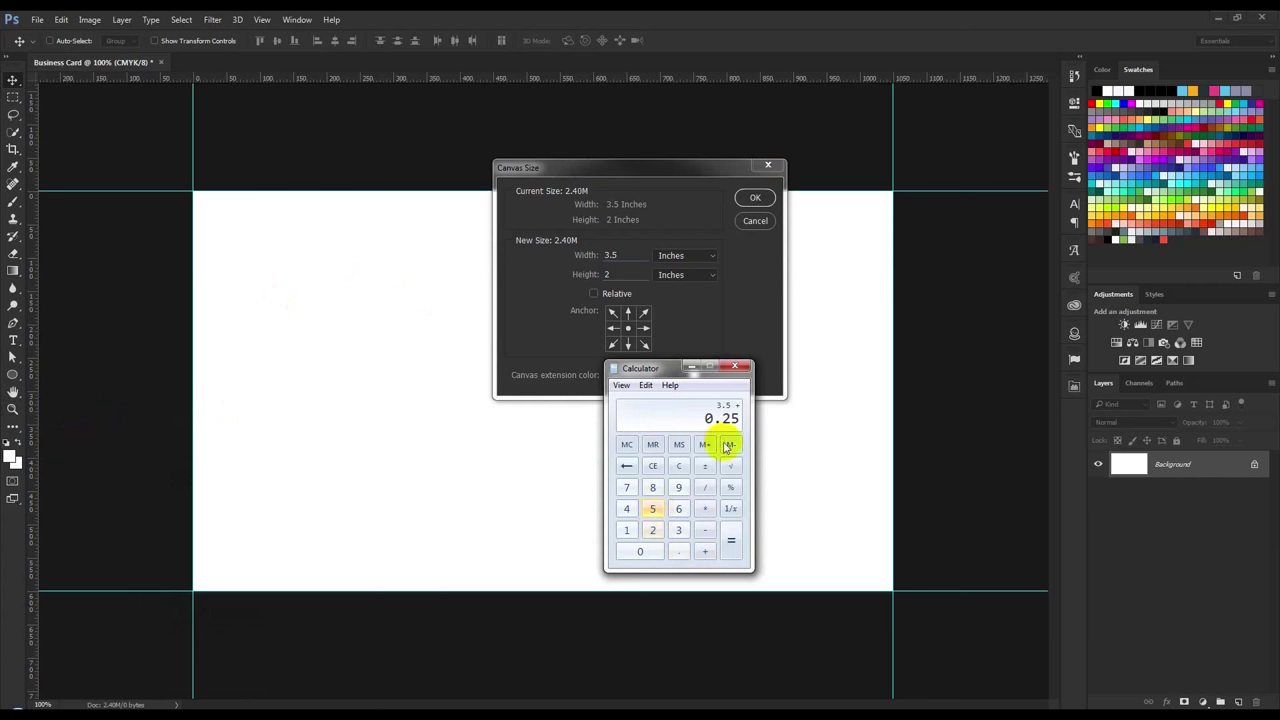
left_click(731, 541)
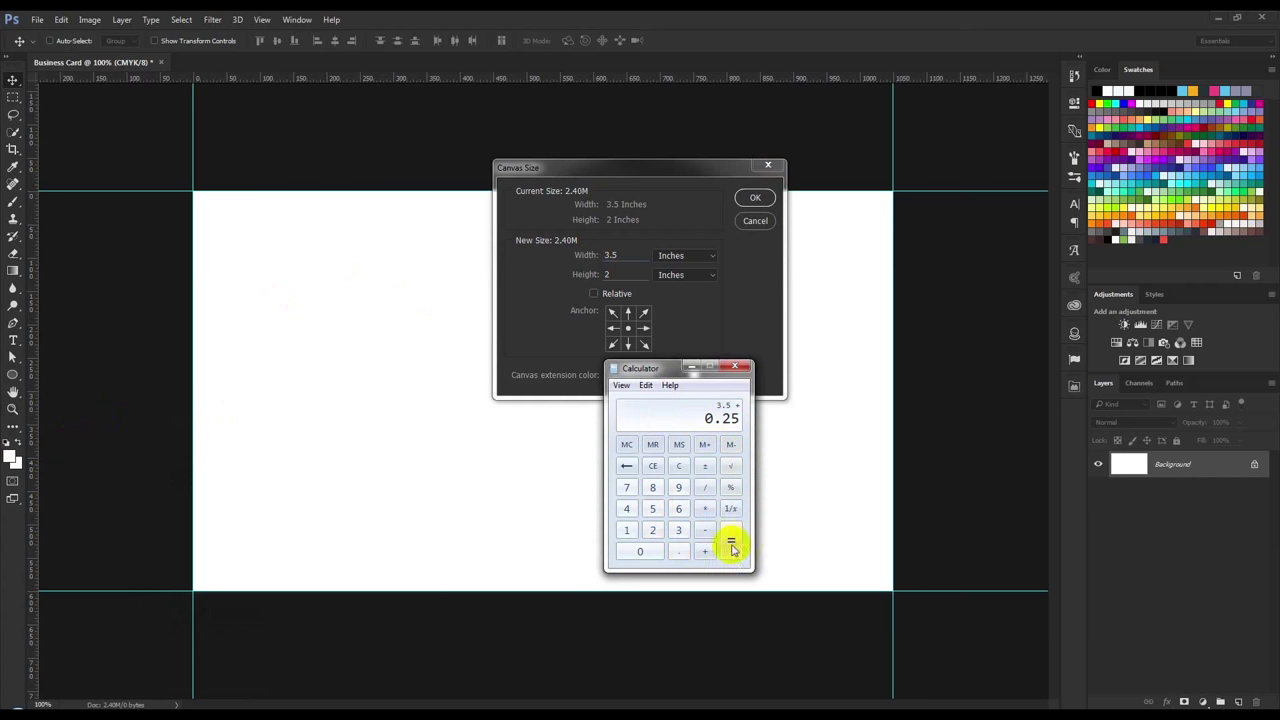
left_click(765, 309)
left_click(735, 365)
double_click(612, 255)
type("3.75")
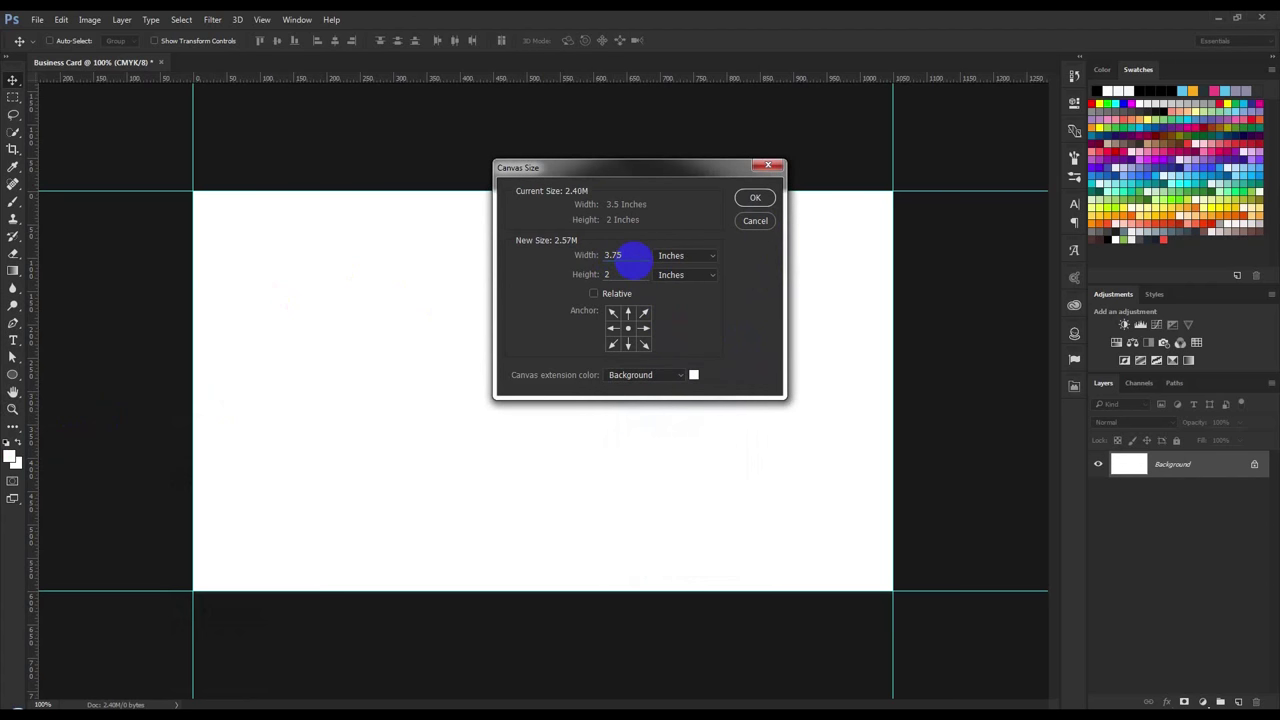
Set the canvas to 3.75 × 2.25 inches and apply it
left_click(617, 277)
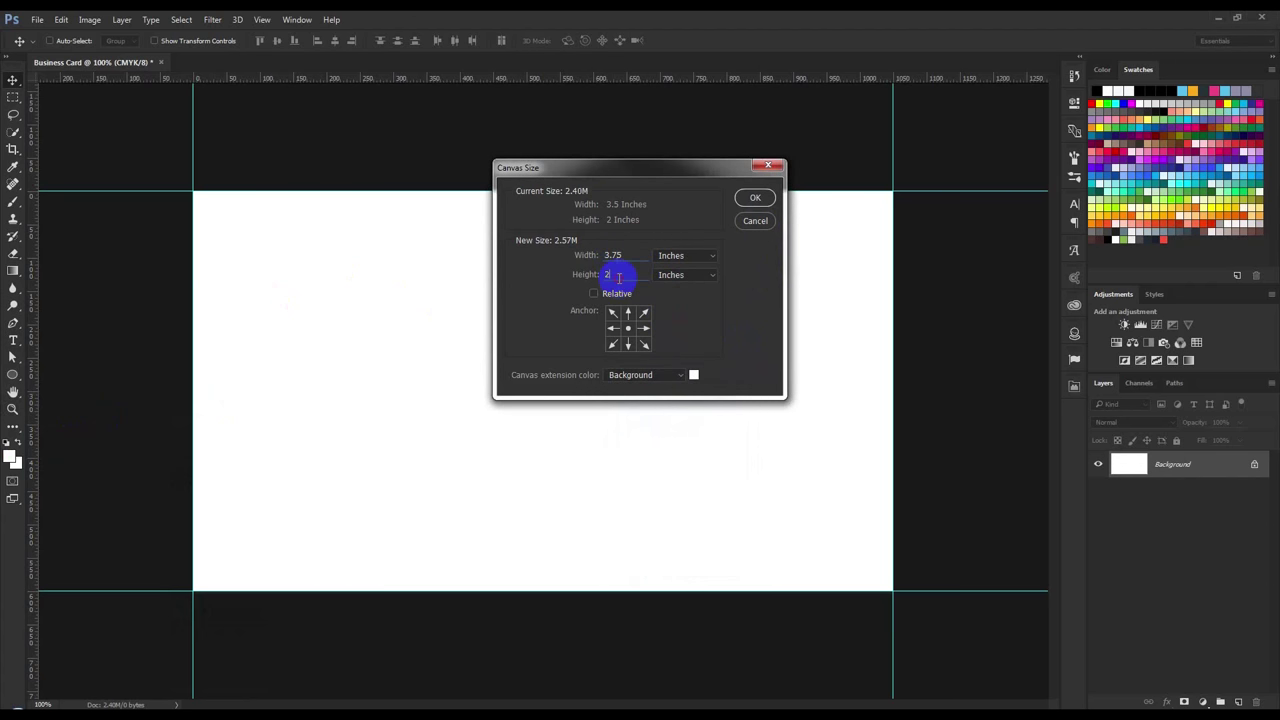
type(".25")
left_click(755, 197)
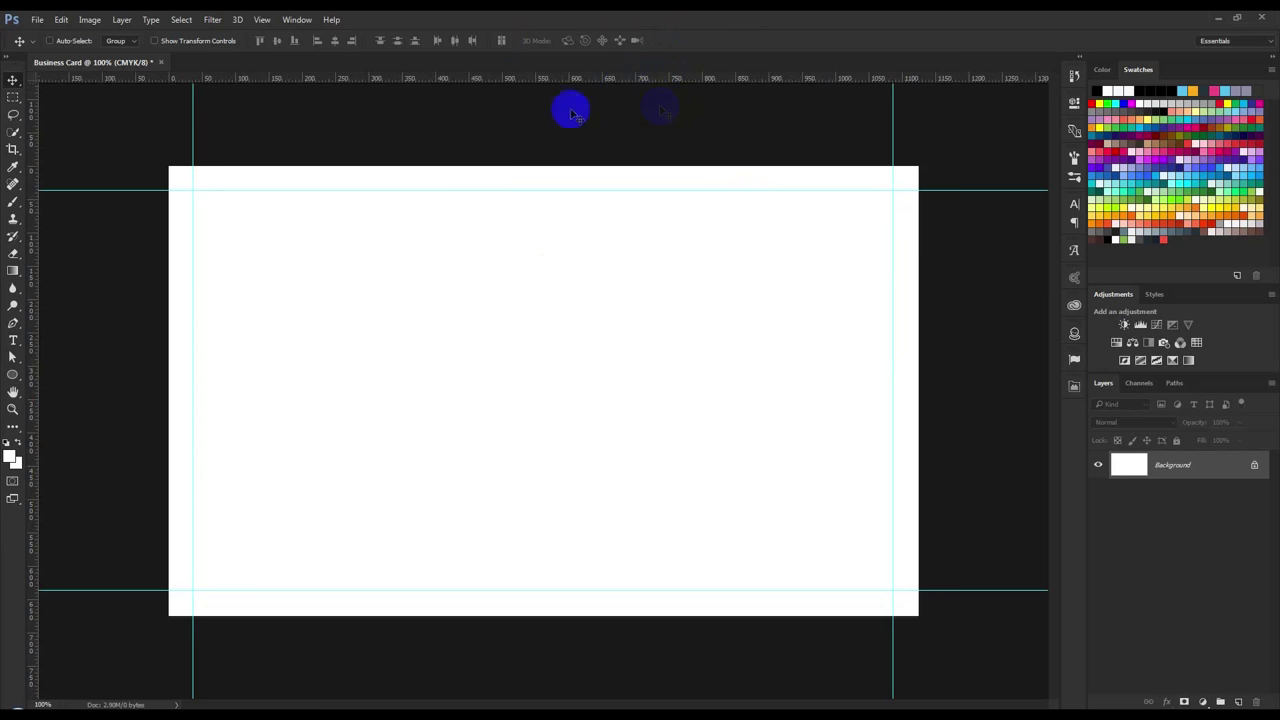
Zoom into the top-left corner and place a bleed-sized square selection just inside the trim corner
left_click_drag(648, 80, 491, 229)
left_click(163, 143, "ctrl")
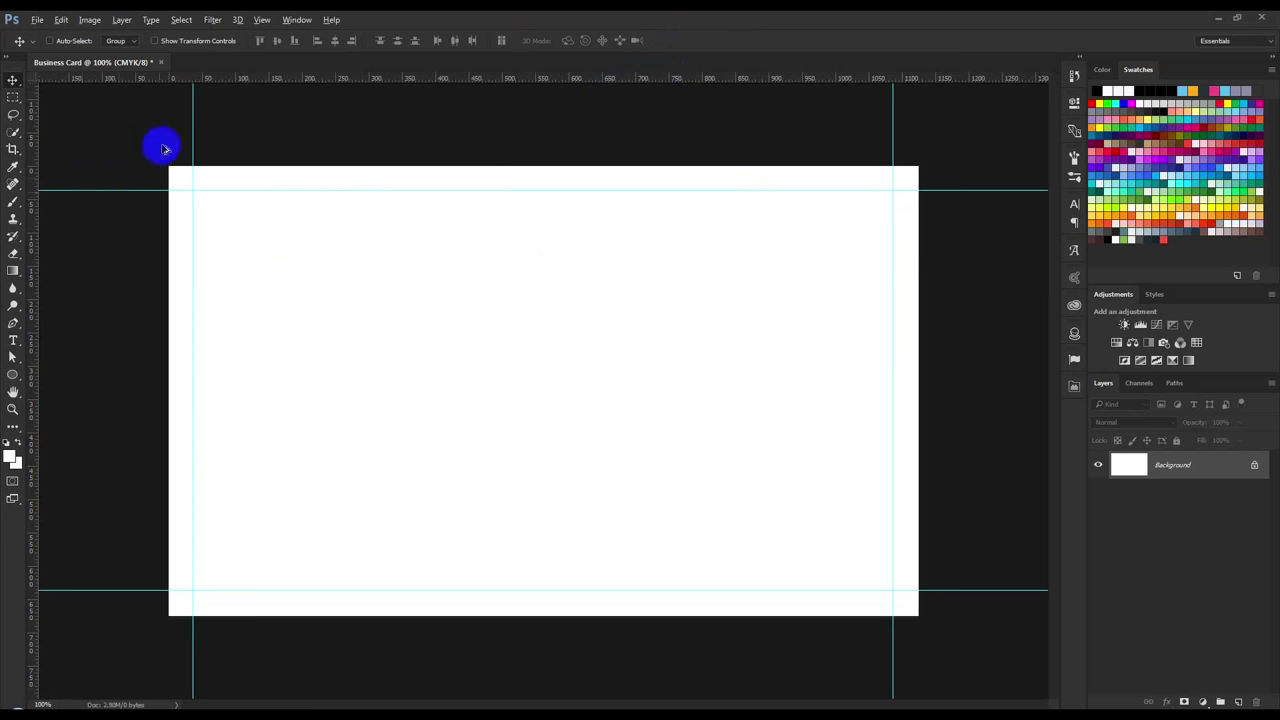
left_click_drag(174, 149, 380, 322)
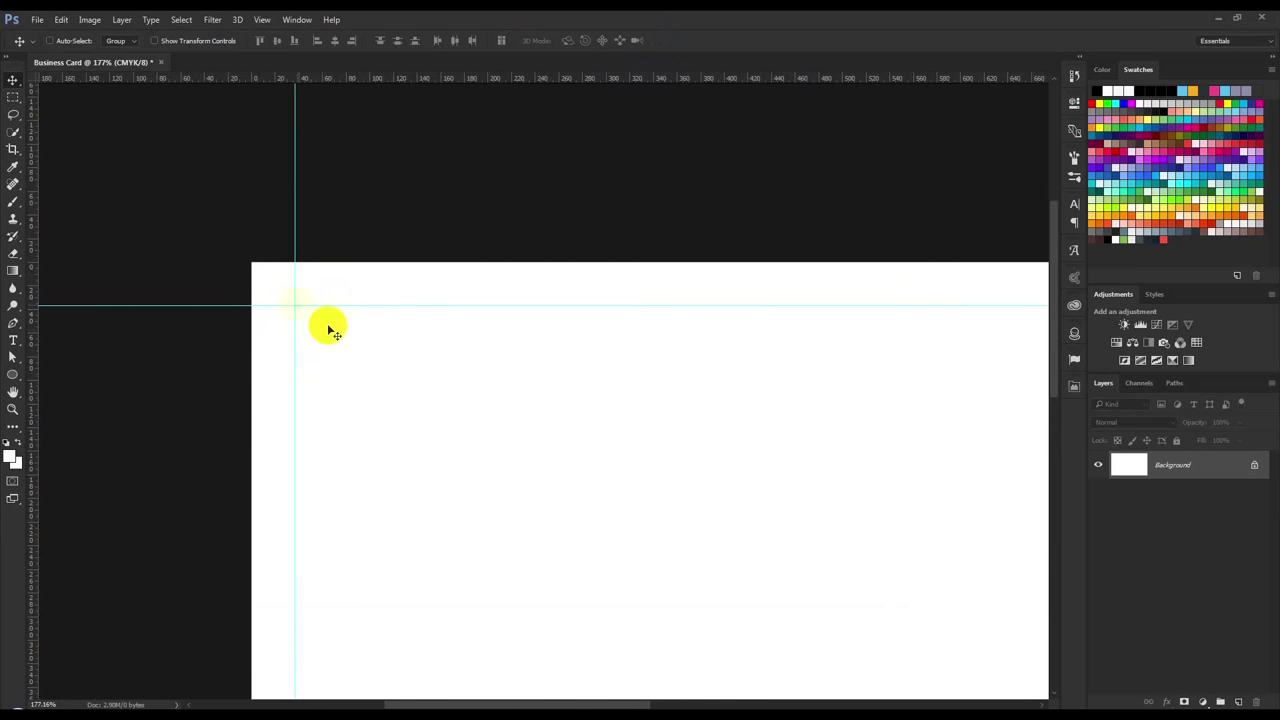
left_click_drag(94, 200, 17, 108)
left_click(17, 108)
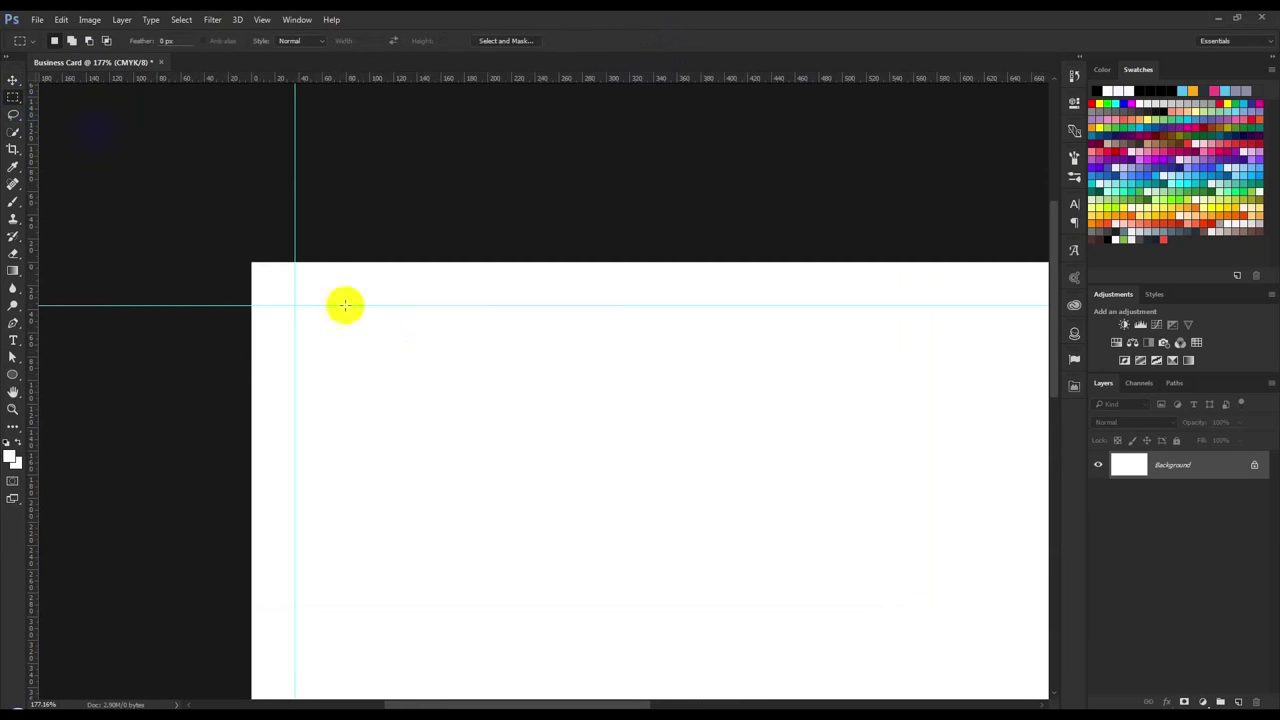
left_click_drag(295, 305, 248, 256)
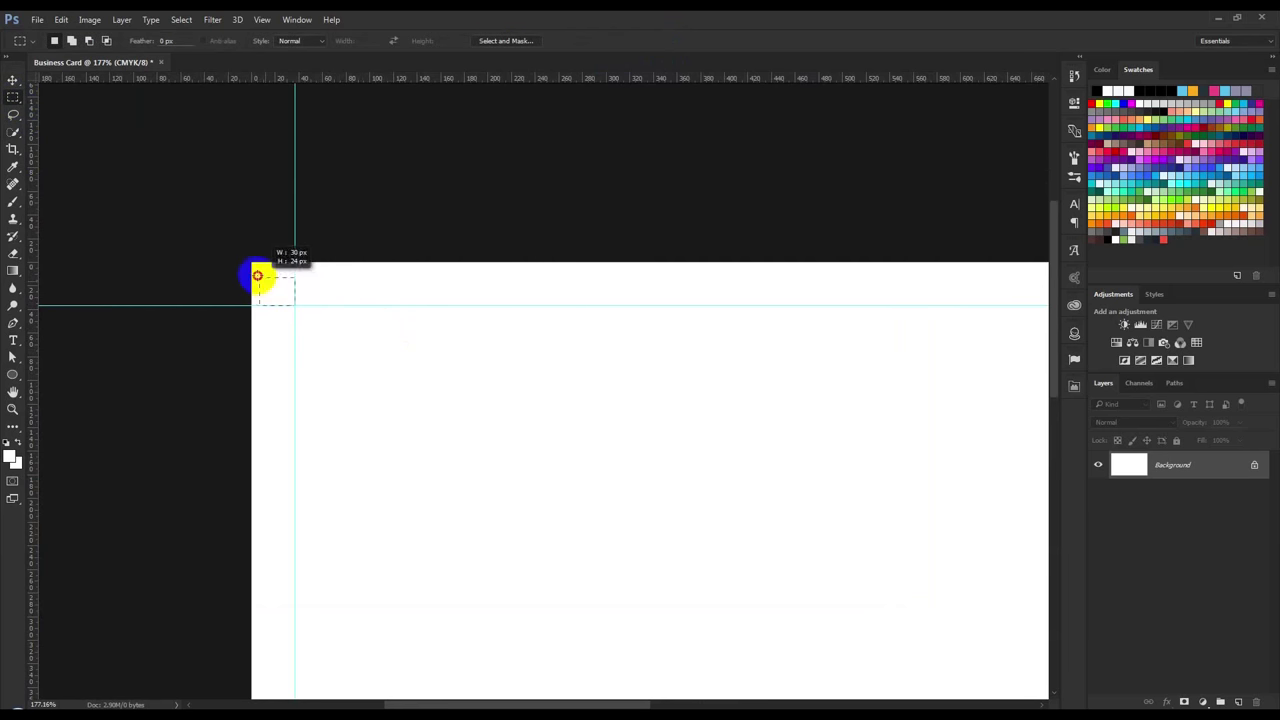
left_click_drag(248, 256, 244, 238)
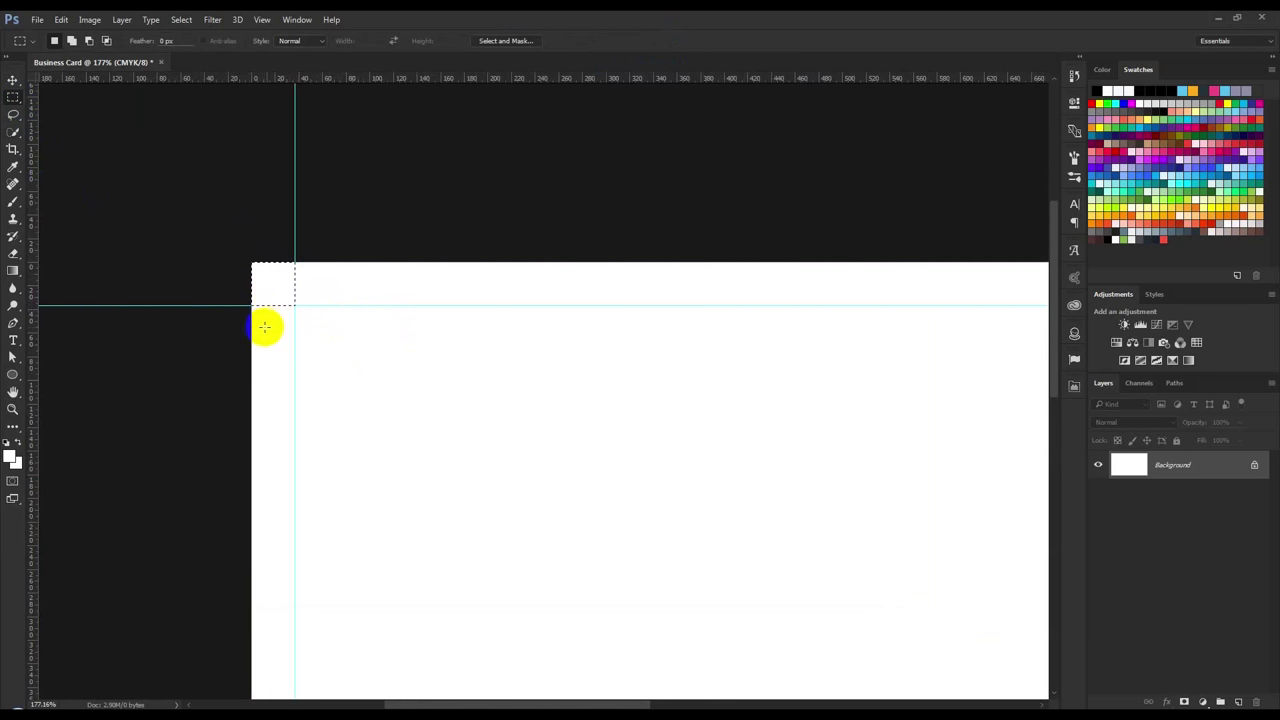
mouse_move(269, 297)
left_mouse_down()
mouse_move(315, 335)
mouse_move(298, 311)
left_mouse_up()
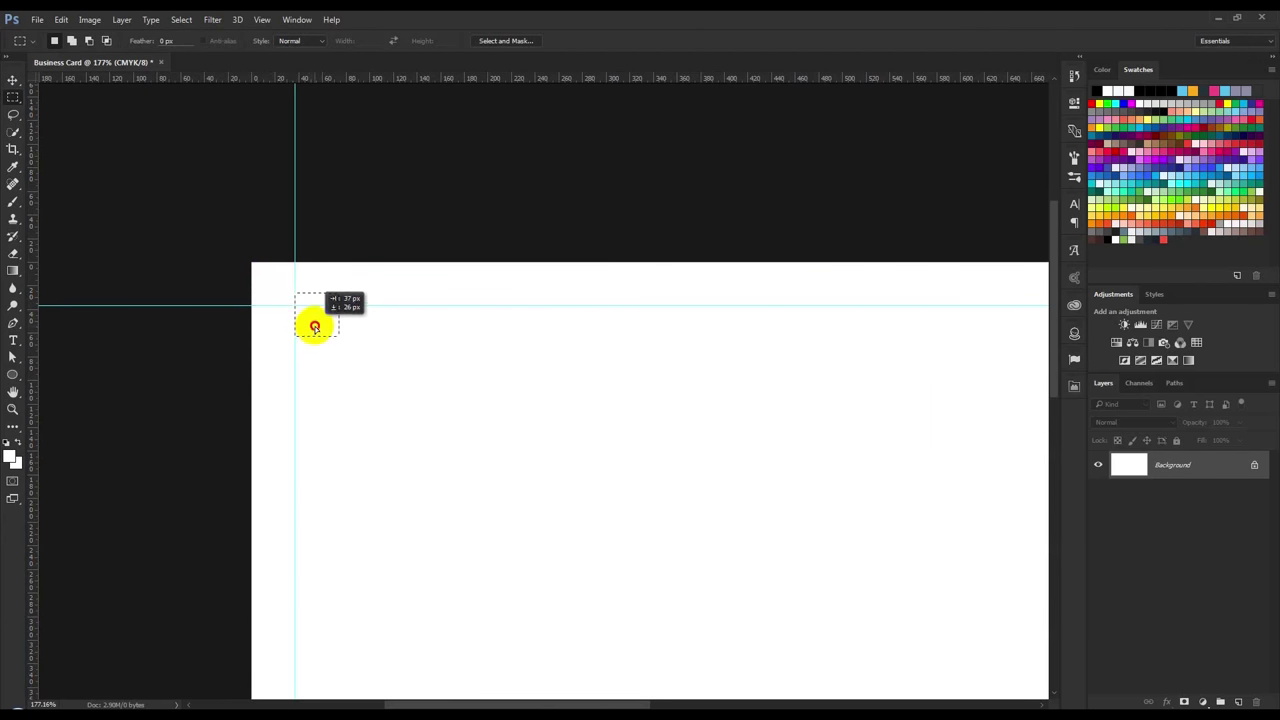
left_click_drag(298, 311, 313, 343)
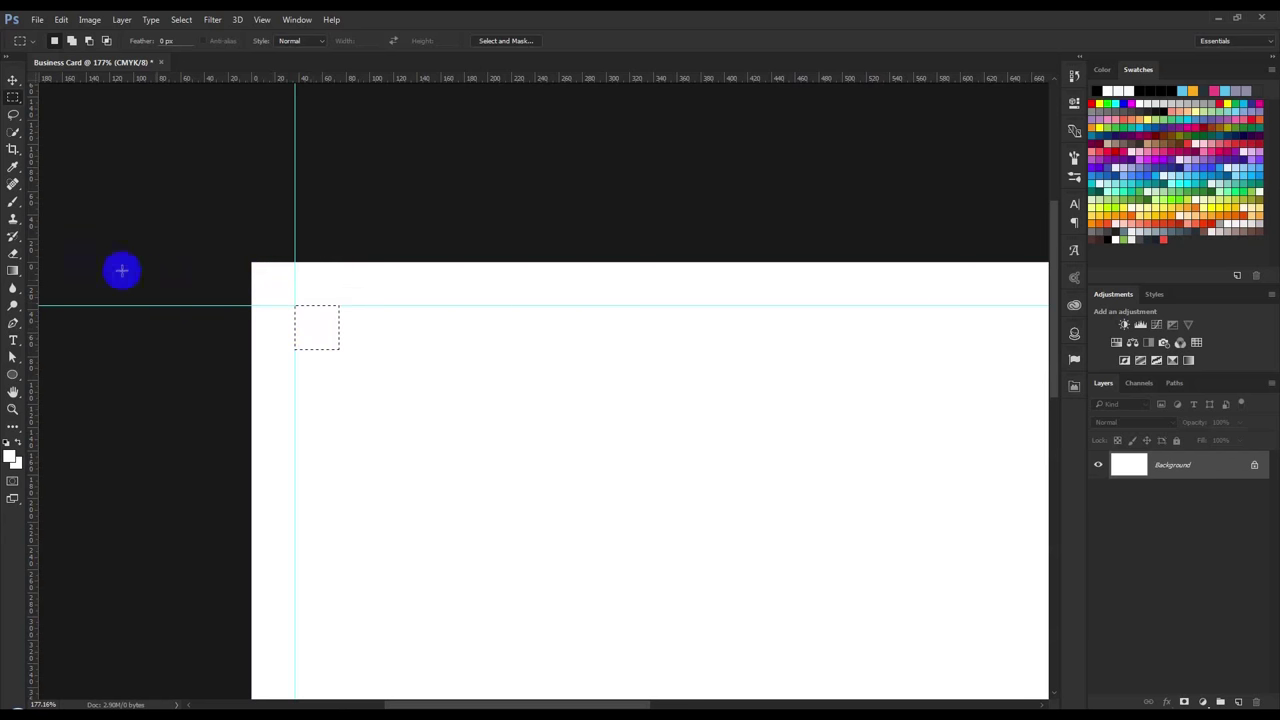
Add left and top safe-margin guides at the selection's edges, then shift it toward the bottom-right
mouse_move(35, 251)
left_mouse_down()
mouse_move(306, 294)
mouse_move(339, 287)
left_mouse_up()
left_click_drag(397, 78, 451, 347)
scroll(451, 348, "down", 2)
scroll(460, 355, "down", 3)
scroll(420, 335, "up", 2)
mouse_move(216, 212)
left_mouse_down()
mouse_move(295, 271)
mouse_move(880, 586)
left_mouse_up()
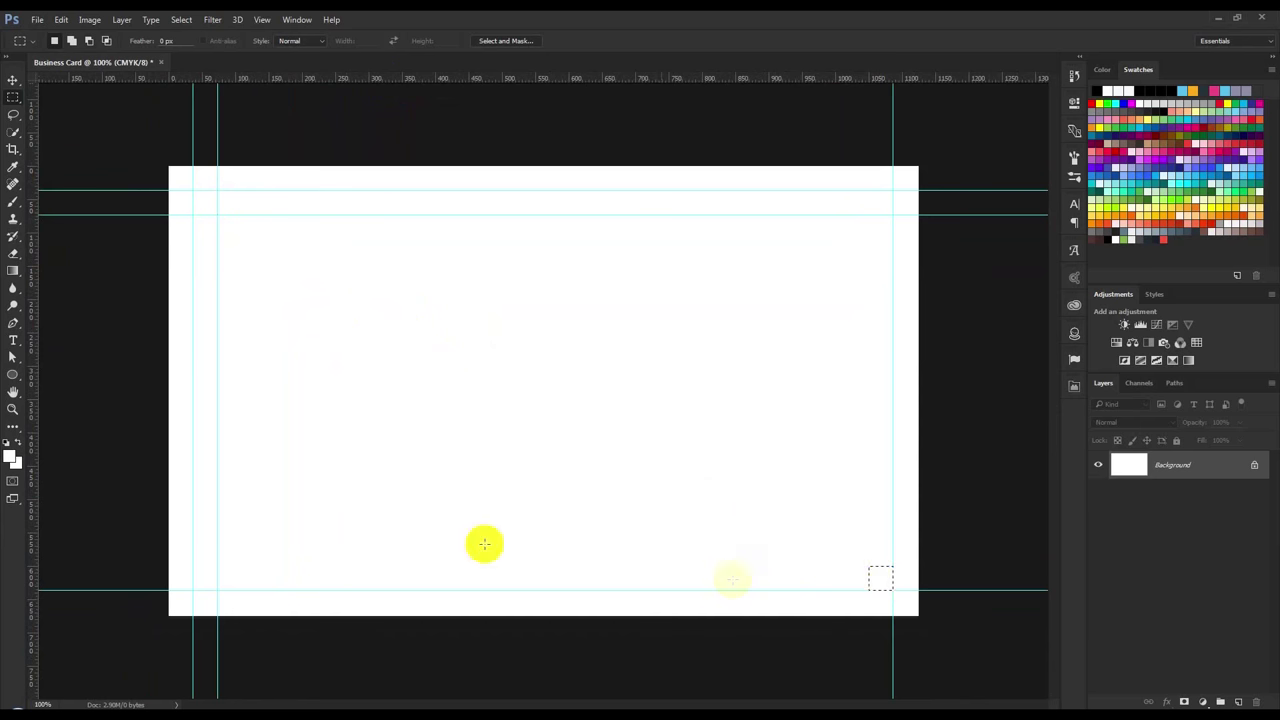
Add right and bottom safe-margin guides at the selection's inner edges, then deselect
mouse_move(36, 438)
left_mouse_down()
mouse_move(123, 460)
mouse_move(868, 526)
left_mouse_up()
left_click_drag(835, 78, 888, 565)
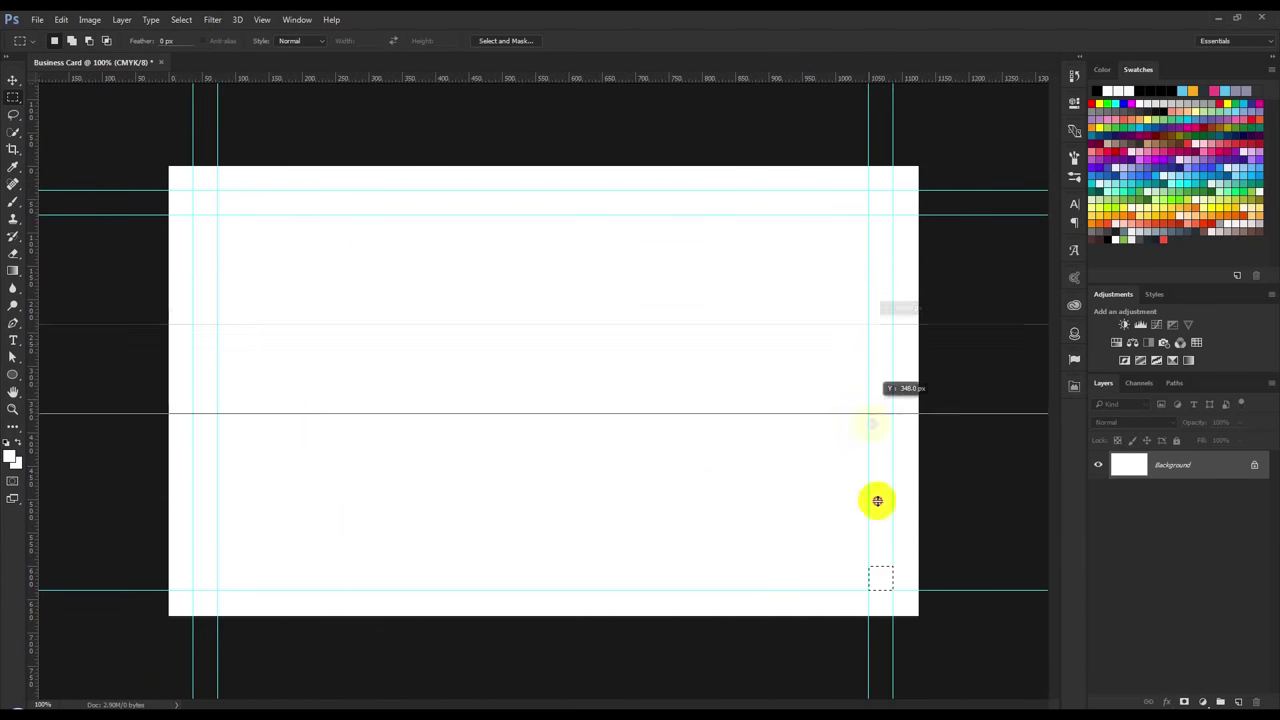
key("ctrl+d")
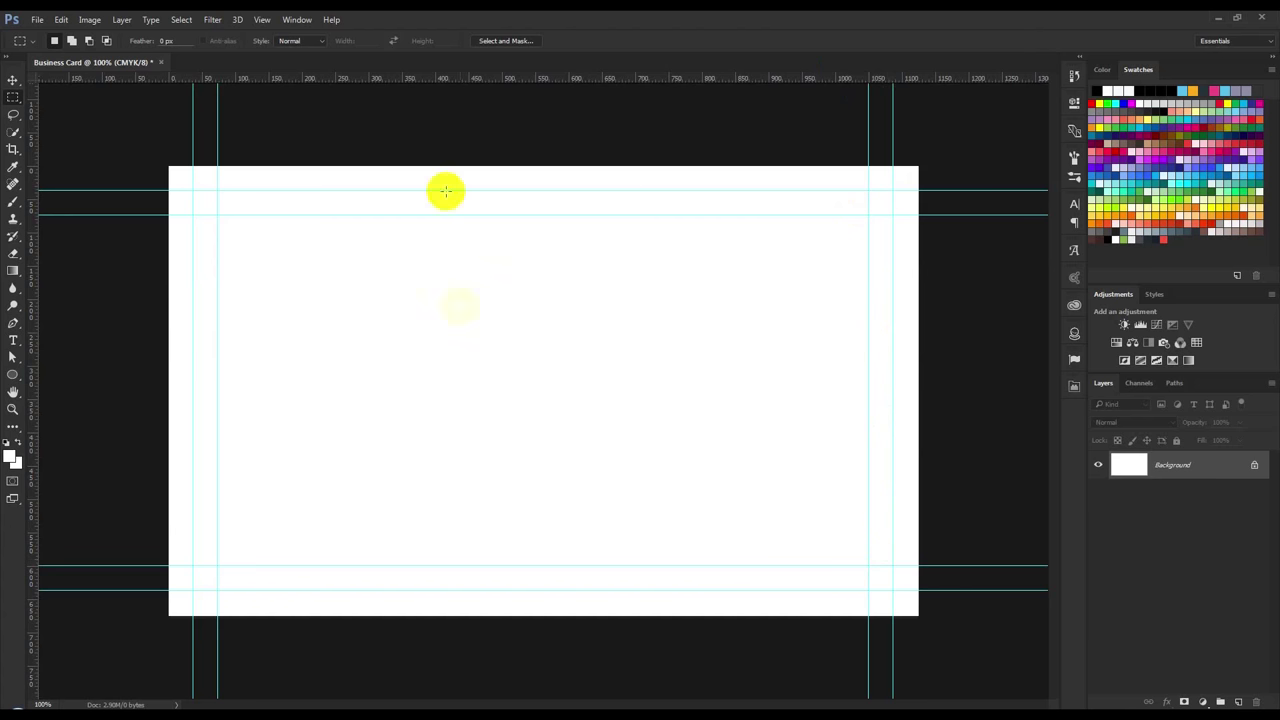
left_click(165, 172)
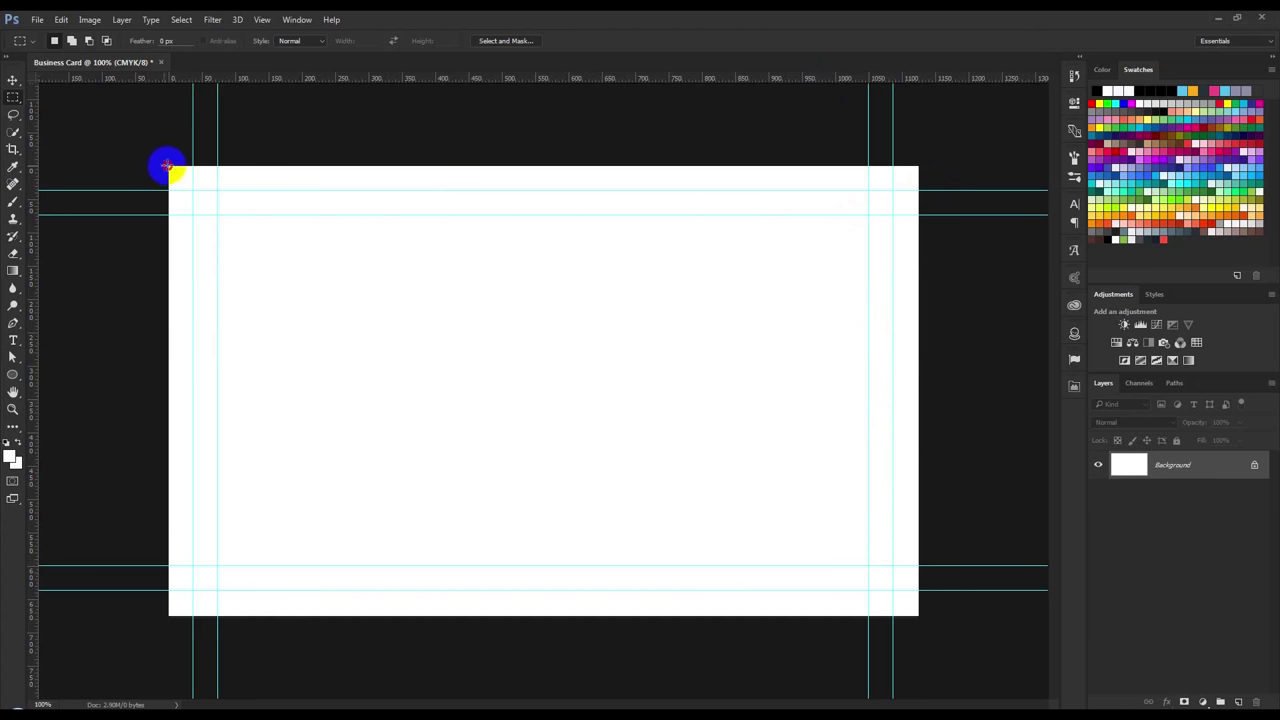
left_click_drag(167, 166, 987, 467)
Fill a new layer with light grey and delete the grey inside the trim guides
left_click(987, 467)
left_click(1238, 702)
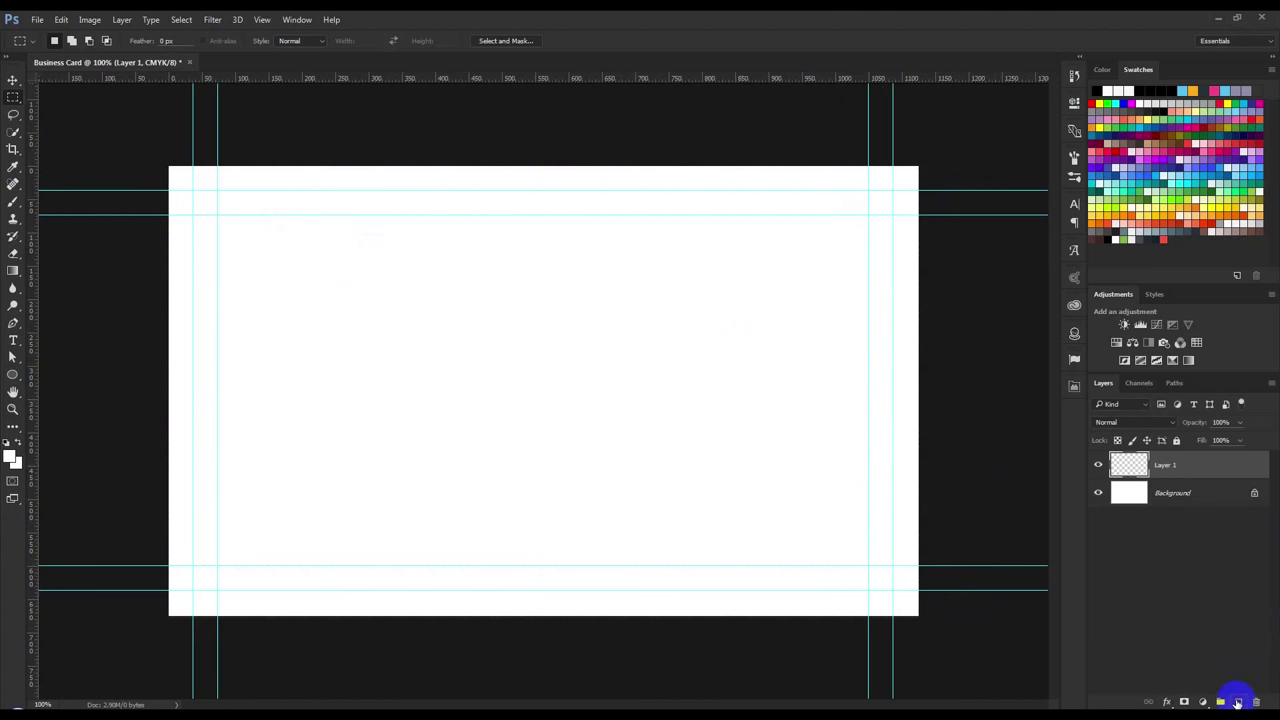
left_click(10, 458)
left_click(760, 469)
left_click(1102, 388)
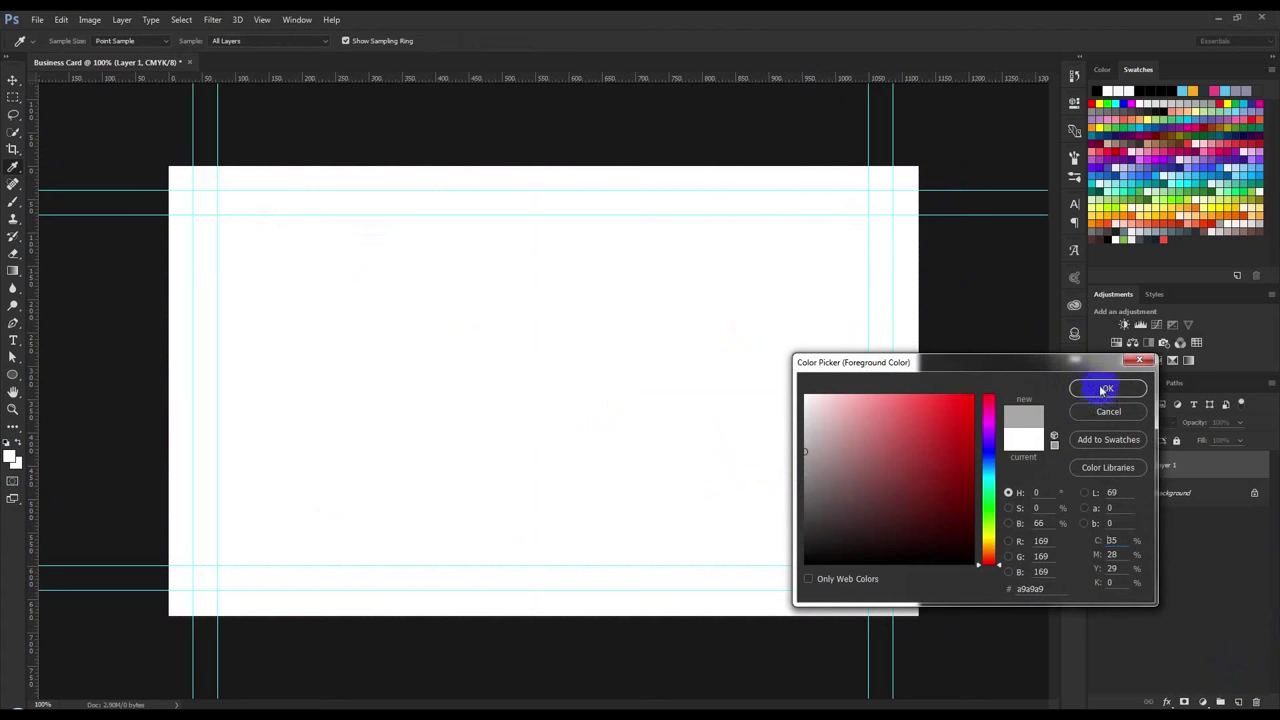
key("m")
key("alt+BackSpace")
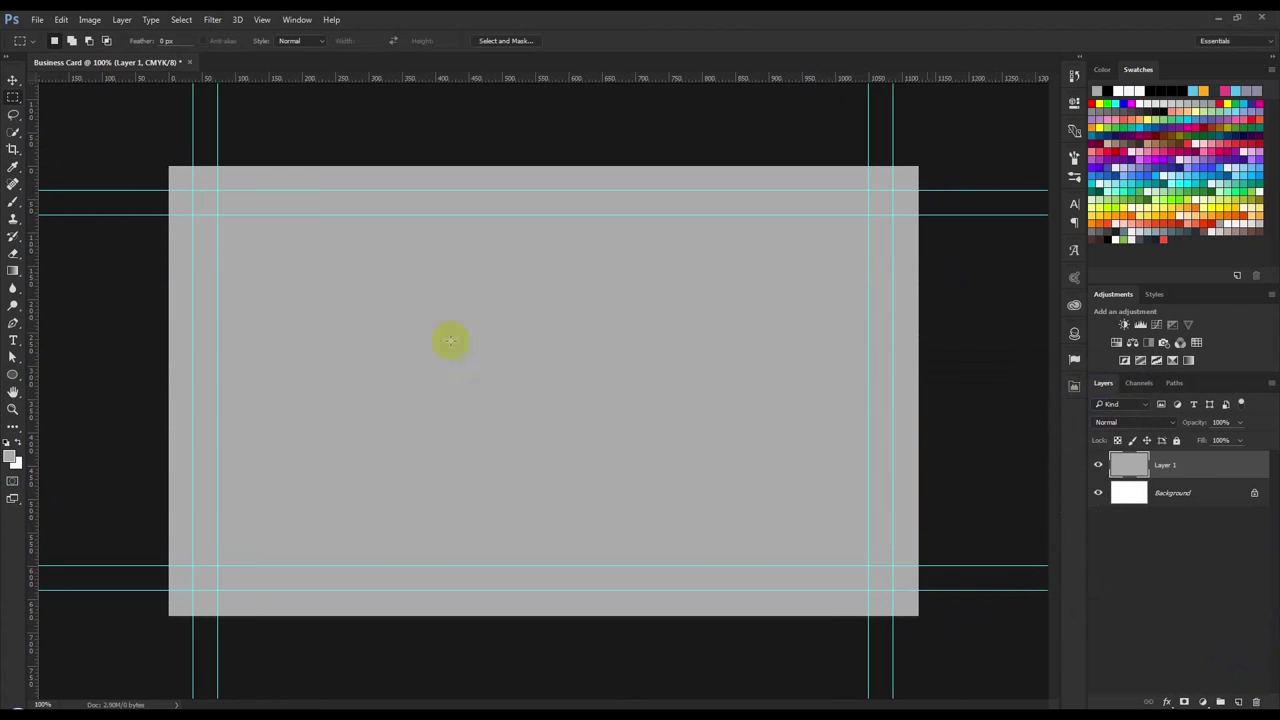
left_click_drag(193, 190, 893, 588)
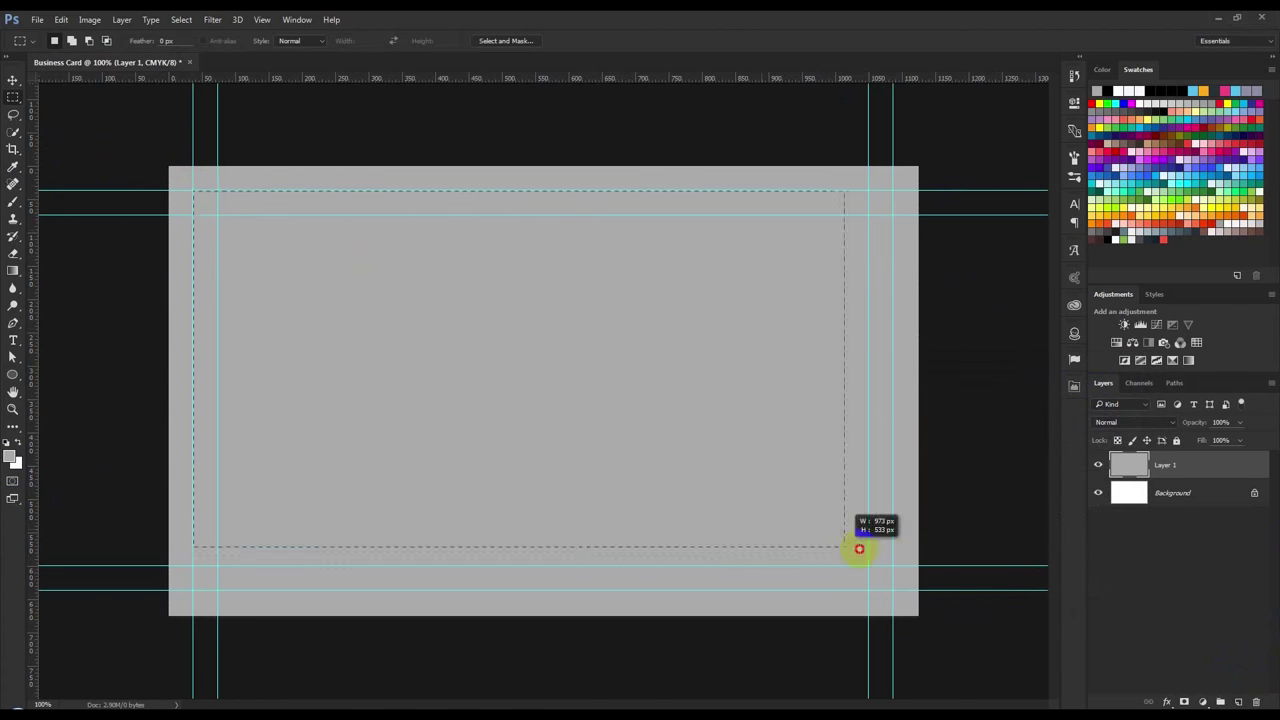
key("Delete")
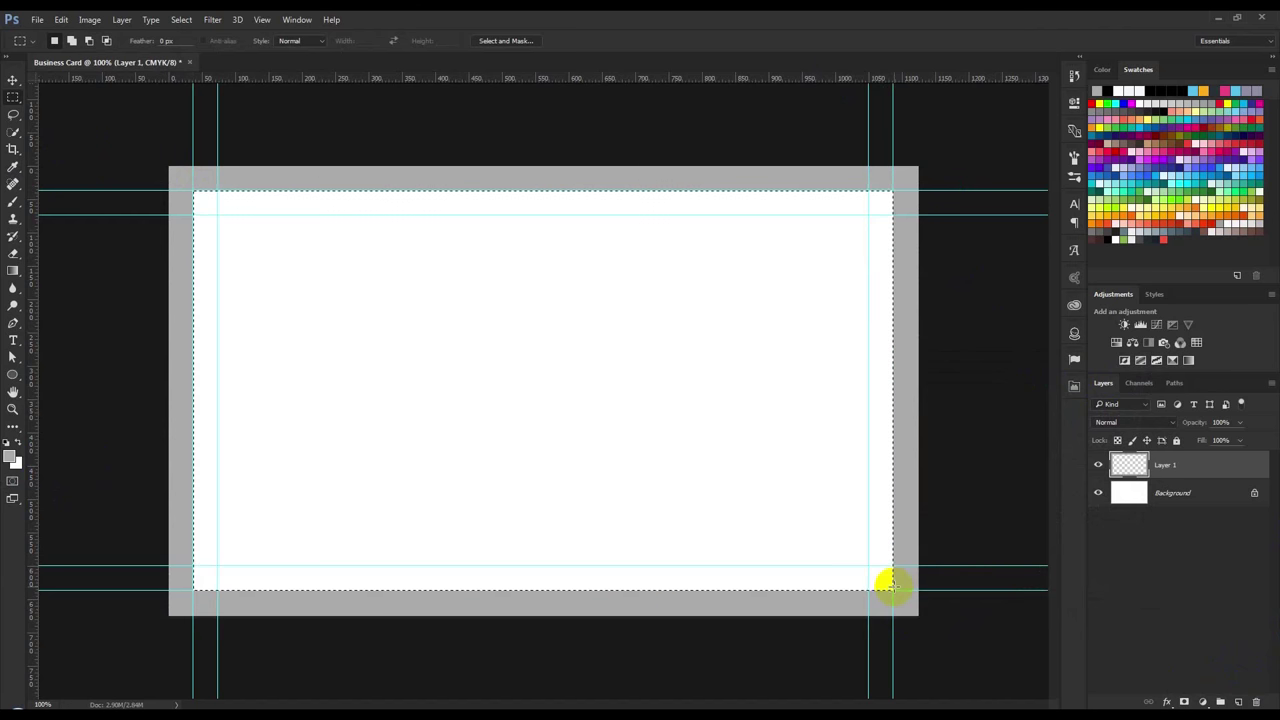
key("ctrl+d")
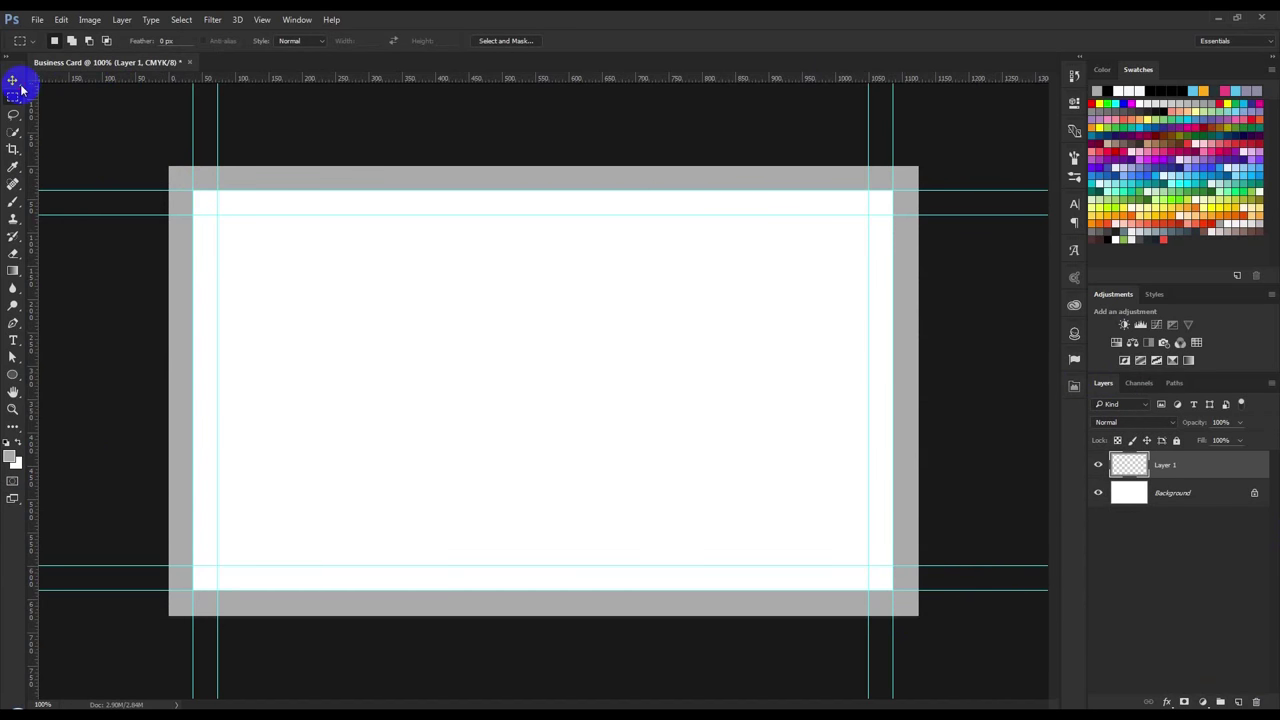
Name the layer Bleed Mark, hide it, and select the Background layer
left_click(13, 80)
mouse_move(597, 272)
left_mouse_down()
mouse_move(667, 350)
mouse_move(597, 272)
left_mouse_up()
type("Bleed Mark")
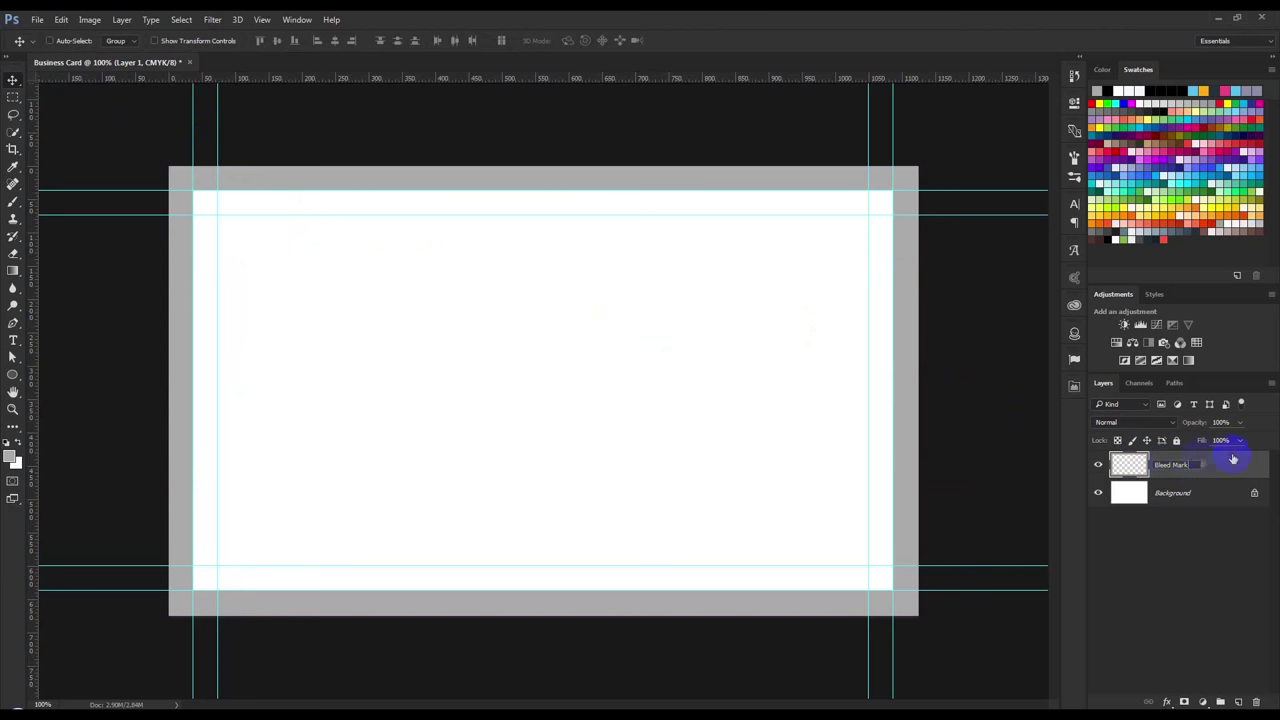
key("Return")
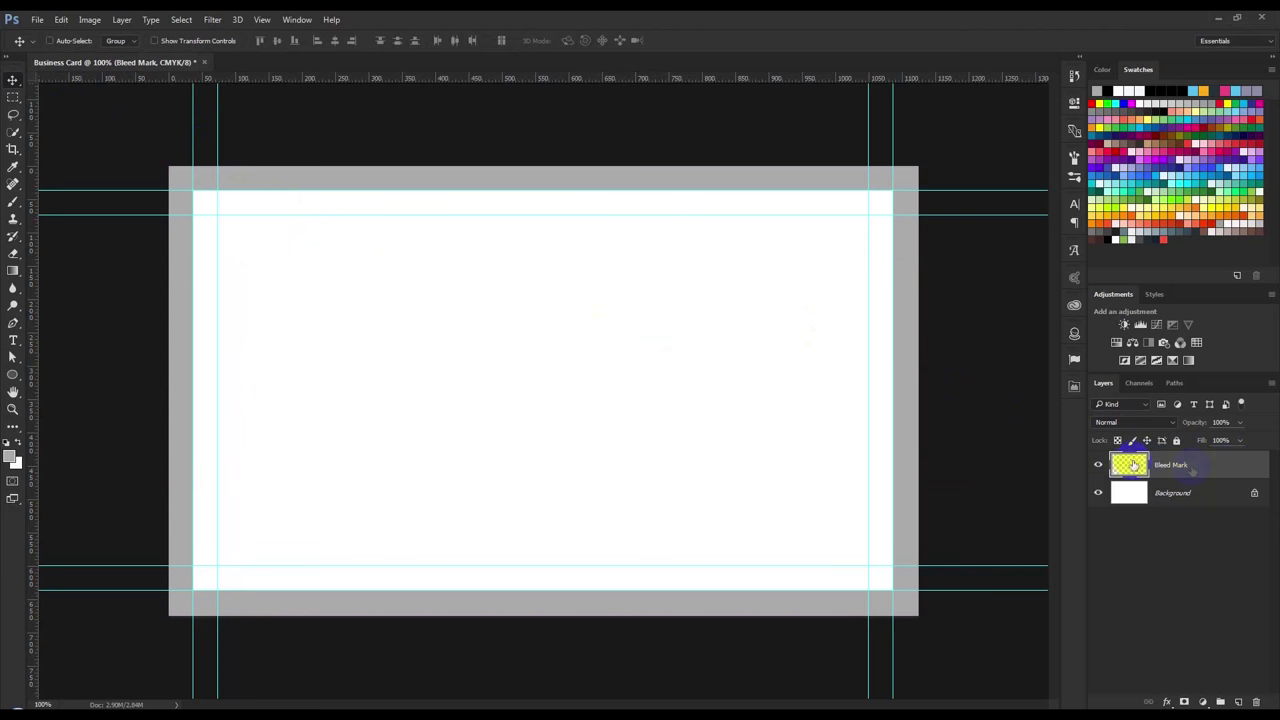
left_click(1098, 465)
left_click(1098, 465)
left_click(1135, 492)
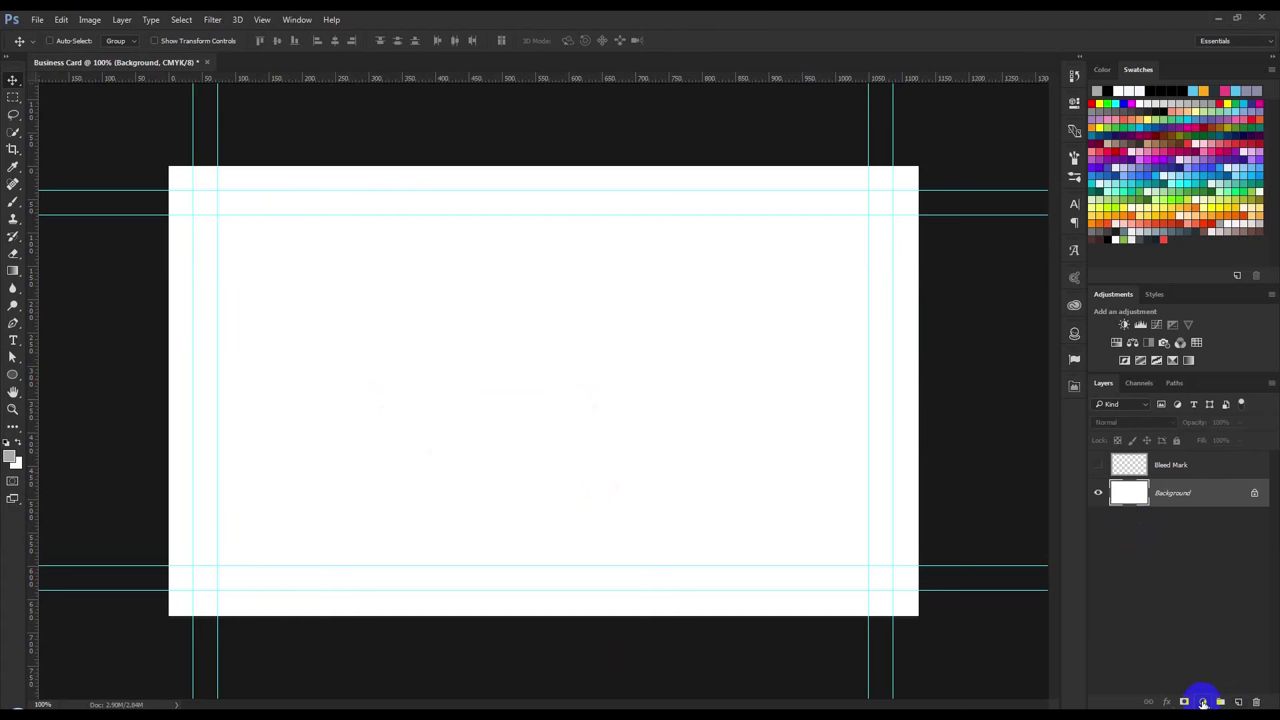
Add a solid colour fill layer, test several greys and a blue-grey, then settle on #252525
left_click(1204, 702)
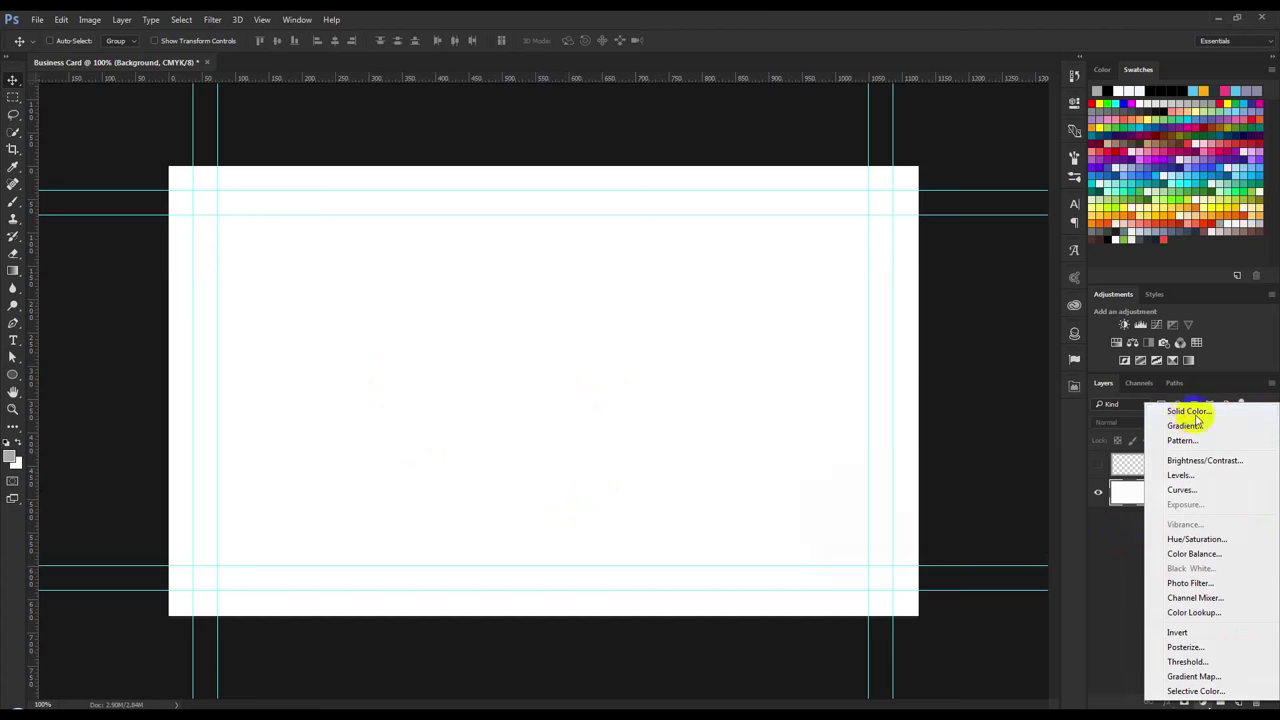
left_click(1195, 414)
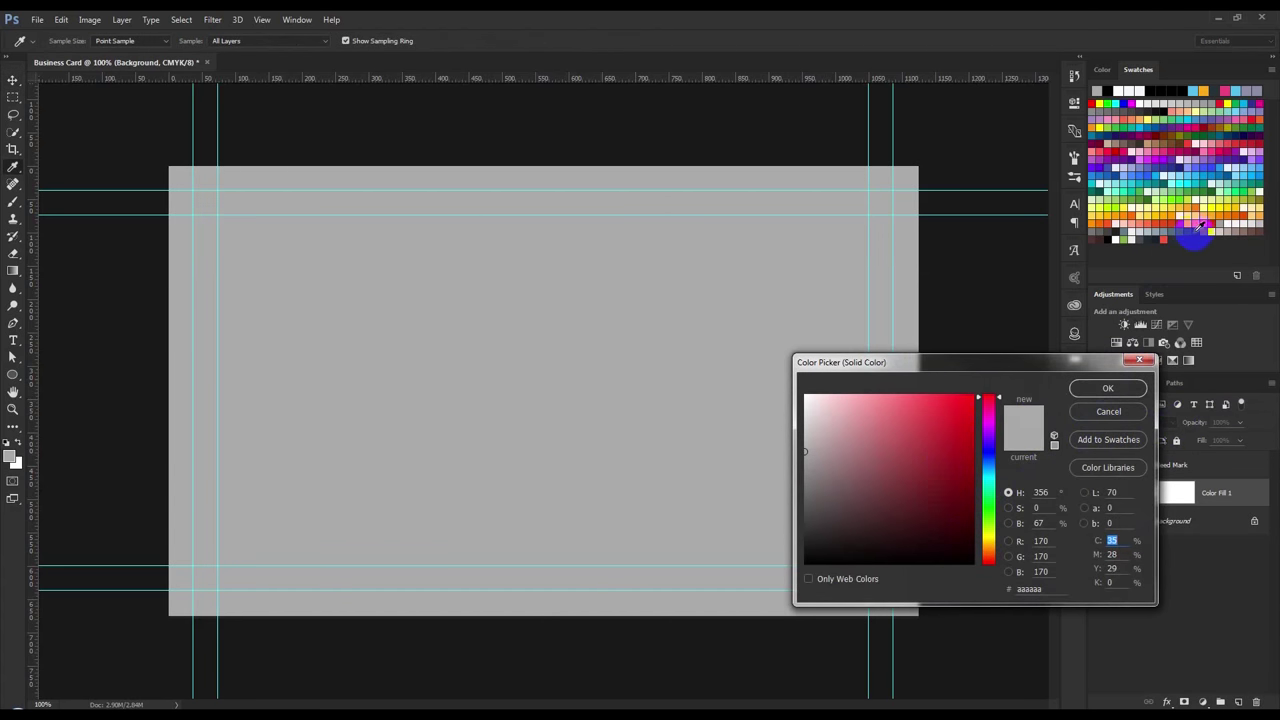
left_click(1198, 230)
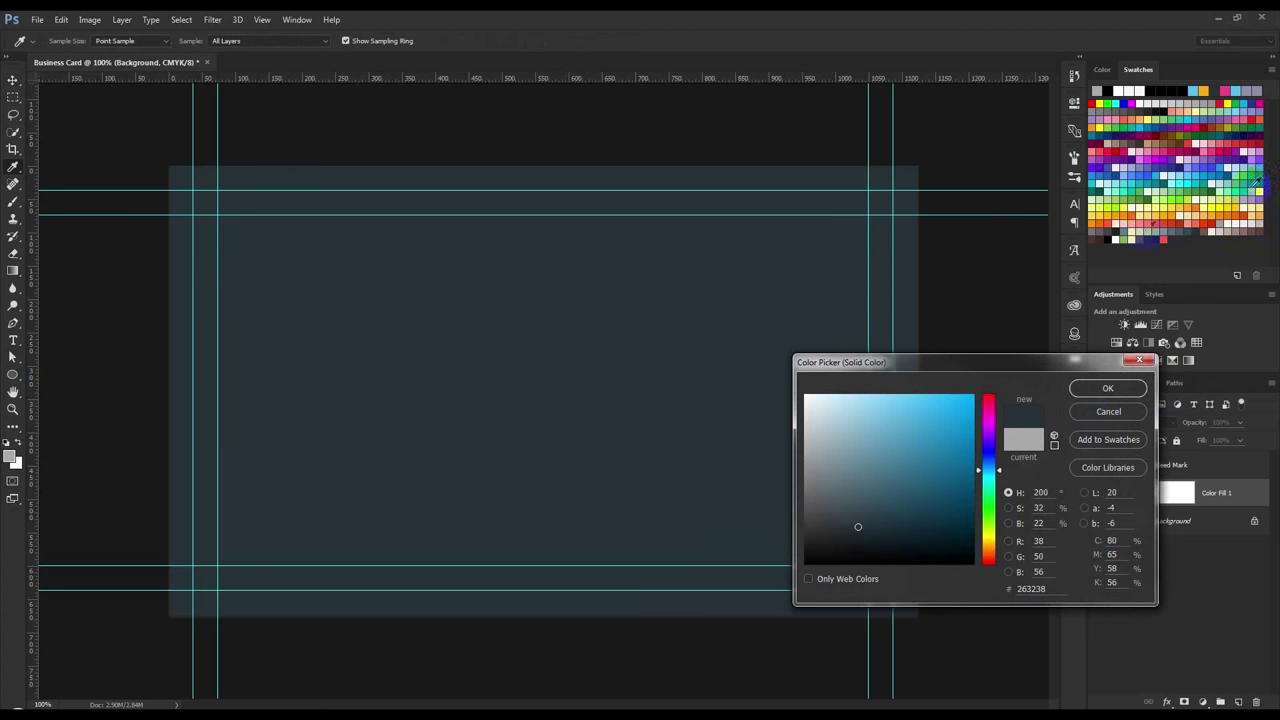
left_click(1153, 100)
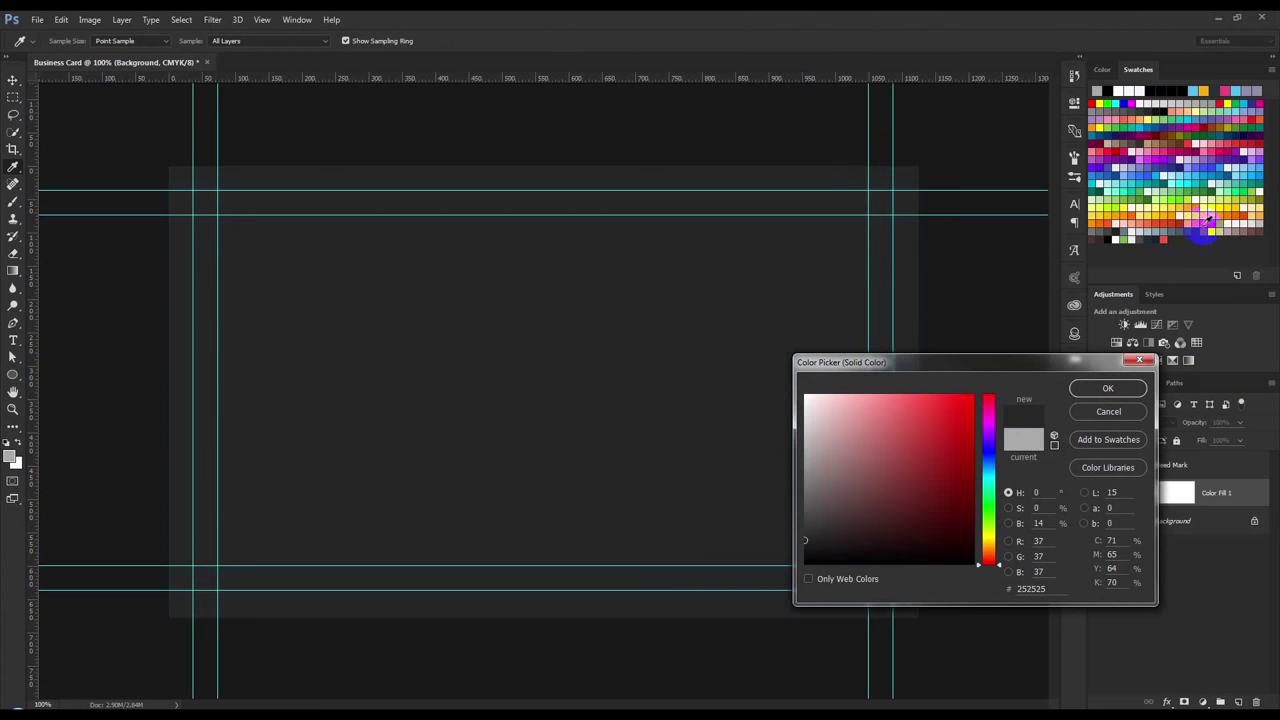
left_click(1201, 224)
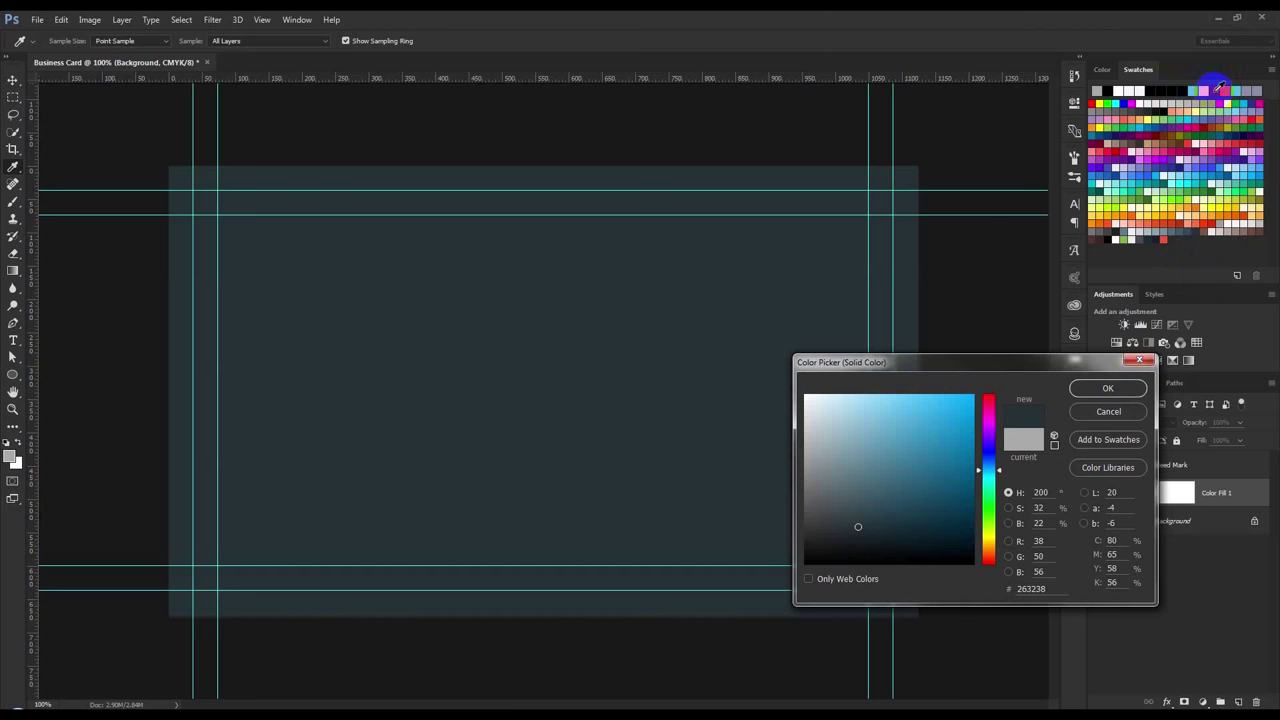
left_click(1108, 231)
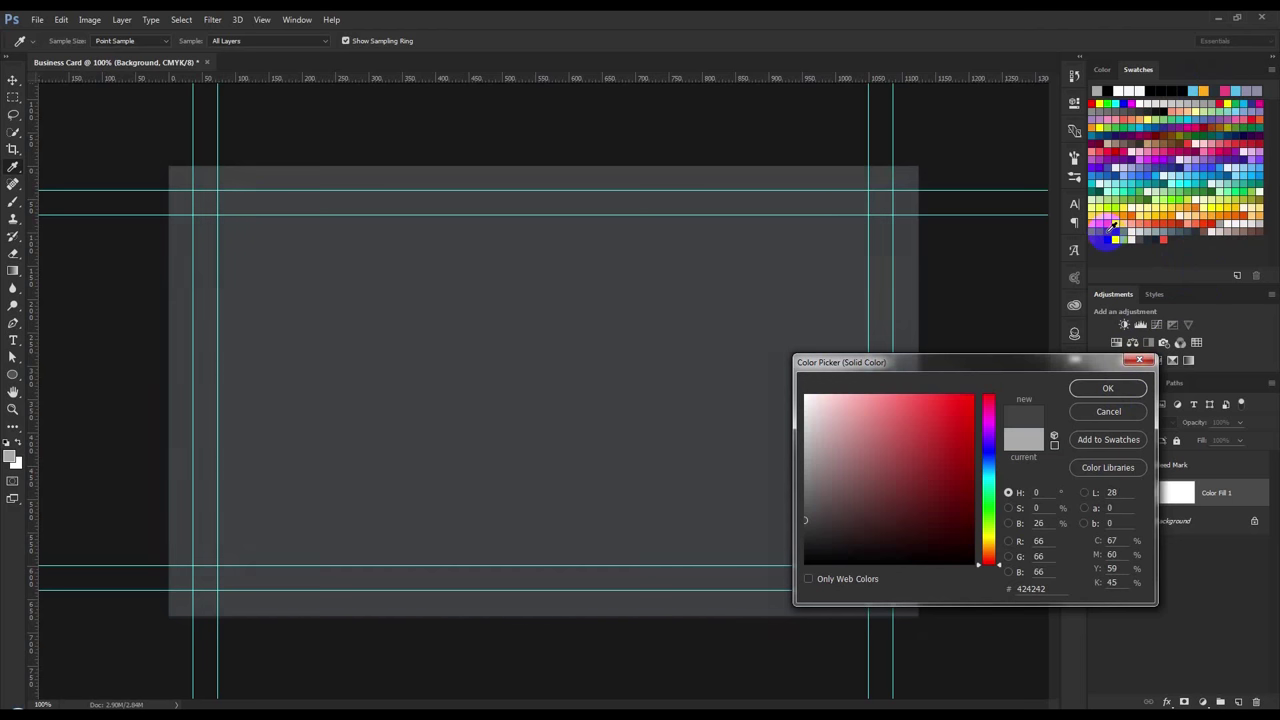
left_click(1168, 92)
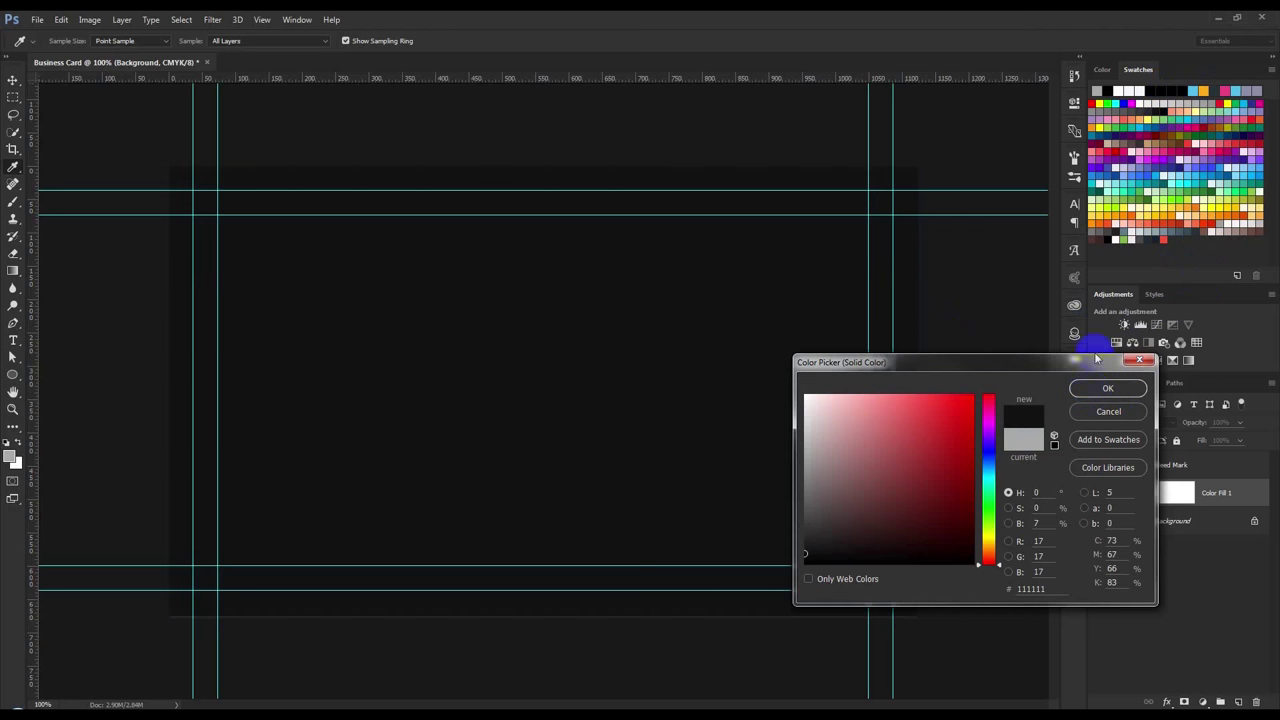
left_click(1147, 105)
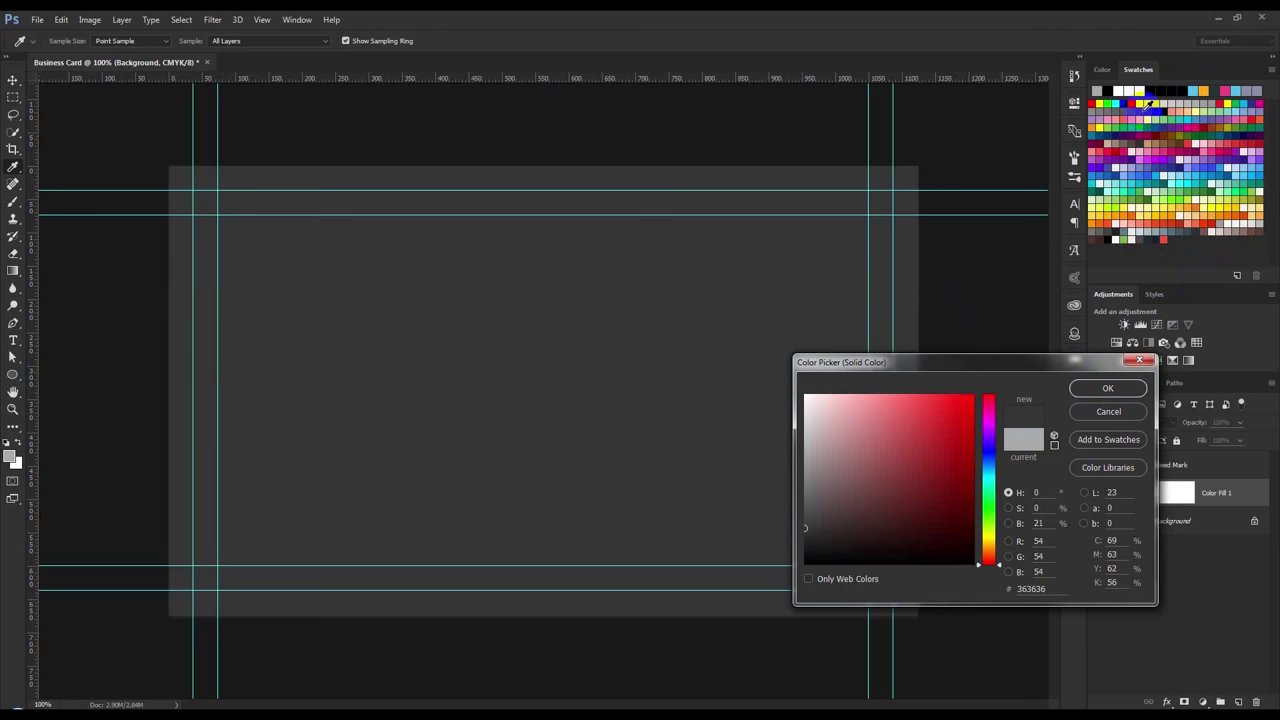
left_click(1149, 106)
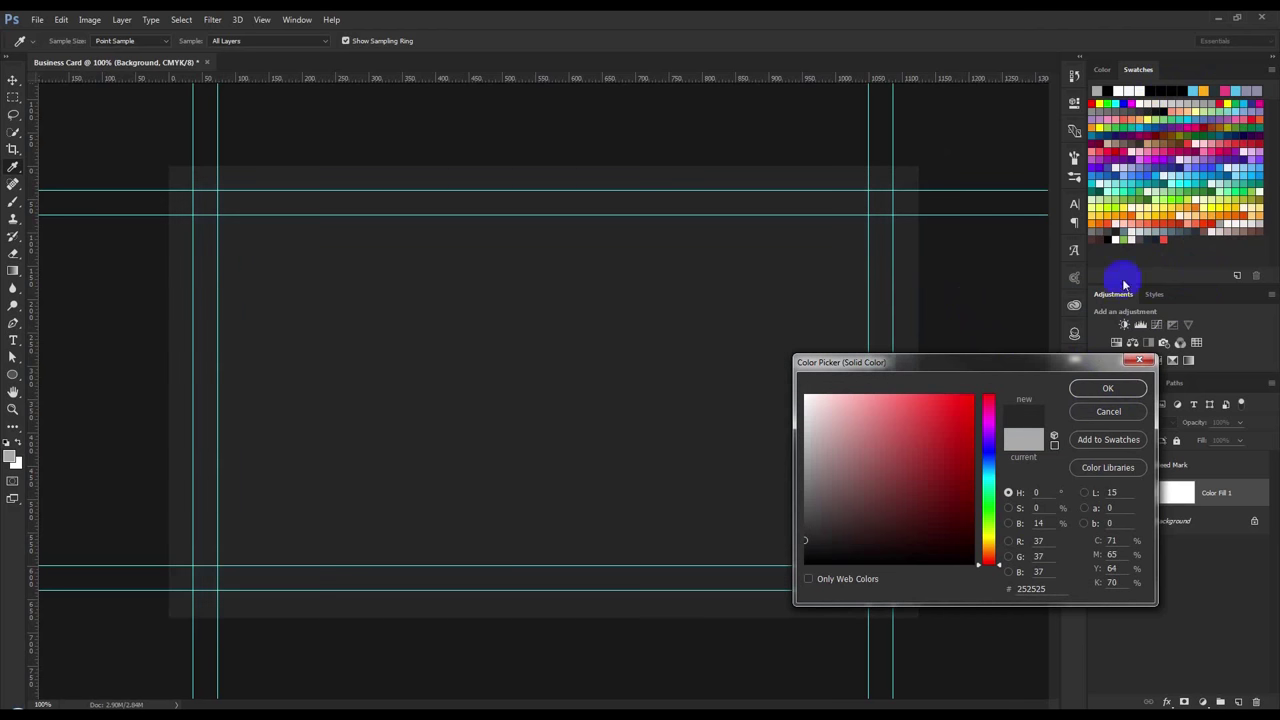
left_click(1110, 388)
type("BG")
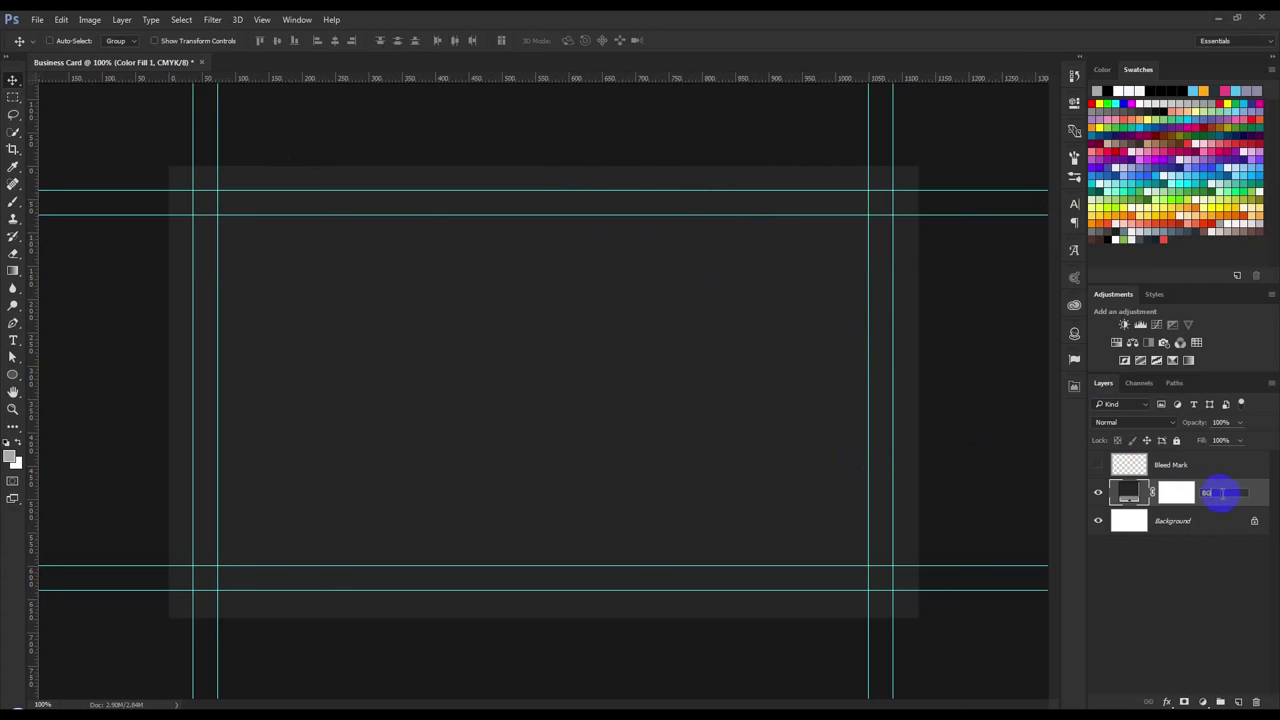
Rename the dark fill layer 'Background', group it into Group 1, and reselect it
left_click(1206, 492)
type("ackground")
left_click(1272, 500)
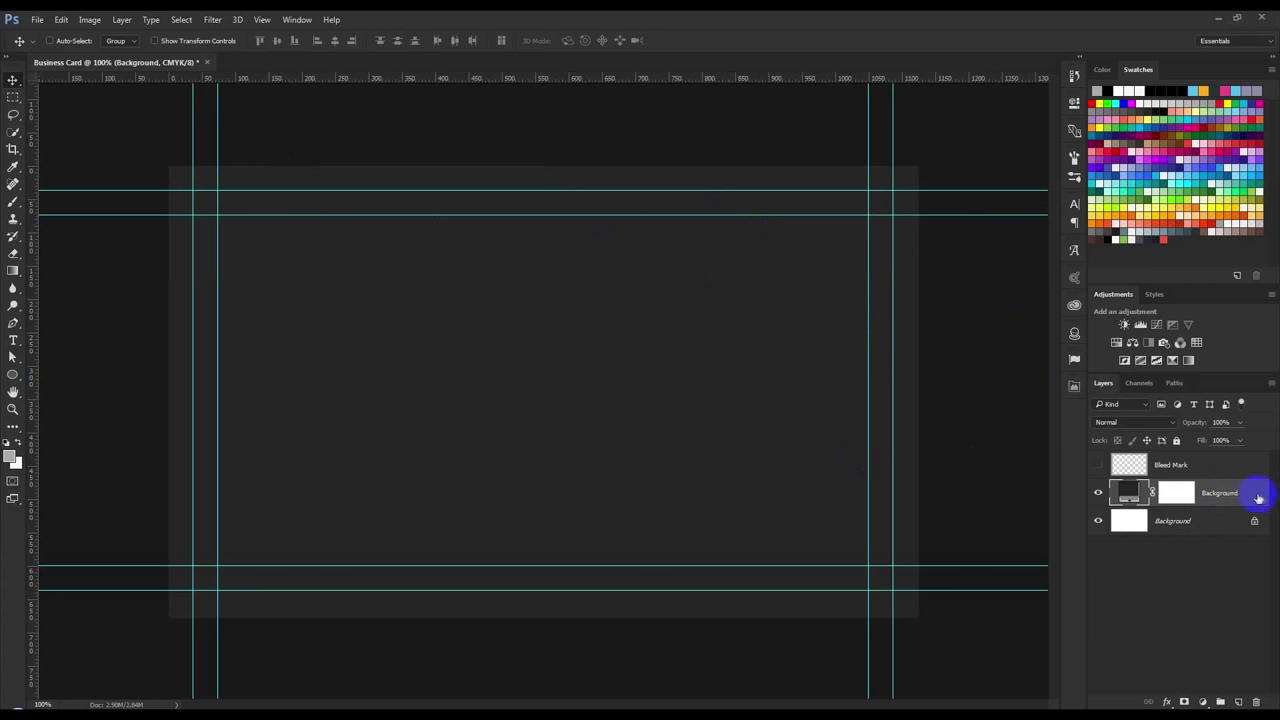
key("ctrl+g")
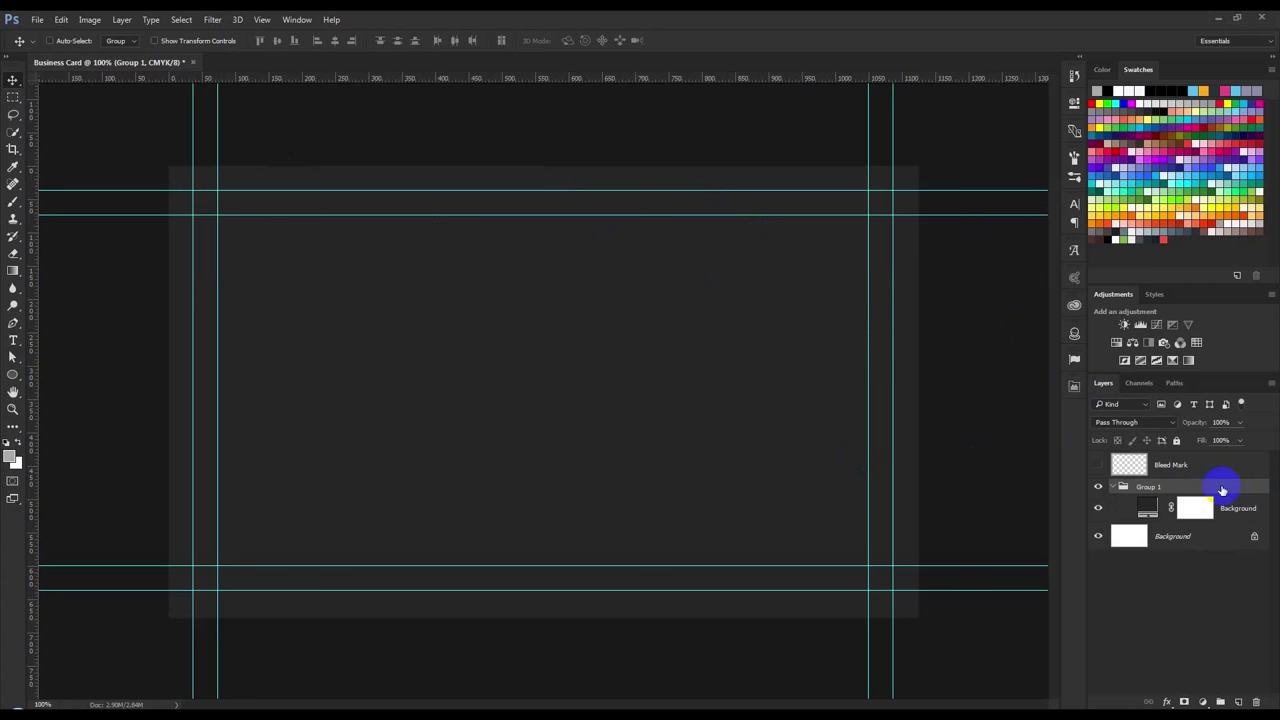
left_click(1218, 463)
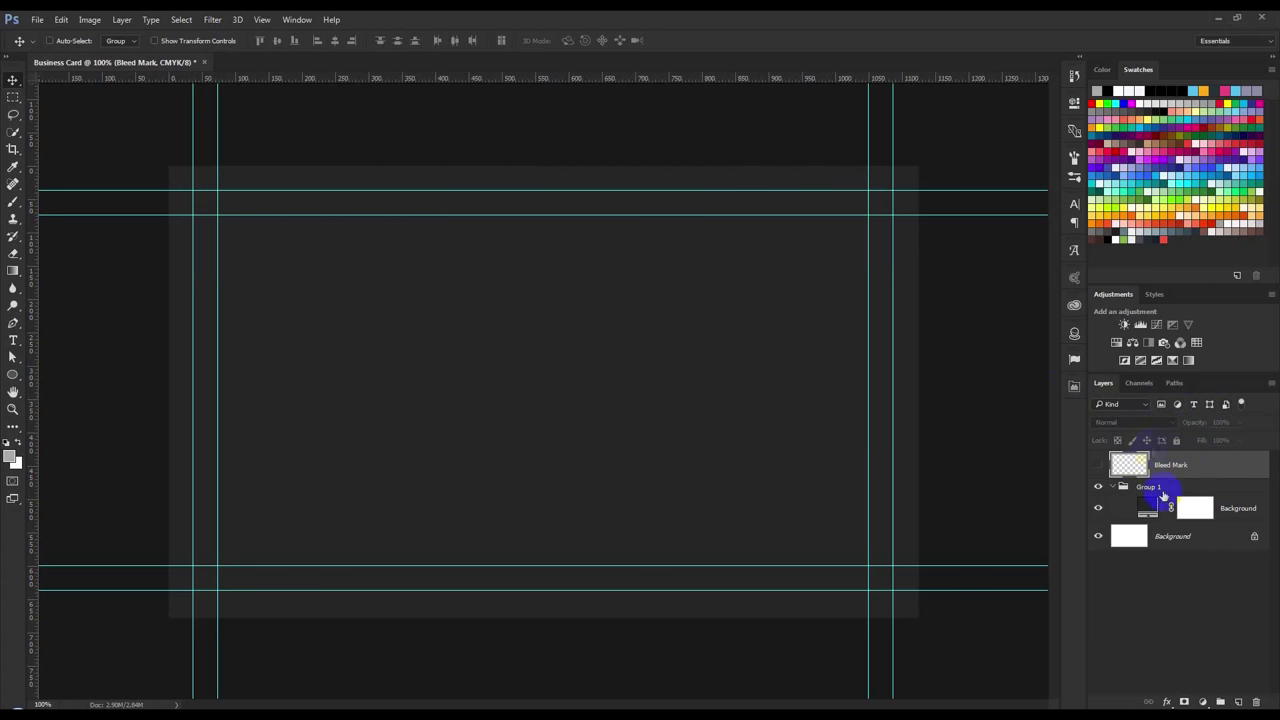
left_click(1215, 488)
left_click(1195, 510)
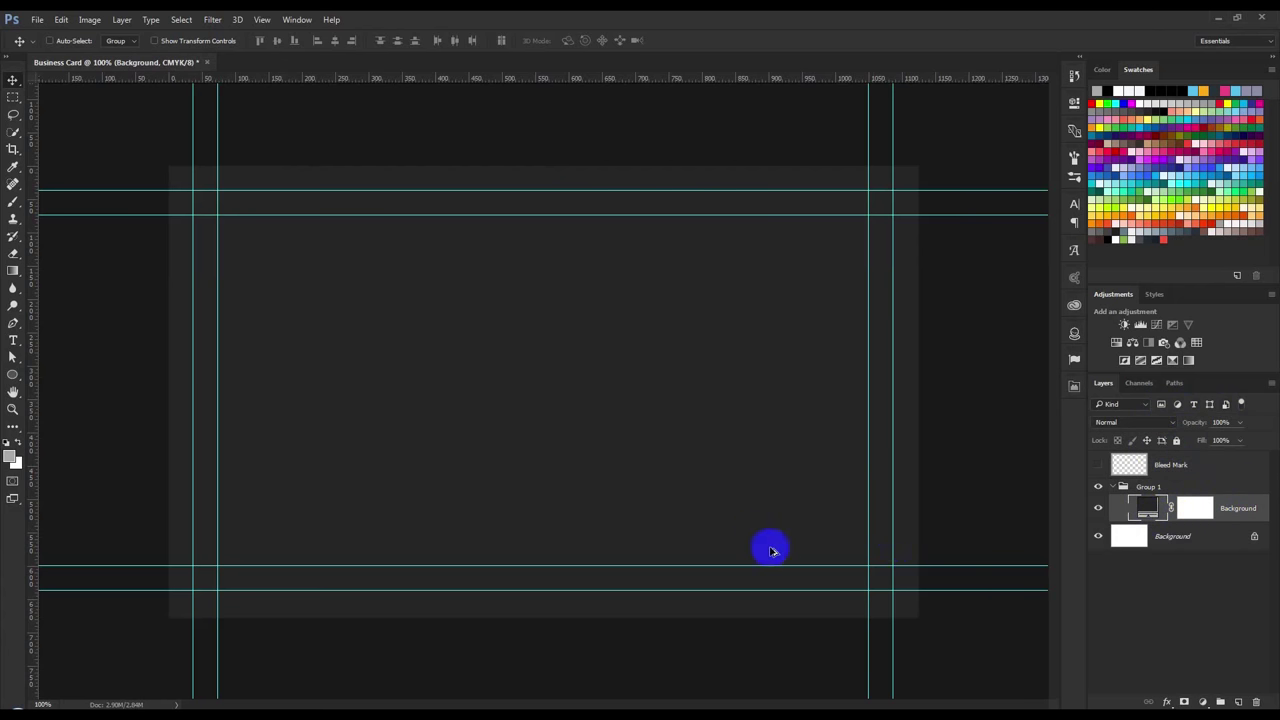
key("ctrl+minus")
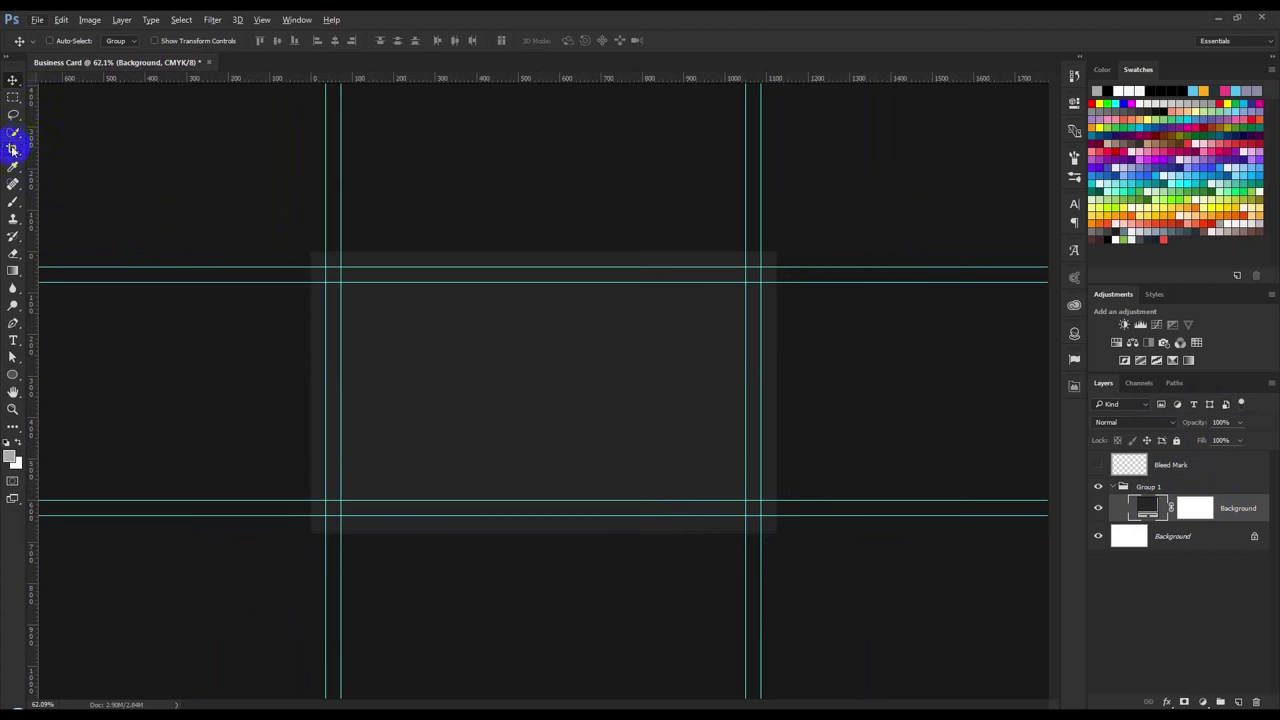
left_click(13, 148)
left_click_drag(312, 530, 240, 570)
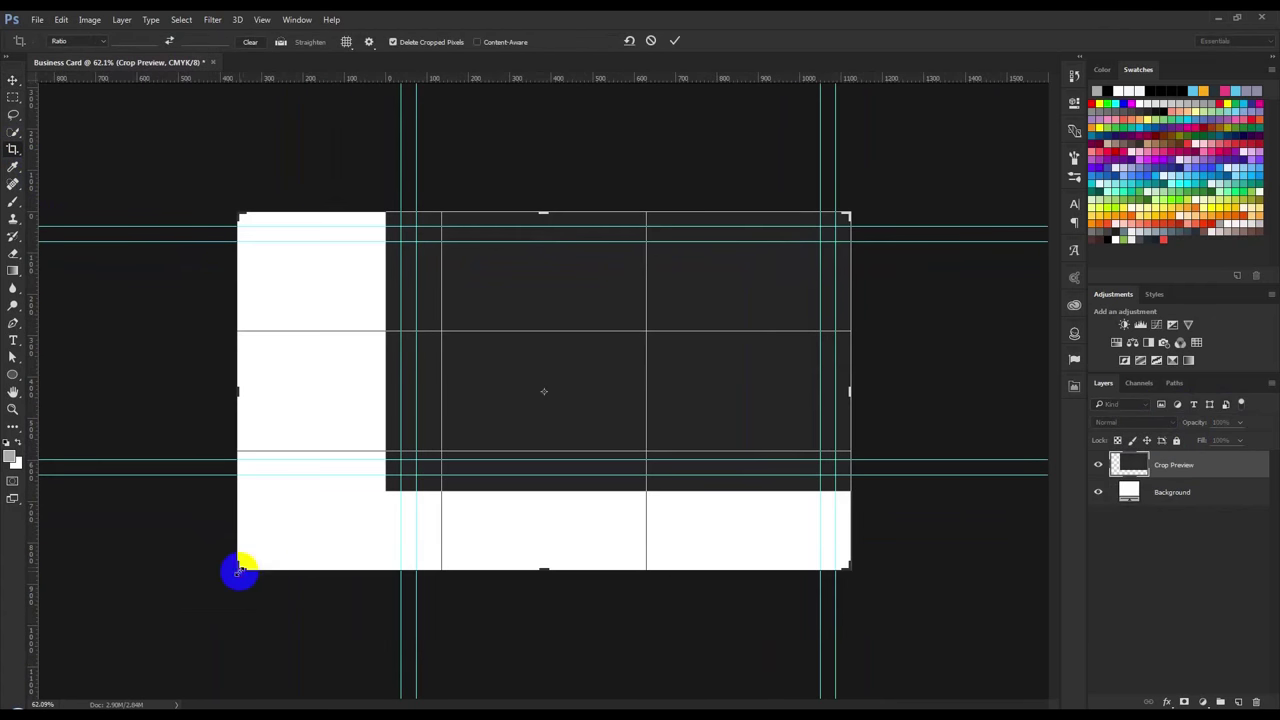
left_click(675, 41)
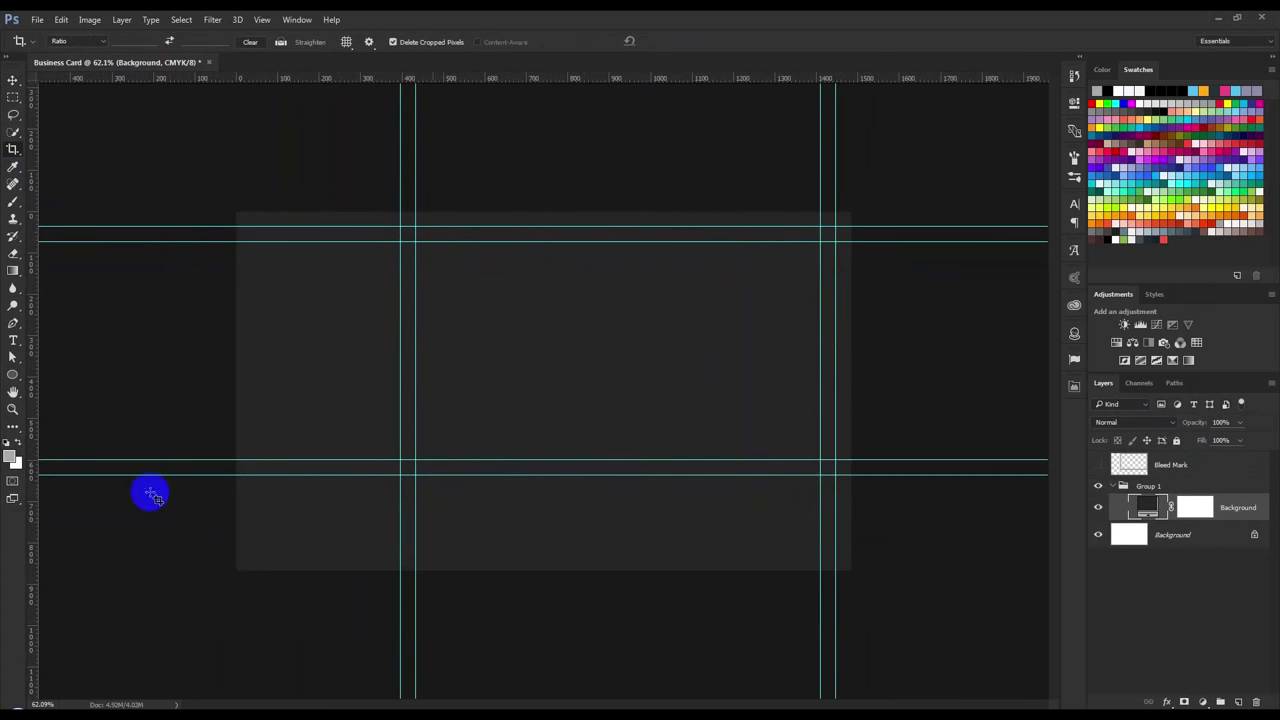
key("ctrl+z")
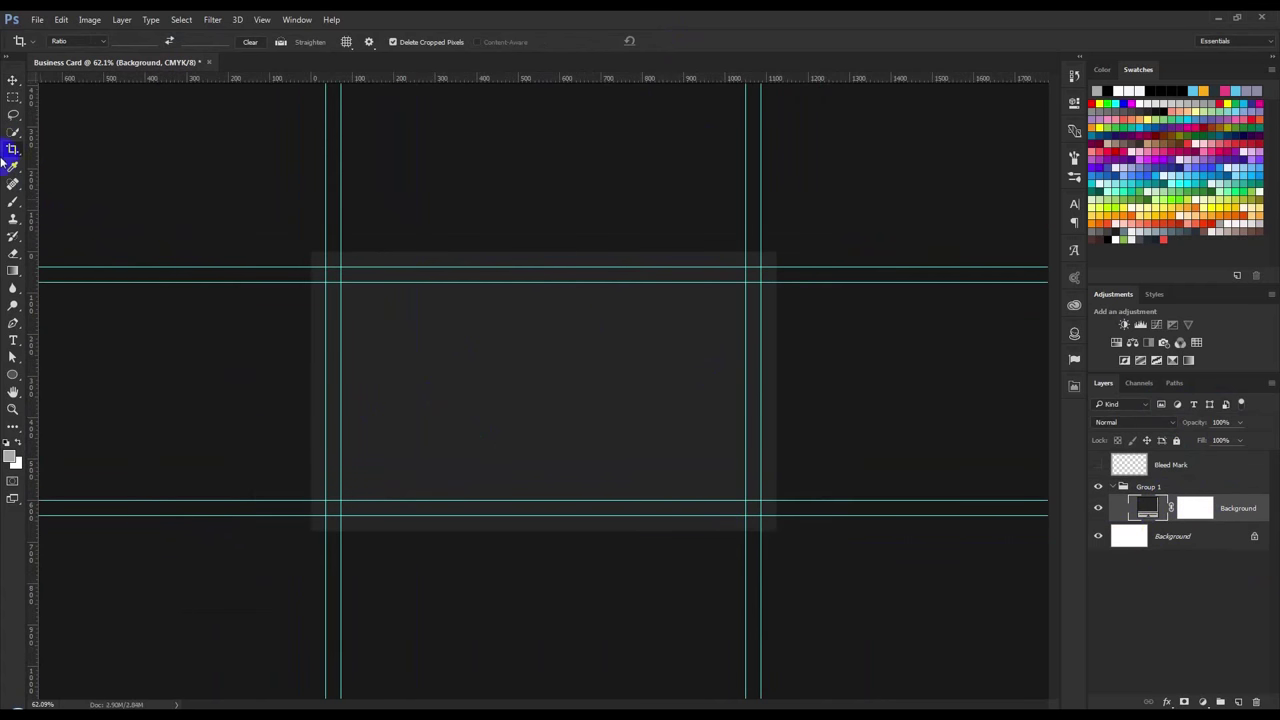
left_click(13, 80)
key("ctrl+1")
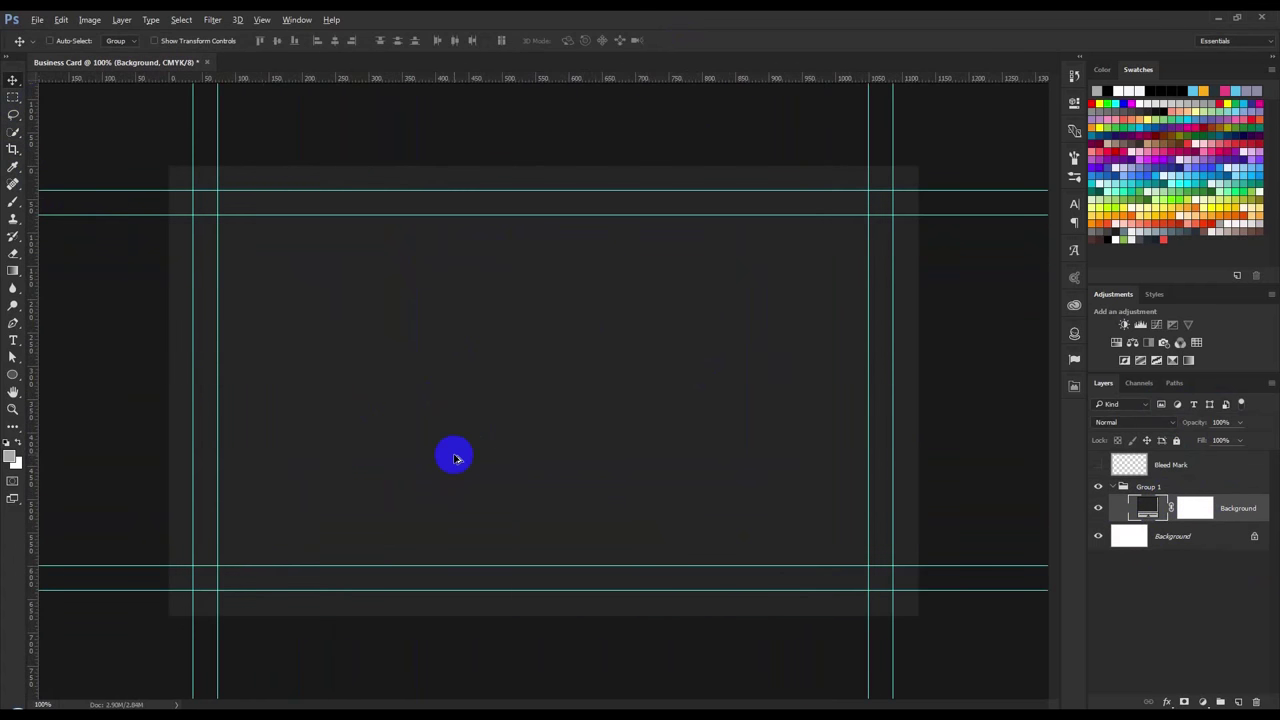
Test blue-grey swatches on the Background fill but cancel to keep #252525, then open Layer Style
left_click(1152, 503)
double_click(1148, 507)
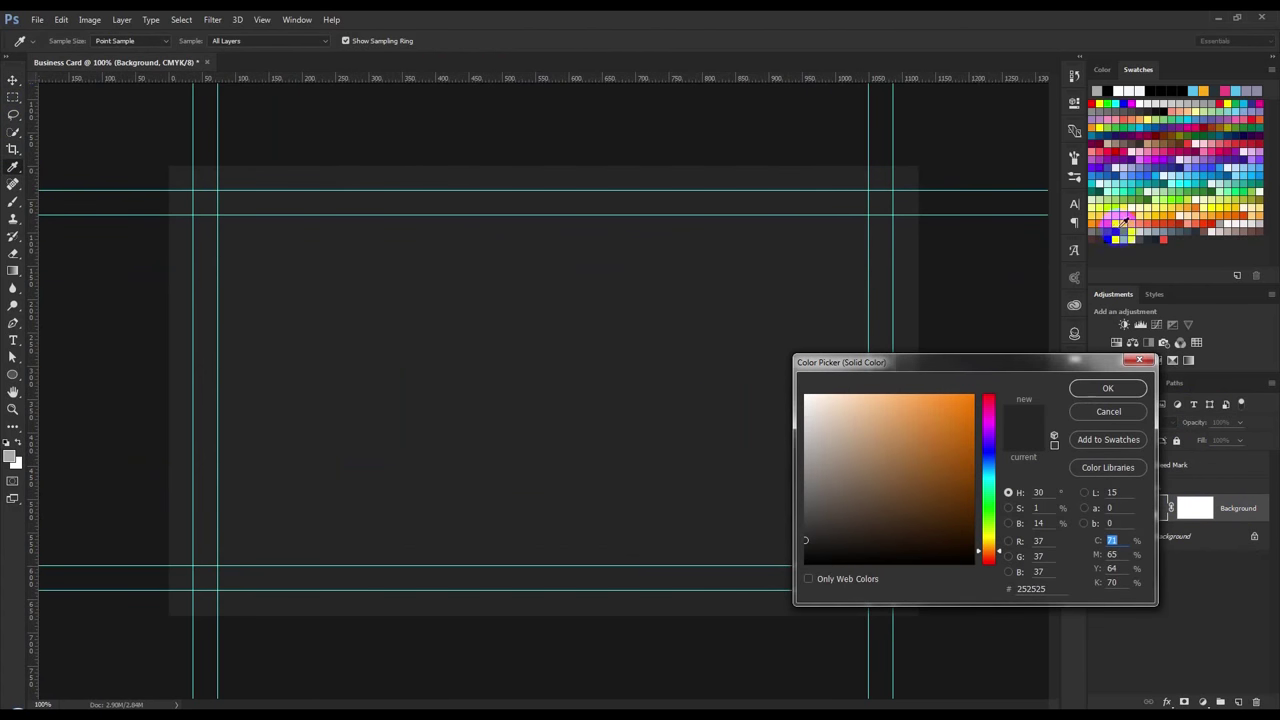
left_click(1118, 228)
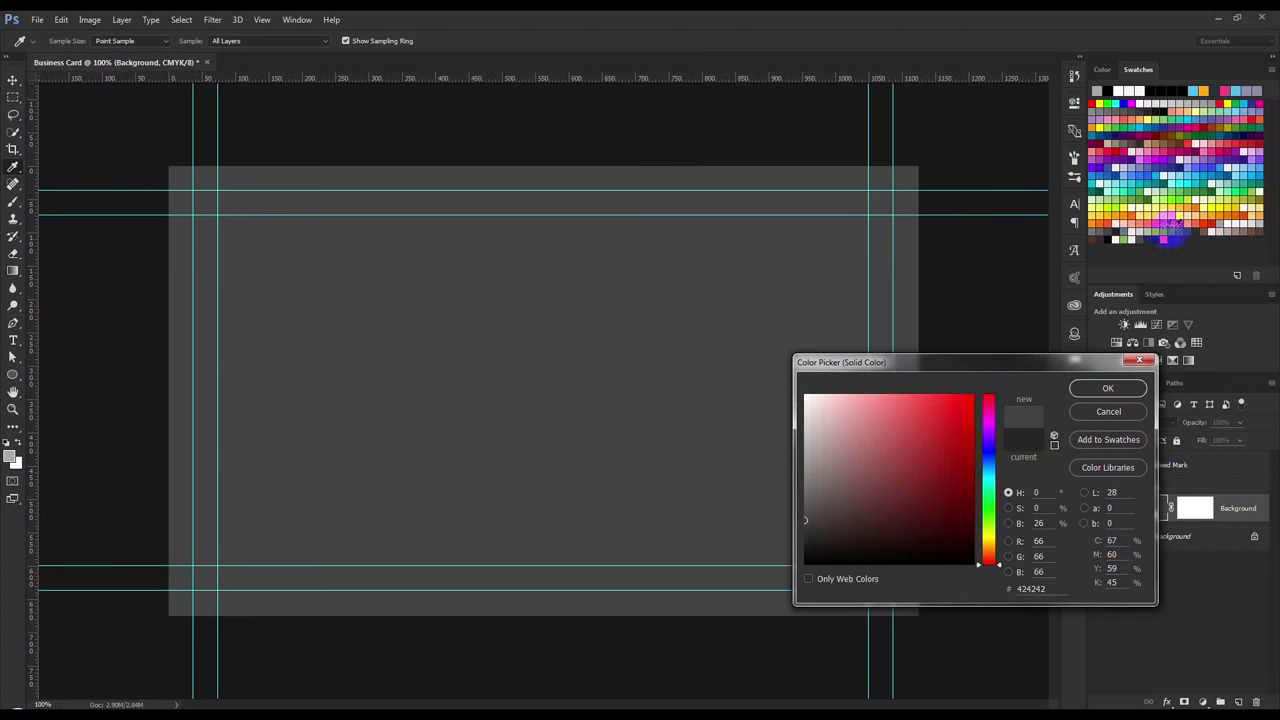
left_click(1183, 226)
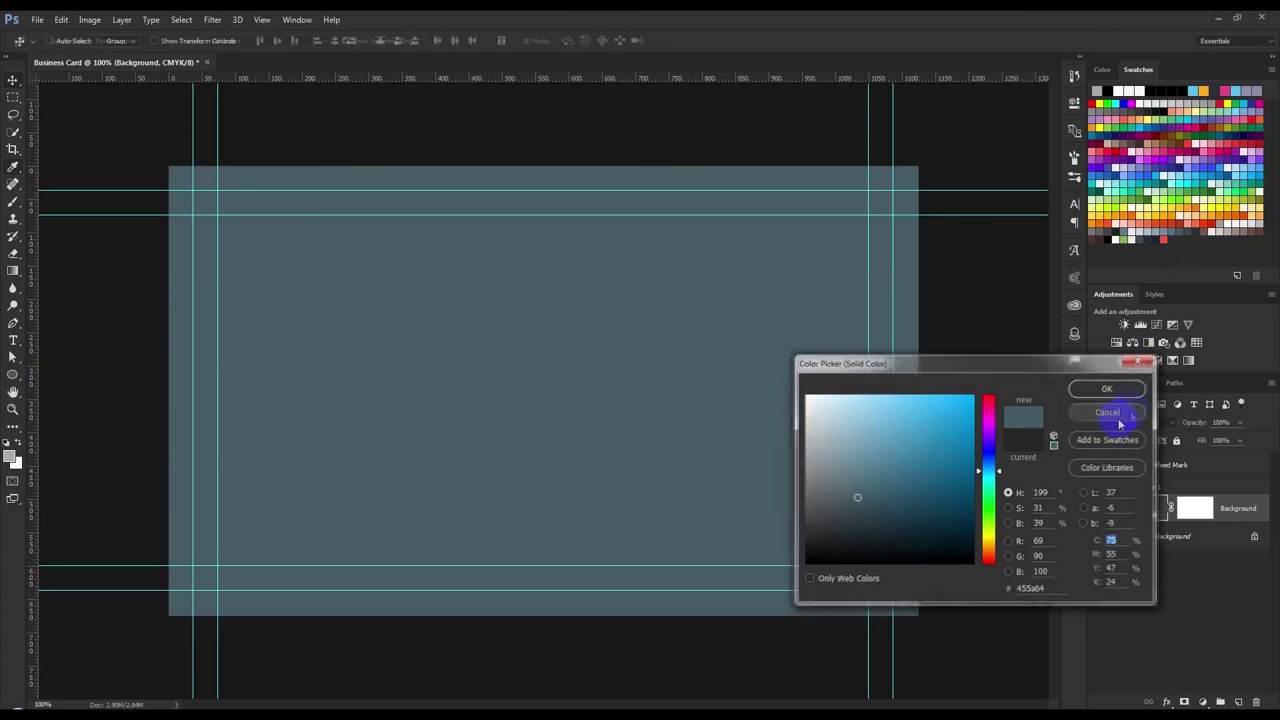
left_click(1108, 412)
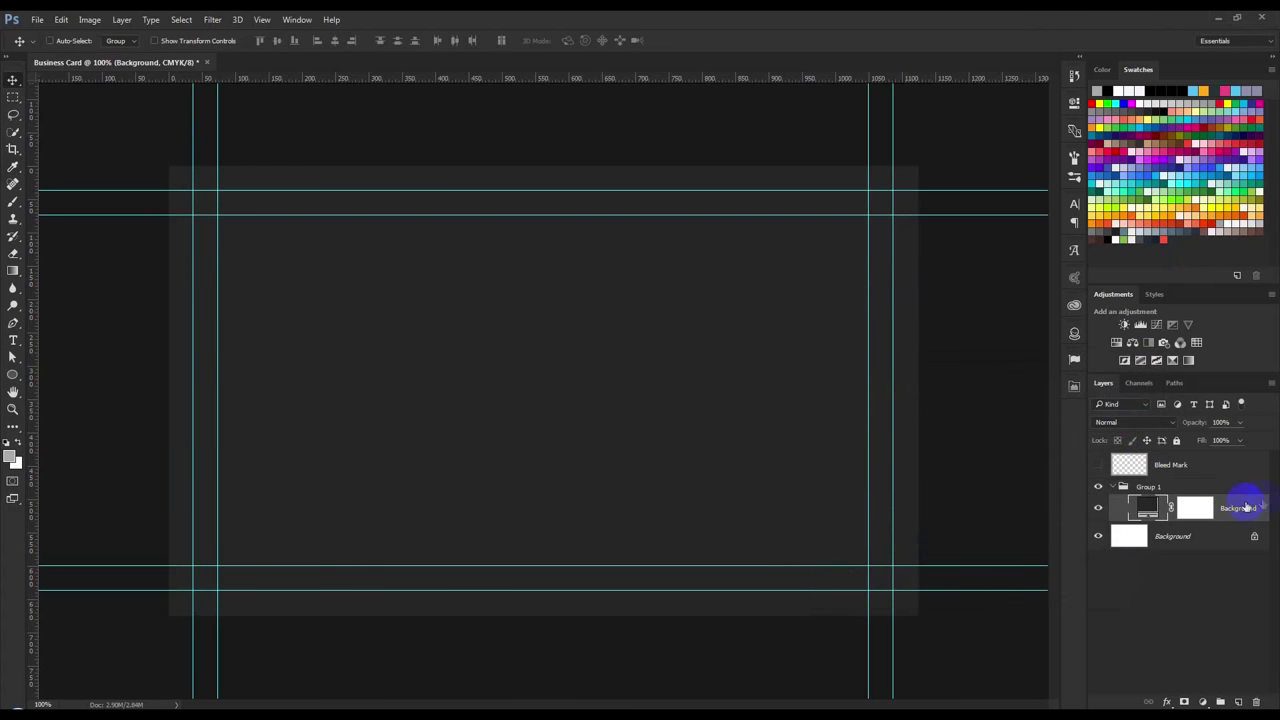
double_click(1086, 510)
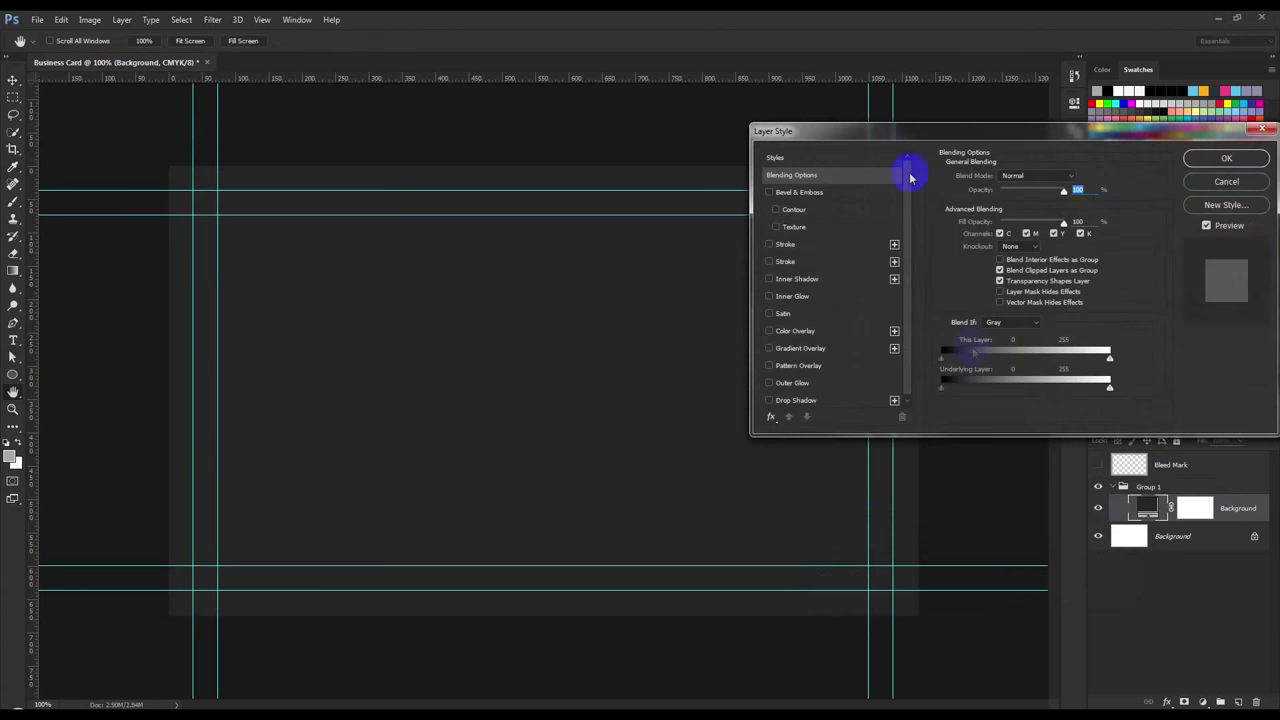
Enable Pattern Overlay on the Background fill and try several patterns, including horizontal lines and dots
left_click_drag(895, 134, 488, 172)
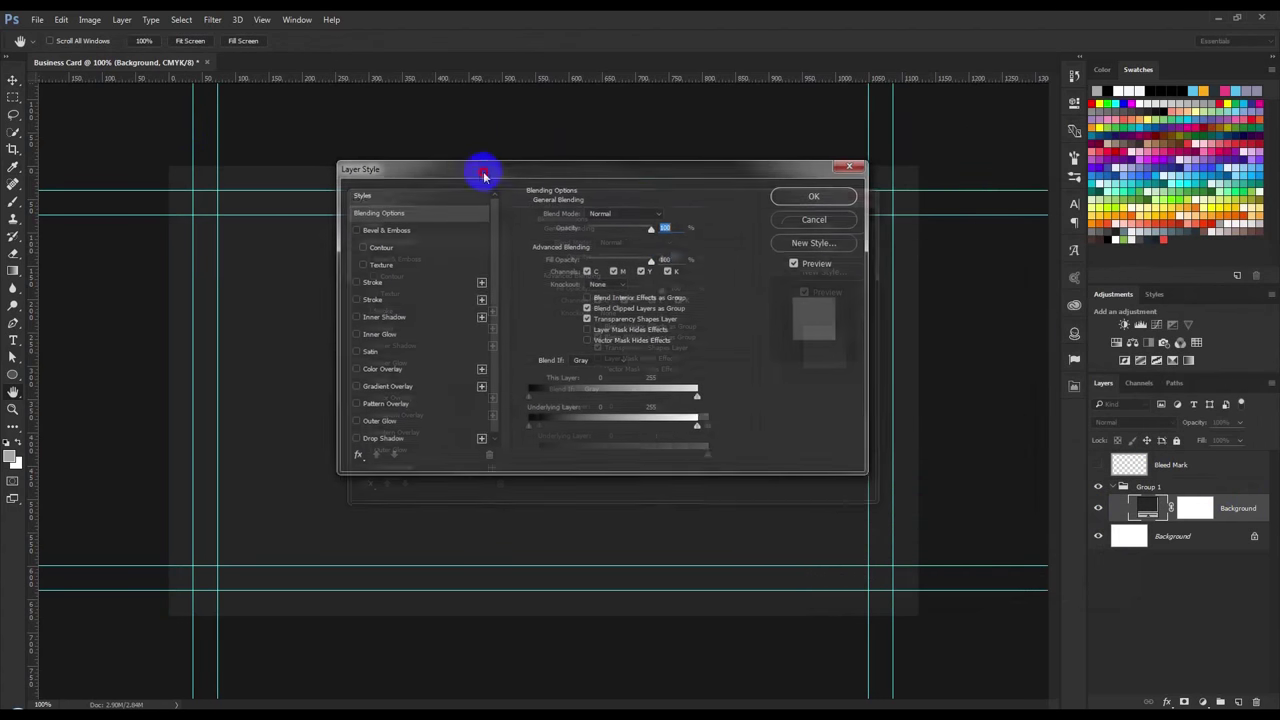
left_click(388, 405)
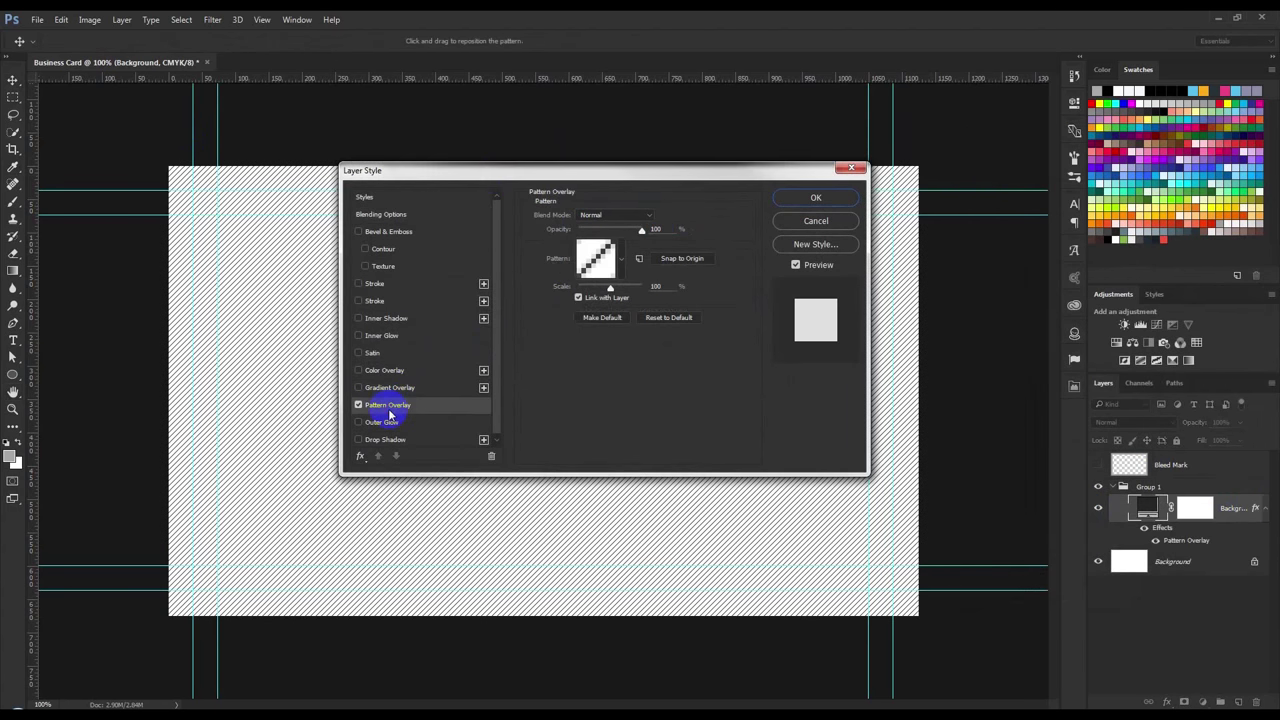
left_click(620, 260)
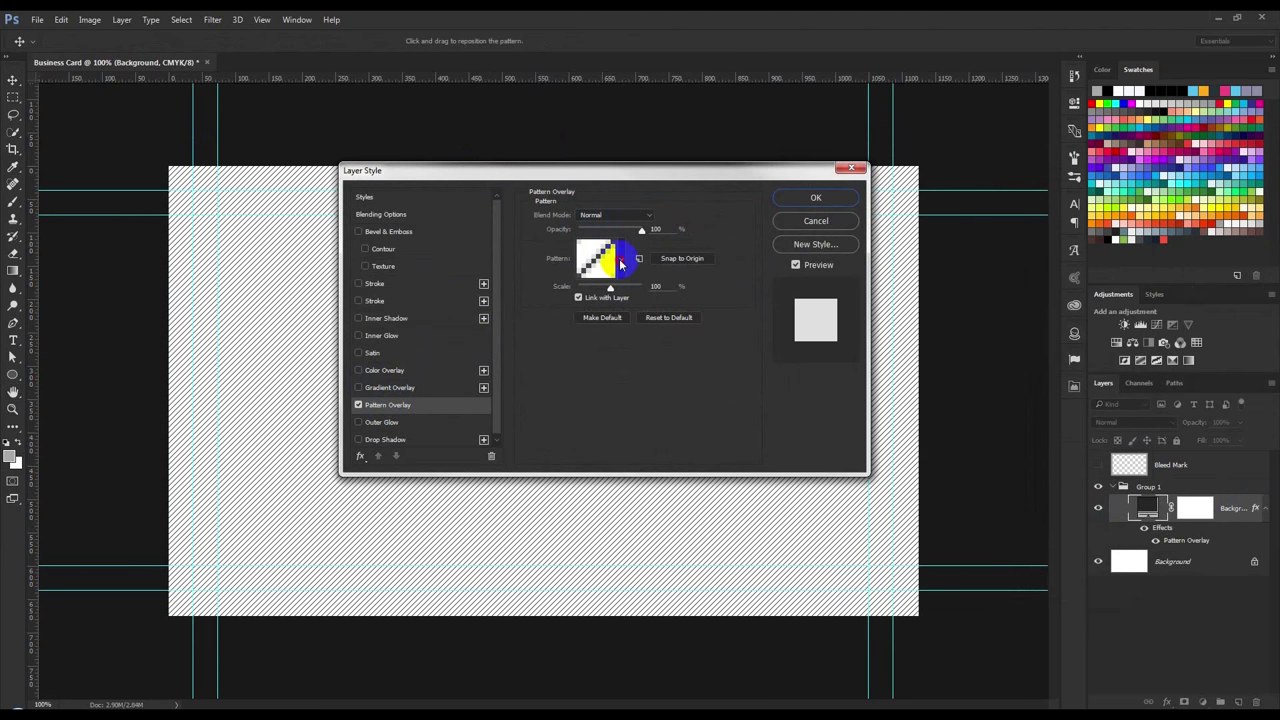
left_click(553, 300)
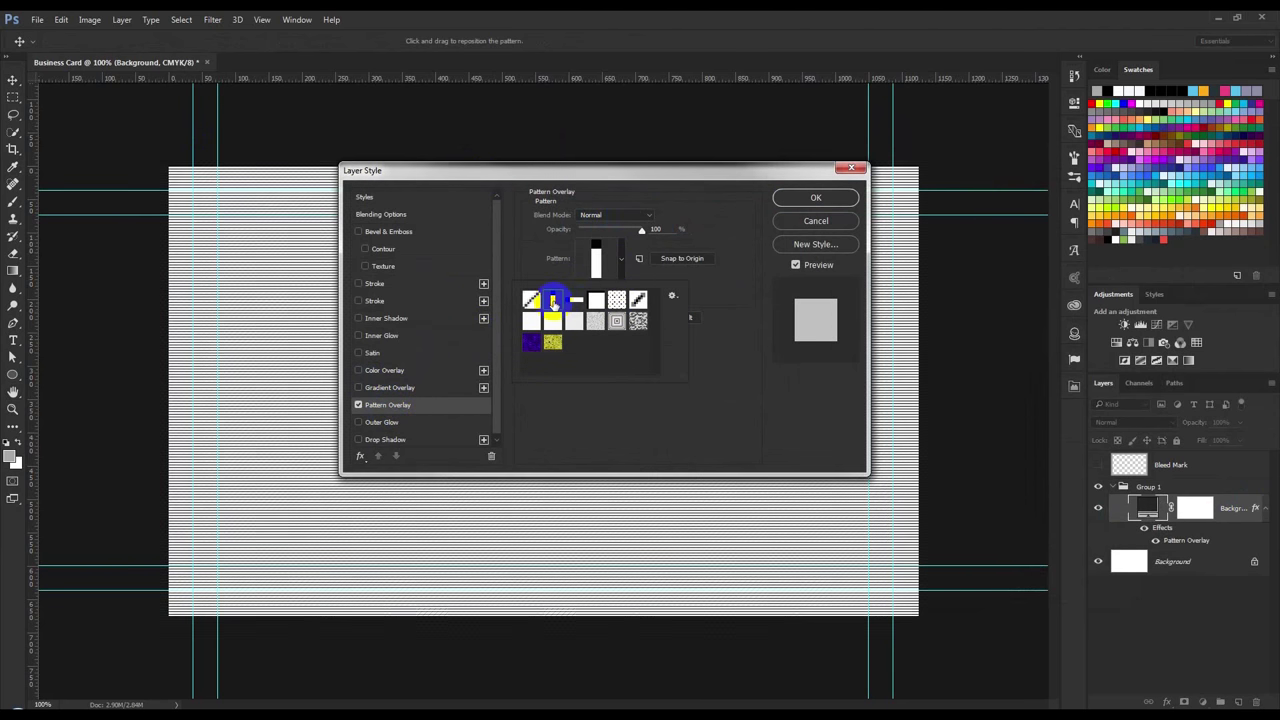
left_click(575, 300)
left_click(617, 300)
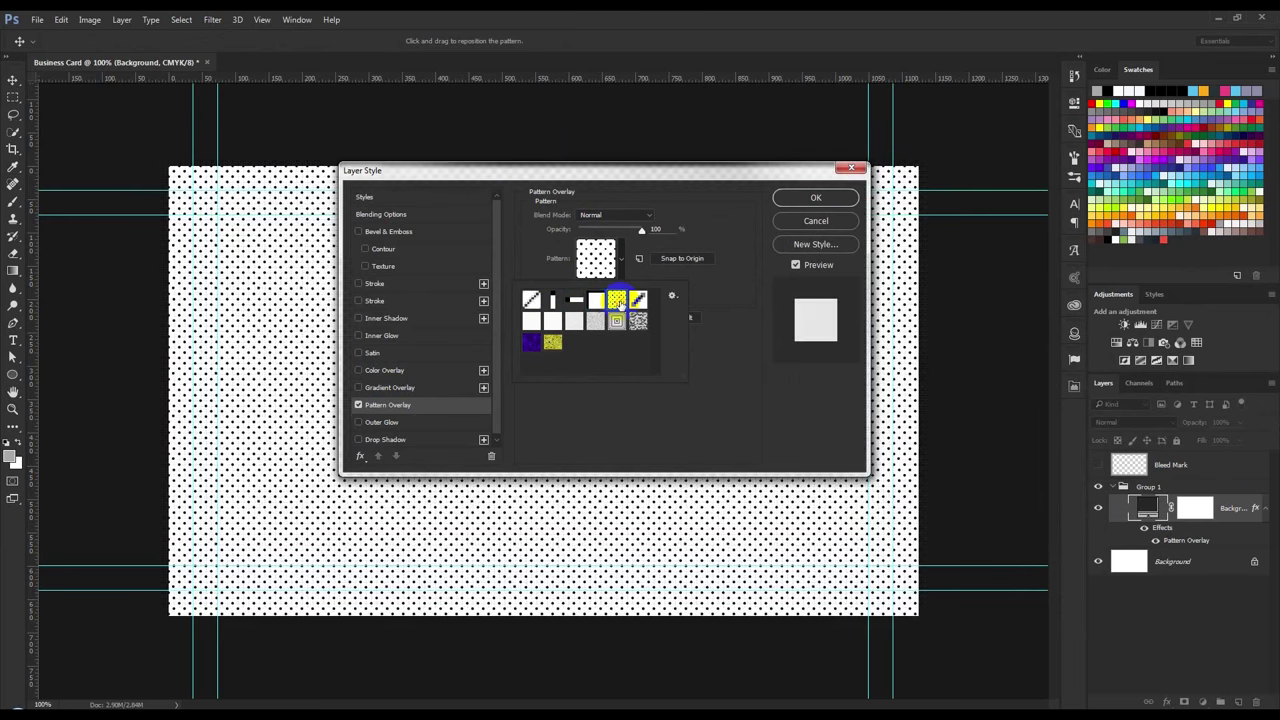
left_click(616, 300)
Set the overlay blend mode to Multiply with a fine diagonal pattern and apply it
left_click_drag(633, 170, 853, 162)
left_click(836, 207)
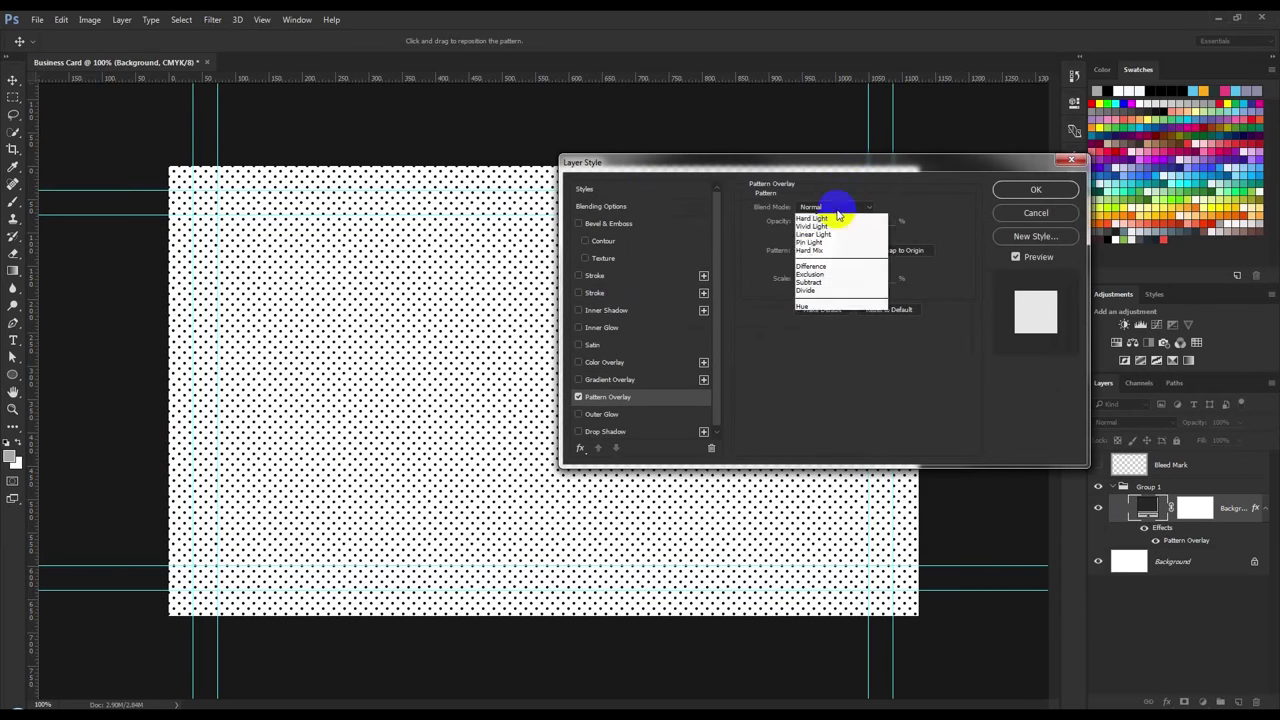
left_click(822, 254)
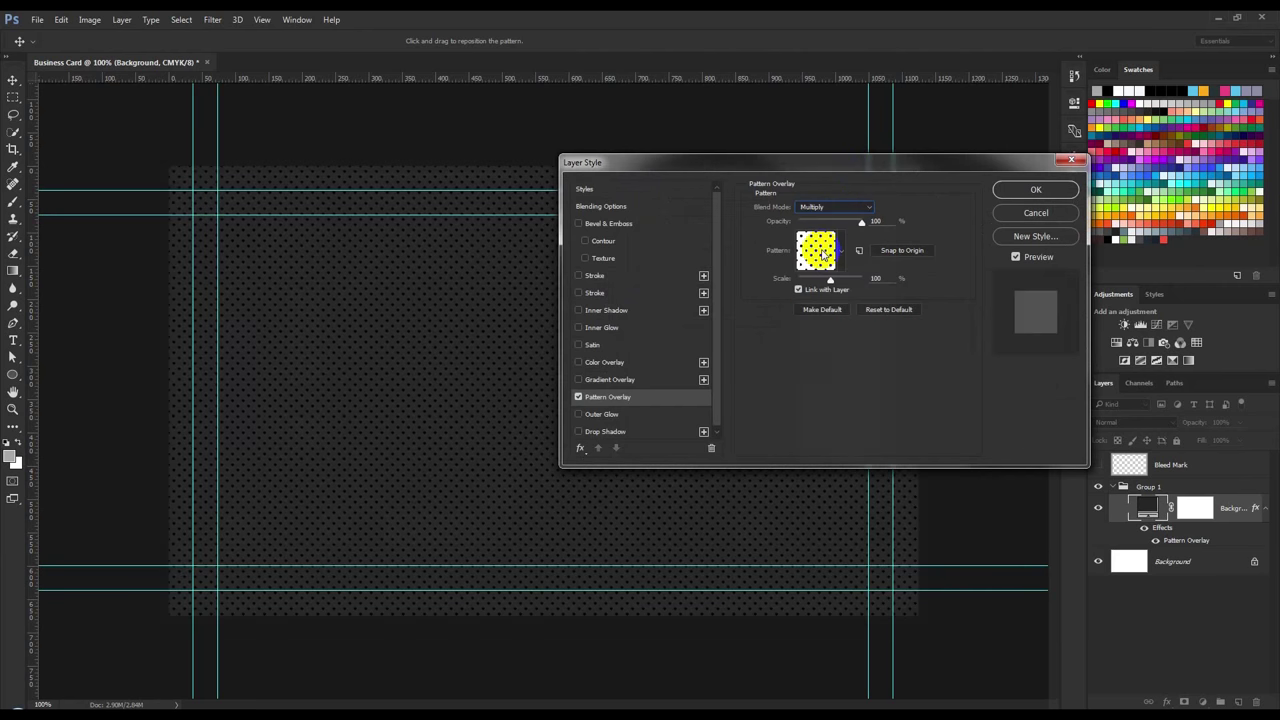
left_click(822, 207)
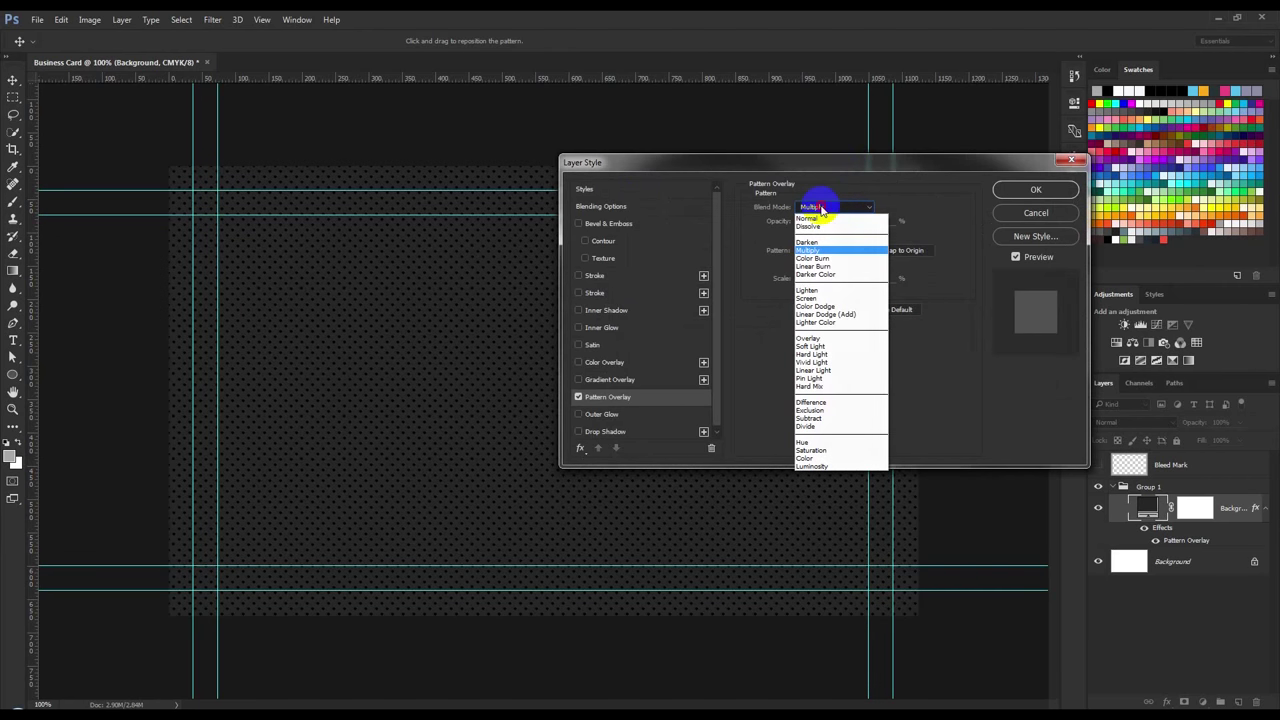
left_click(829, 251)
left_click(858, 290)
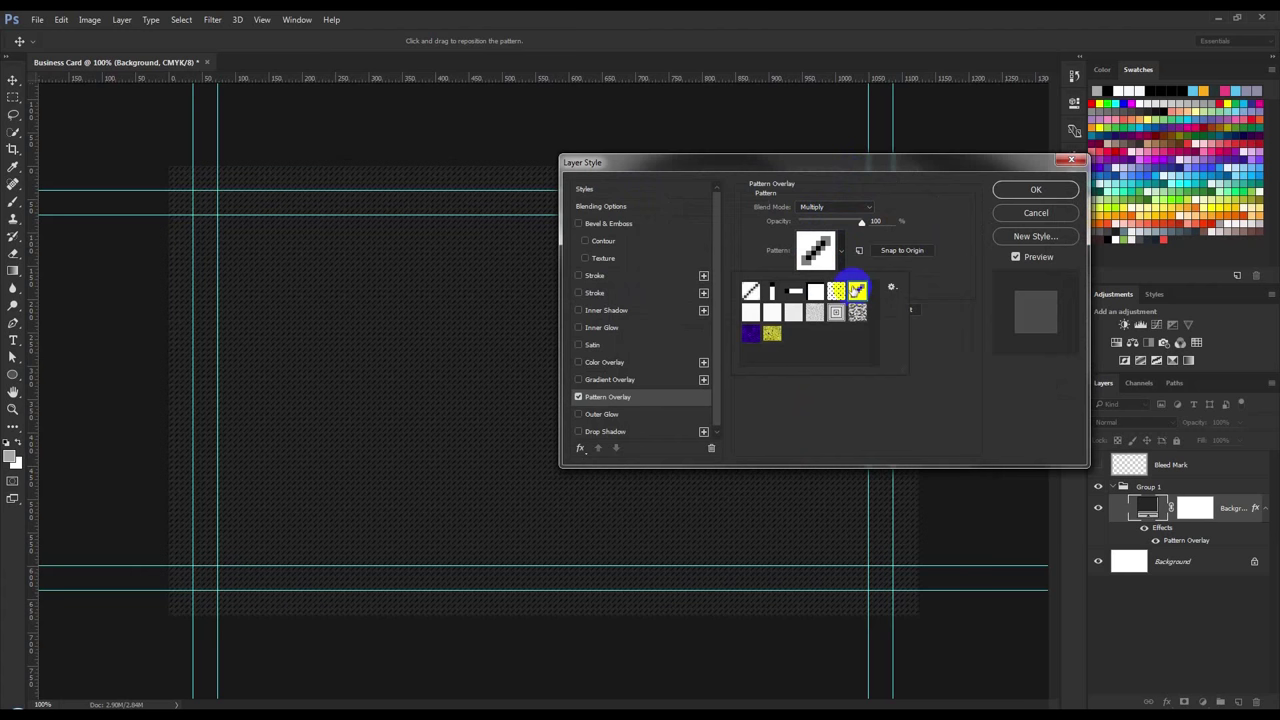
left_click(1014, 190)
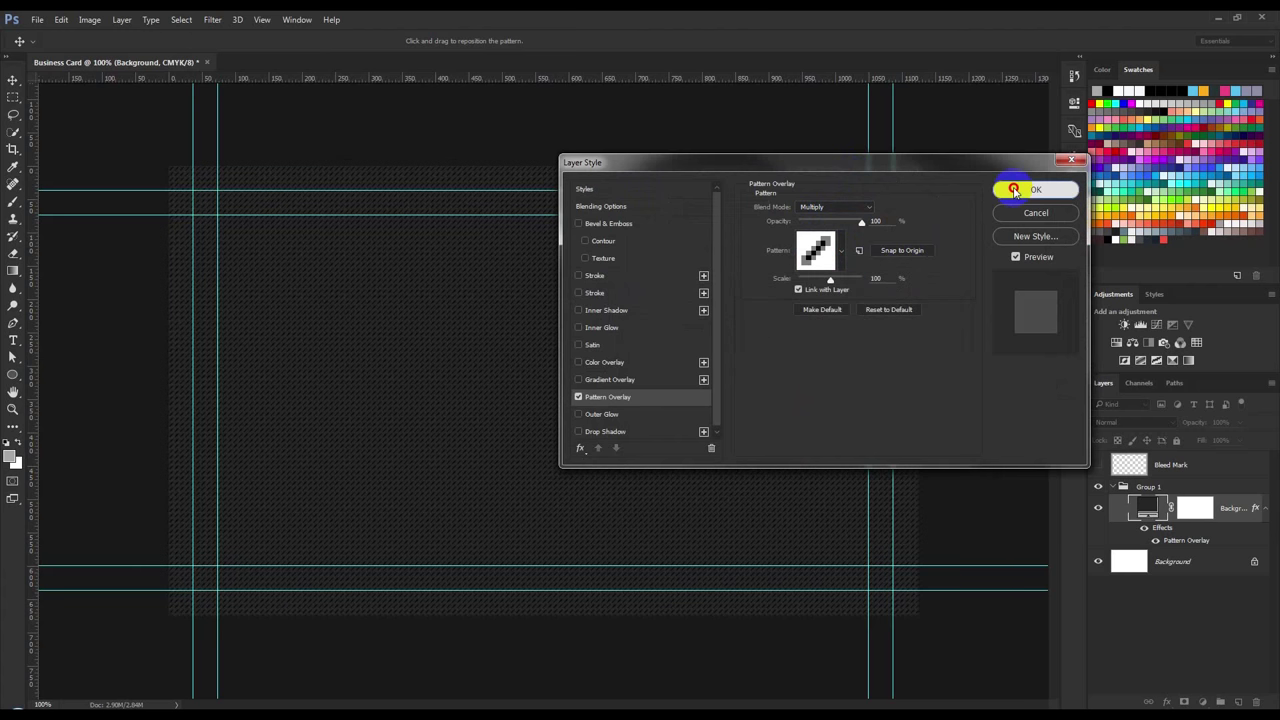
Make the pasteboard Medium Gray after trying dark and light gray, and delete the Pattern Overlay effect
scroll(537, 285, "up", 1)
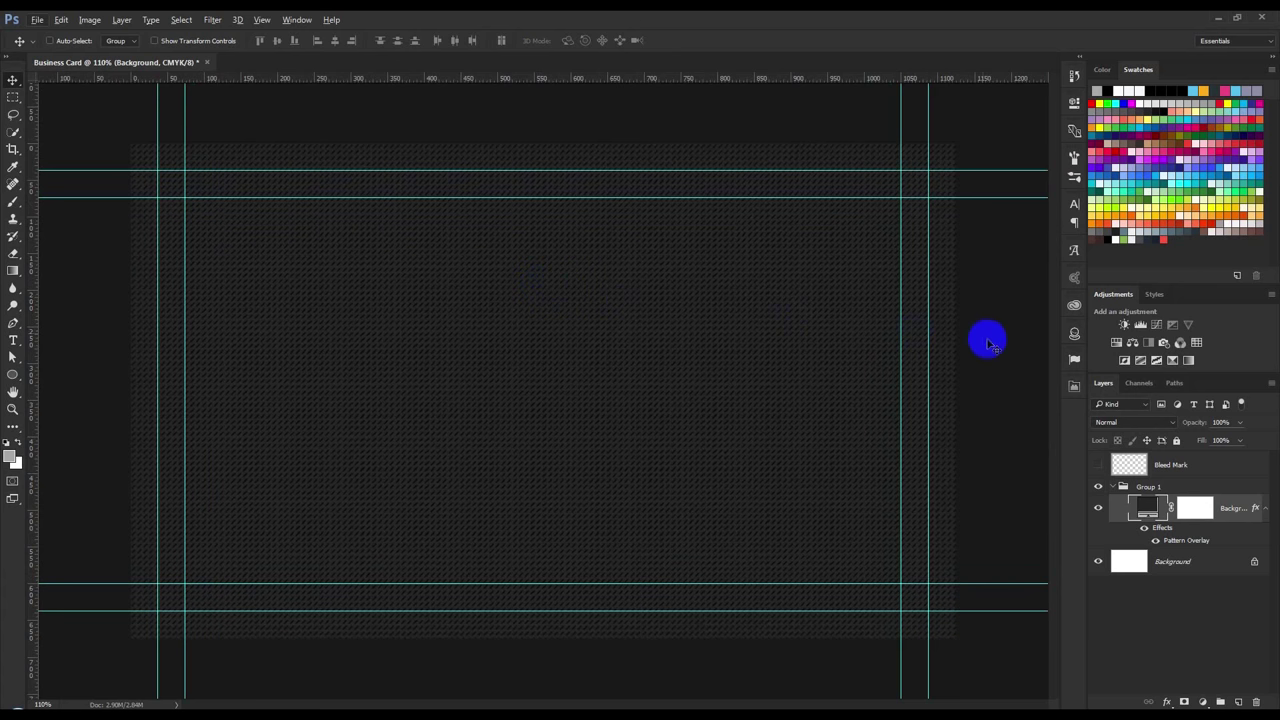
right_click(1001, 262)
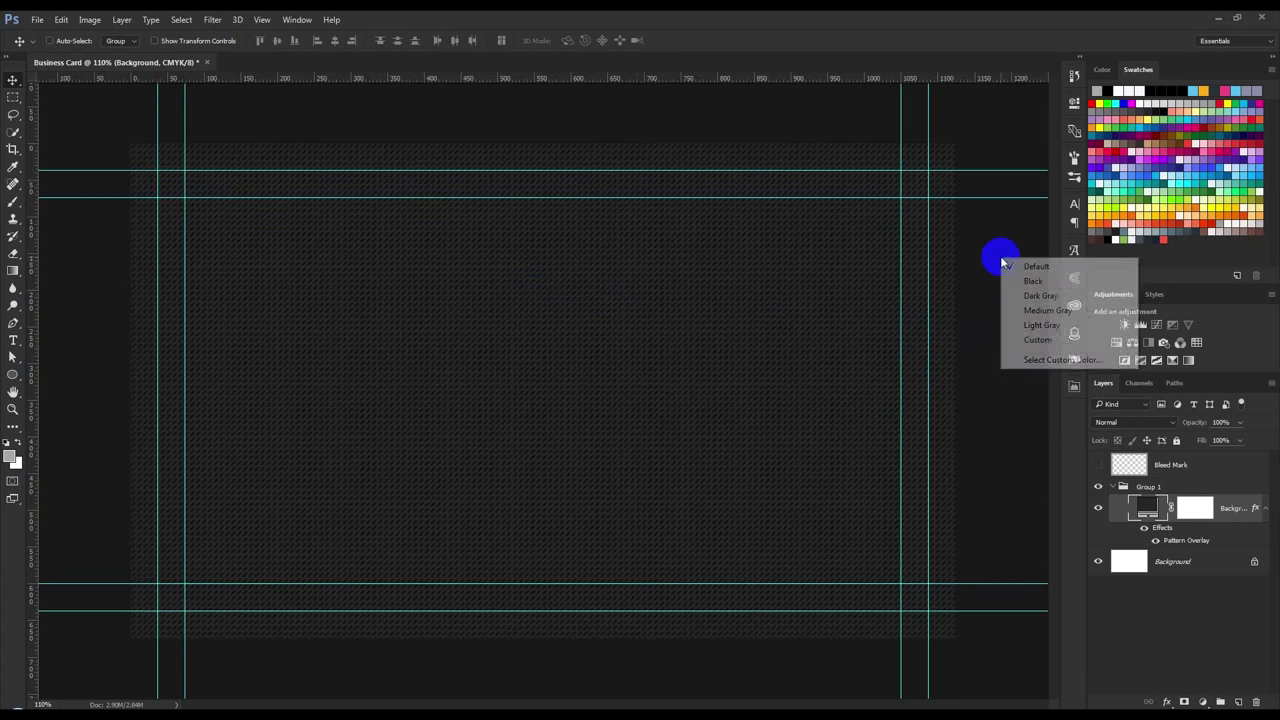
left_click(1035, 296)
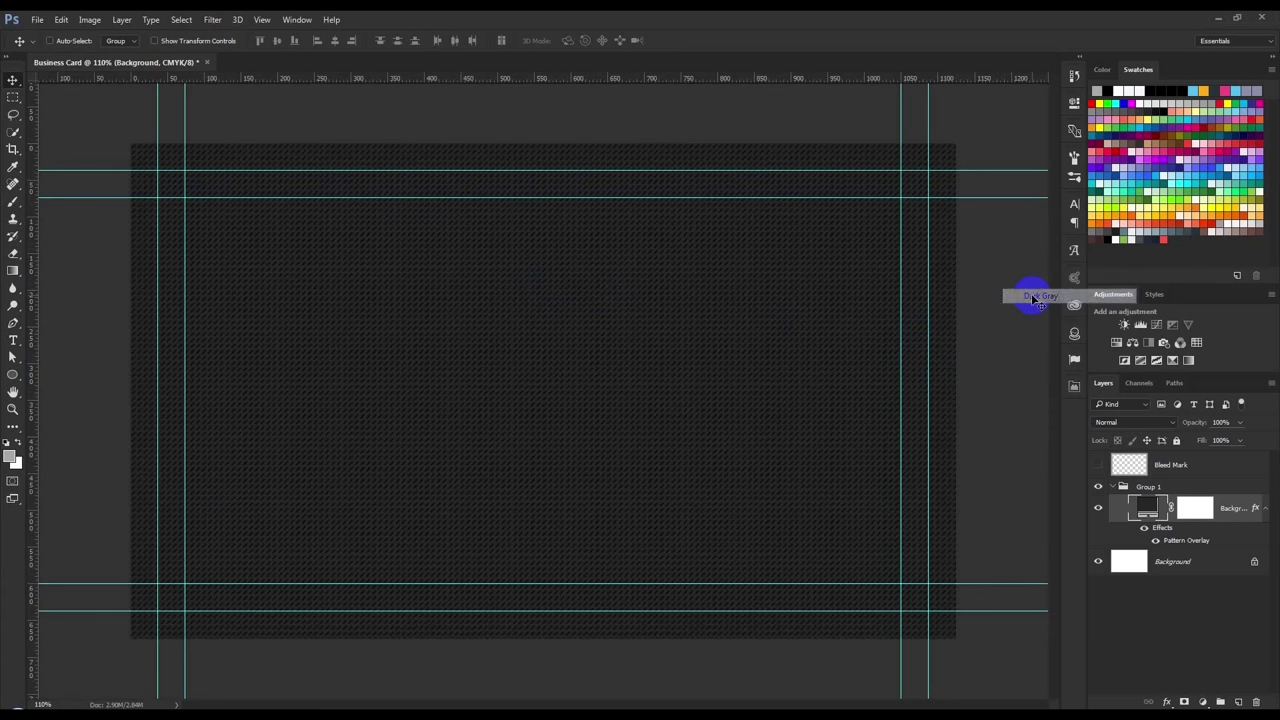
right_click(1016, 314)
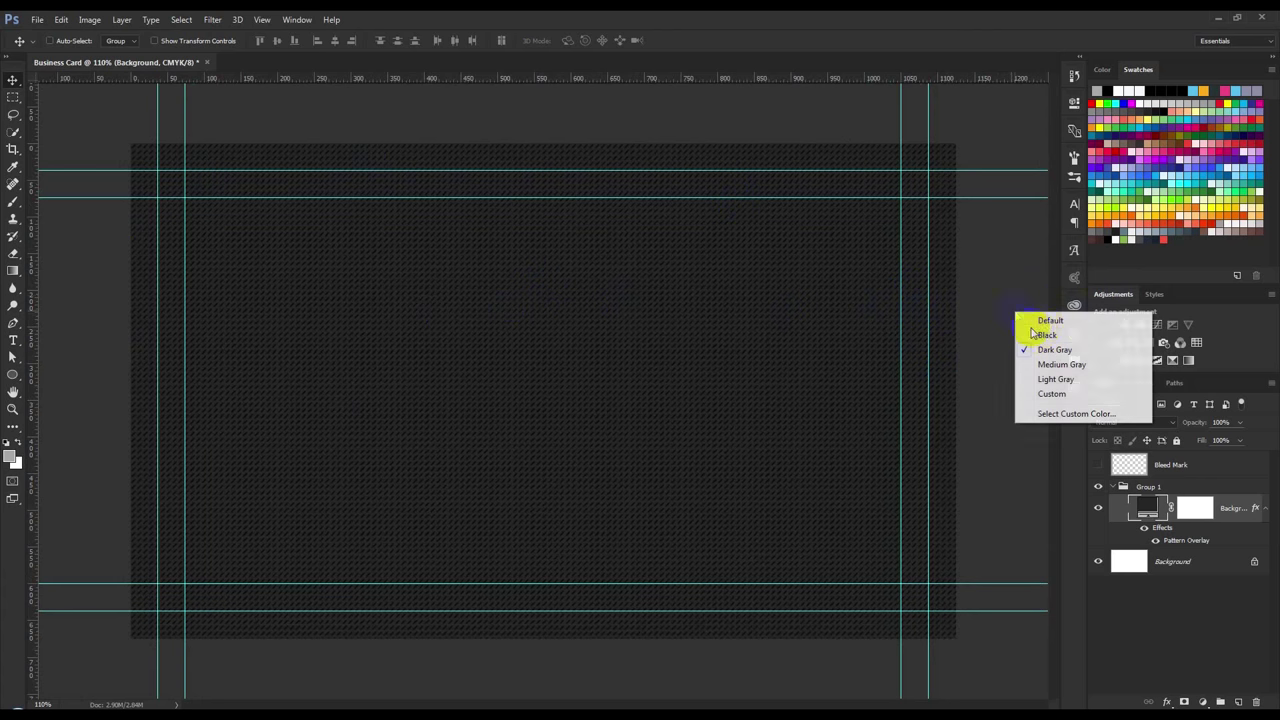
left_click(1058, 381)
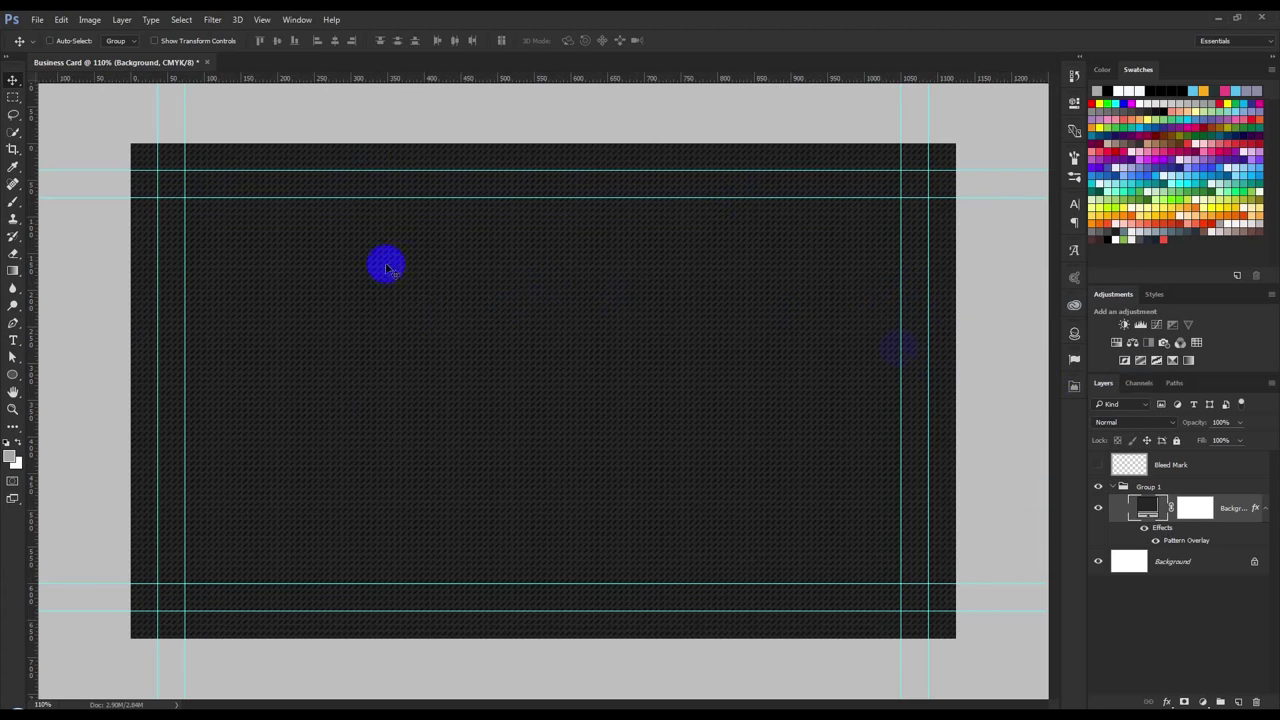
right_click(969, 297)
left_click(1010, 348)
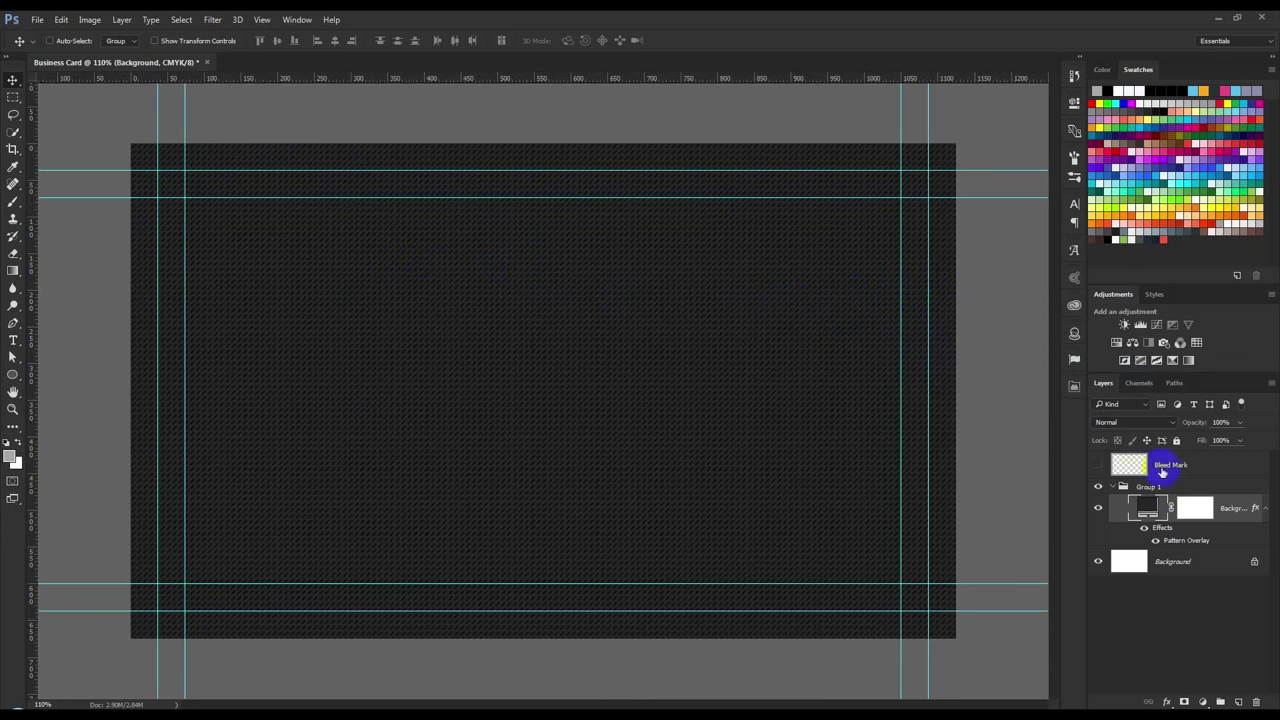
left_click(1265, 510)
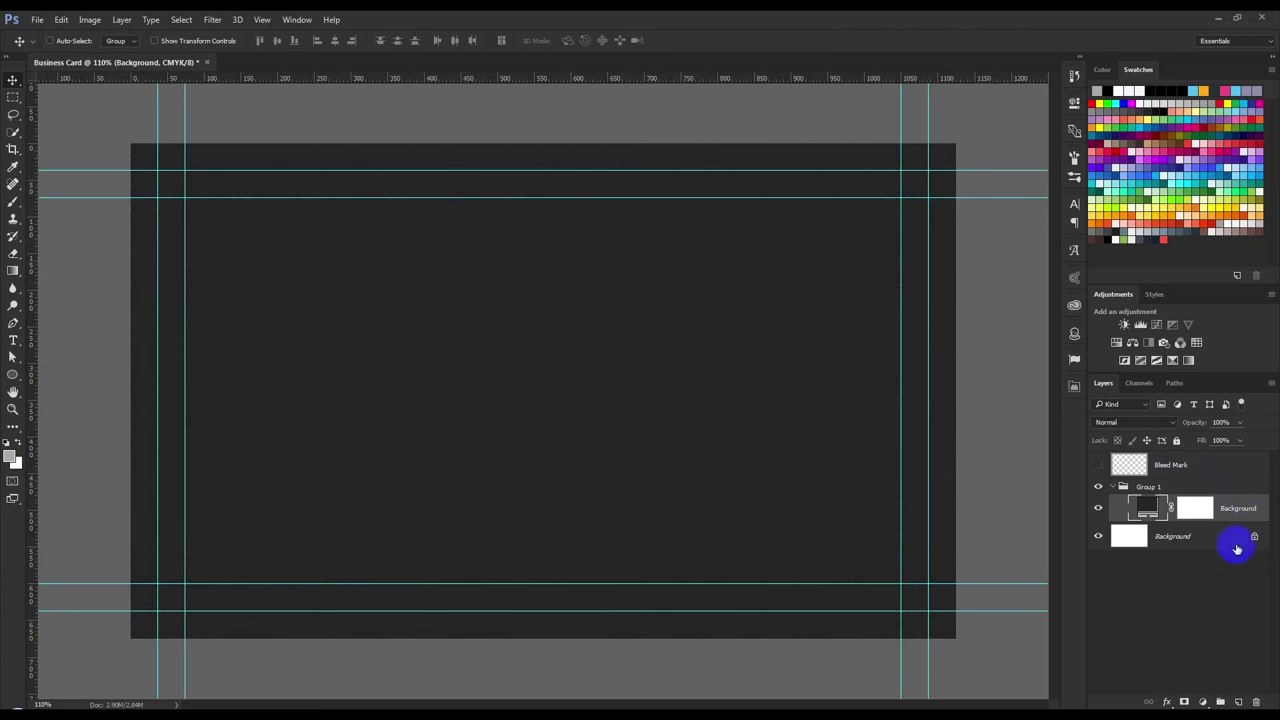
left_click_drag(1255, 508, 1238, 700)
Add a Pattern fill layer using the fine diagonal-line pattern
left_click(1202, 701)
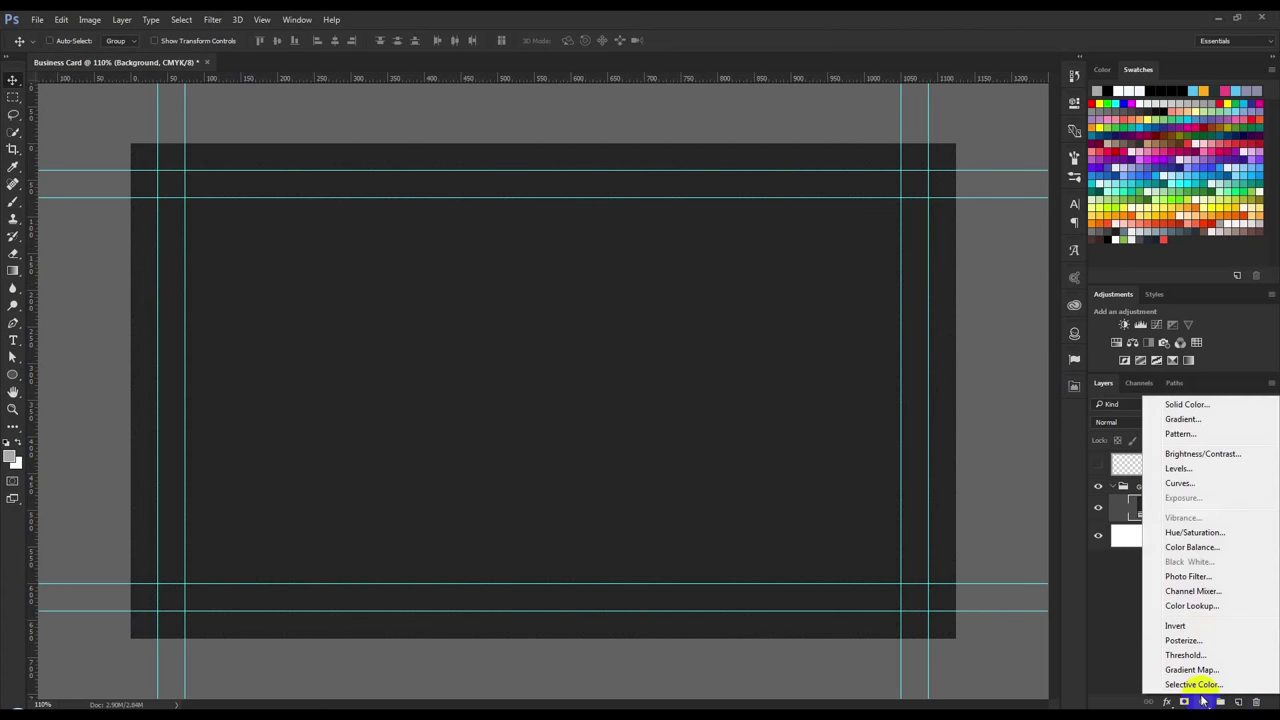
left_click(1186, 437)
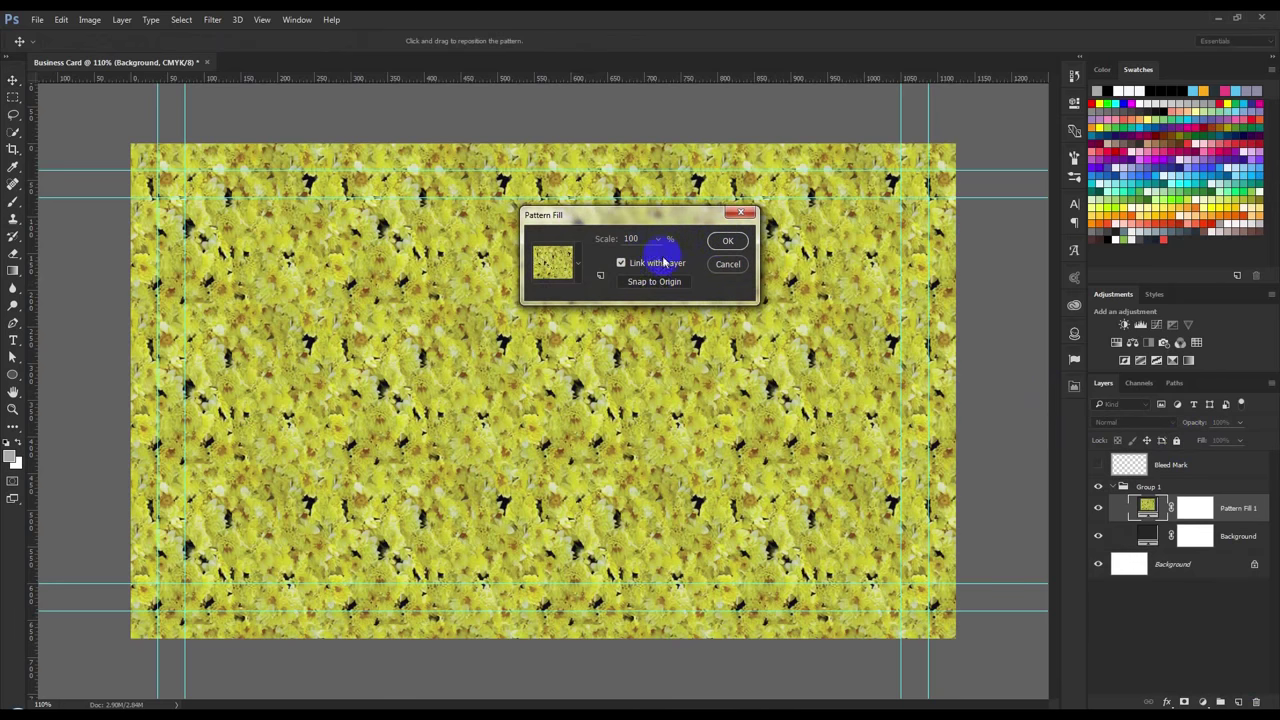
left_click(718, 282)
left_click(580, 264)
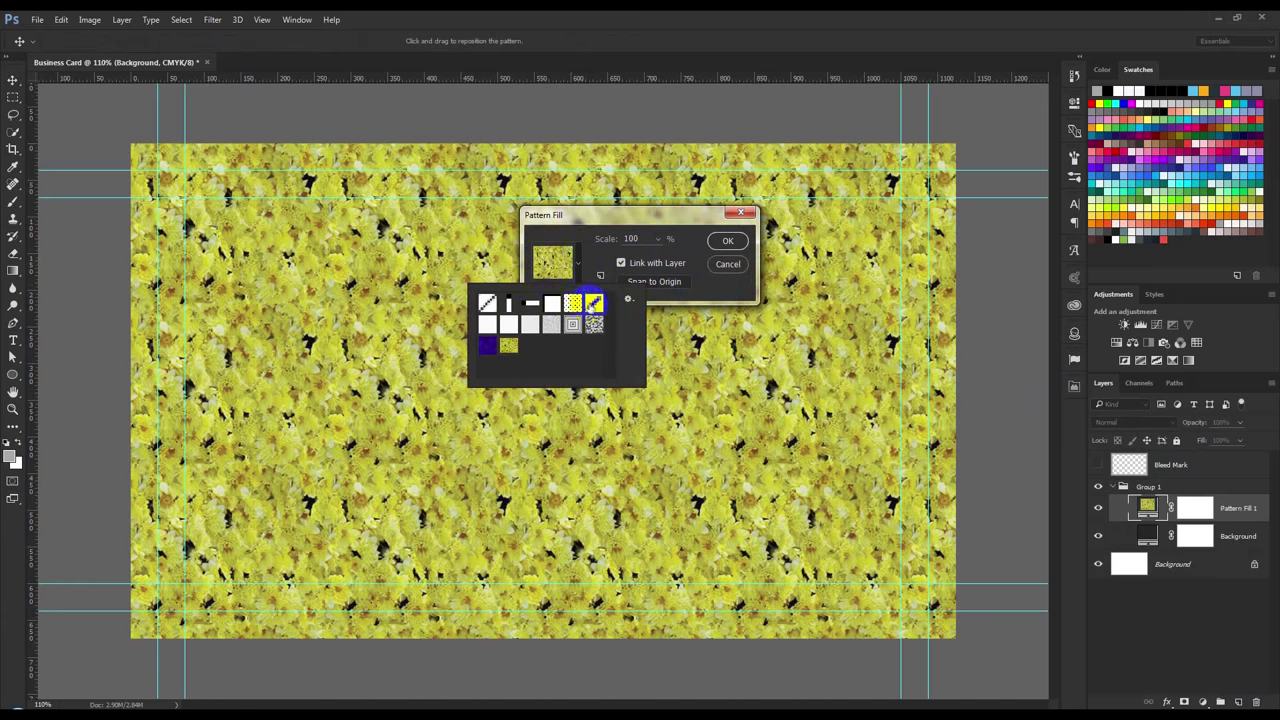
left_click(594, 302)
left_click(730, 247)
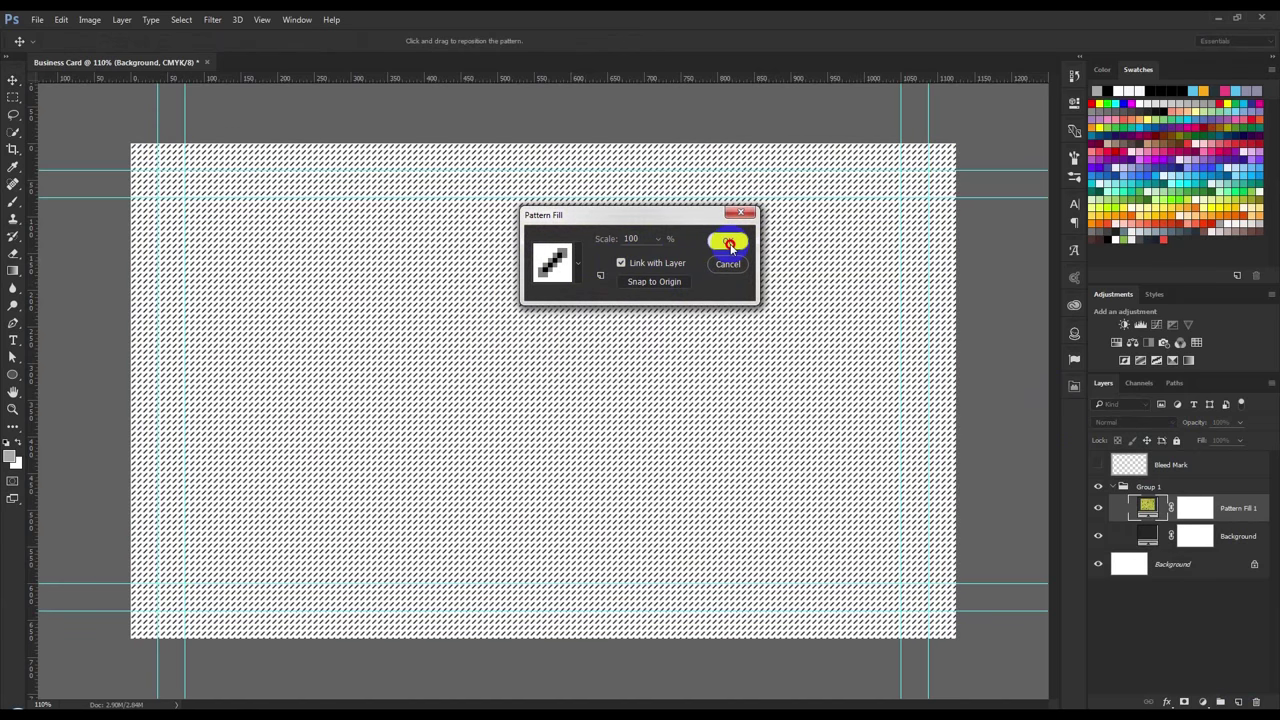
left_click(732, 246)
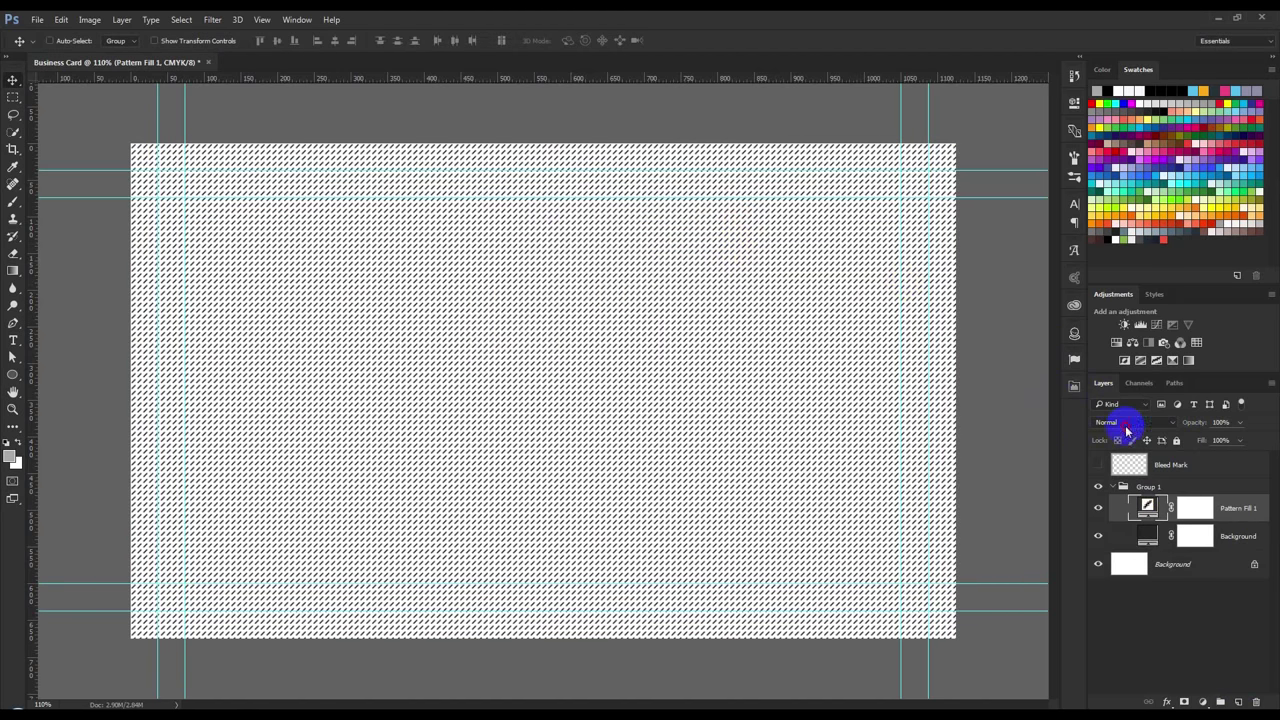
Set the Pattern Fill 1 layer's blend mode to Multiply
left_click(1120, 422)
left_click(1104, 465)
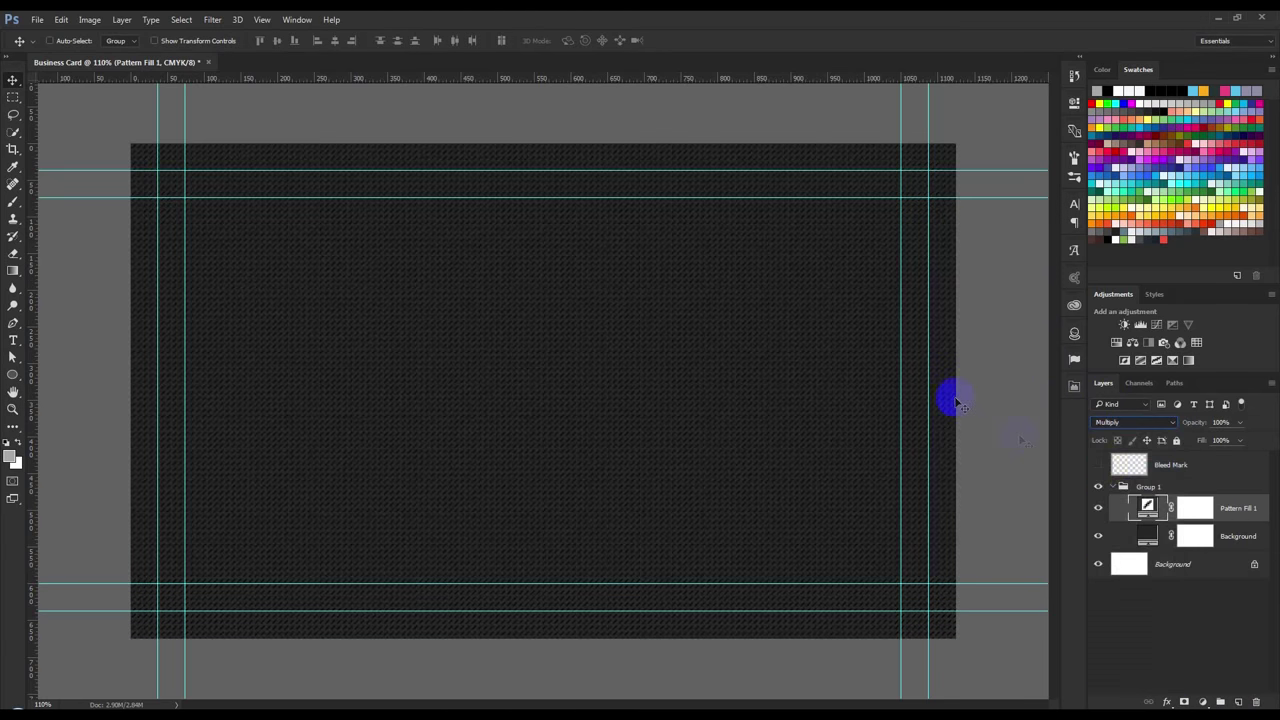
double_click(1150, 536)
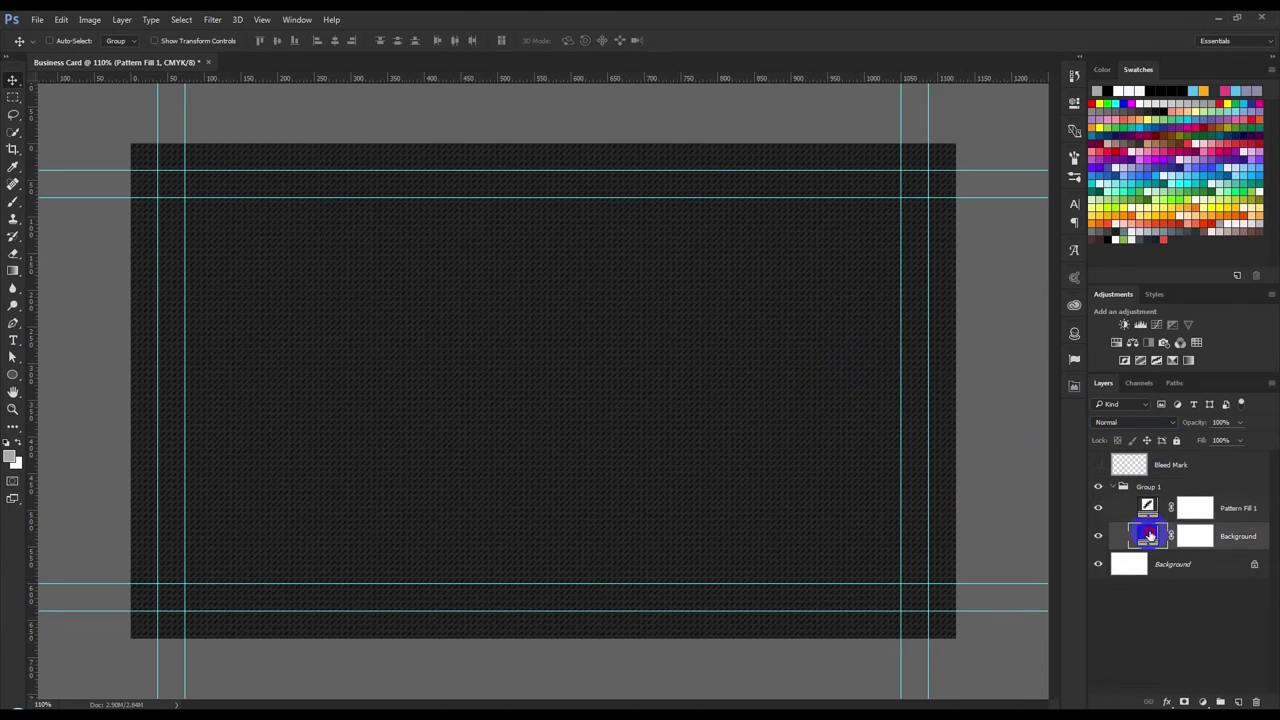
Change the Background fill colour to a very dark blue-grey, #141a1f
left_click_drag(993, 505, 990, 466)
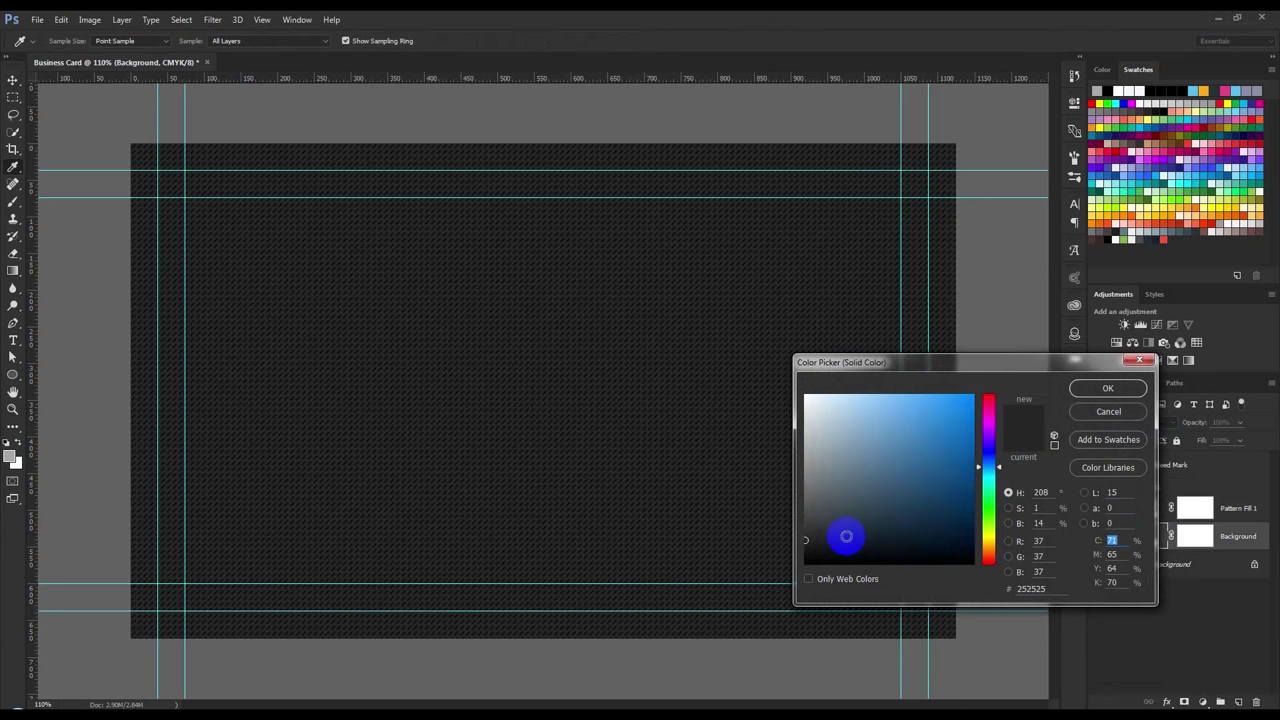
left_click(846, 543)
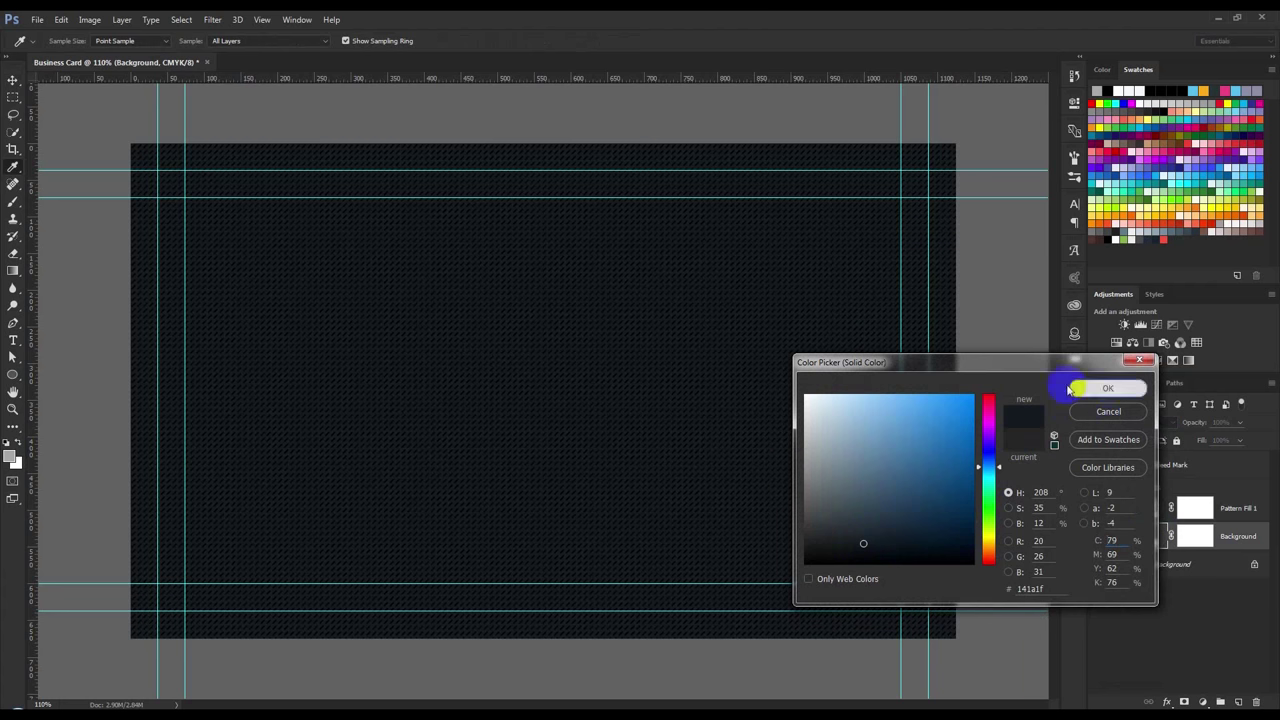
left_click(1104, 388)
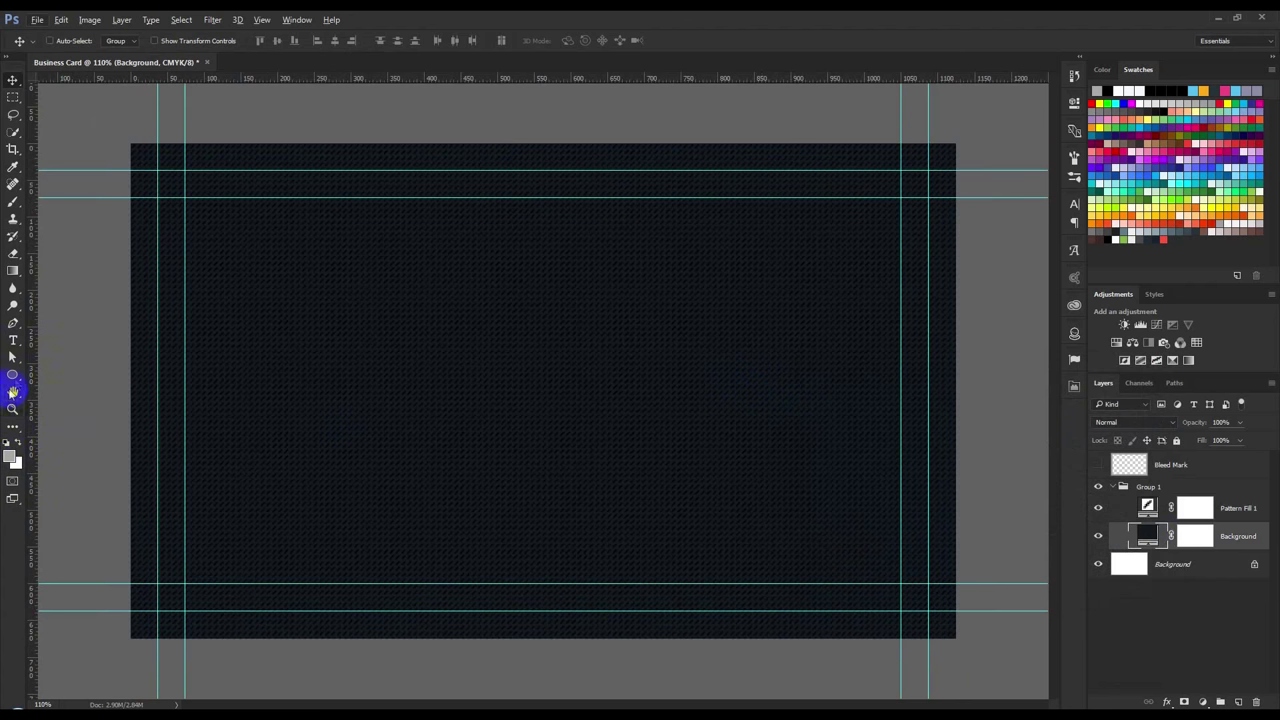
left_click(13, 375)
Draw a wide light-grey Rectangle 1 across the lower card and move it above Pattern Fill 1
left_click(48, 374)
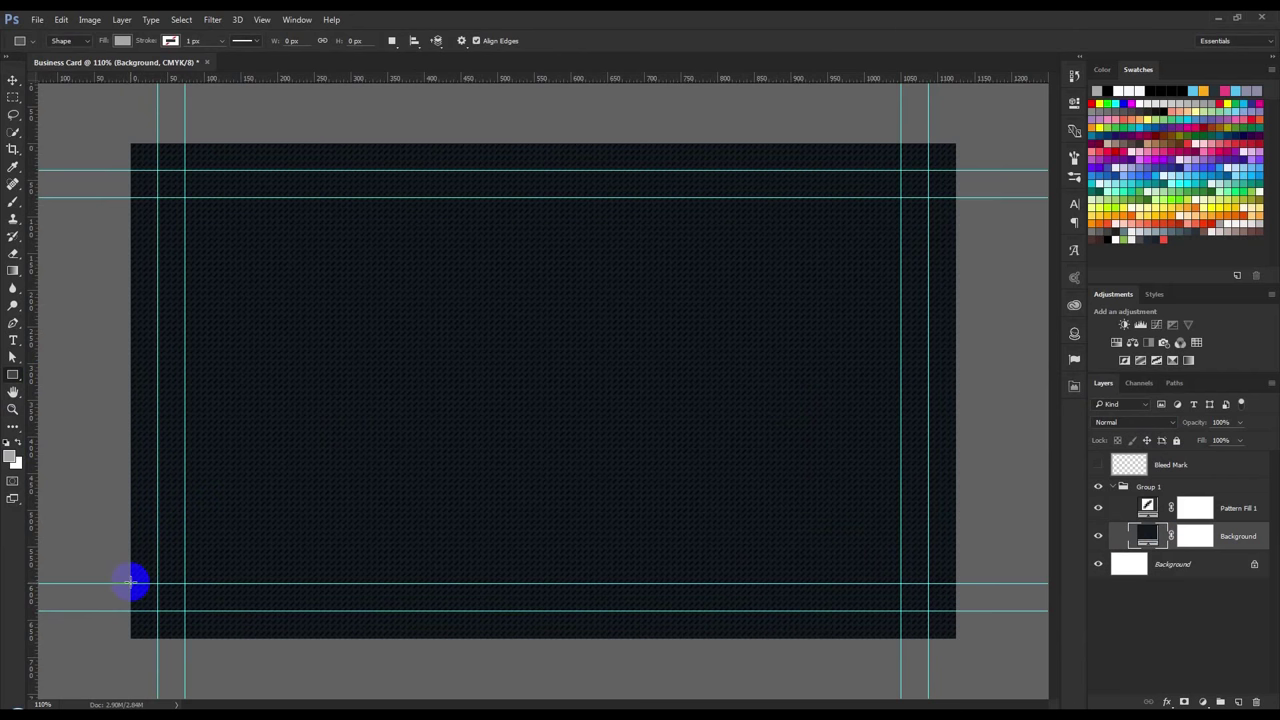
left_click_drag(130, 583, 955, 490)
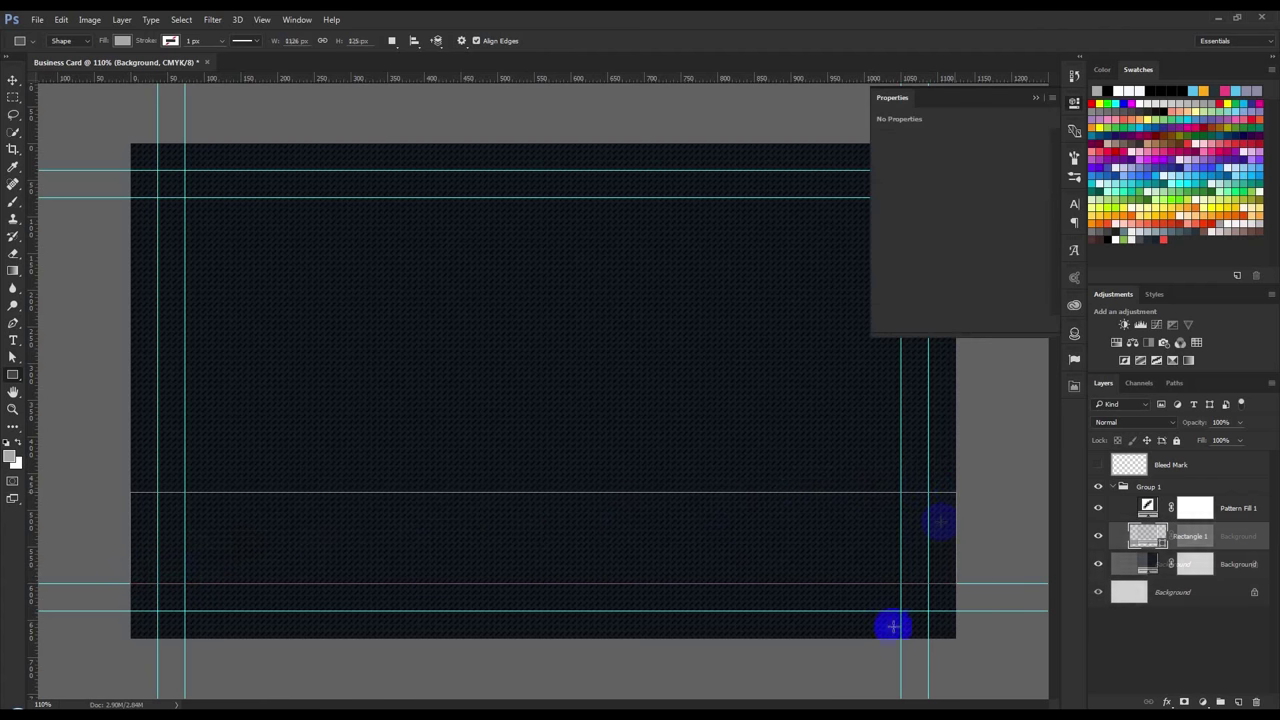
left_click_drag(1150, 536, 1194, 512)
left_click(1234, 536)
left_click(1237, 563, "shift")
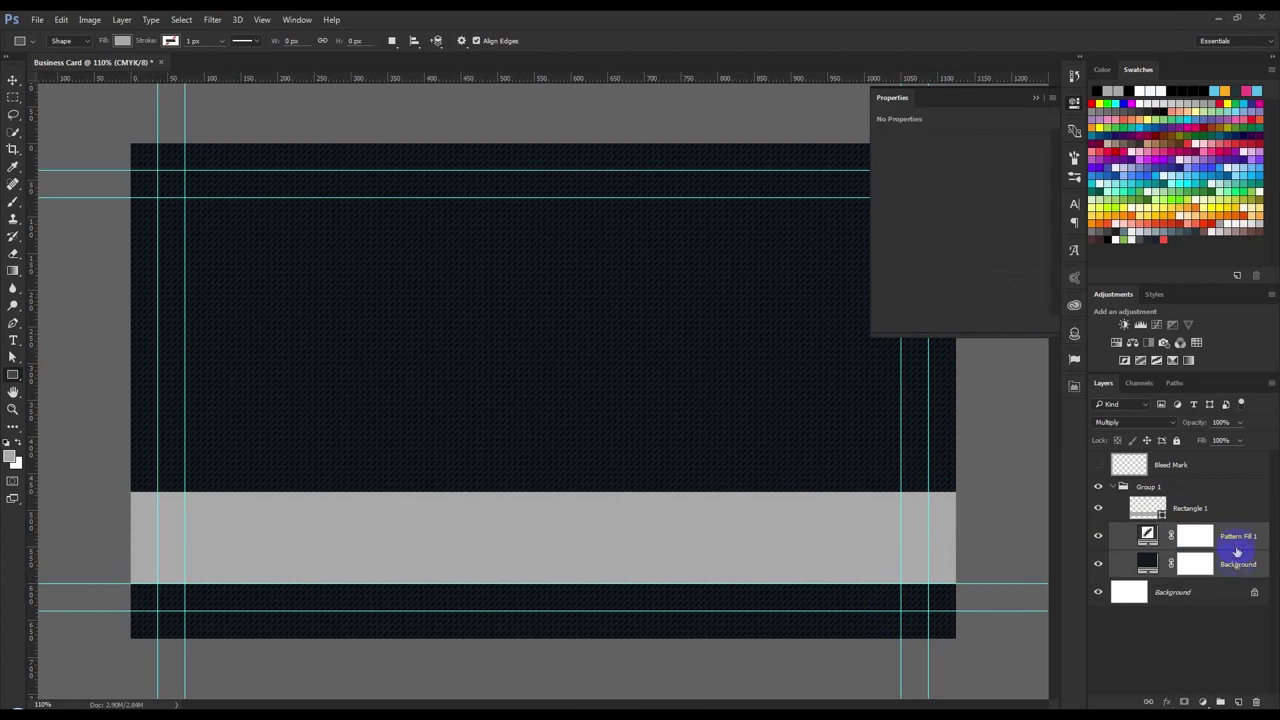
double_click(1239, 537)
Rename Pattern Fill 1 to 'Pattern' and Group 1 to 'Fornt Side'
key("BackSpace")
key("Return")
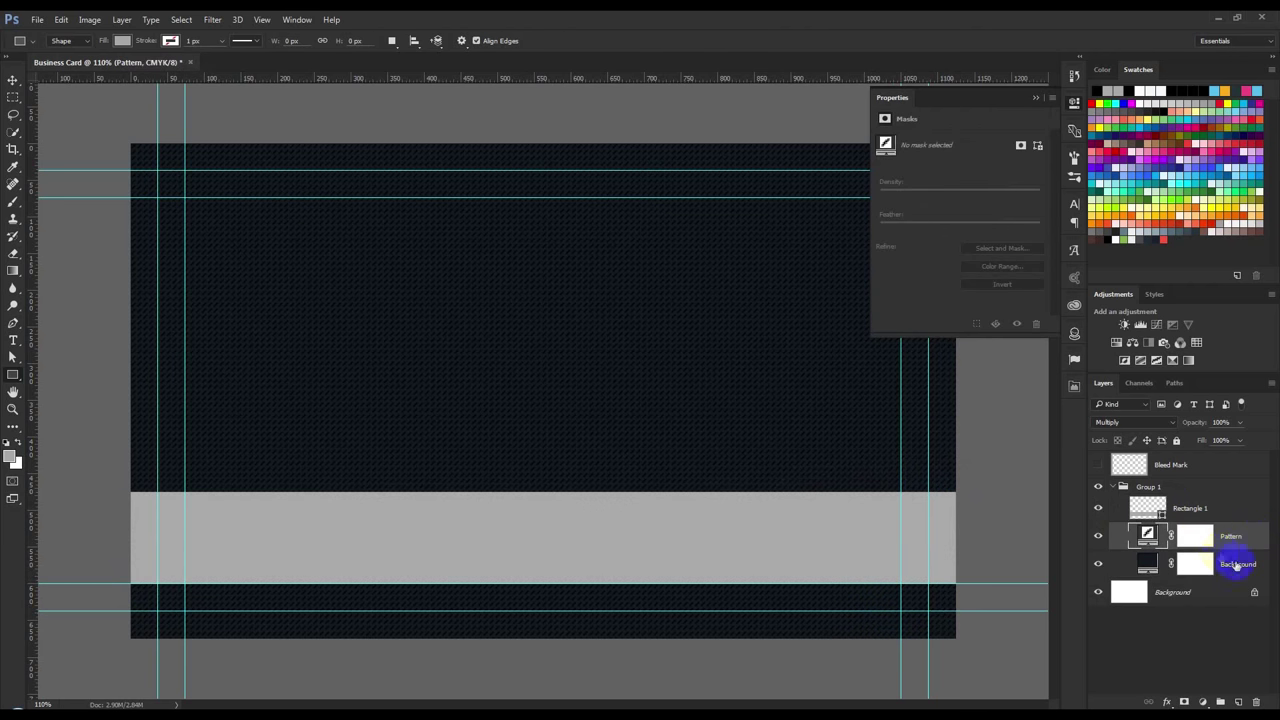
double_click(1148, 486)
type("Front Side")
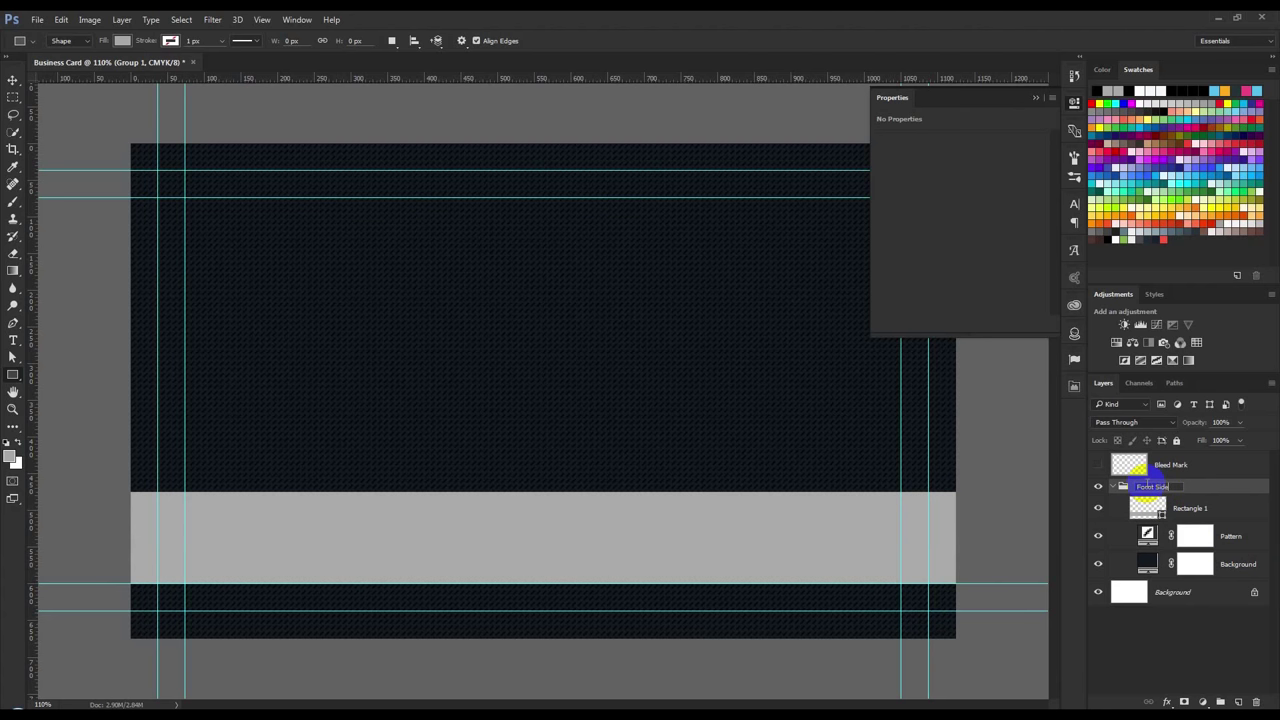
key("Return")
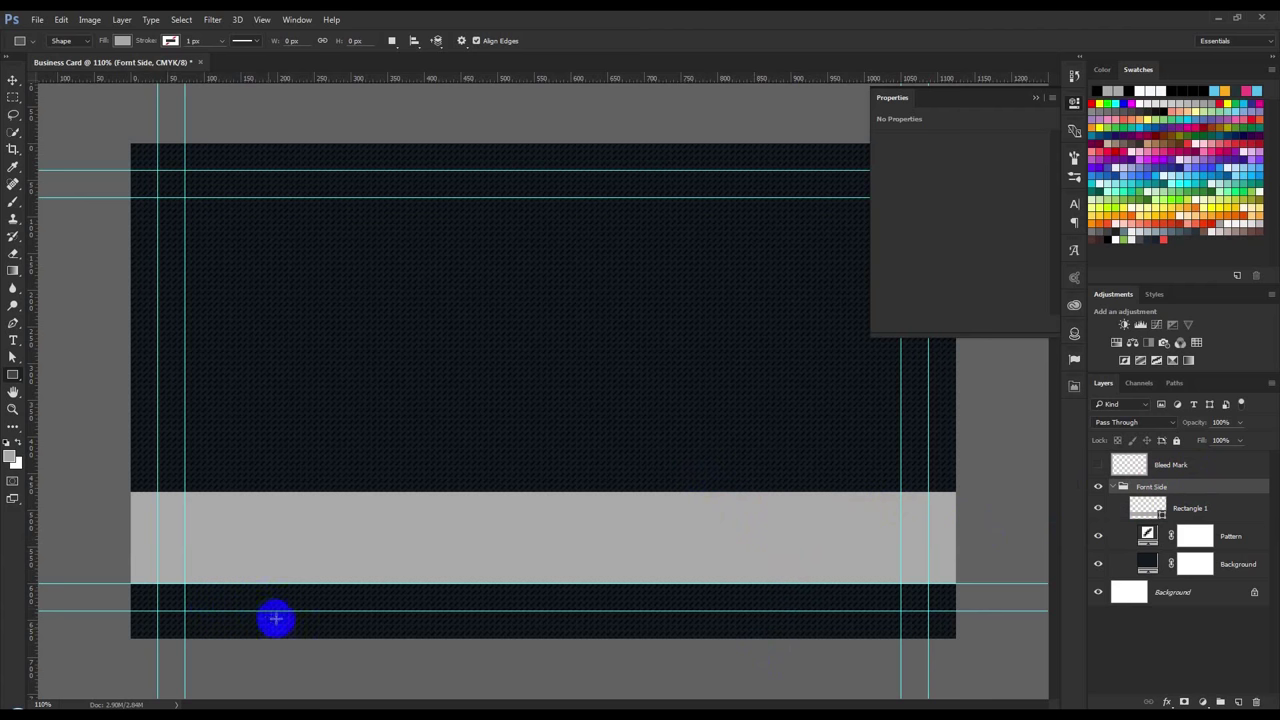
Move the grey band down toward the bottom guide, trying and cancelling a resize
left_click(13, 79)
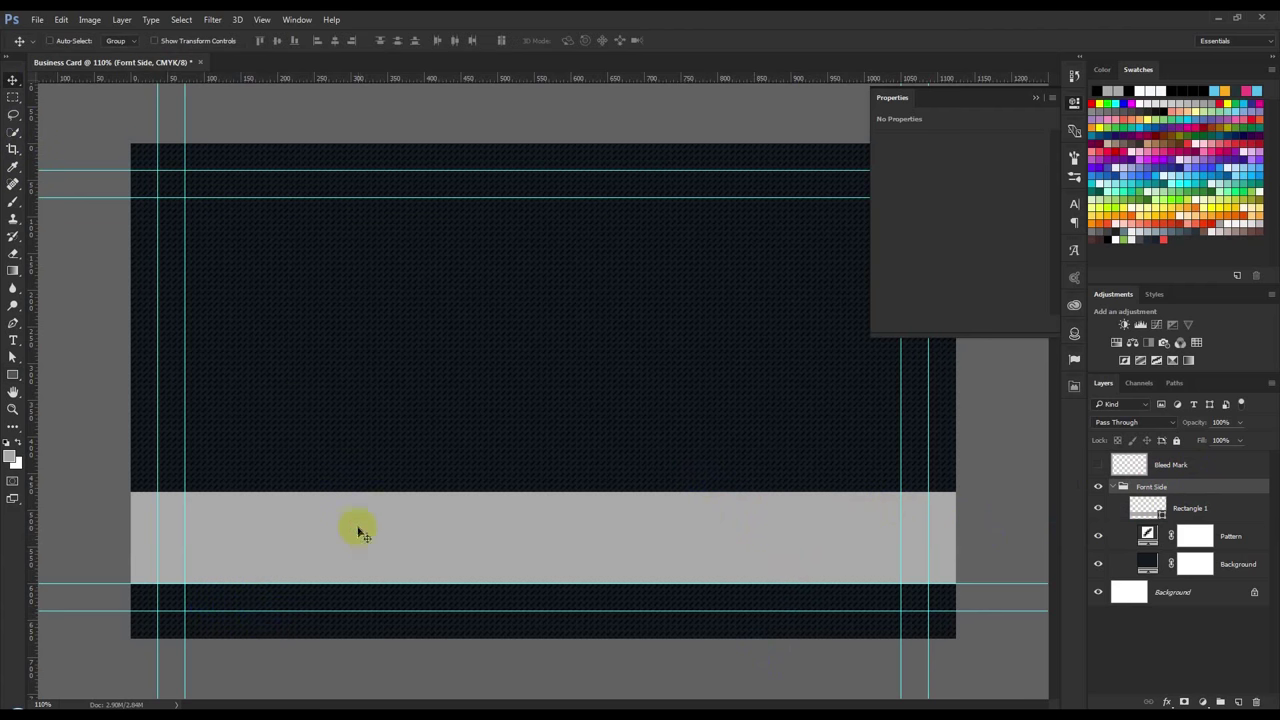
left_click_drag(360, 532, 355, 565)
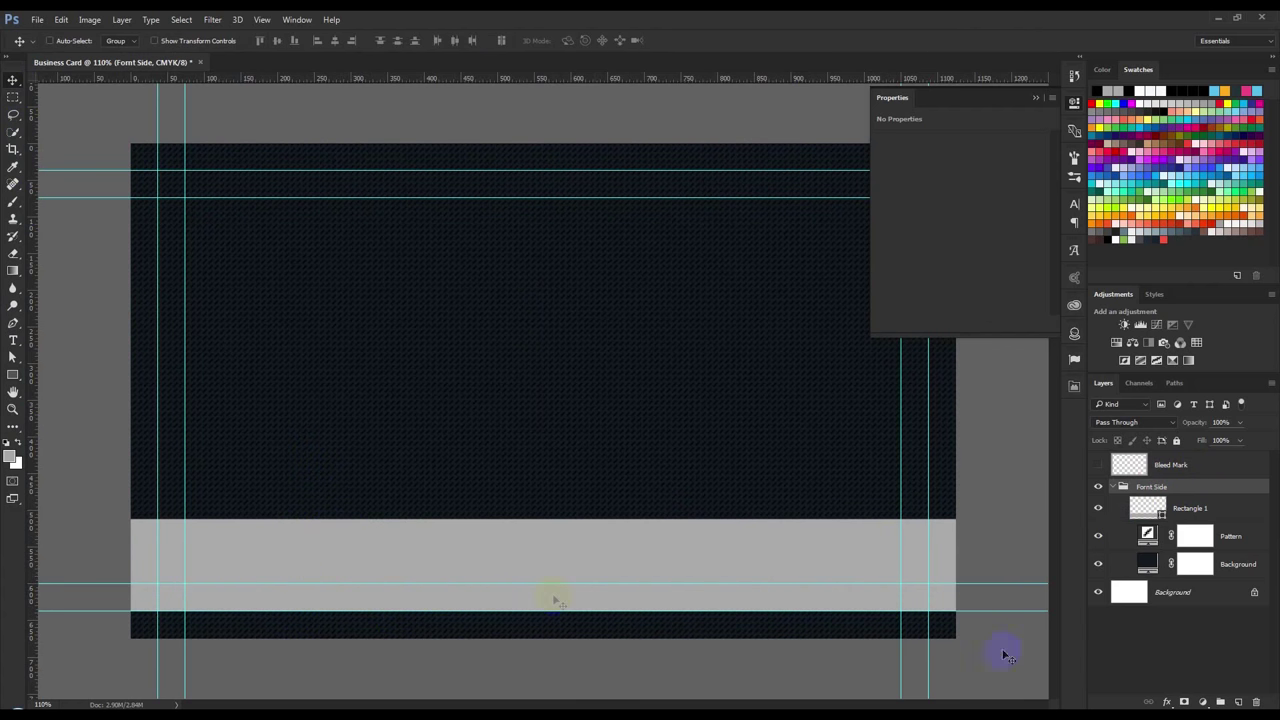
left_click(1178, 508)
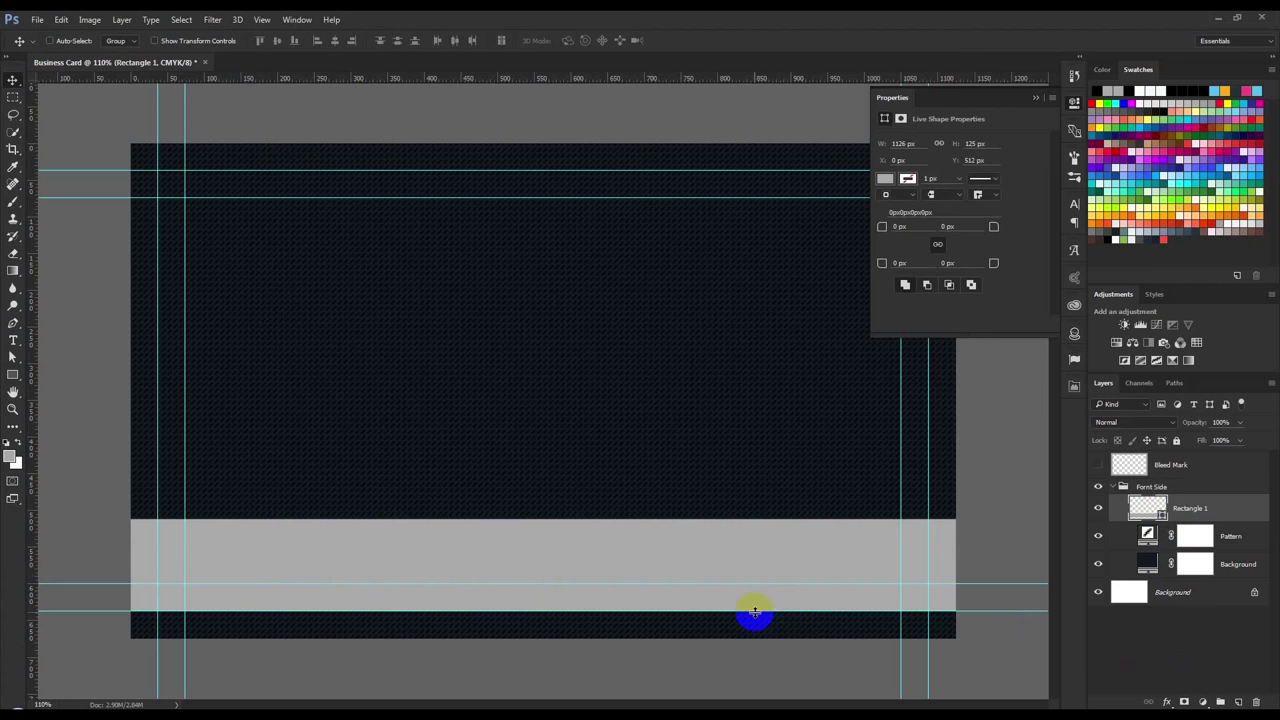
key("ctrl+t")
left_click_drag(738, 610, 738, 638)
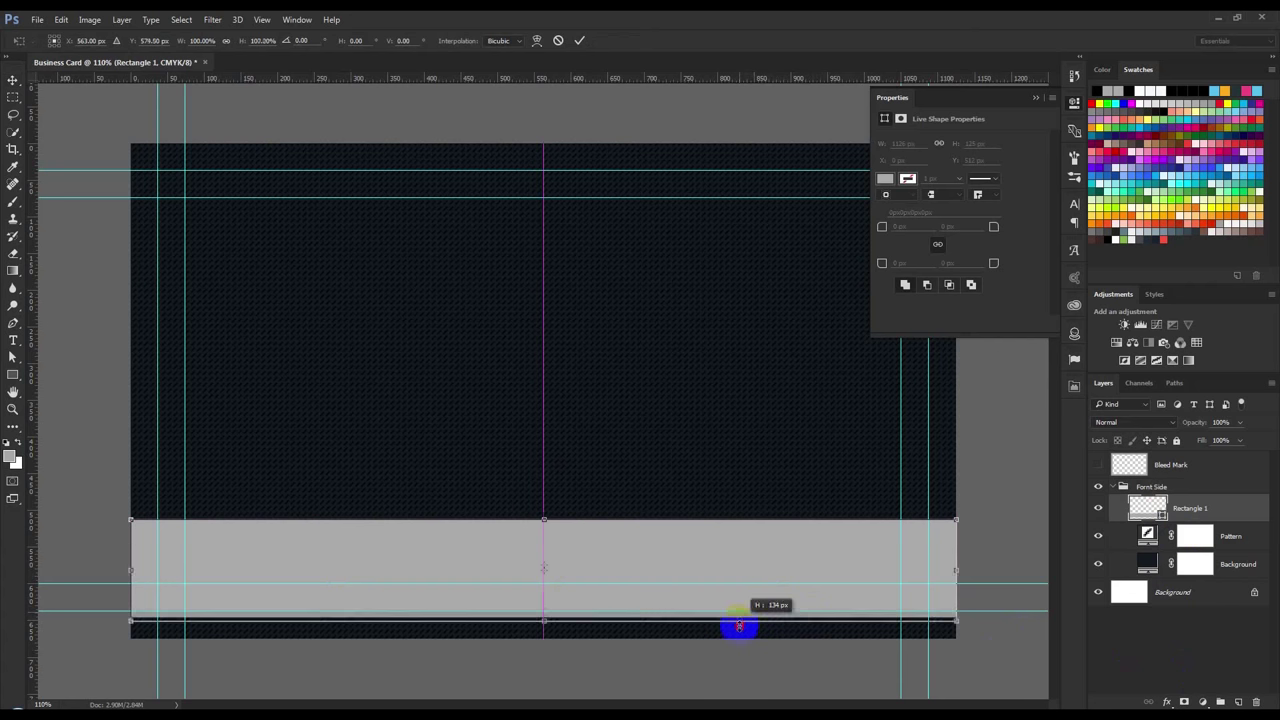
left_click(558, 40)
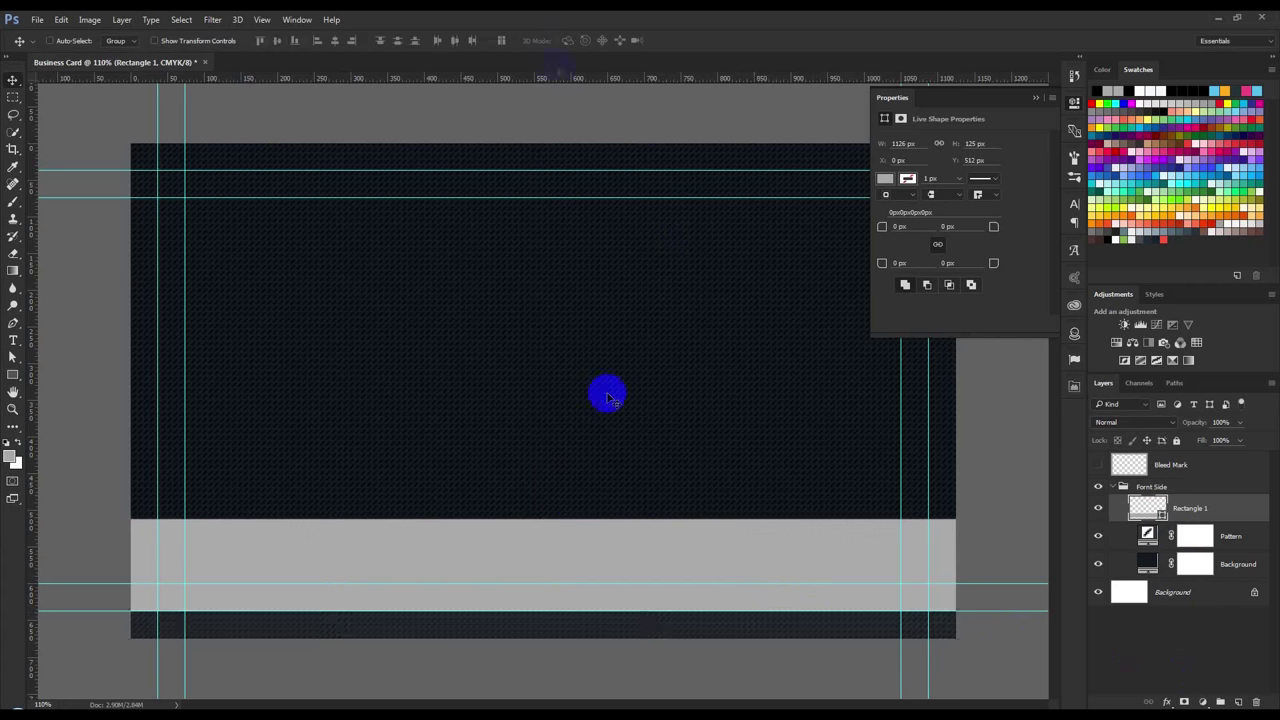
left_click(581, 528)
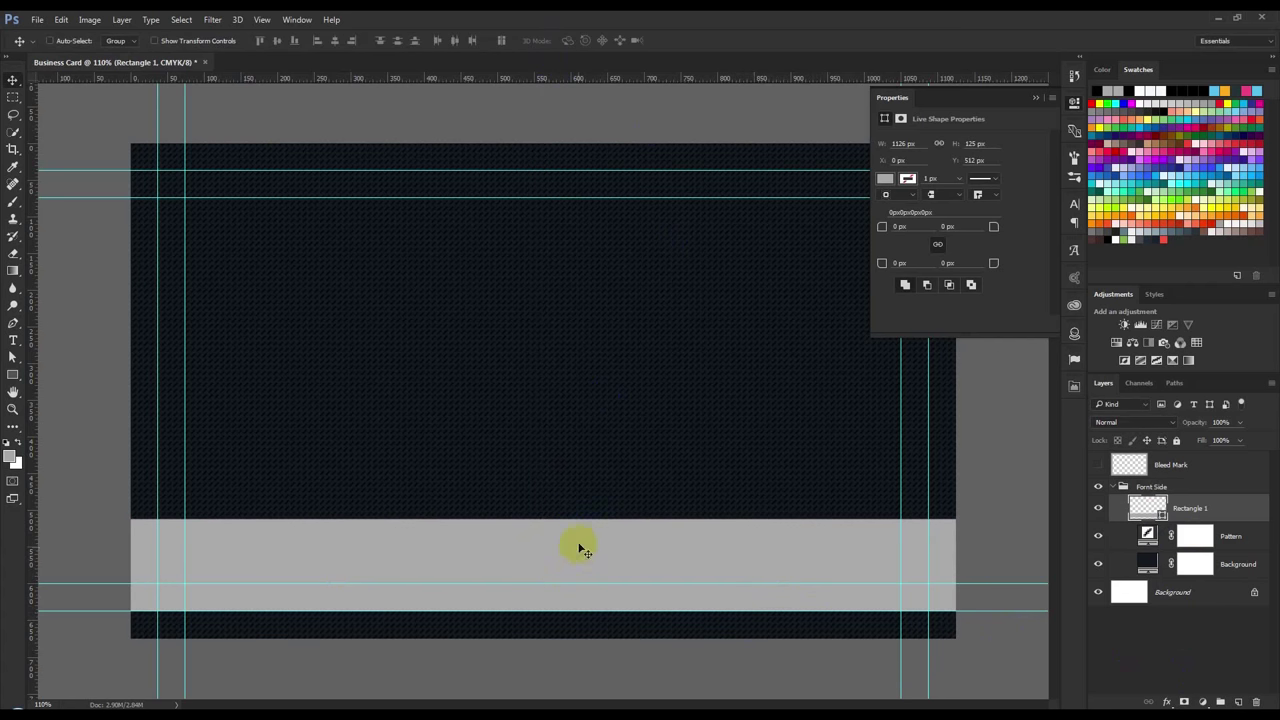
left_click_drag(581, 558, 580, 551)
Resize Rectangle 1 to 1126 × 178 px so it reaches the card's bottom edge
key("ctrl+t")
left_click_drag(584, 518, 586, 500)
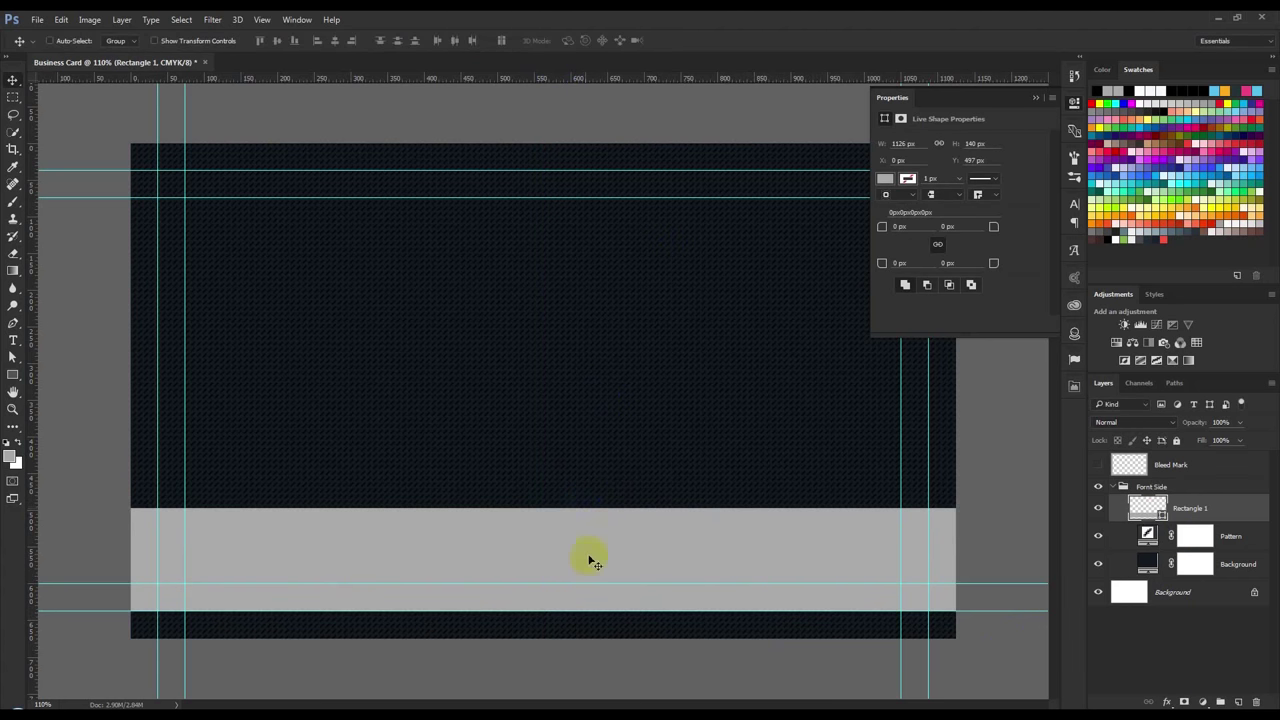
left_click_drag(586, 608, 580, 638)
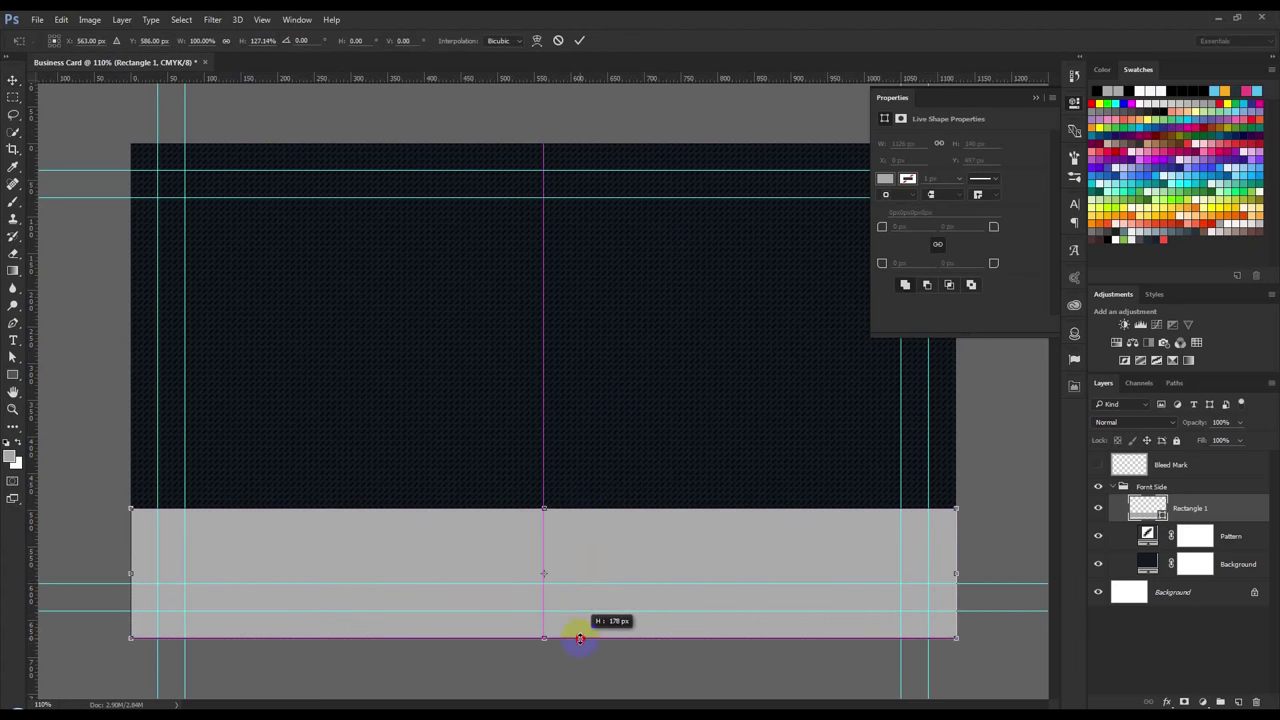
key("Return")
left_click(581, 643)
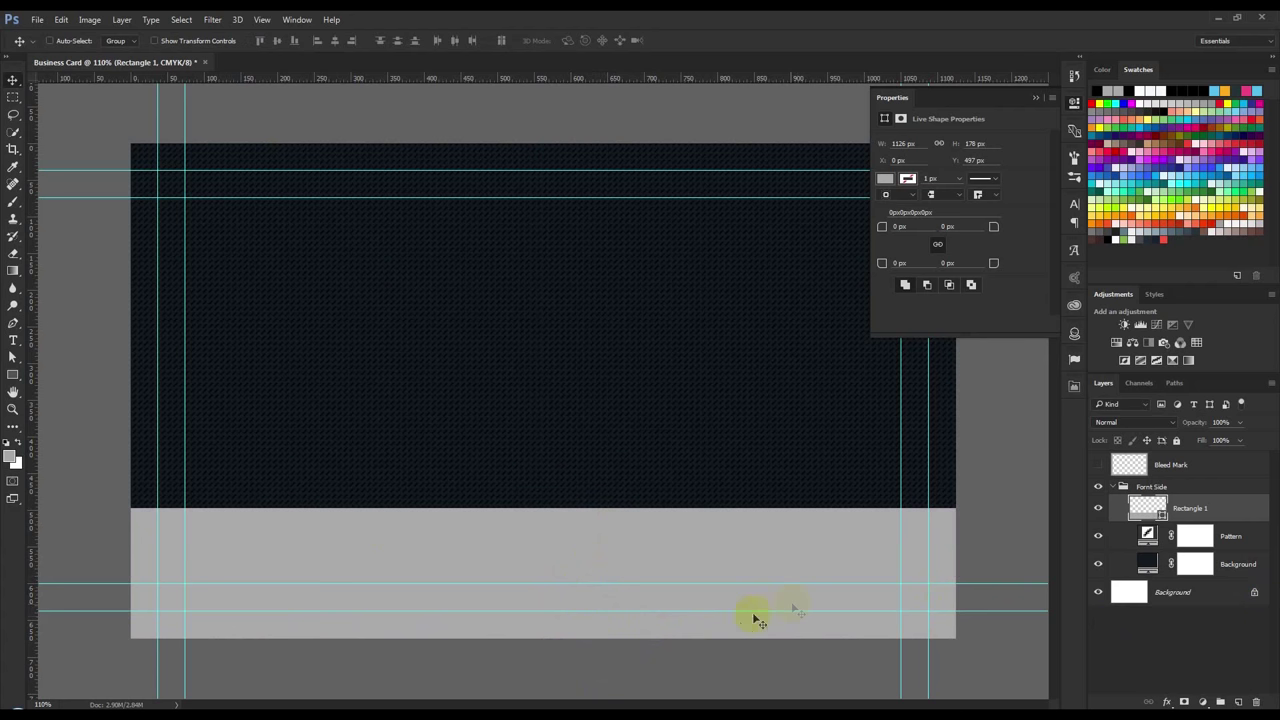
key("ctrl+z")
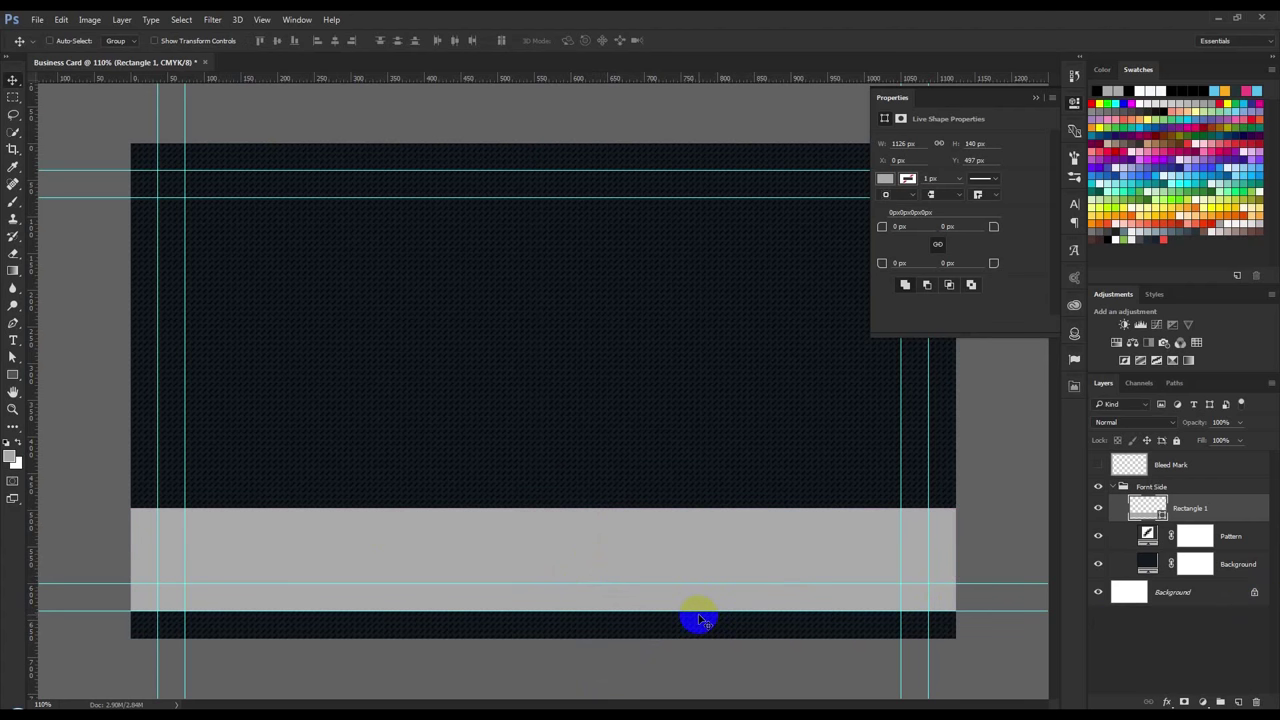
key("ctrl+t")
left_click_drag(658, 622, 659, 638)
key("Return")
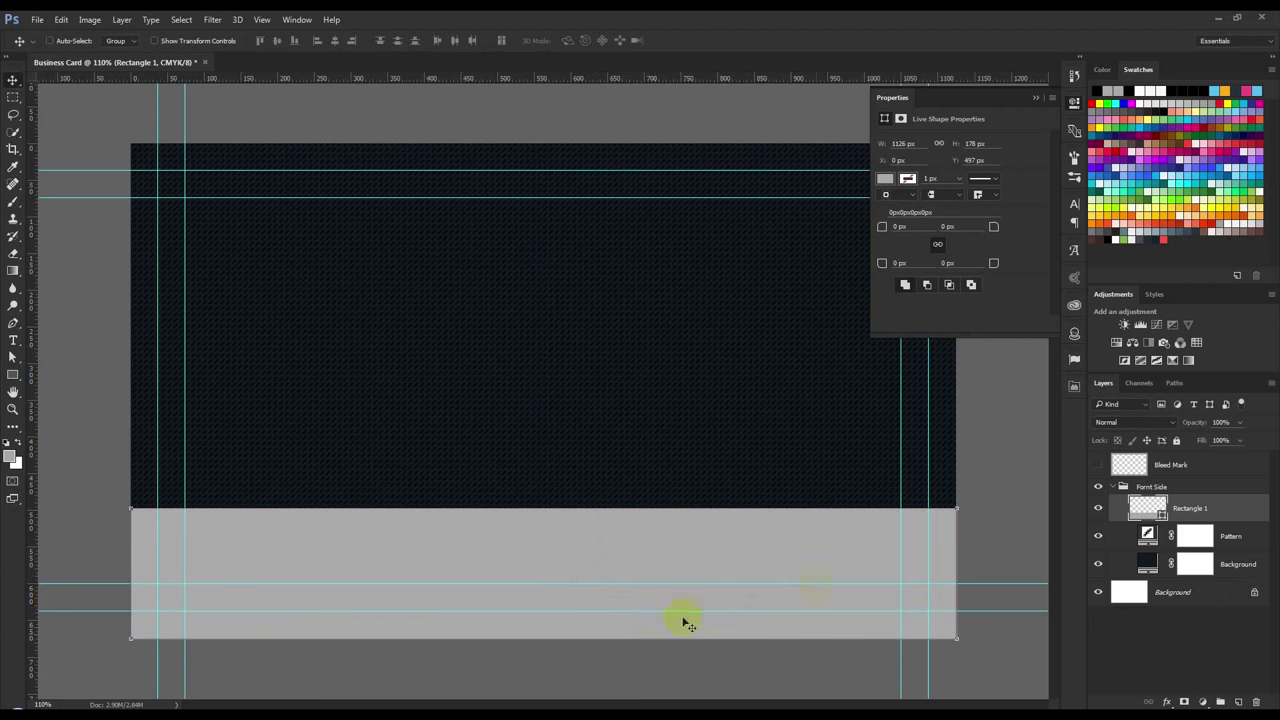
Fill the bottom band rectangle with orange ff9100
double_click(1145, 506)
left_click(1113, 218)
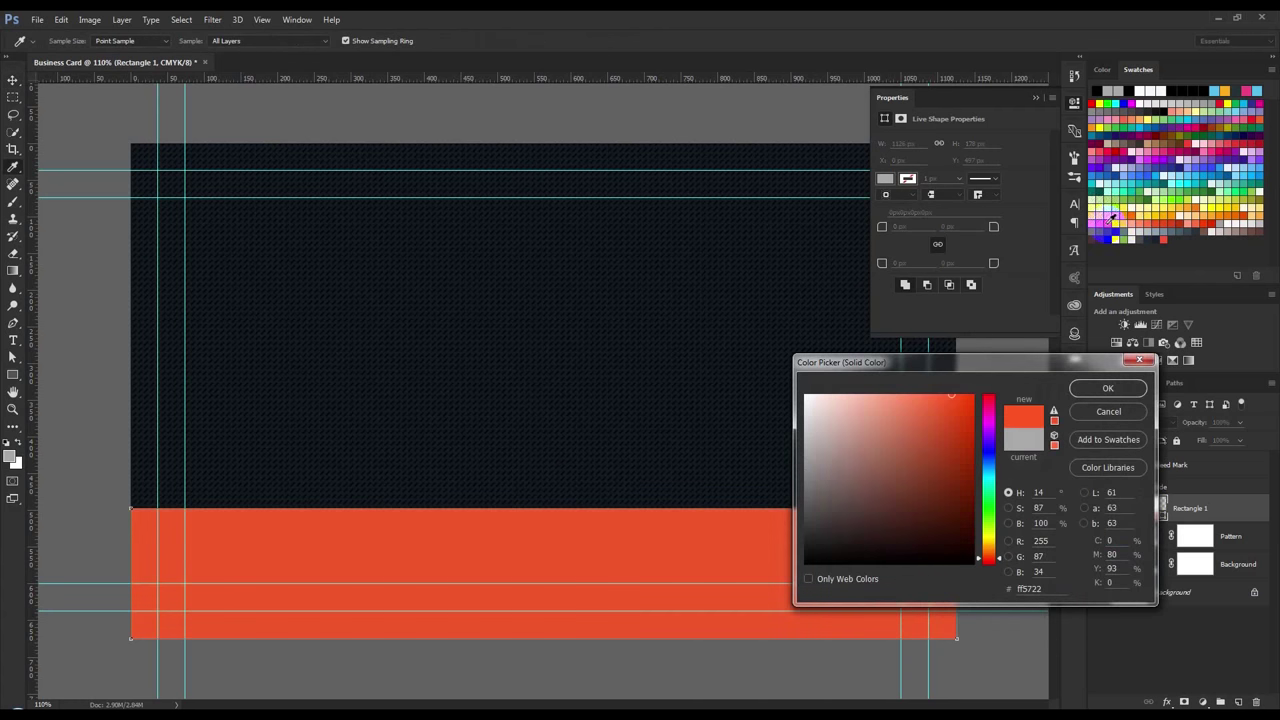
left_click(1099, 218)
left_click(1096, 216)
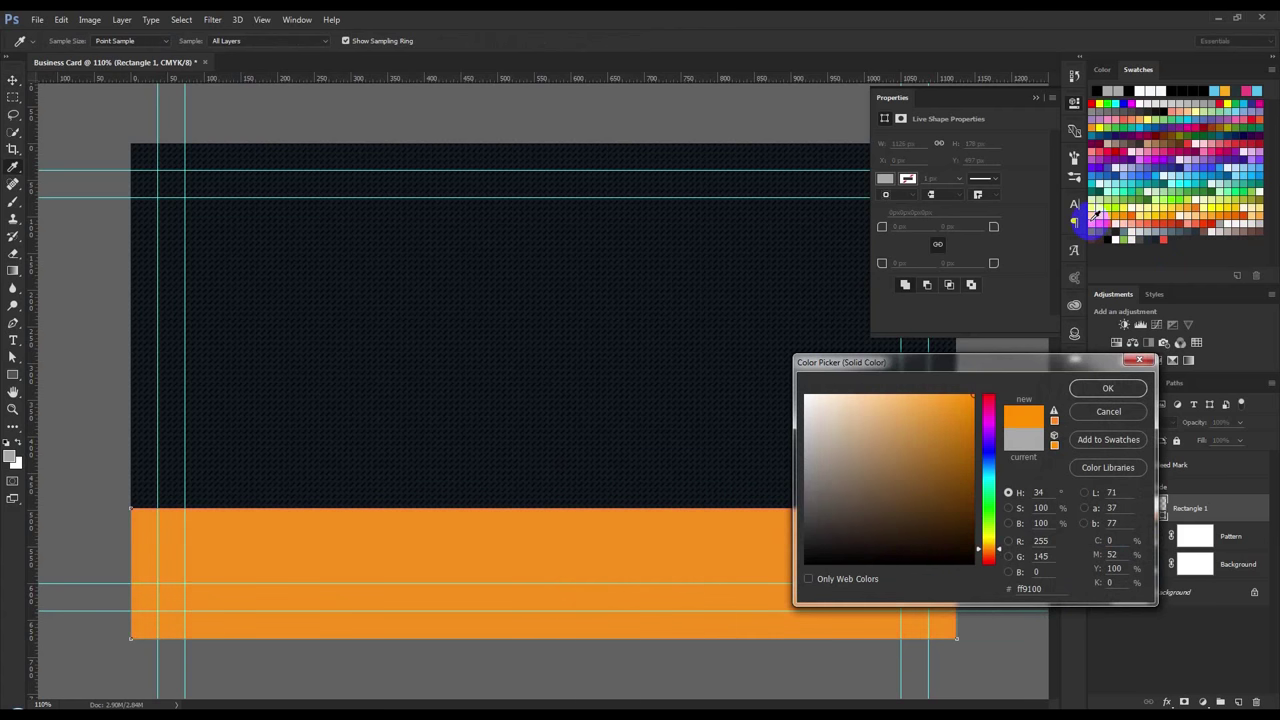
left_click(1107, 388)
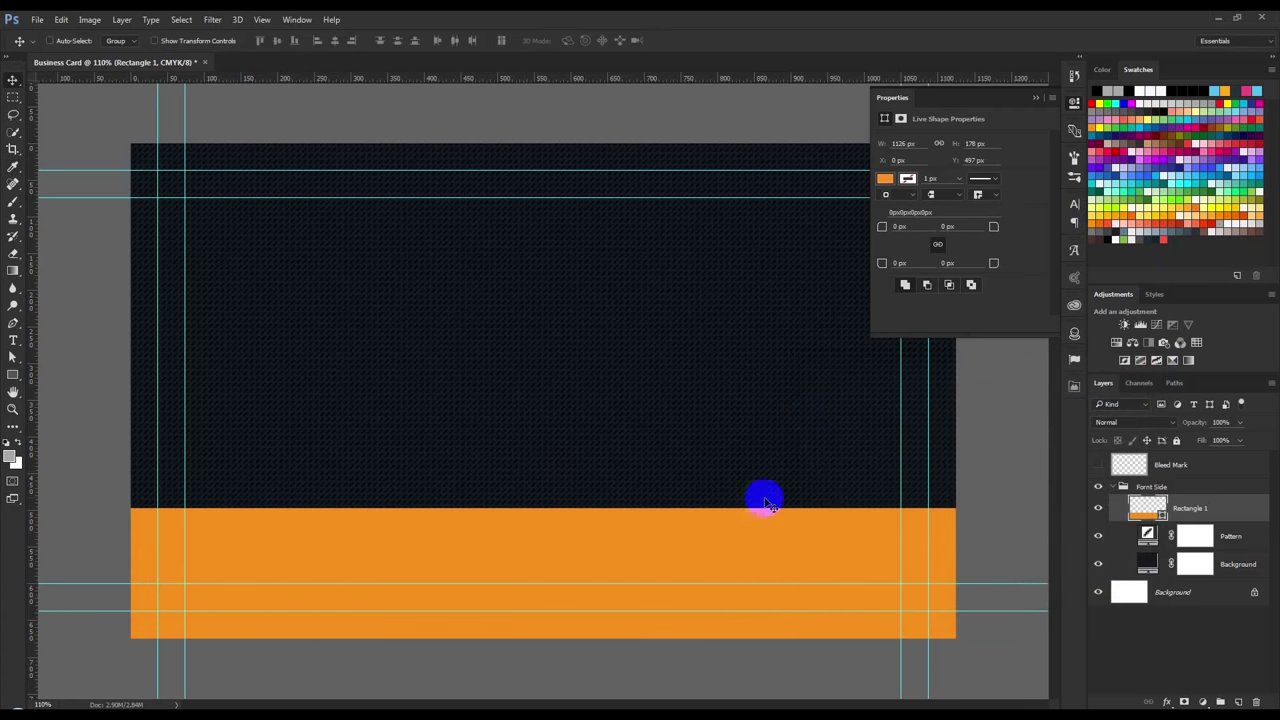
left_click(1036, 97)
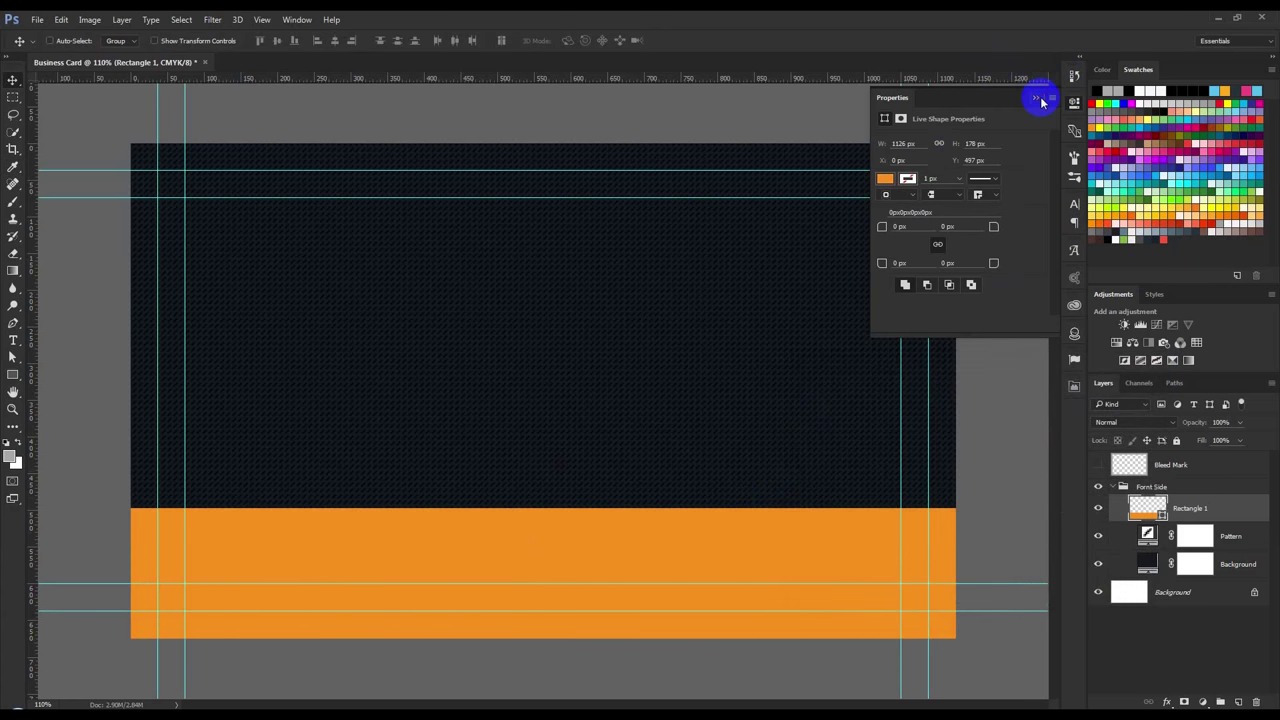
Name the band layer Color Shape 1 and duplicate it
double_click(1190, 508)
type("Color Shape")
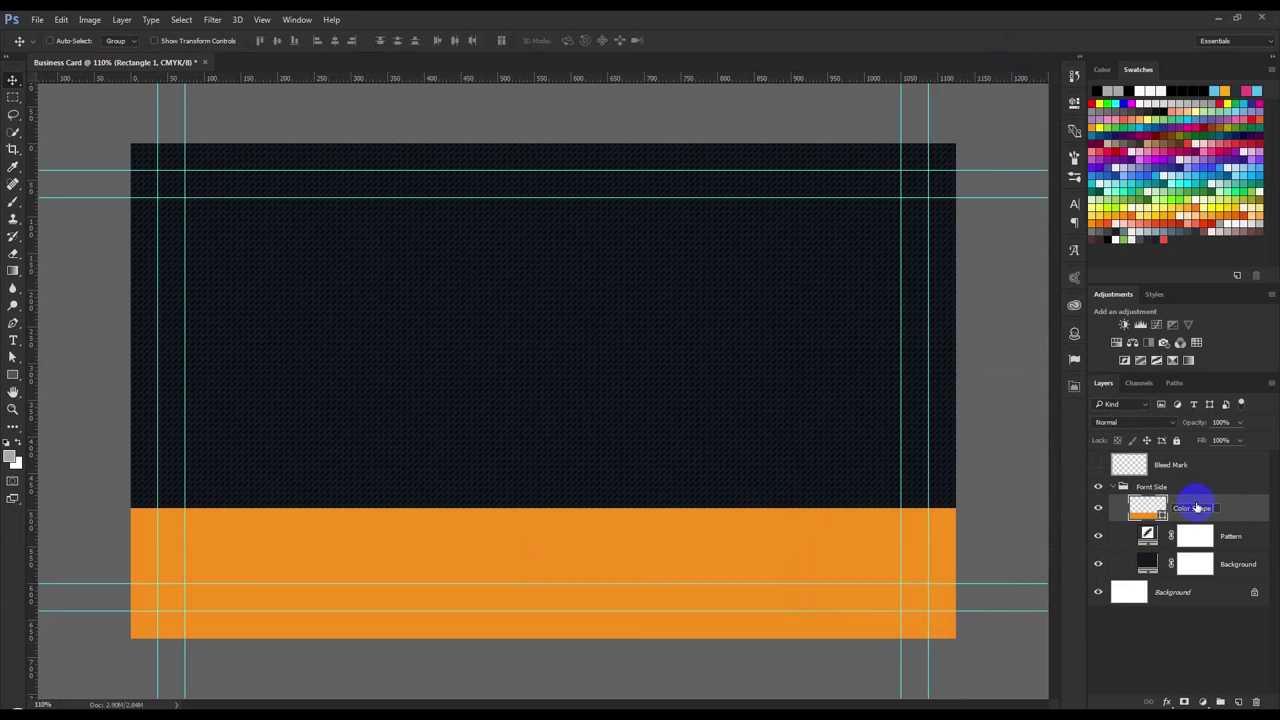
left_click(1226, 509)
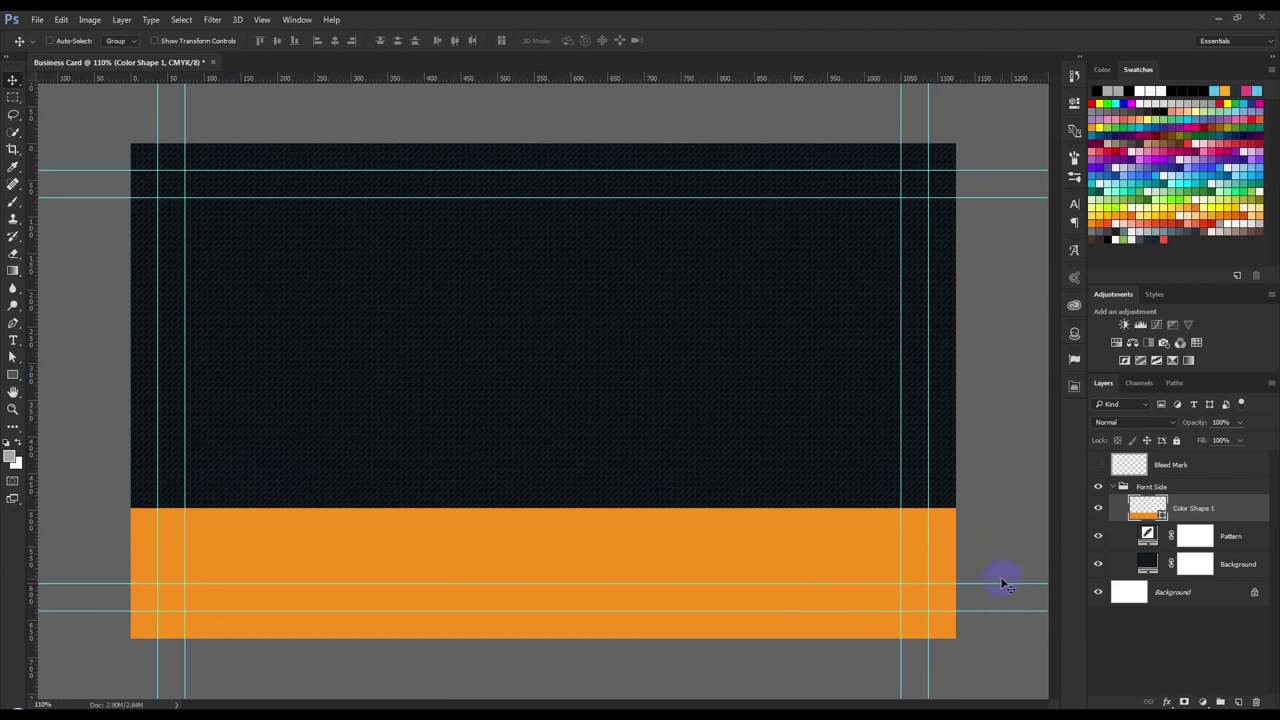
key("ctrl+j")
Rename the copied band layer Color Shape 2
double_click(1202, 510)
left_click_drag(1213, 508, 1231, 508)
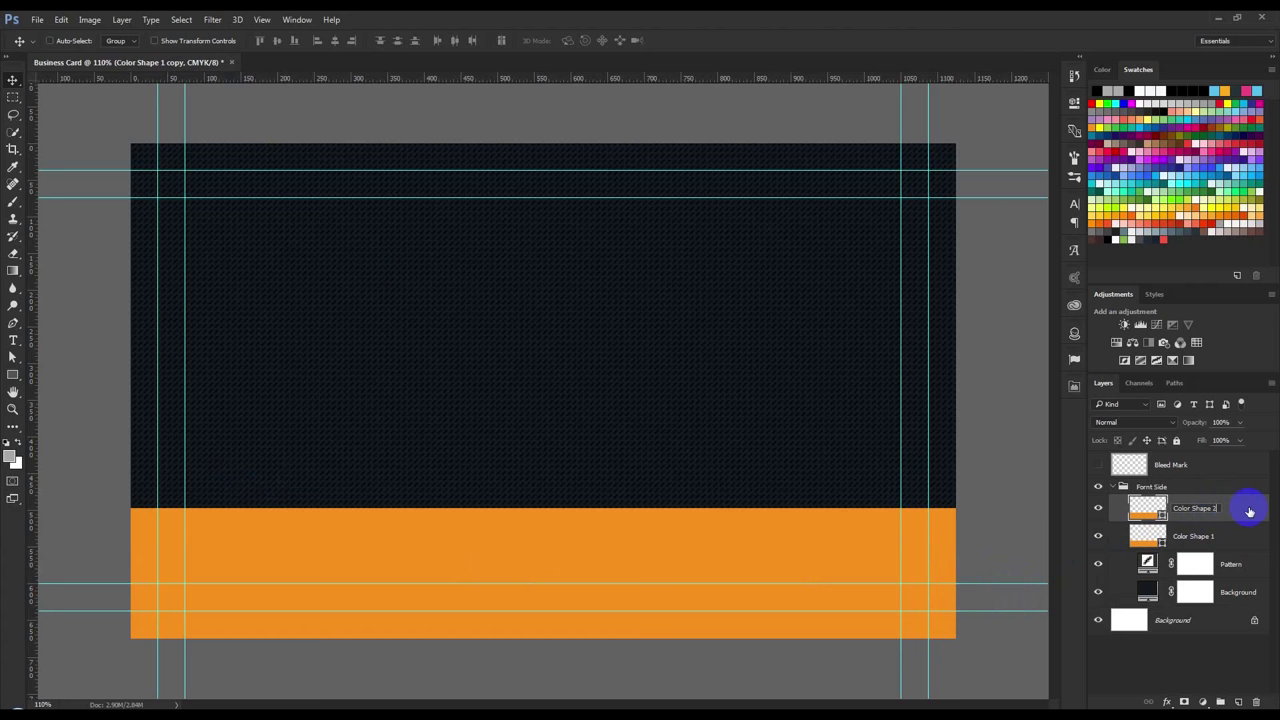
key("Return")
Narrow the copy symmetrically into a centred strip about 39% of the original width
key("ctrl+t")
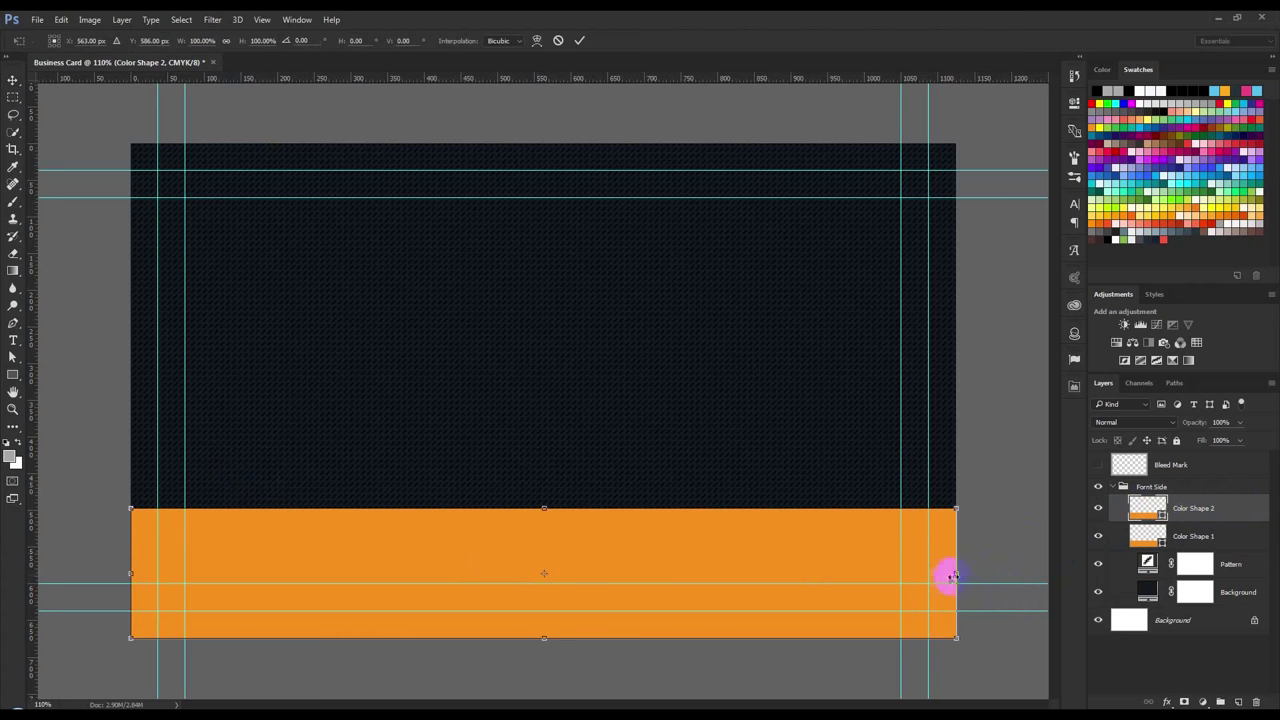
mouse_move(957, 572)
left_mouse_down()
mouse_move(669, 563)
mouse_move(766, 549)
mouse_move(694, 549)
mouse_move(740, 546)
mouse_move(706, 557)
left_mouse_up()
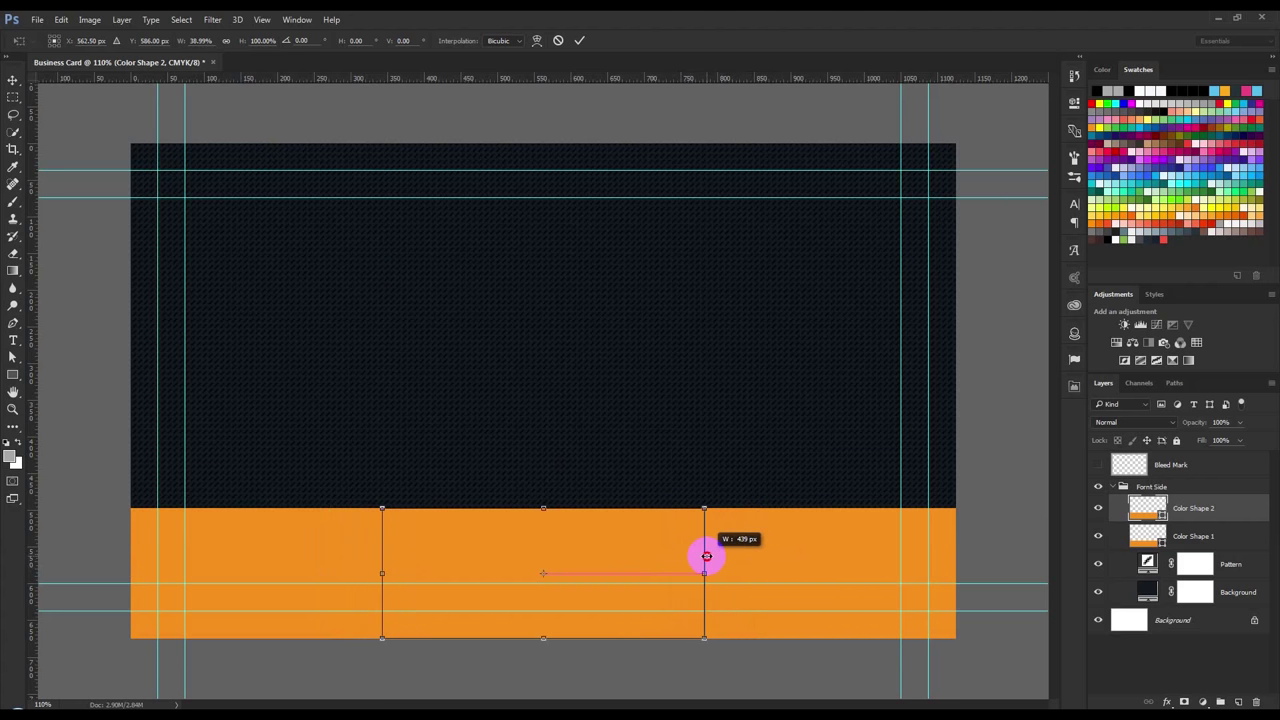
left_click_drag(706, 557, 706, 555)
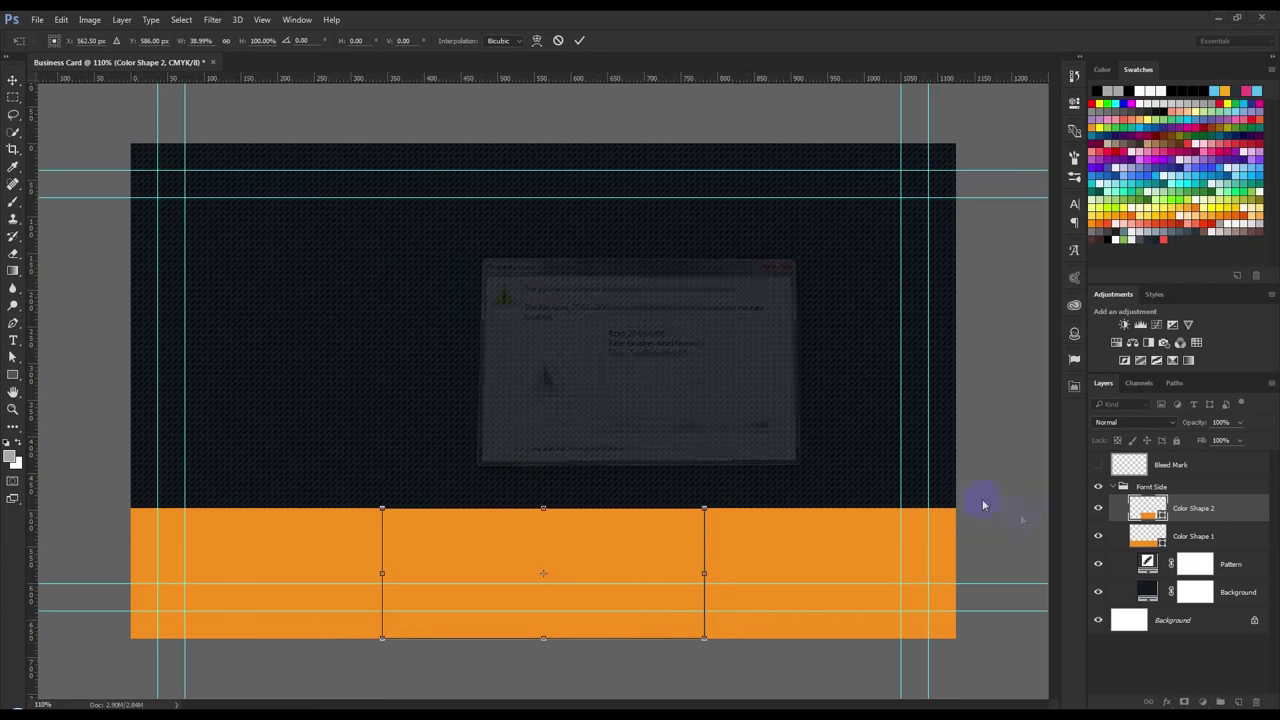
key("Return")
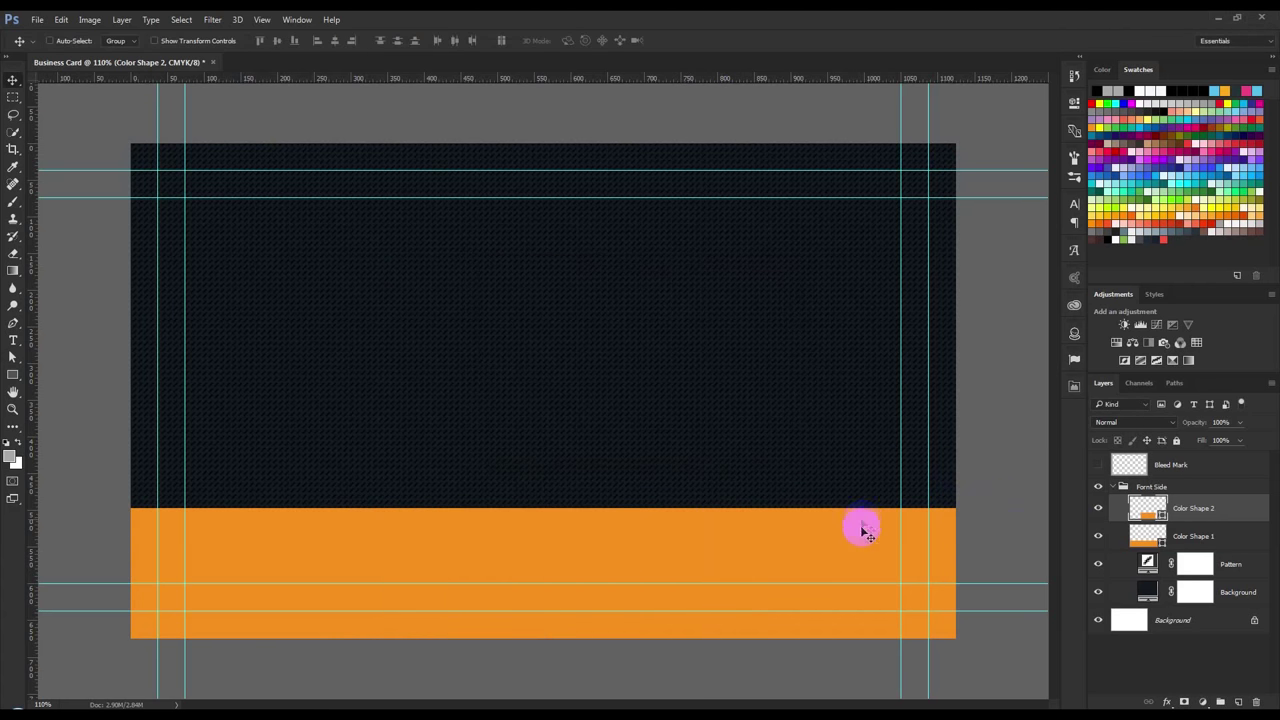
Fill Color Shape 2 with red-orange ff6b22 after comparing several orange-red swatches
double_click(1150, 510)
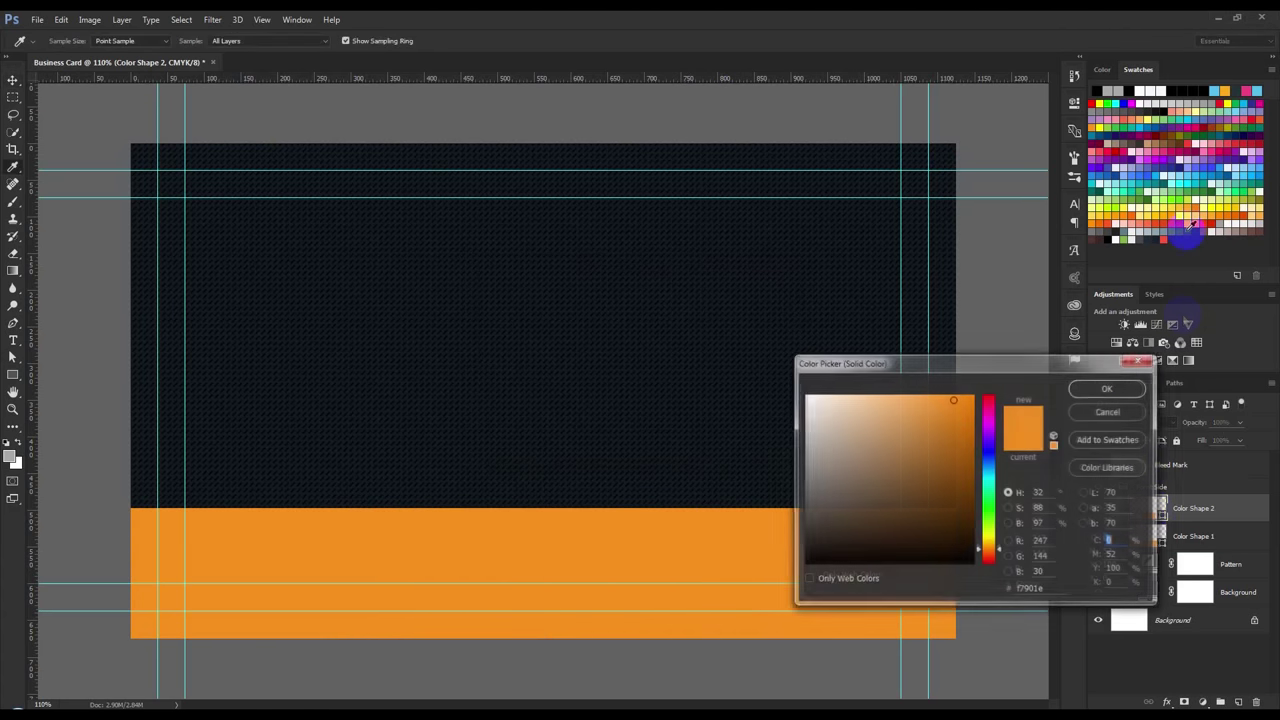
left_click(1164, 238)
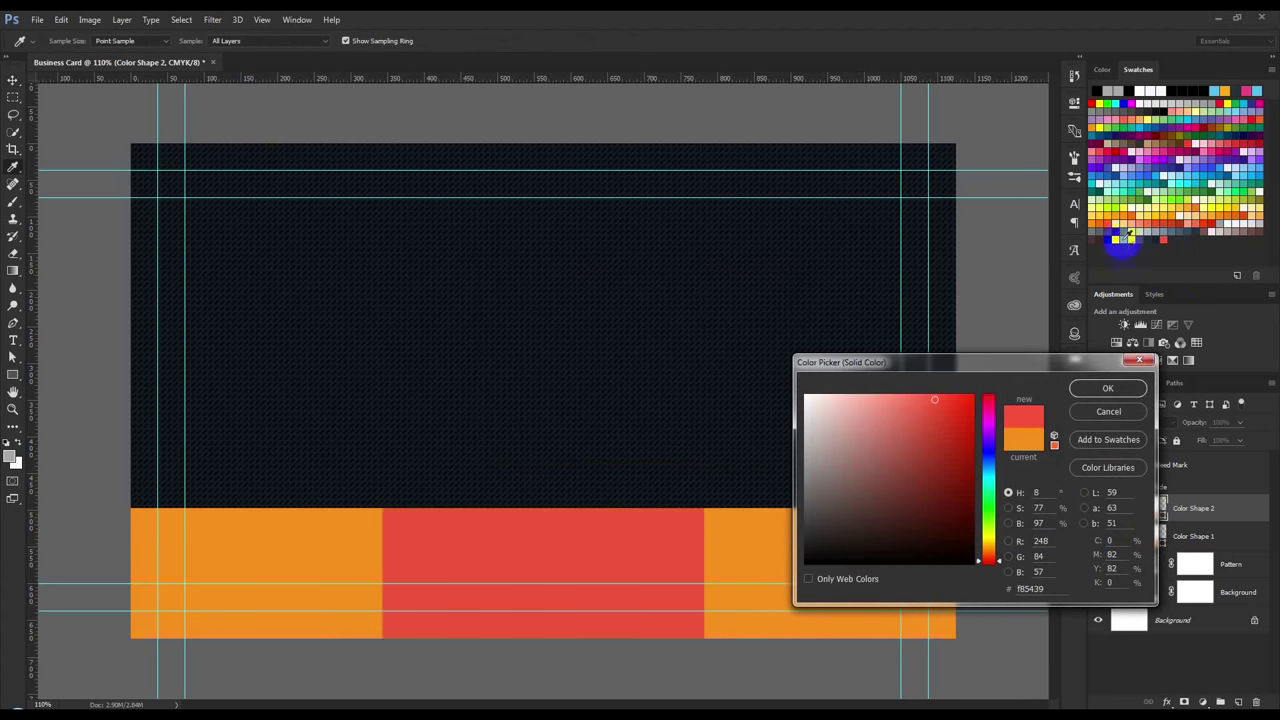
left_click(1112, 220)
left_click(1186, 220)
left_click(1168, 216)
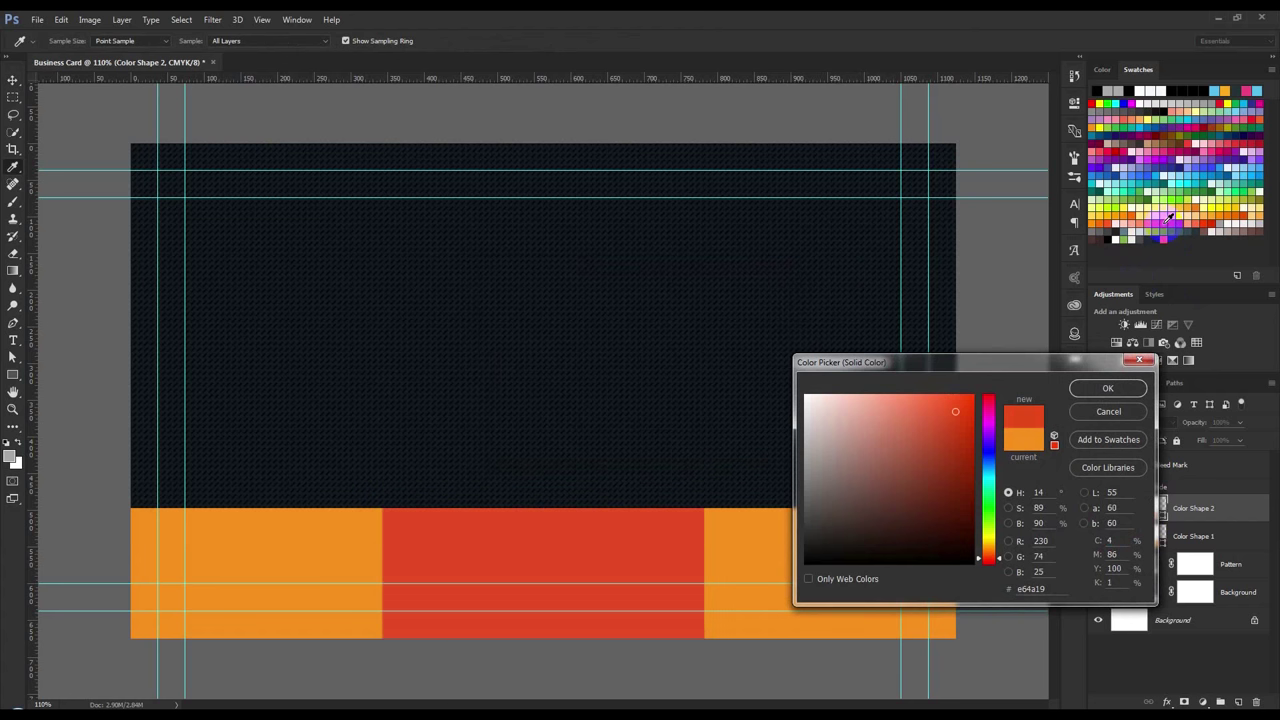
left_click(1101, 217)
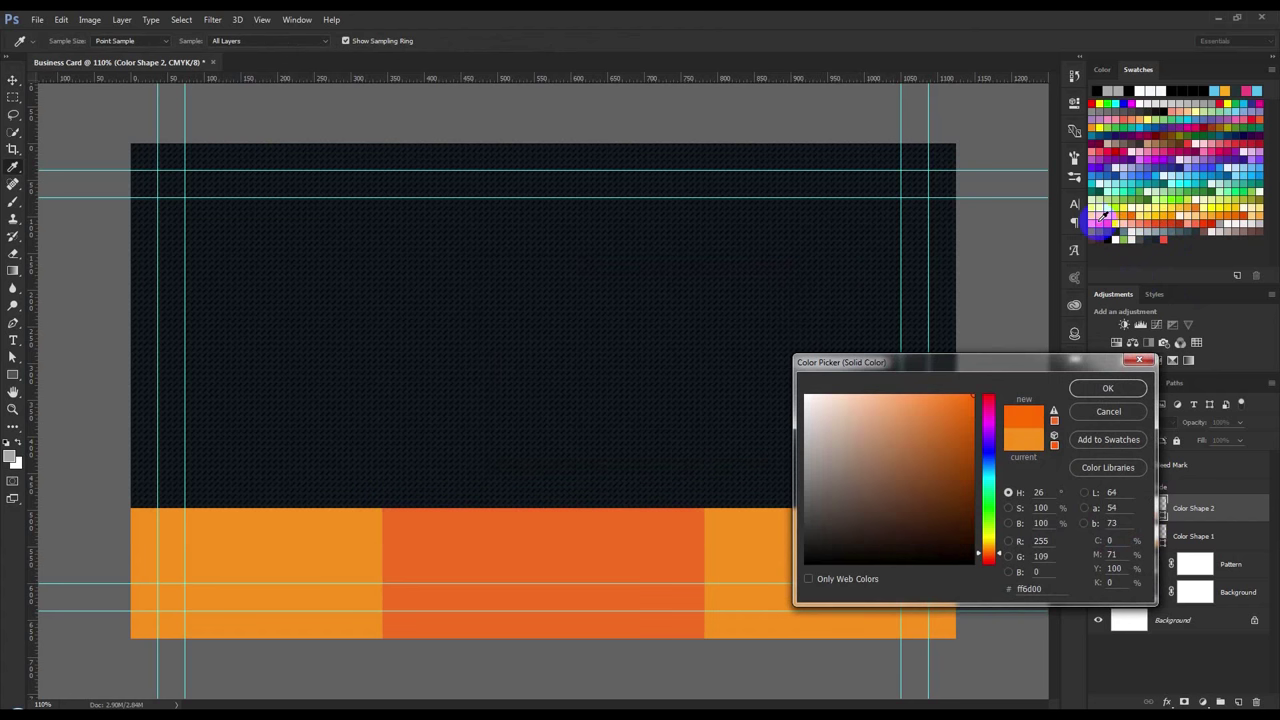
left_click(1108, 218)
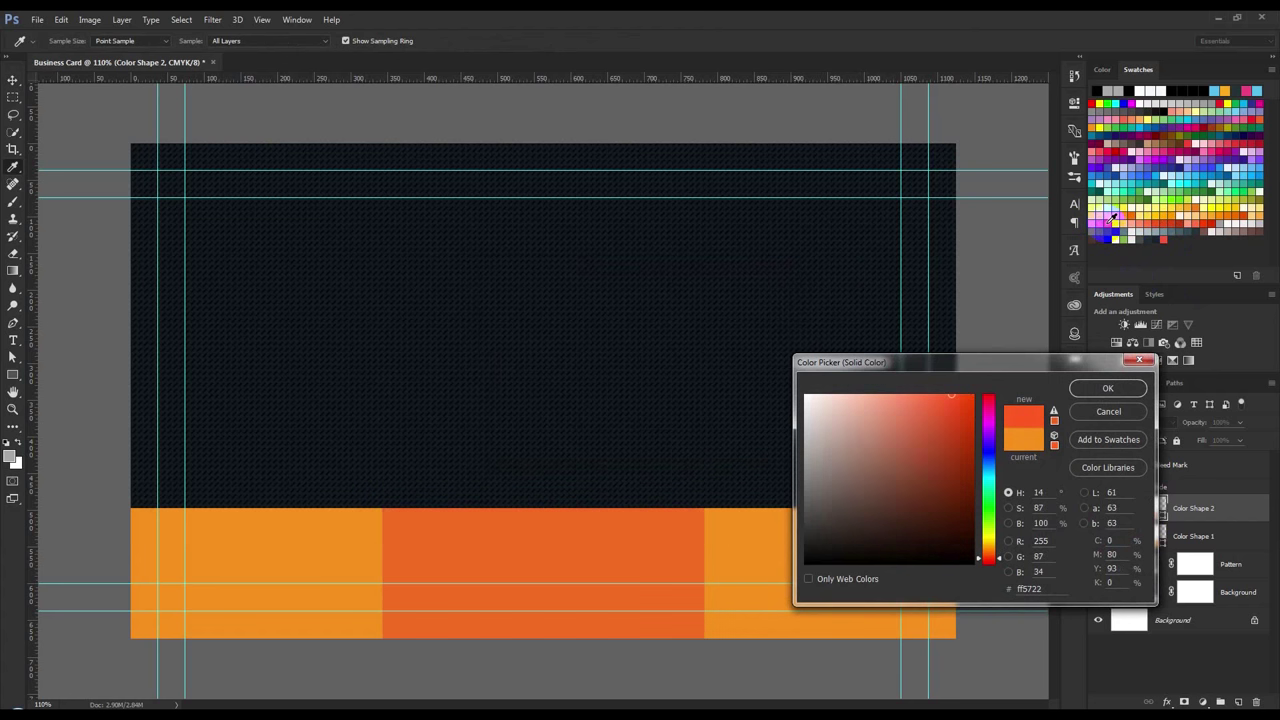
left_click(993, 557)
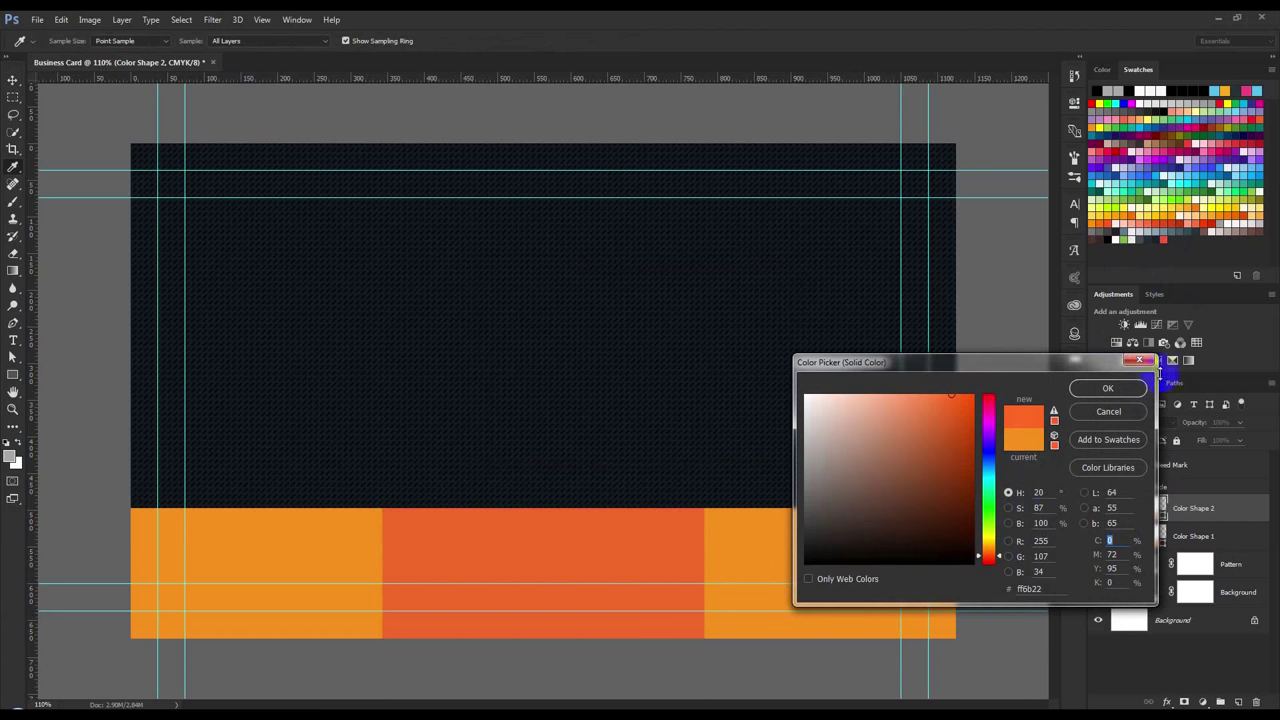
left_click(1107, 388)
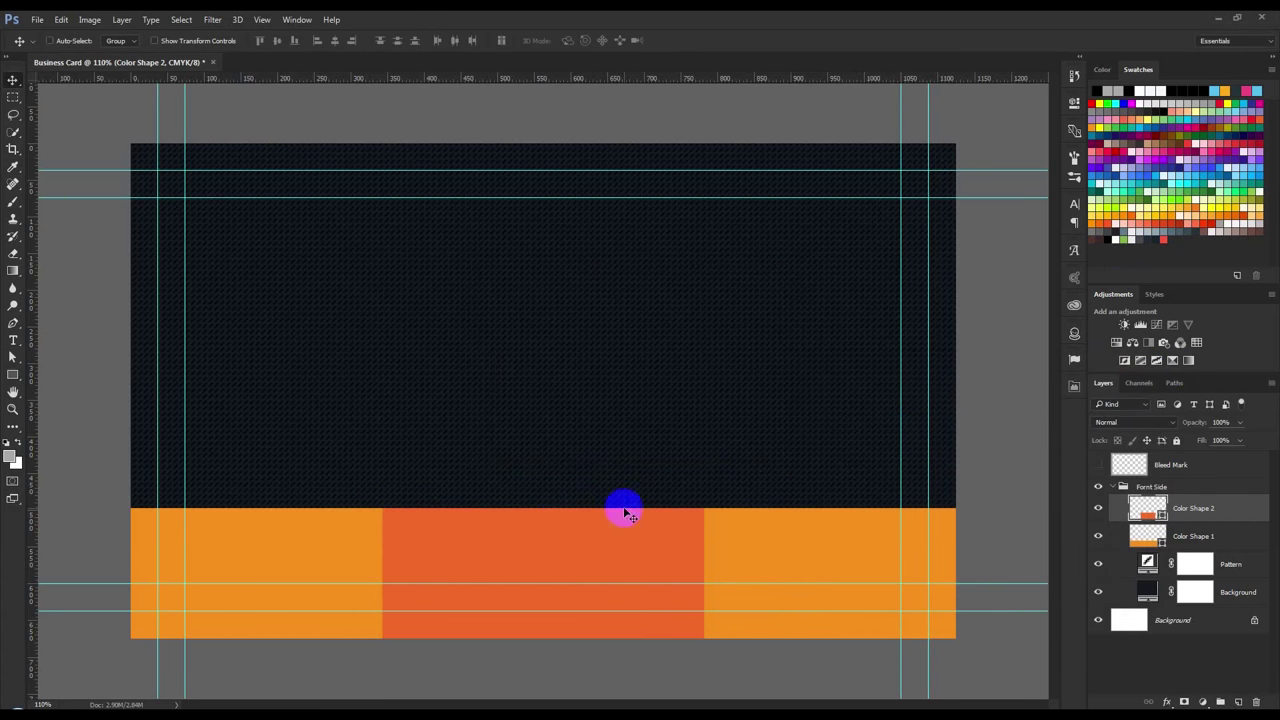
Widen the centre strip slightly on both sides
key("ctrl+t")
left_click_drag(704, 584, 711, 574)
left_click(579, 41)
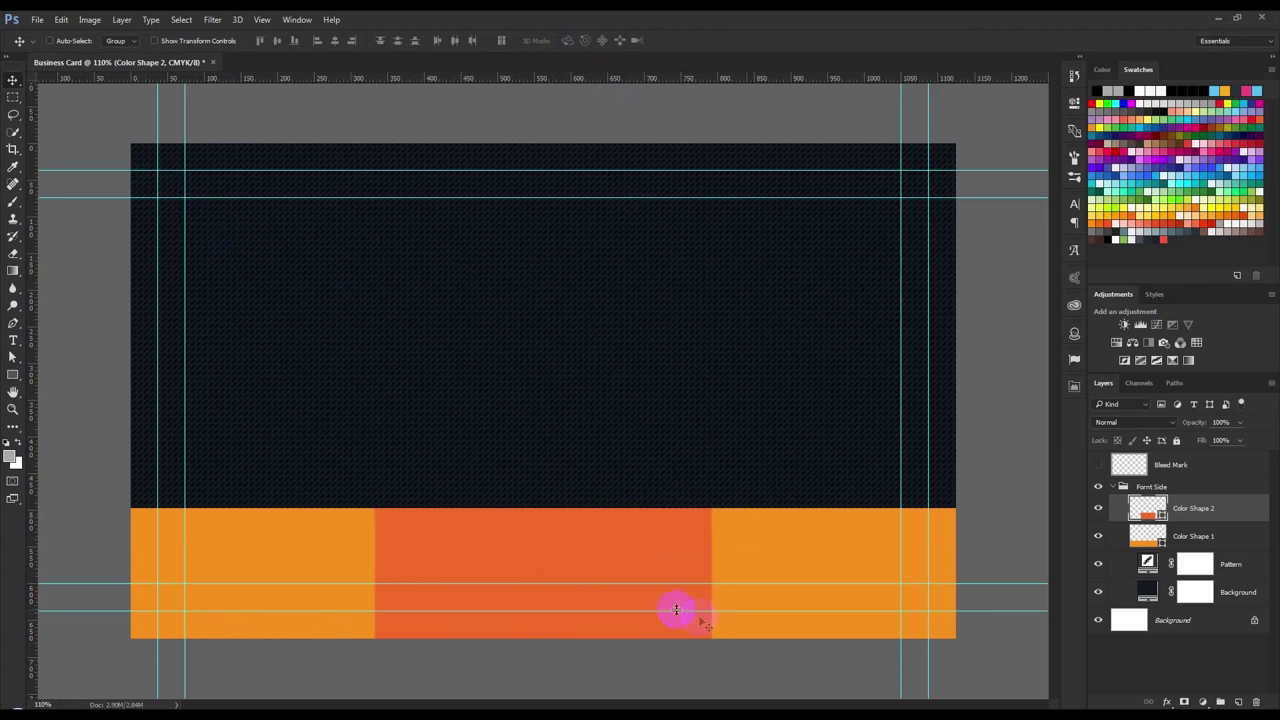
left_click(709, 509)
Browse to the hasshasib.com folder on MEDIA (D:) and drag the icon file onto the card
left_click(20, 705)
left_click(200, 480)
double_click(362, 103)
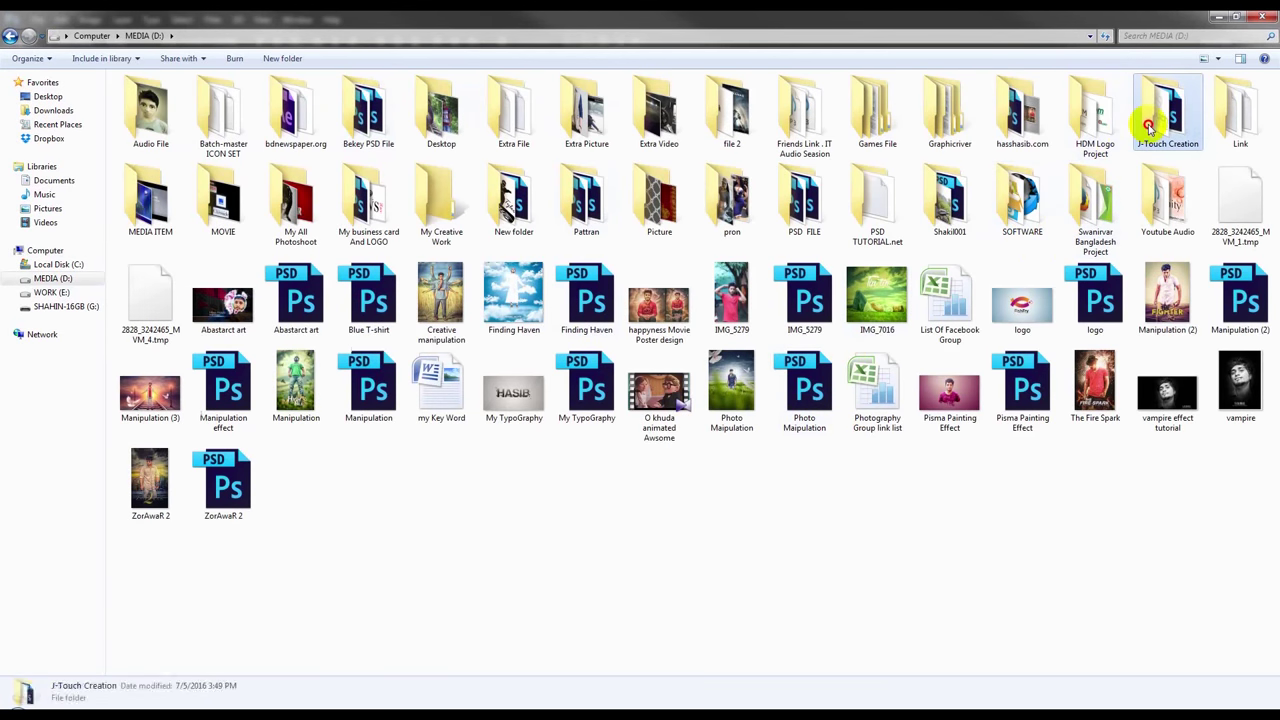
double_click(1146, 118)
left_click(11, 36)
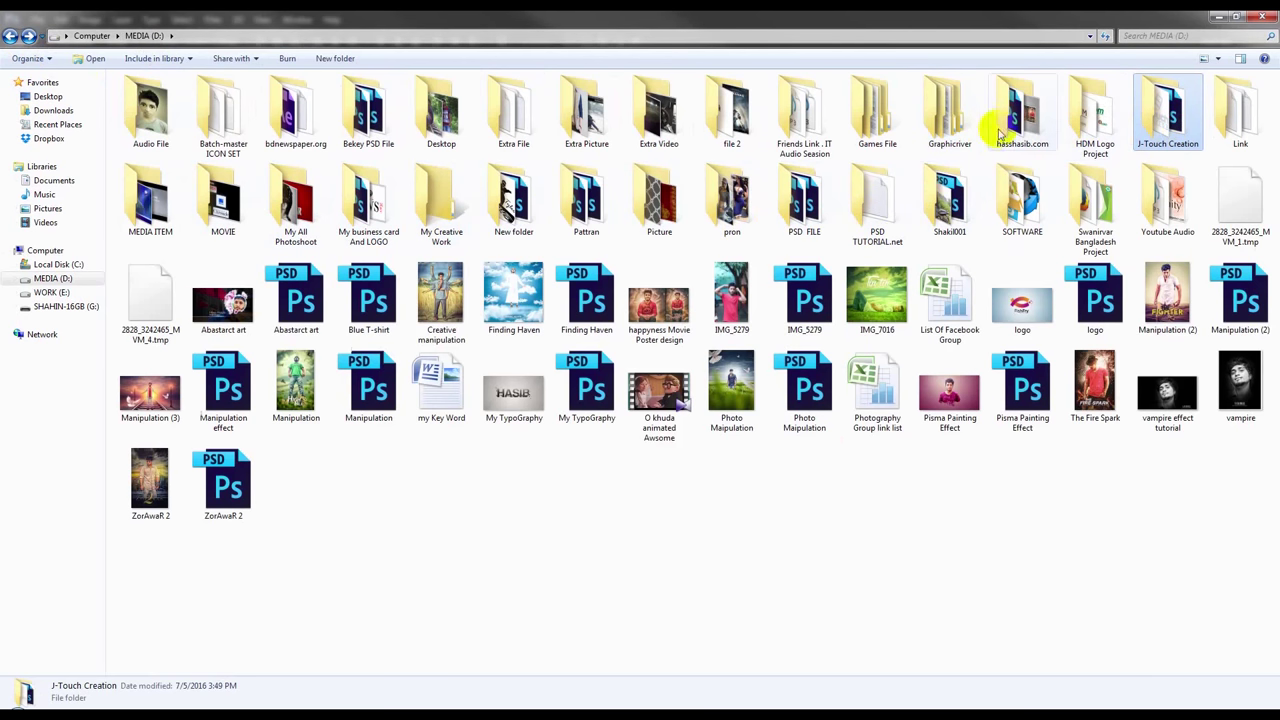
double_click(1050, 130)
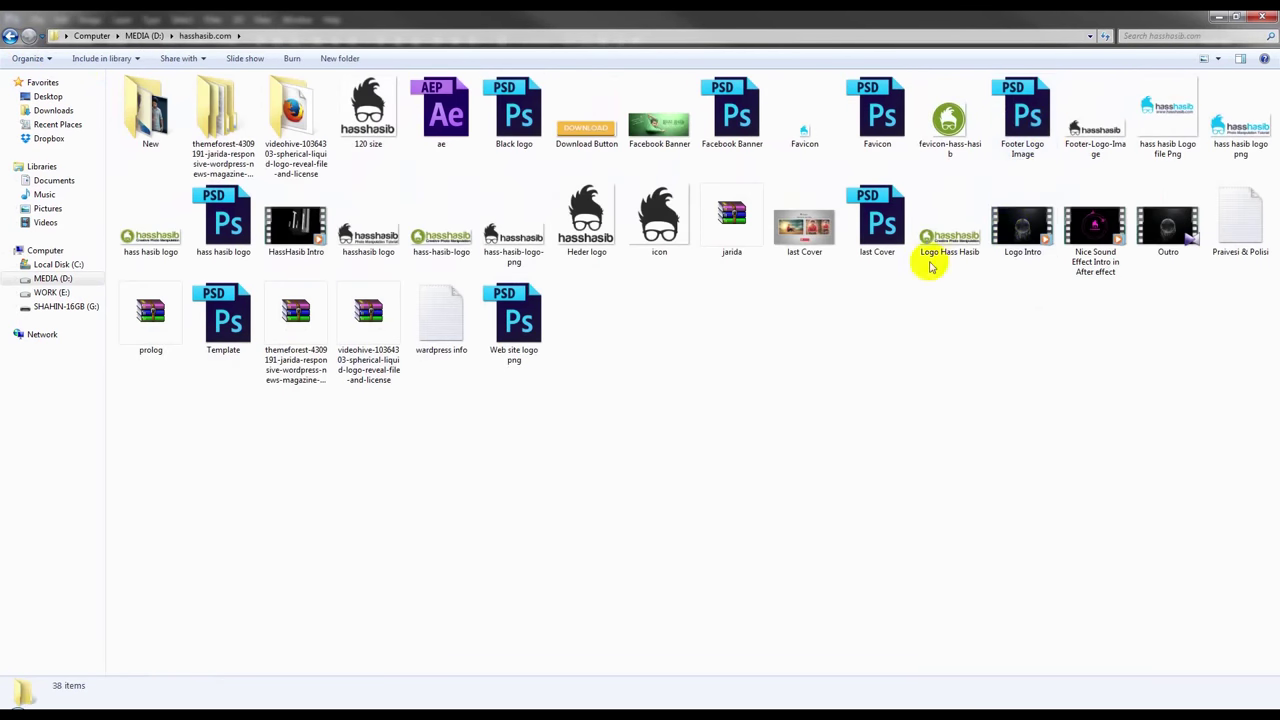
mouse_move(660, 232)
left_mouse_down()
mouse_move(302, 698)
mouse_move(530, 367)
left_mouse_up()
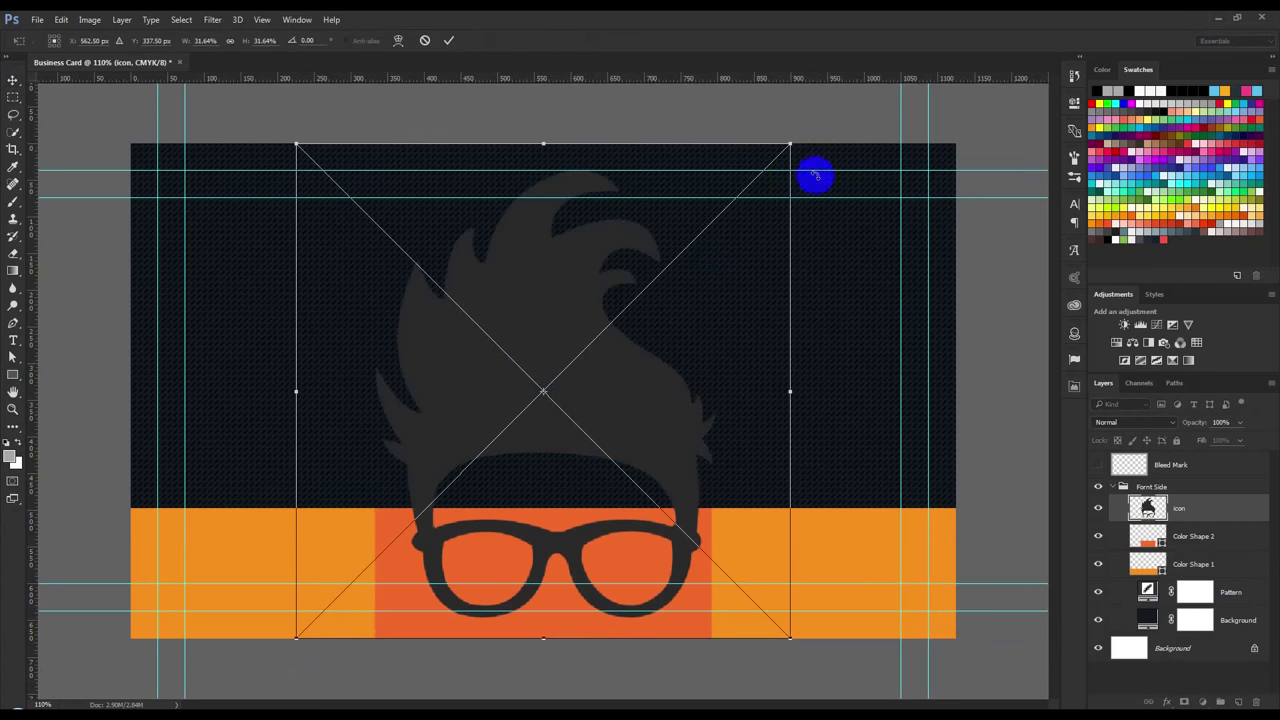
Shrink the placed hair-and-glasses icon to about 5.77% and commit it
mouse_move(790, 147)
left_mouse_down()
mouse_move(731, 183)
mouse_move(609, 366)
mouse_move(570, 370)
mouse_move(451, 314)
mouse_move(437, 329)
mouse_move(450, 337)
left_mouse_up()
left_click(455, 40)
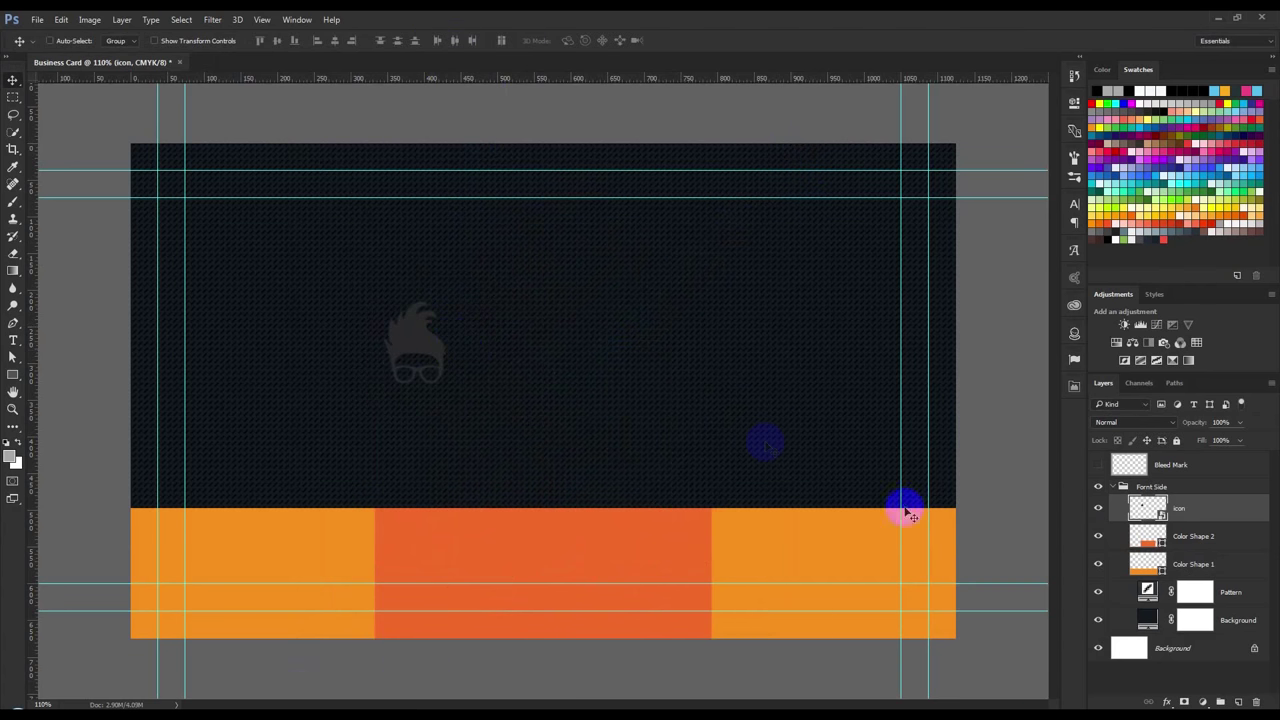
Give the icon an orange f7911e Color Overlay sampled from the band, then nudge it left and up
double_click(1238, 509)
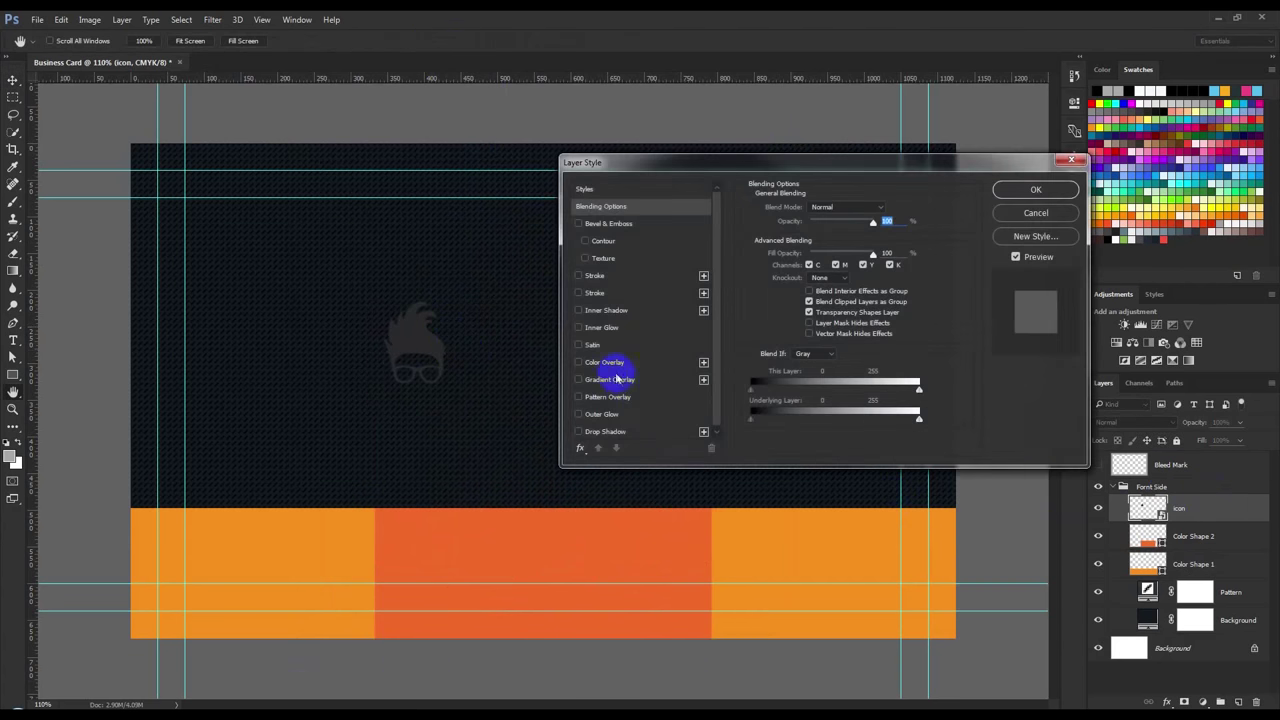
left_click(605, 362)
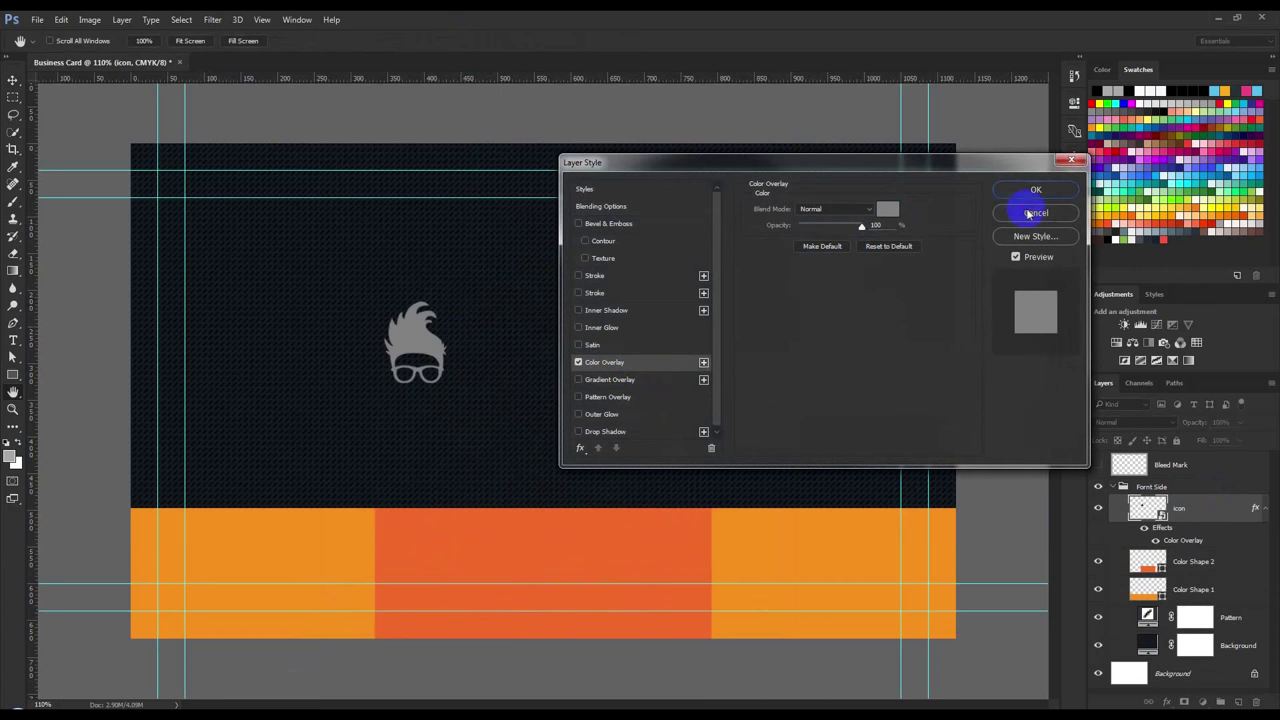
left_click(1035, 213)
double_click(1206, 507)
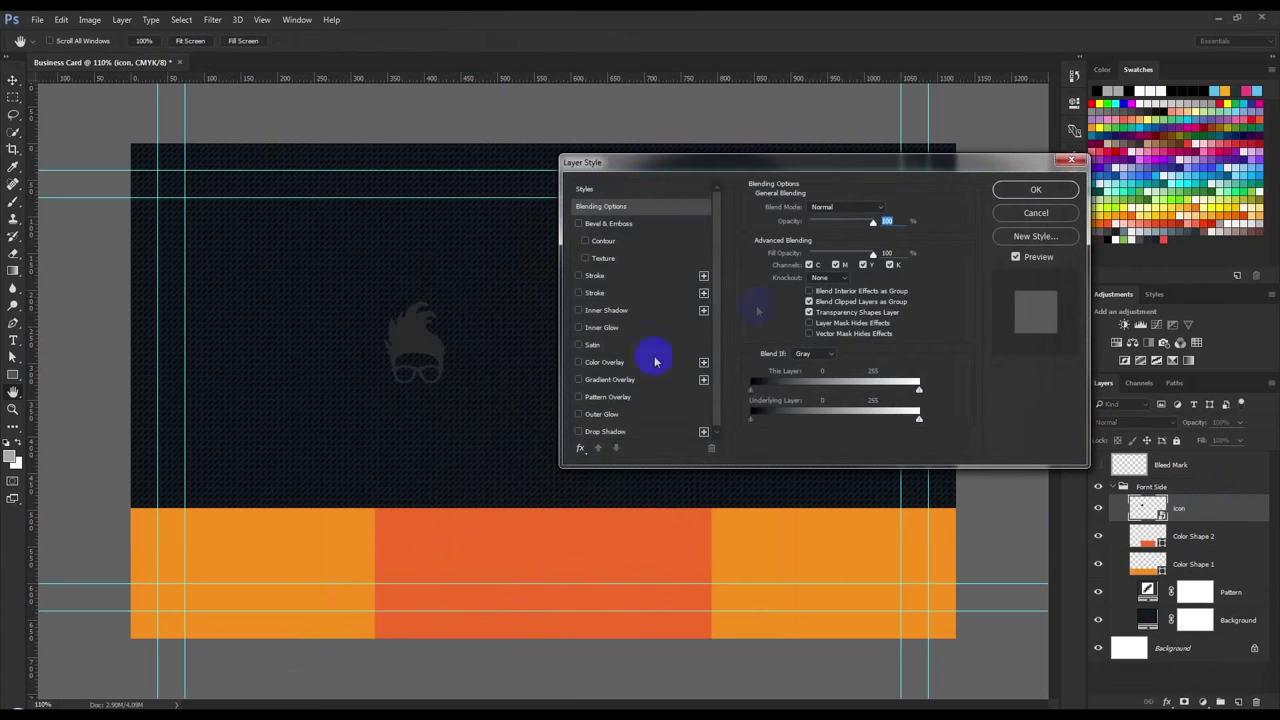
left_click(578, 363)
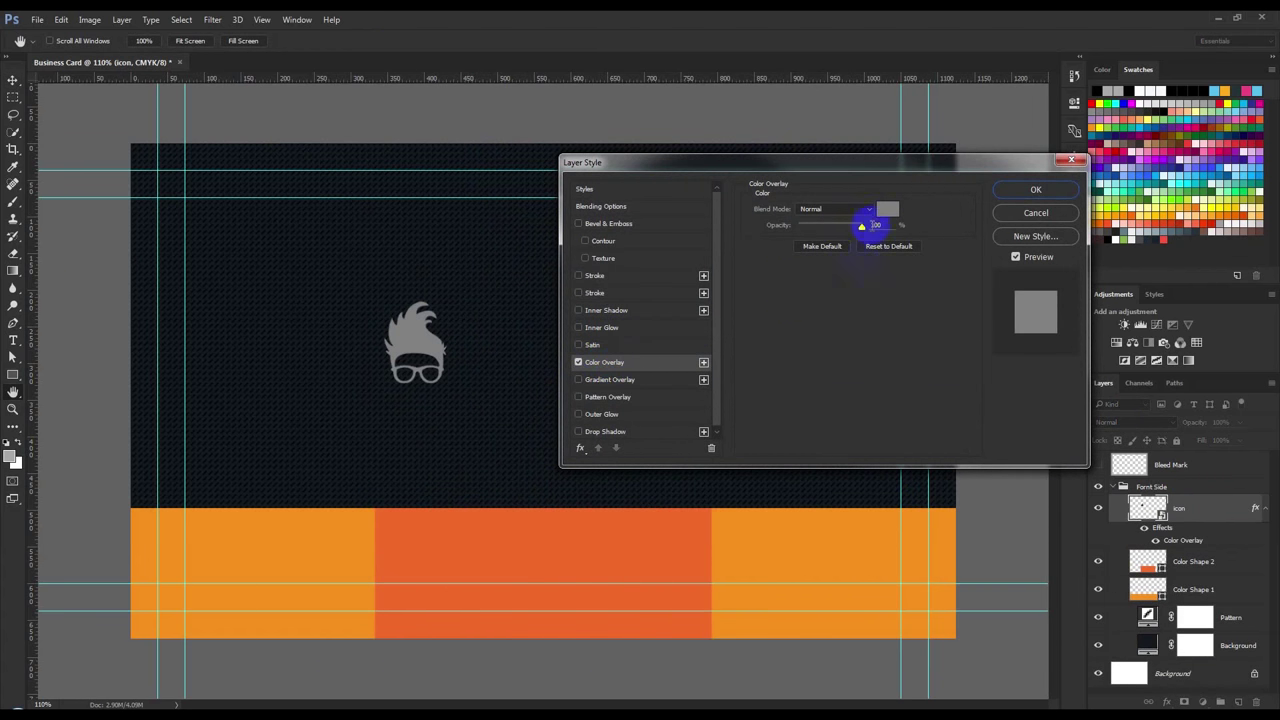
left_click(885, 208)
left_click(335, 567)
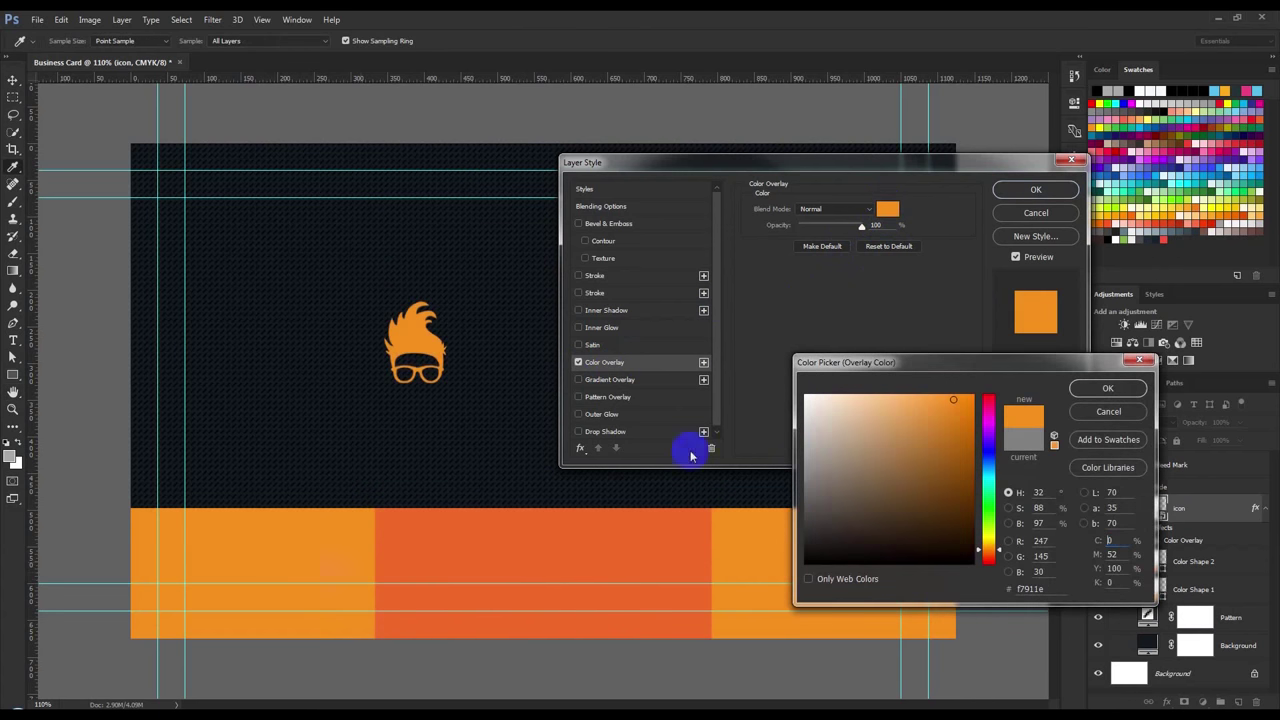
left_click(1107, 389)
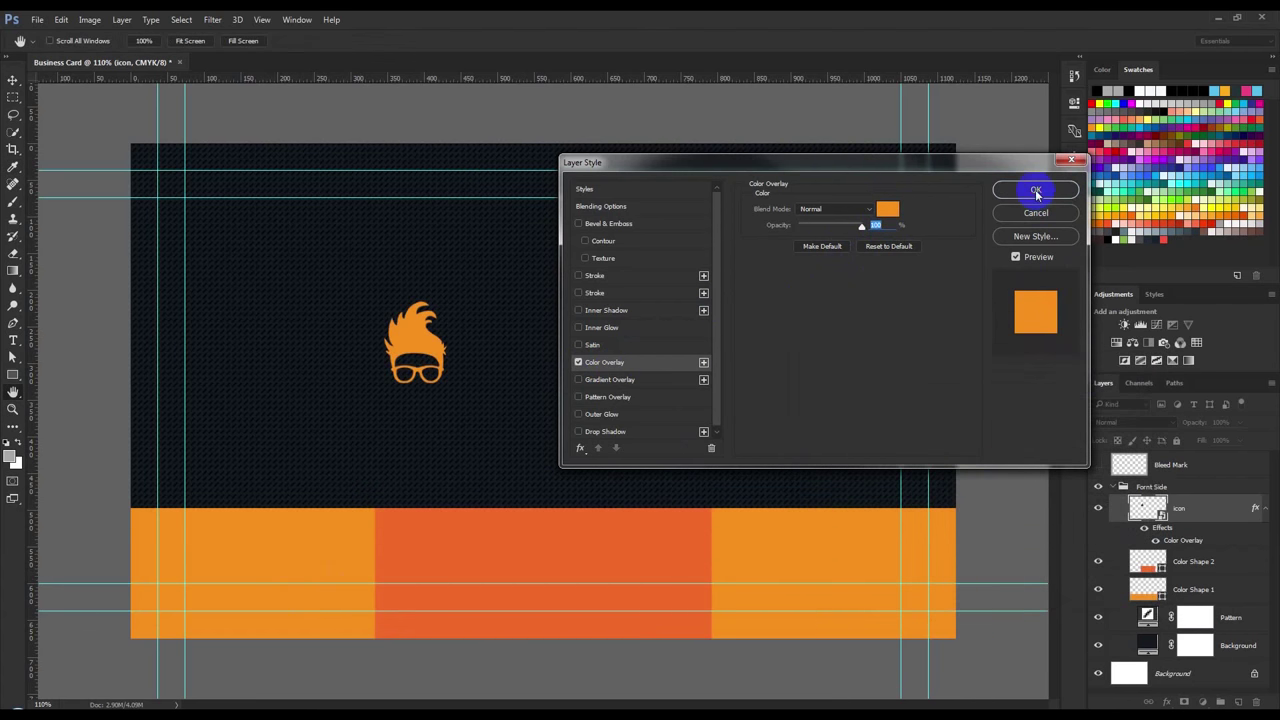
left_click(1040, 191)
left_click_drag(558, 400, 550, 392)
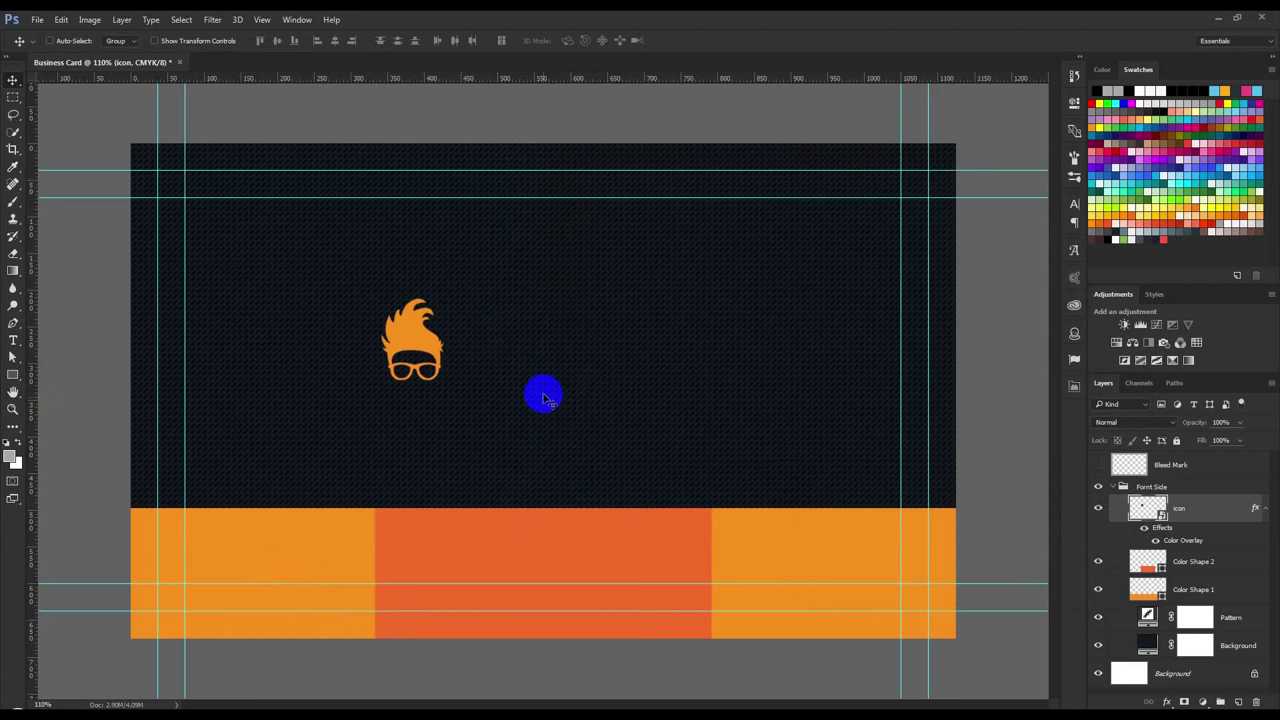
Marquee the dark top area, try horizontally centring the icon within it, then undo
left_click(13, 99)
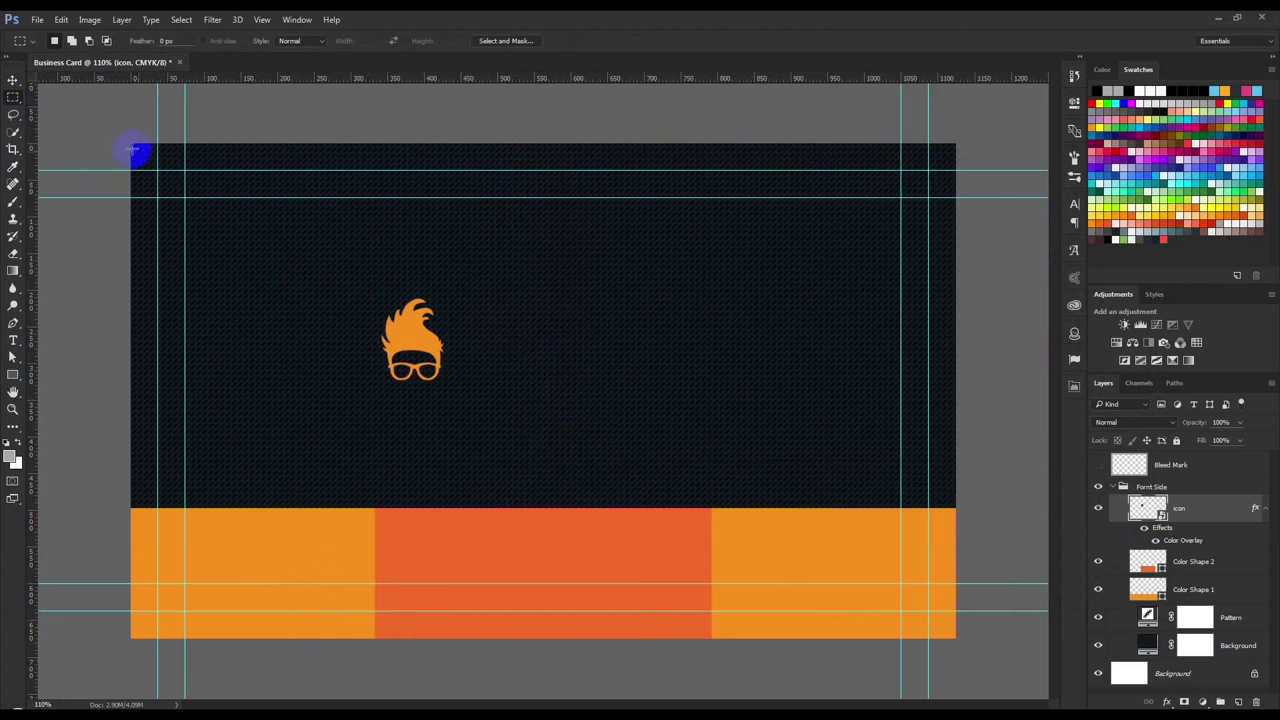
left_click_drag(138, 152, 927, 495)
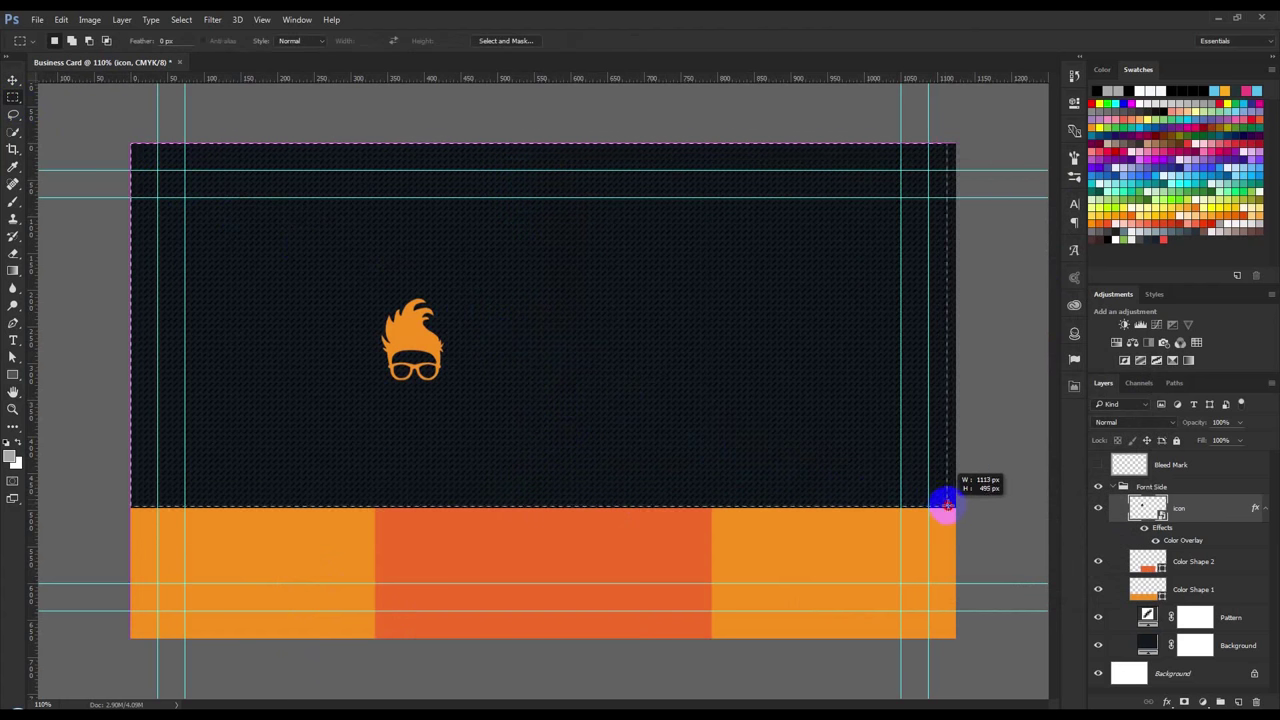
left_click_drag(927, 495, 956, 508)
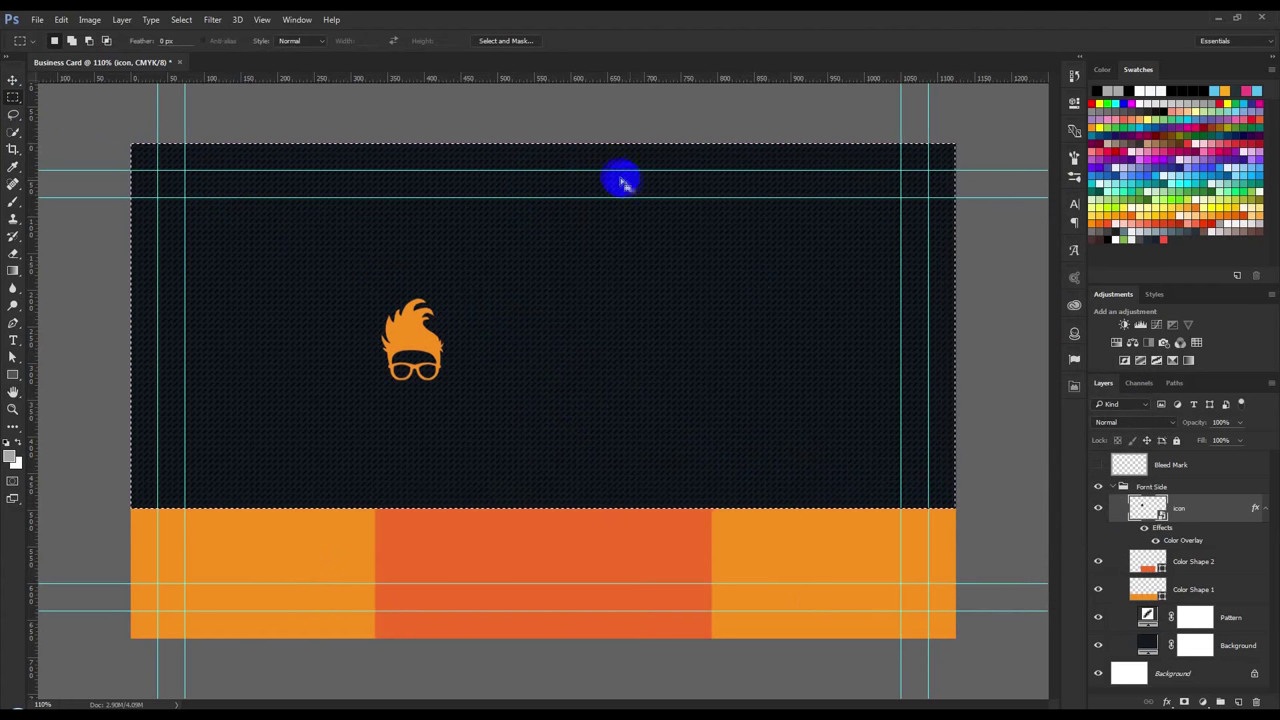
left_click_drag(133, 170, 953, 505)
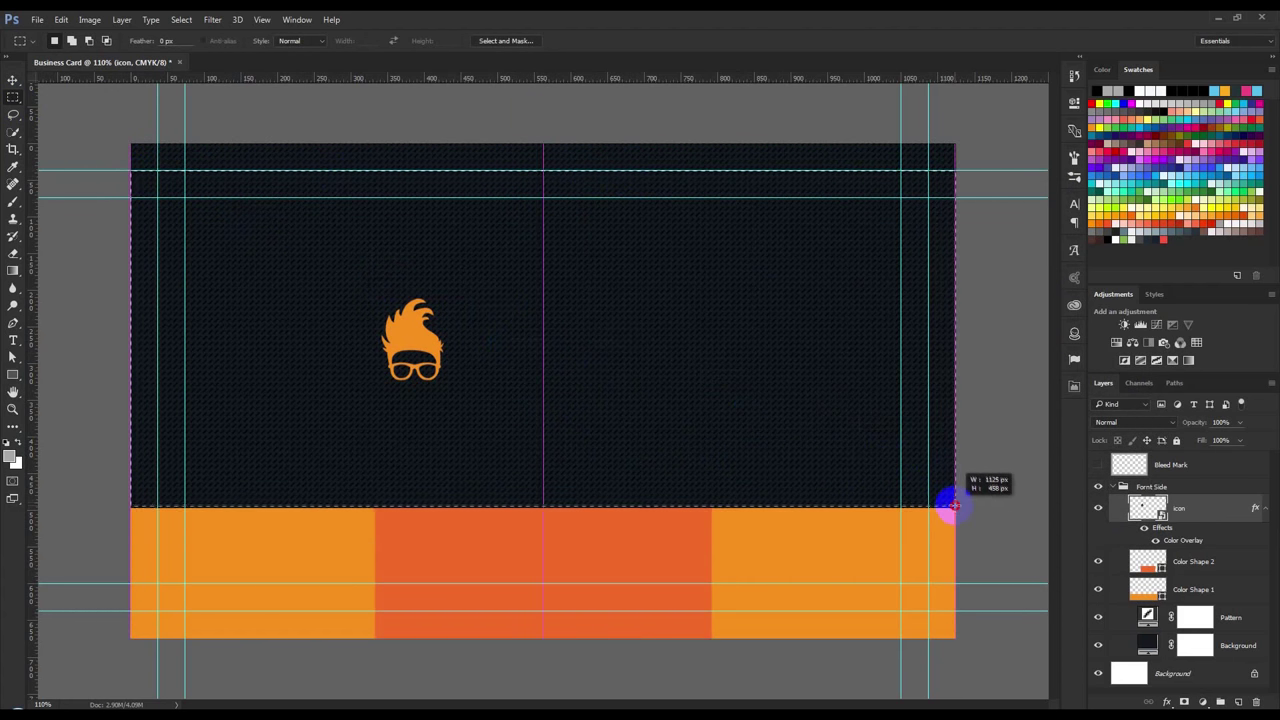
left_click_drag(953, 505, 953, 507)
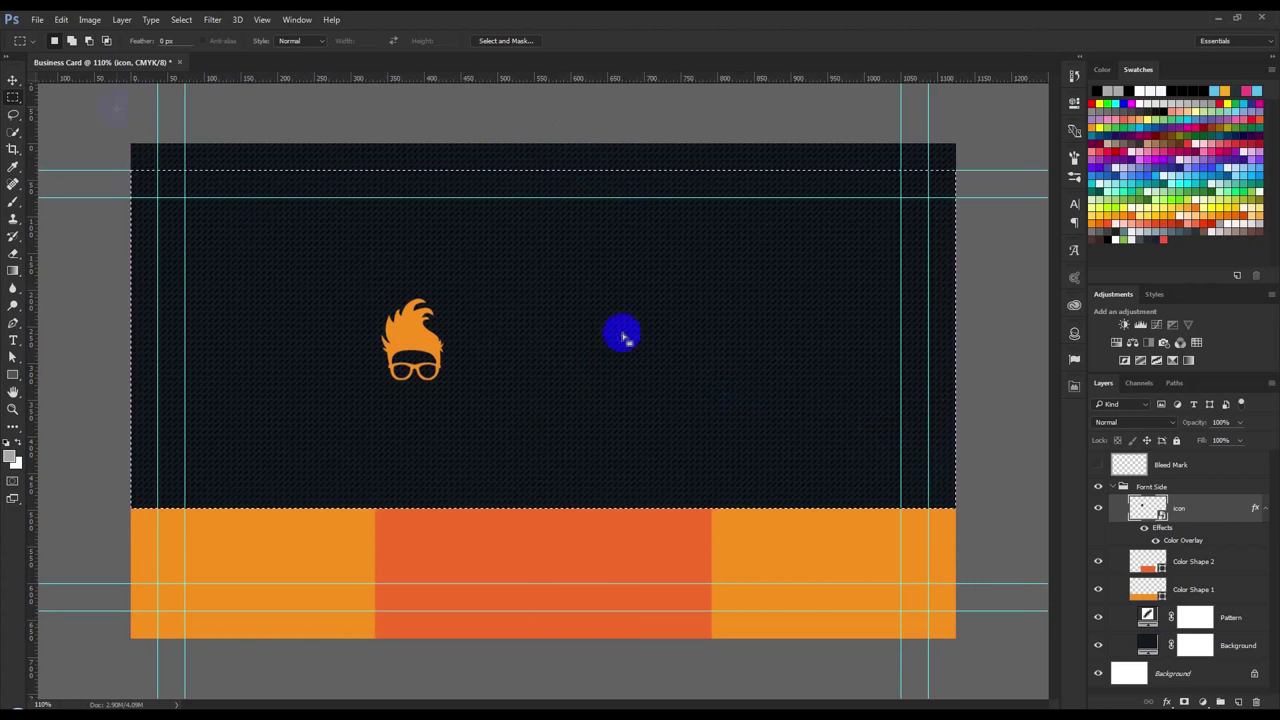
left_click(13, 80)
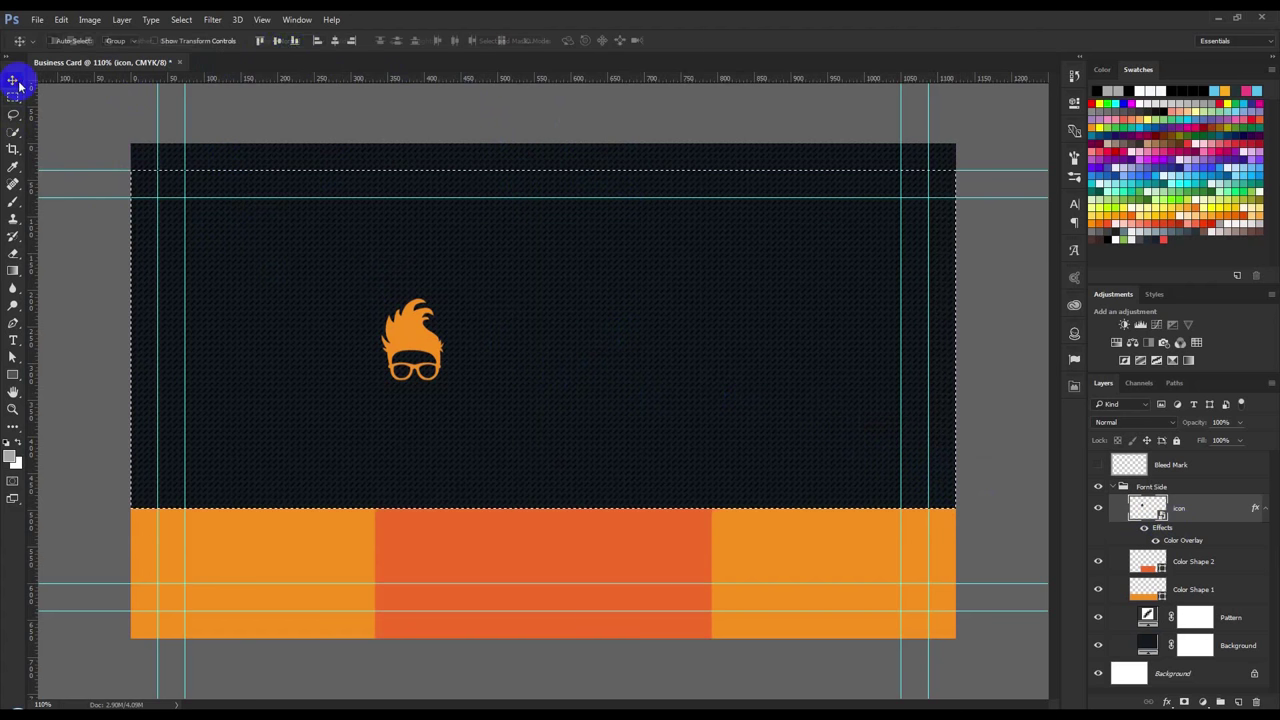
left_click(335, 41)
key("ctrl+z")
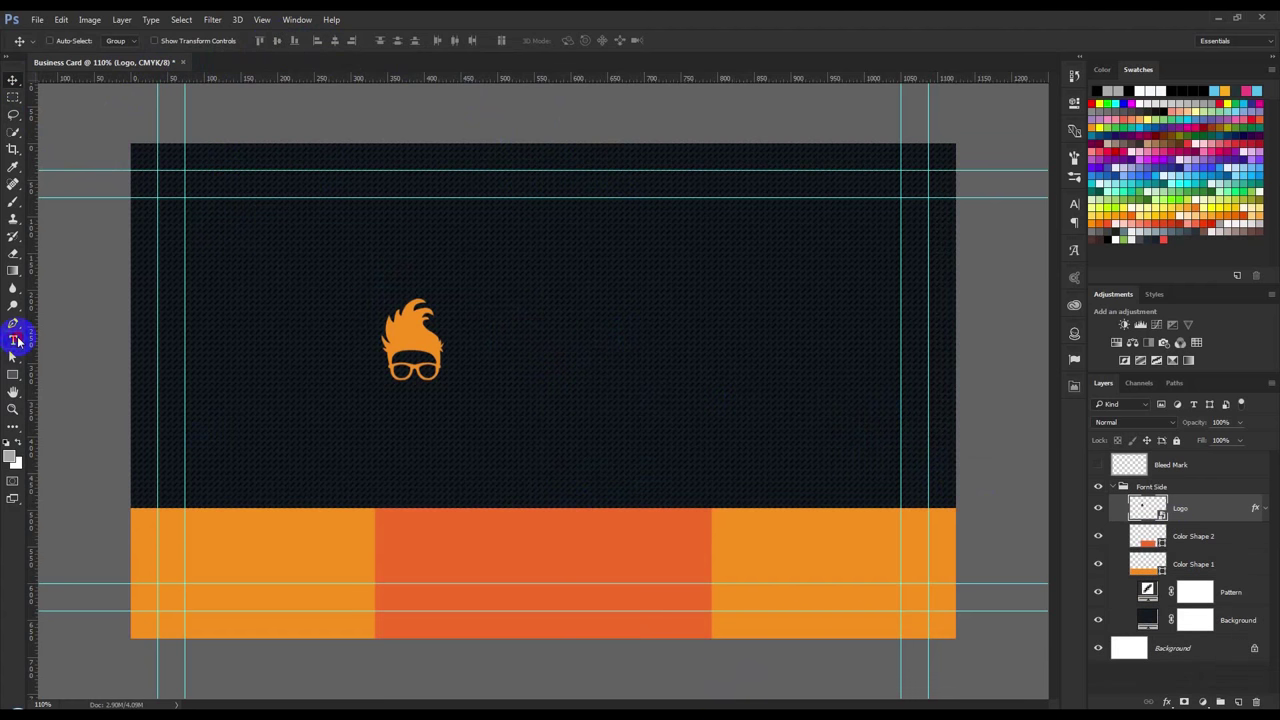
Pick the Type tool (Roboto Slab Bold, 60 px) and zoom in near the logo
left_click(15, 341)
scroll(368, 293, "up", 1)
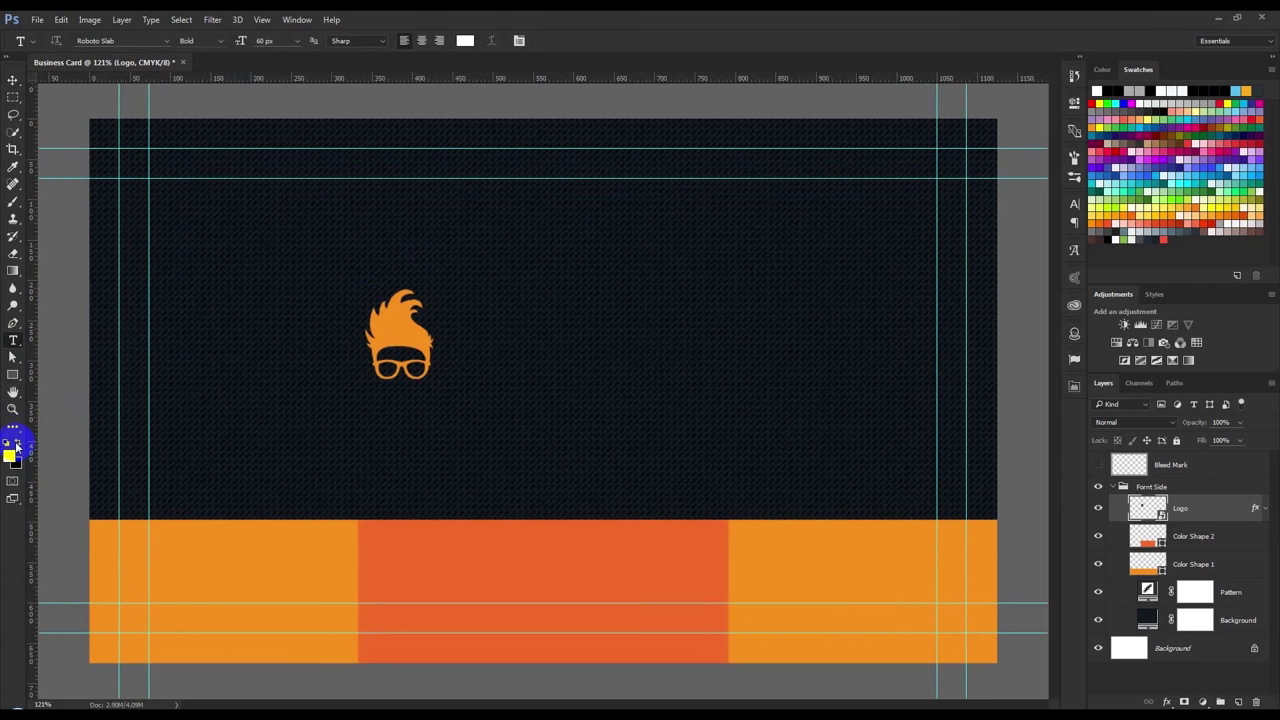
scroll(477, 317, "up", 3)
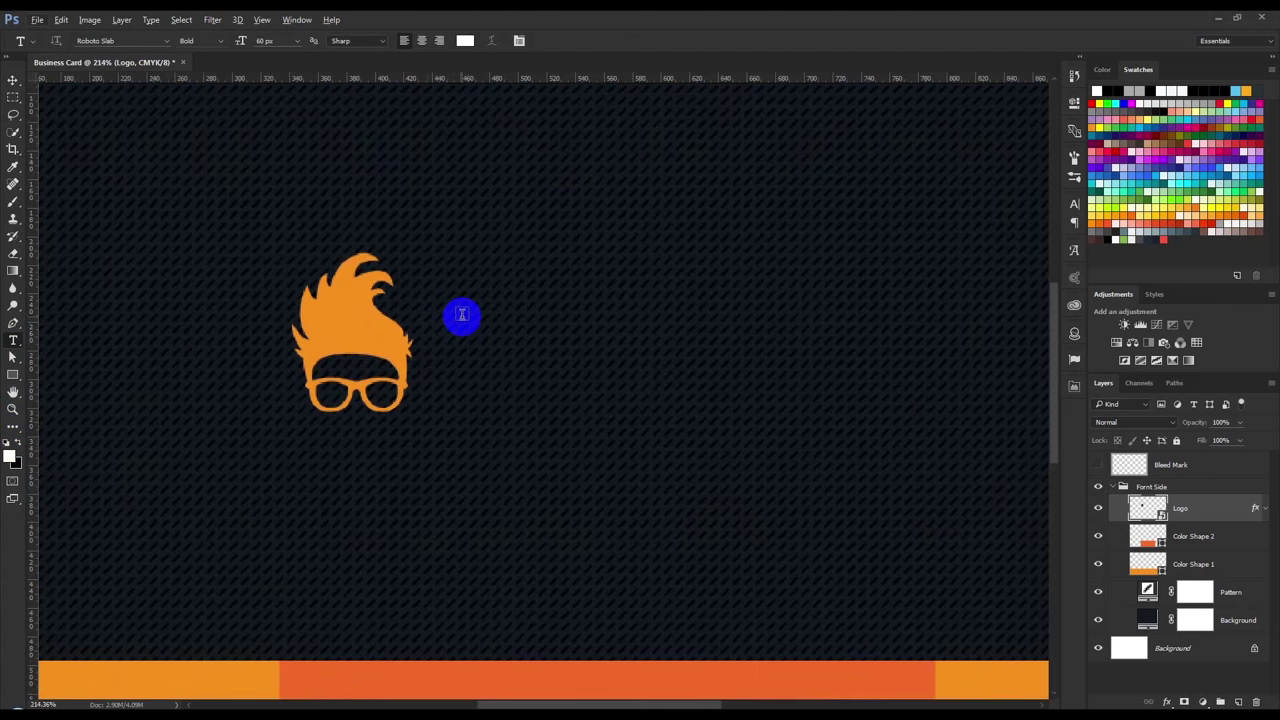
Type the heading HASS HASIB beside the logo, replacing the first attempt, and zoom out
left_click(462, 316)
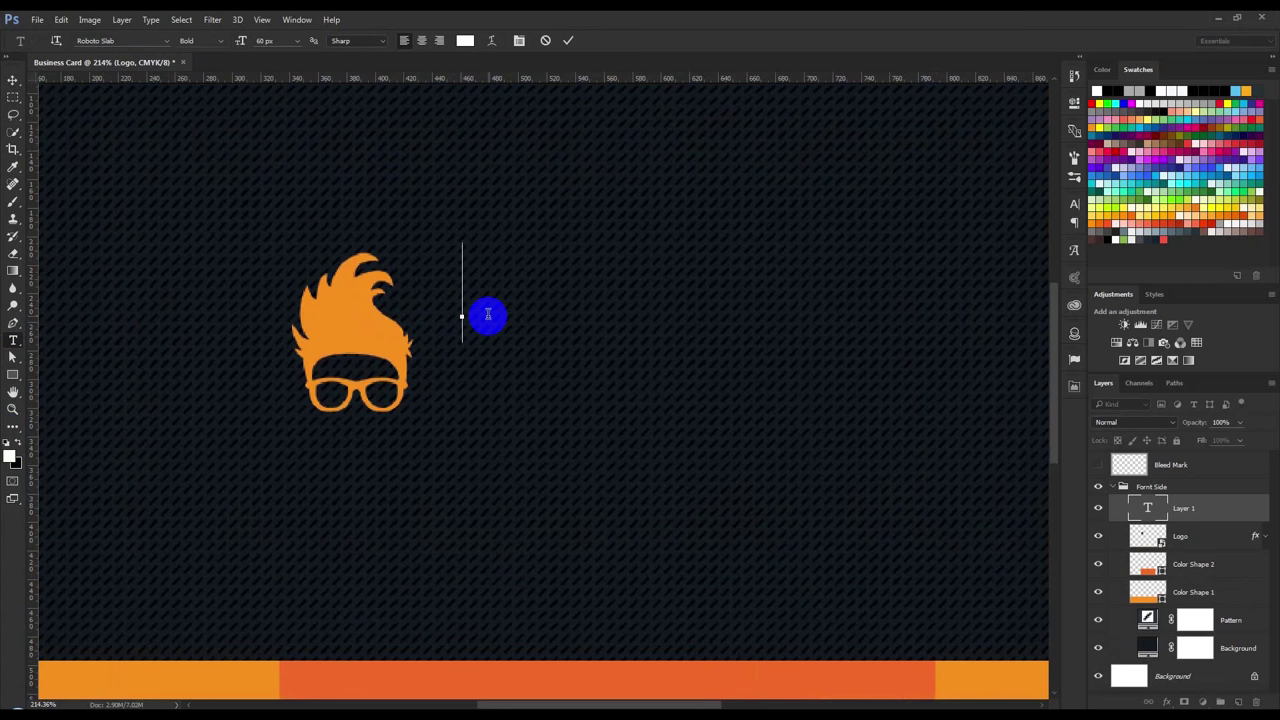
type("Ha")
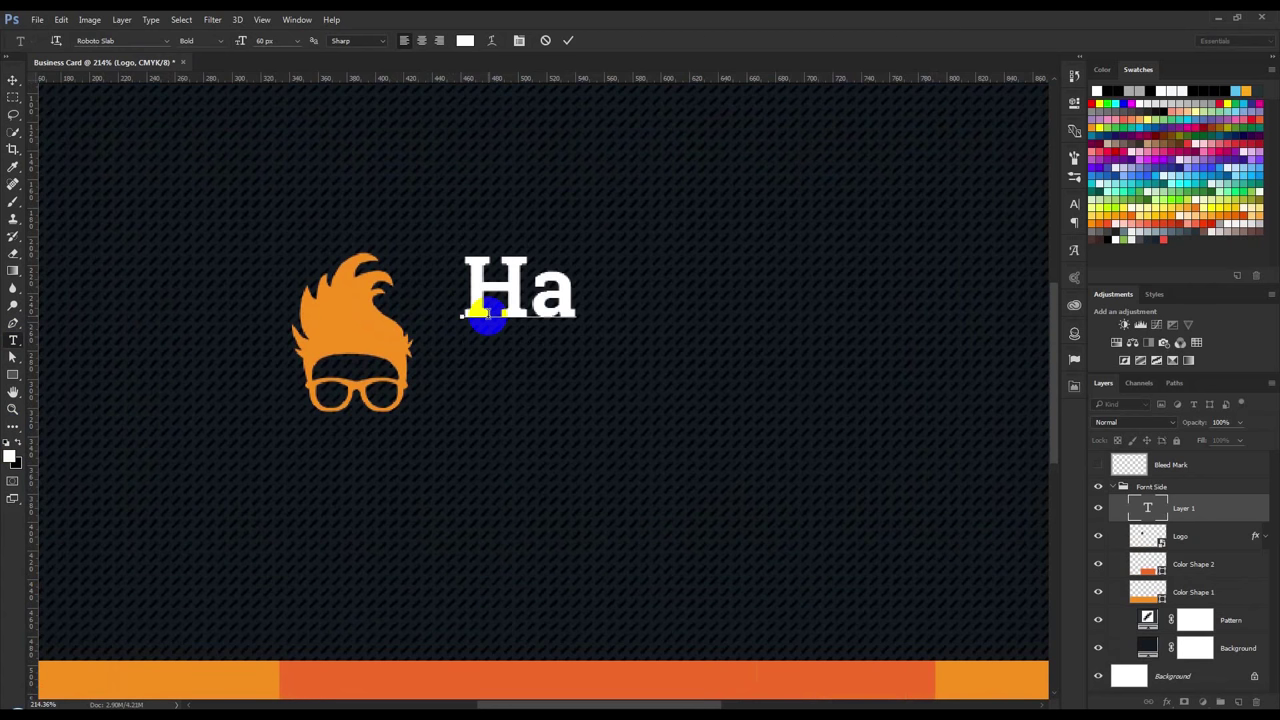
key("BackSpace")
type("A")
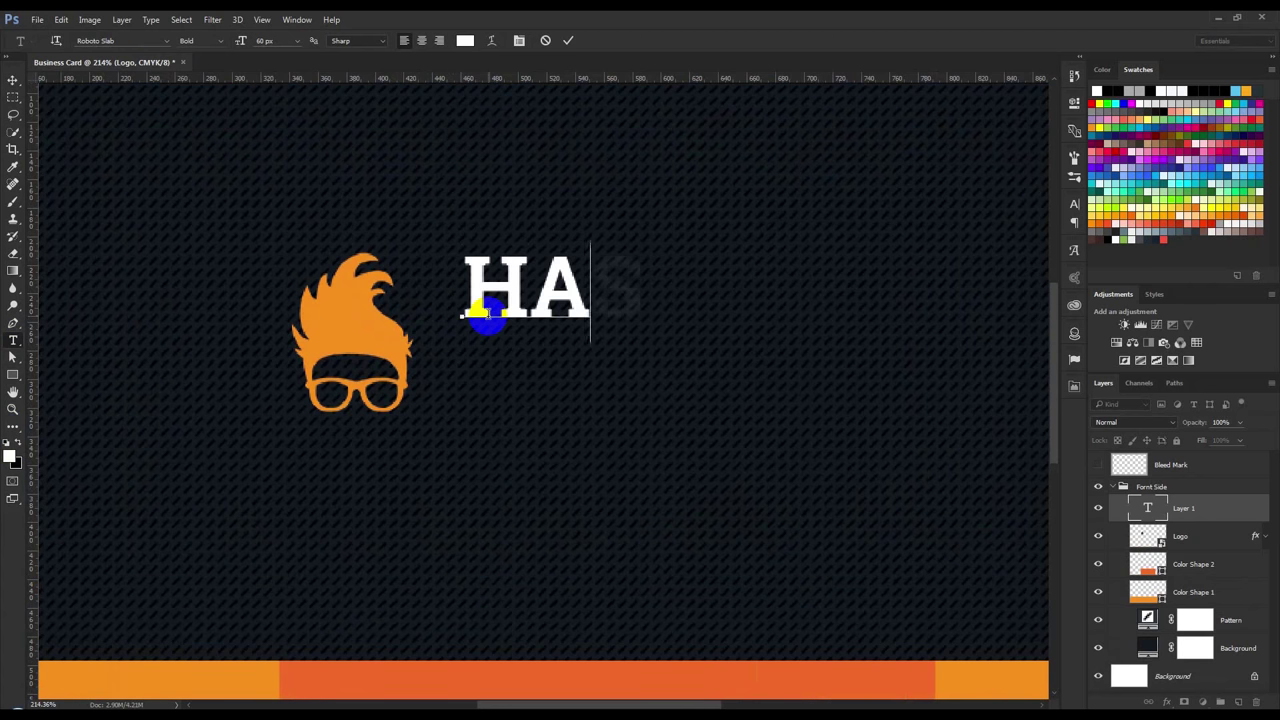
type("SIB ")
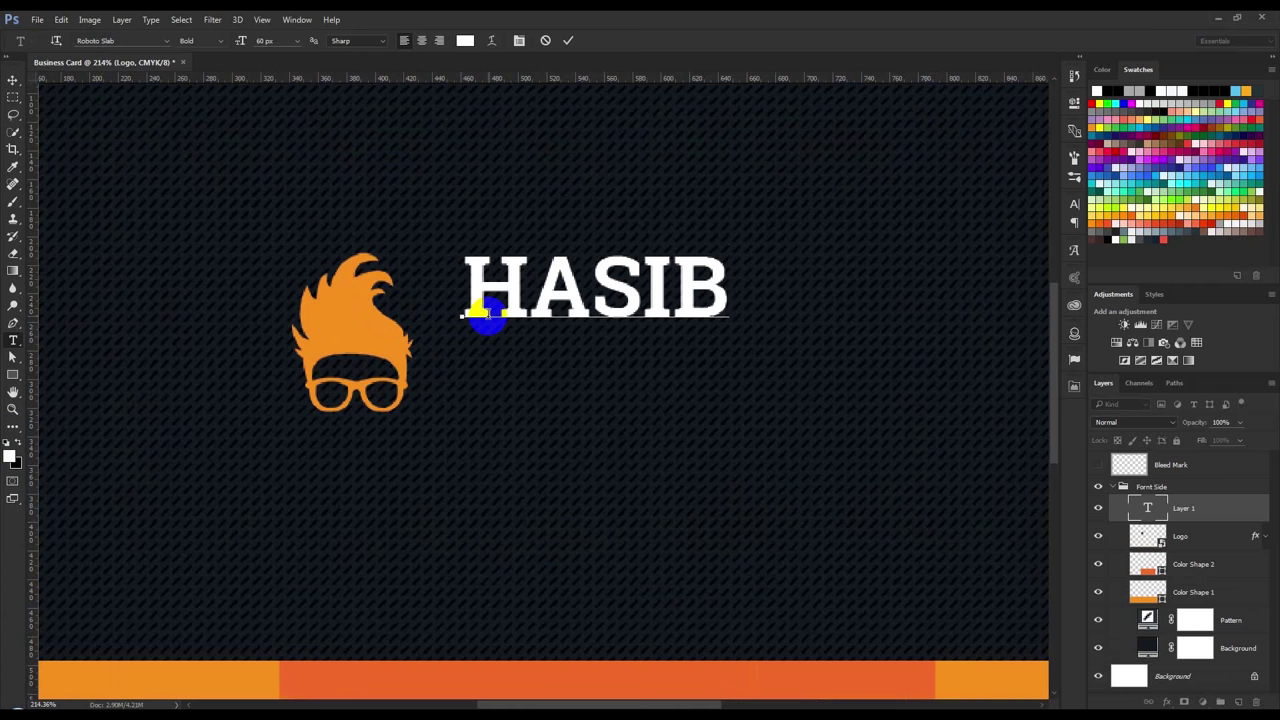
type("IMTI")
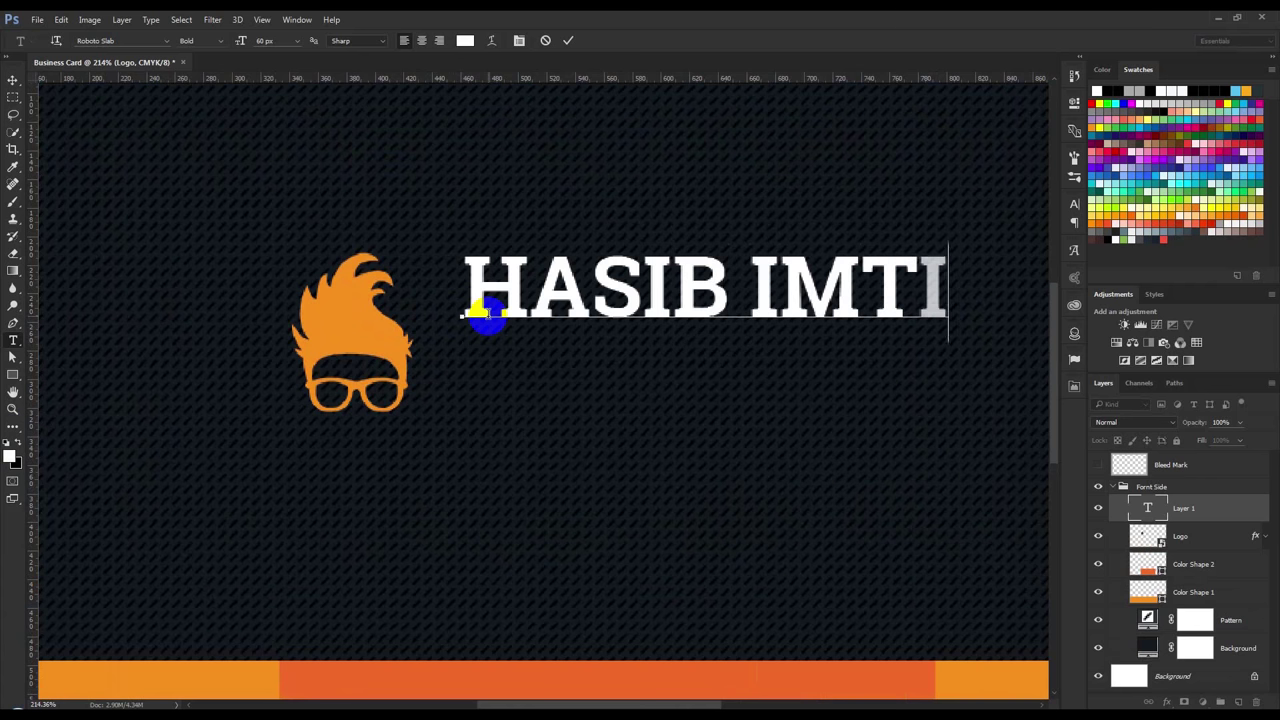
triple_click(484, 314)
type("HASS HASIB")
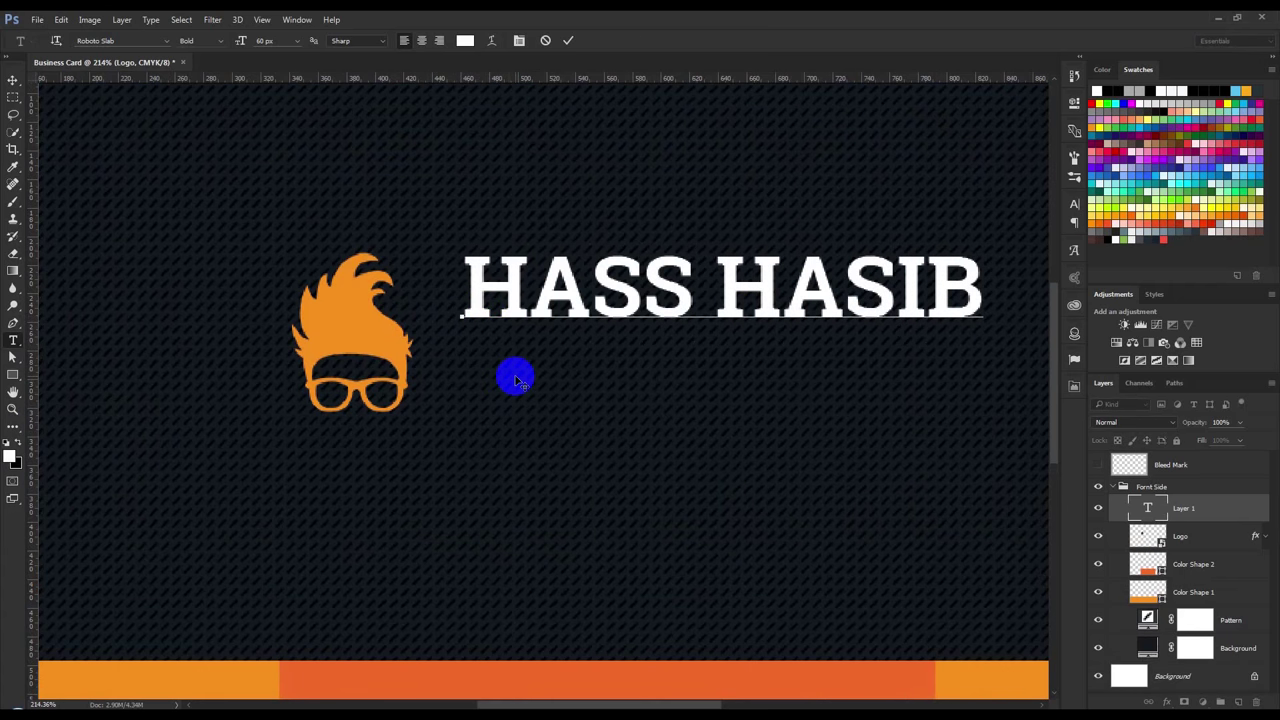
key("ctrl+0")
key("ctrl+minus")
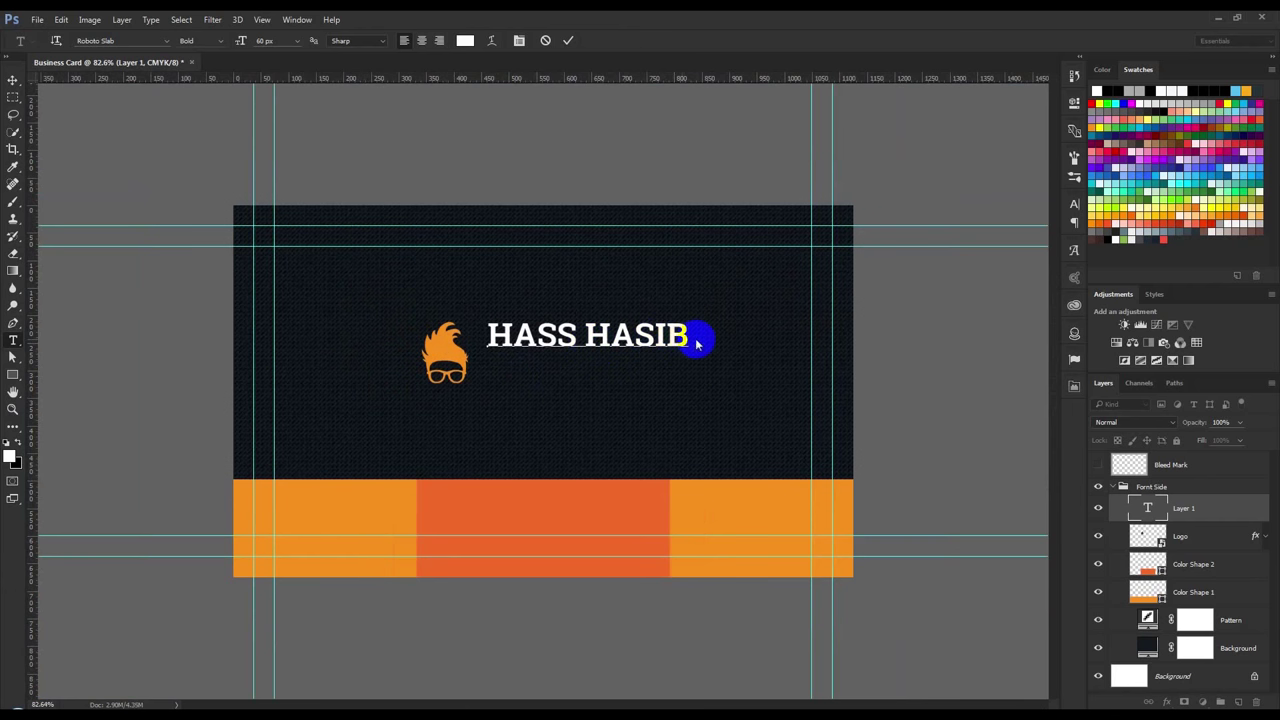
Compare Nexa, Roboto and Lato on the heading and settle on Nexa Bold
left_click_drag(668, 335, 366, 329)
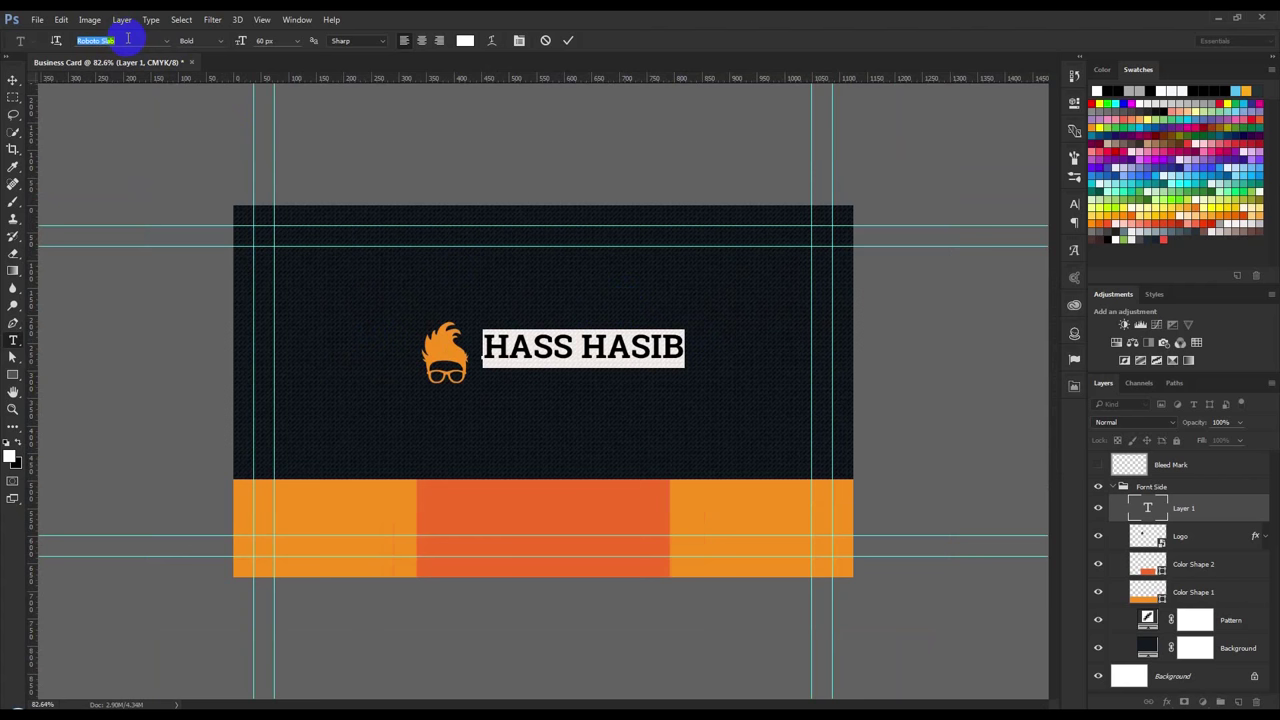
type("nexa")
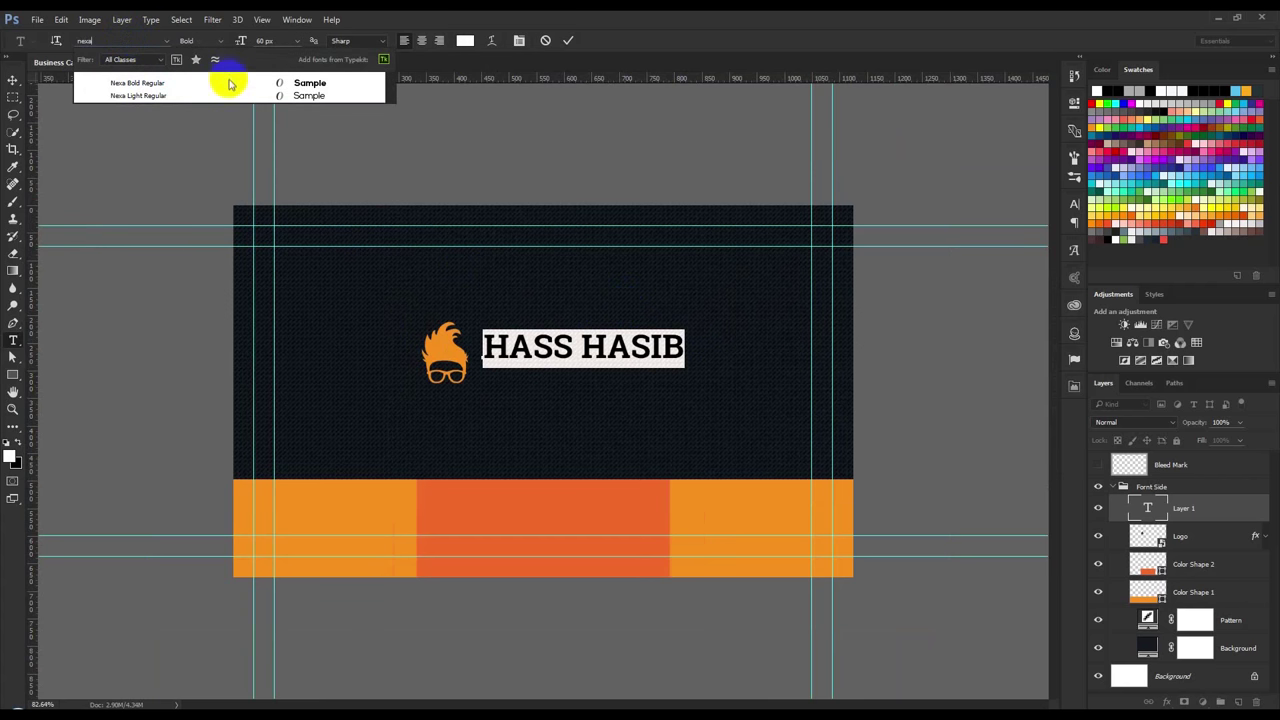
left_click(229, 82)
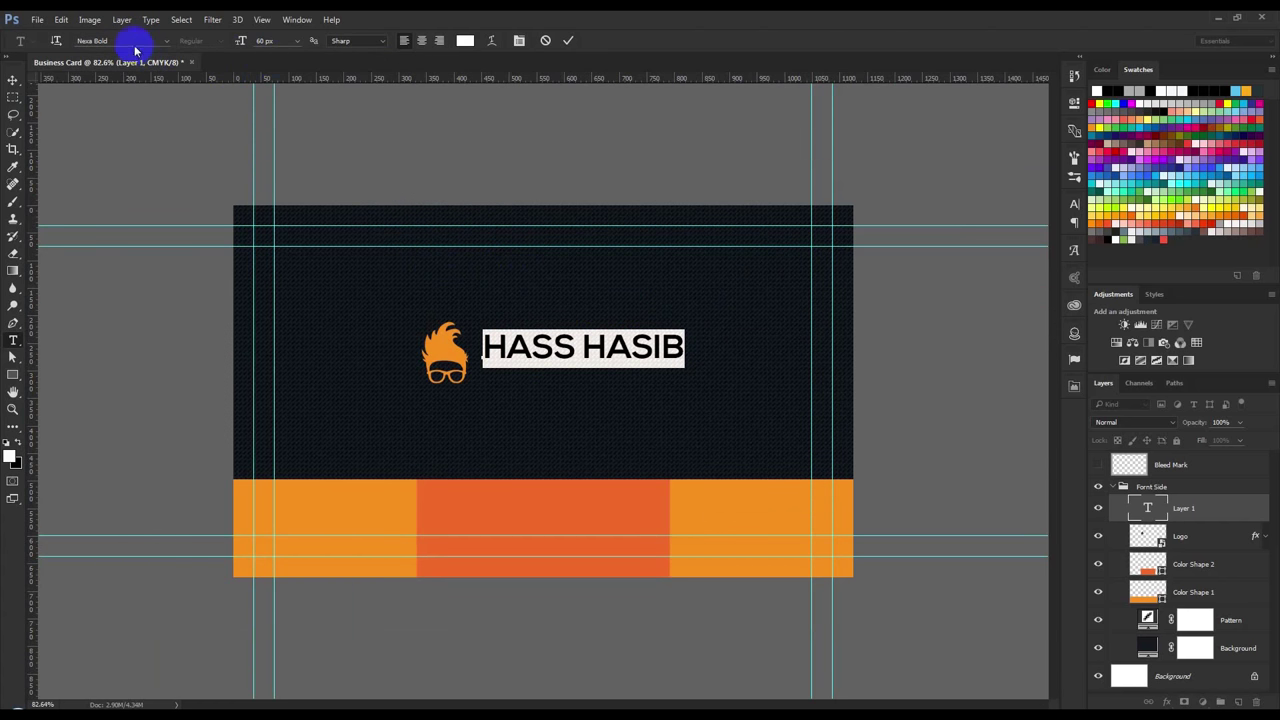
type("robo")
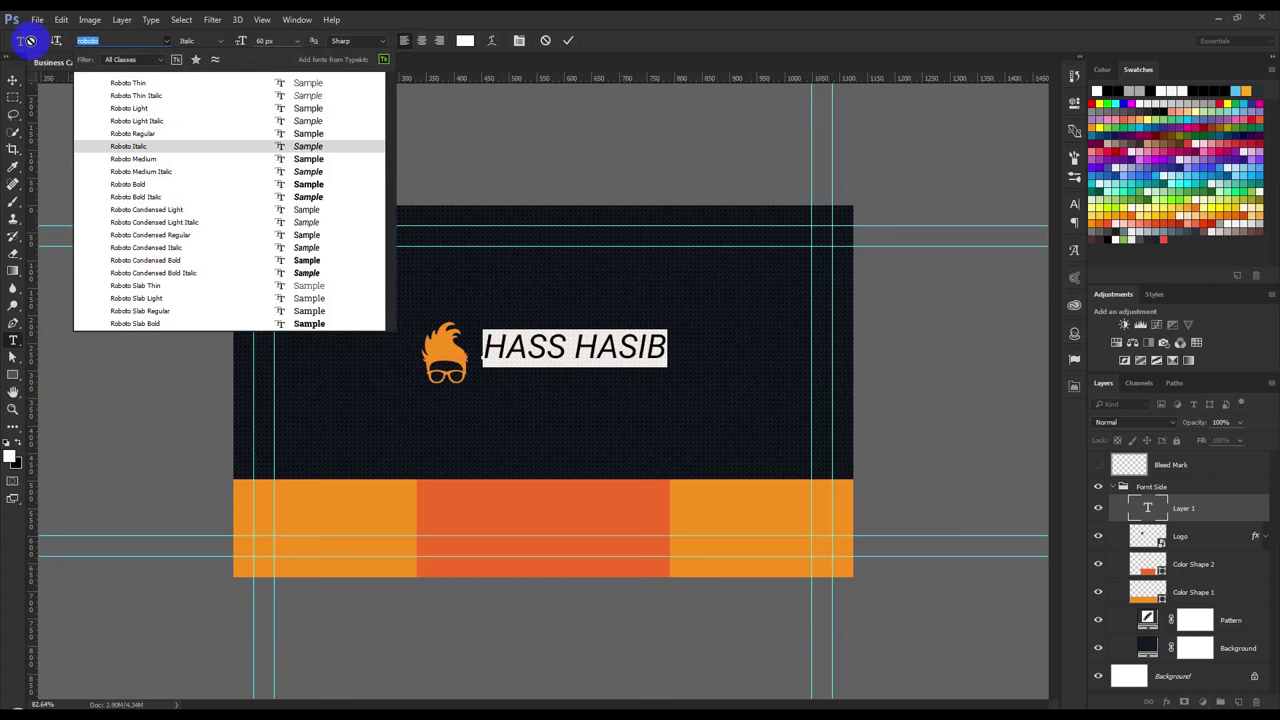
type("lato")
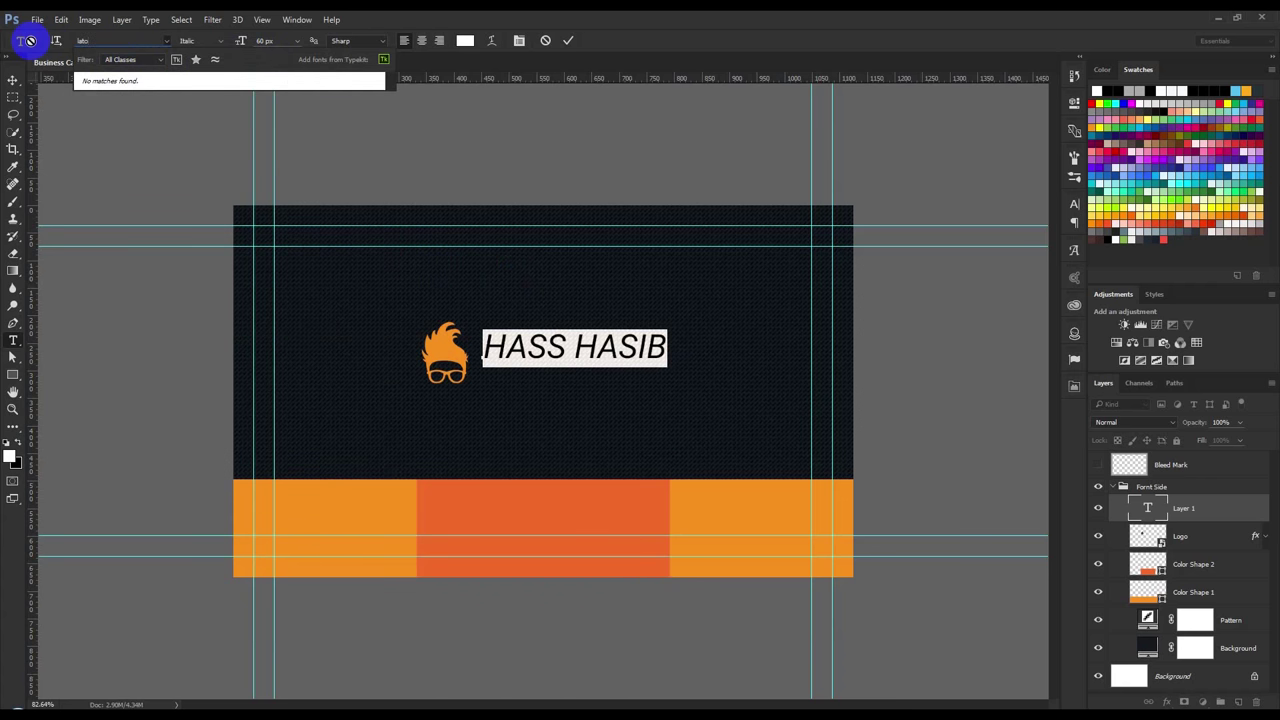
key("BackSpace")
key("BackSpace")
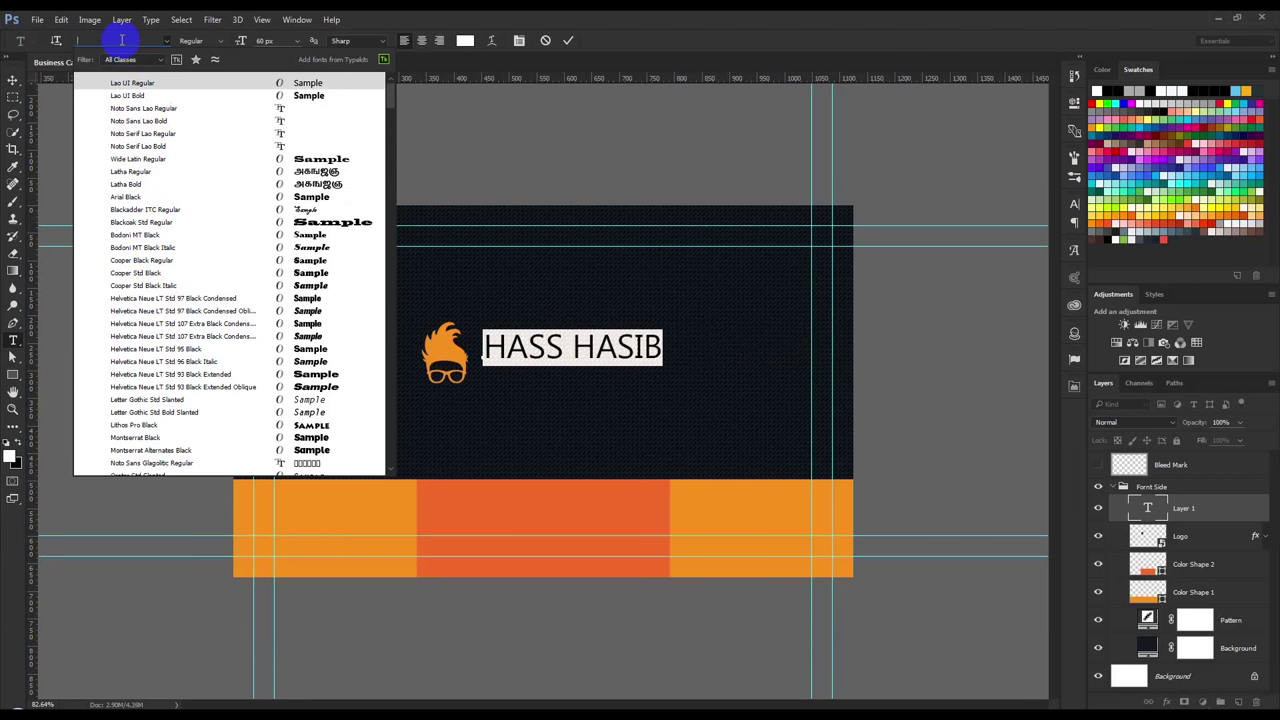
type("nexa")
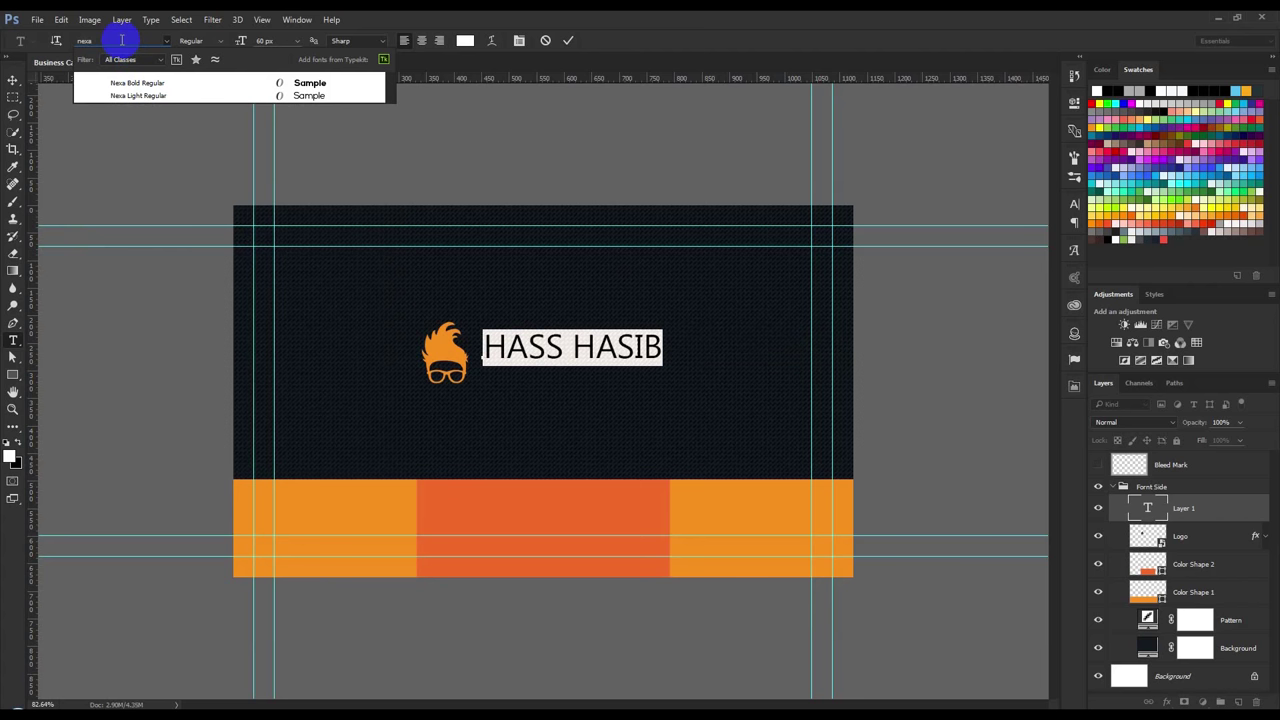
left_click(143, 87)
left_click(607, 271)
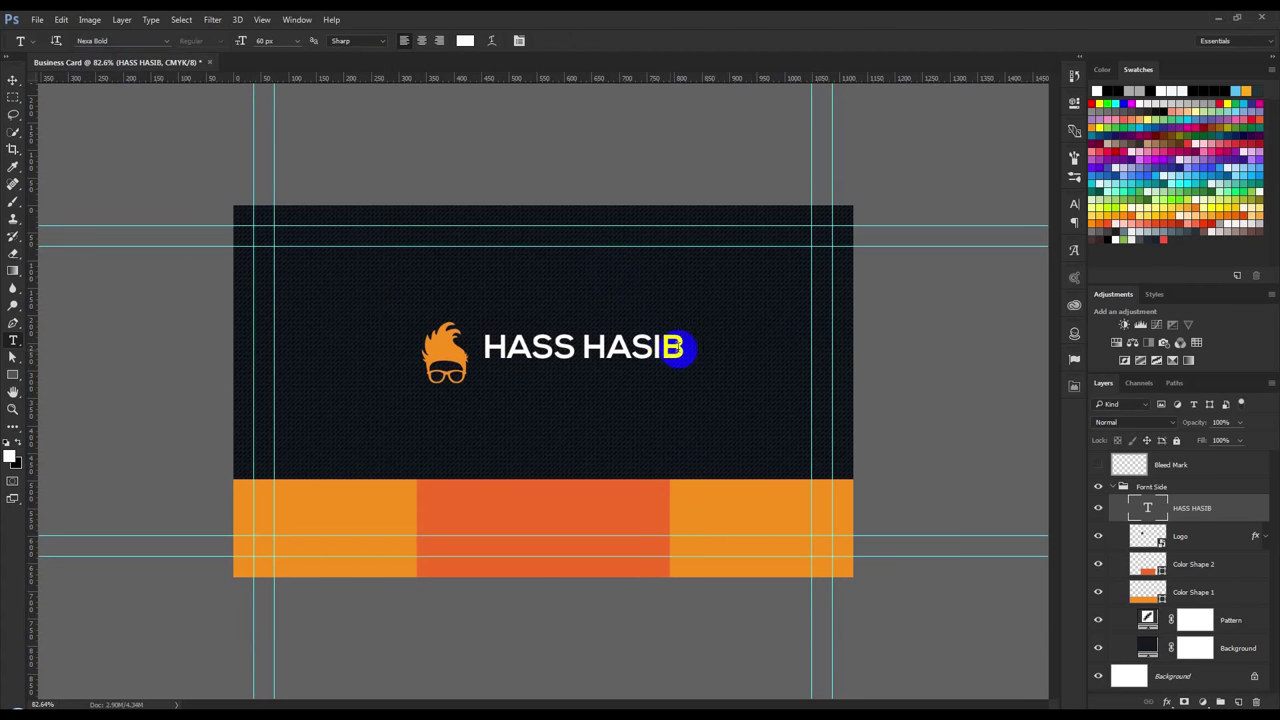
Set the whole HASS HASIB heading back to Roboto Slab Bold
left_click_drag(676, 350, 318, 338)
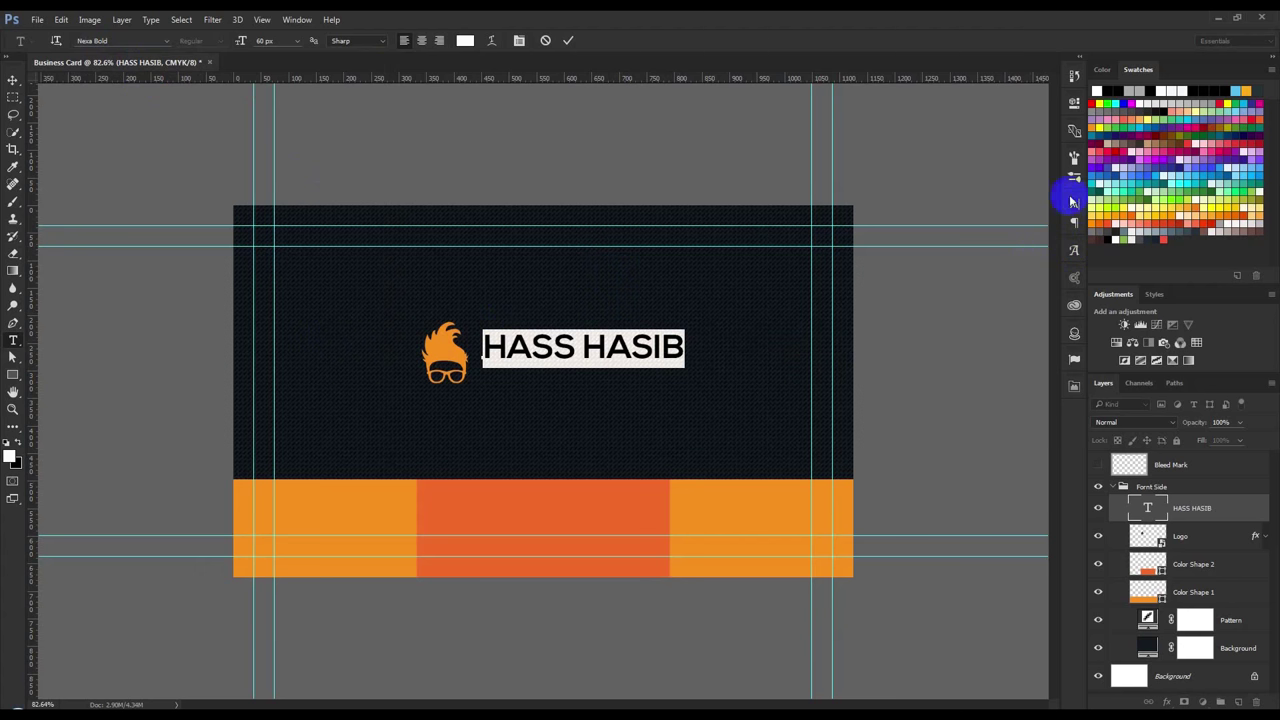
left_click(1075, 206)
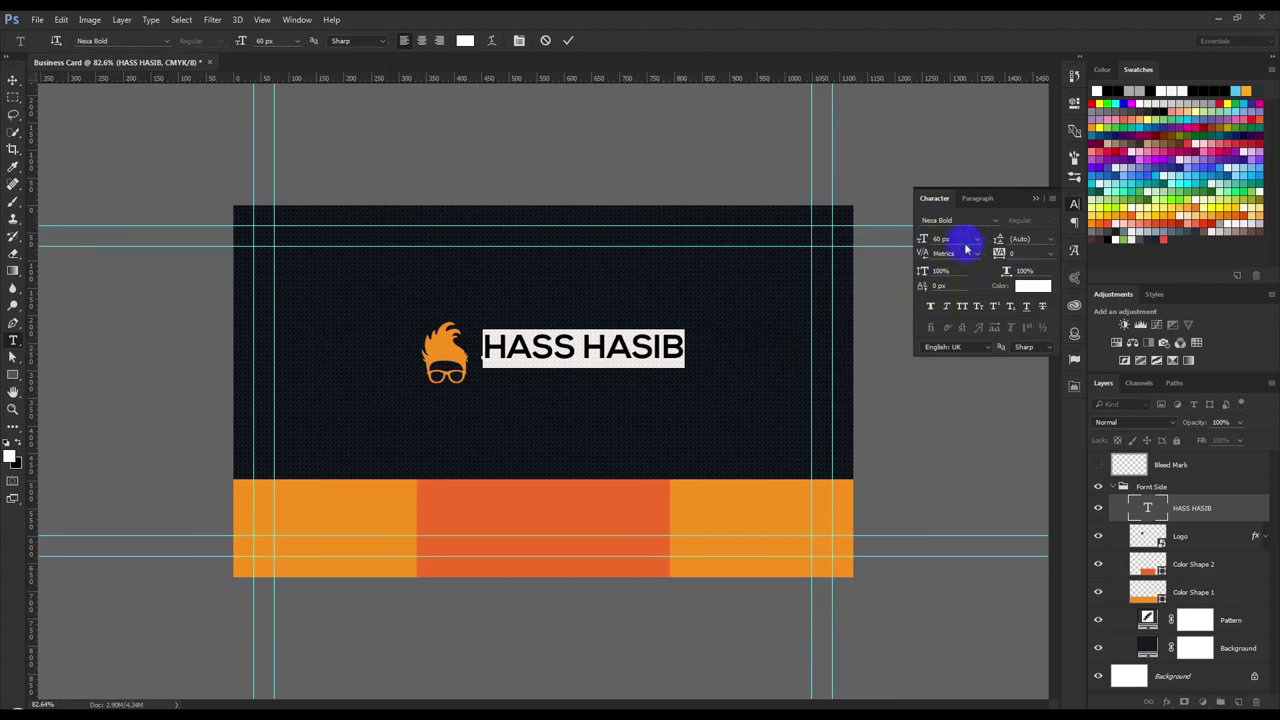
left_click(1035, 200)
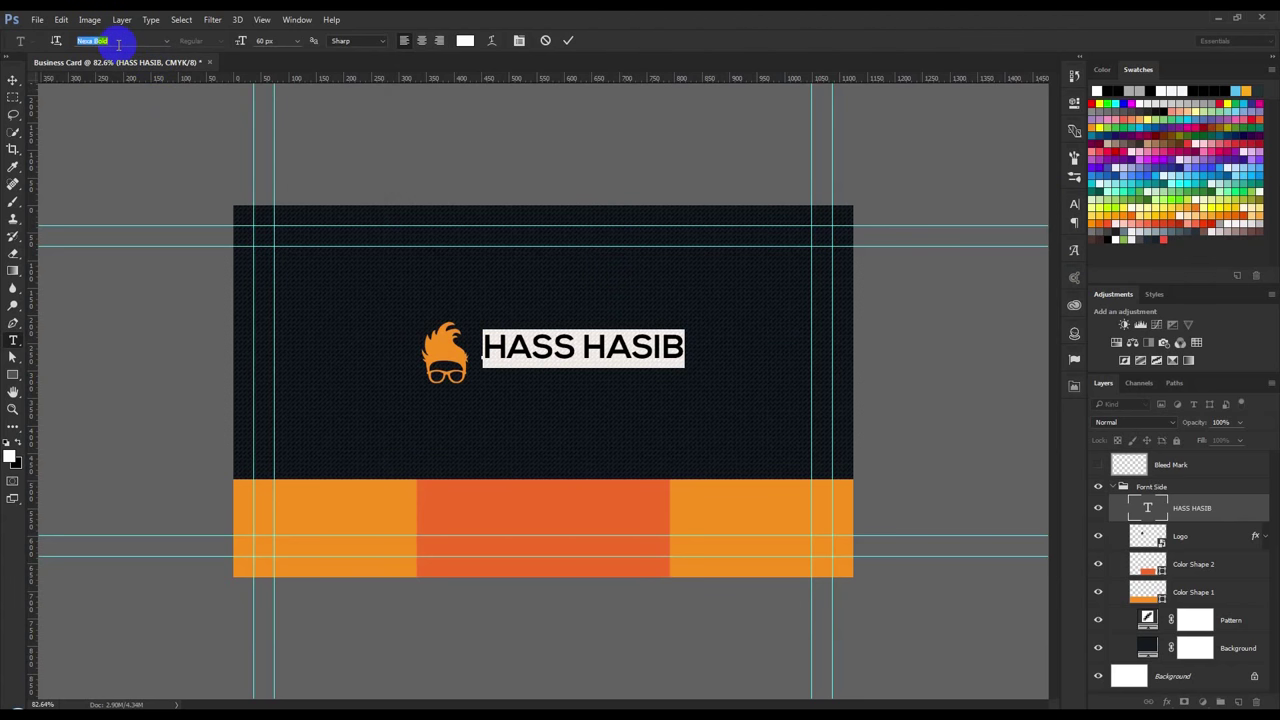
type("roboto")
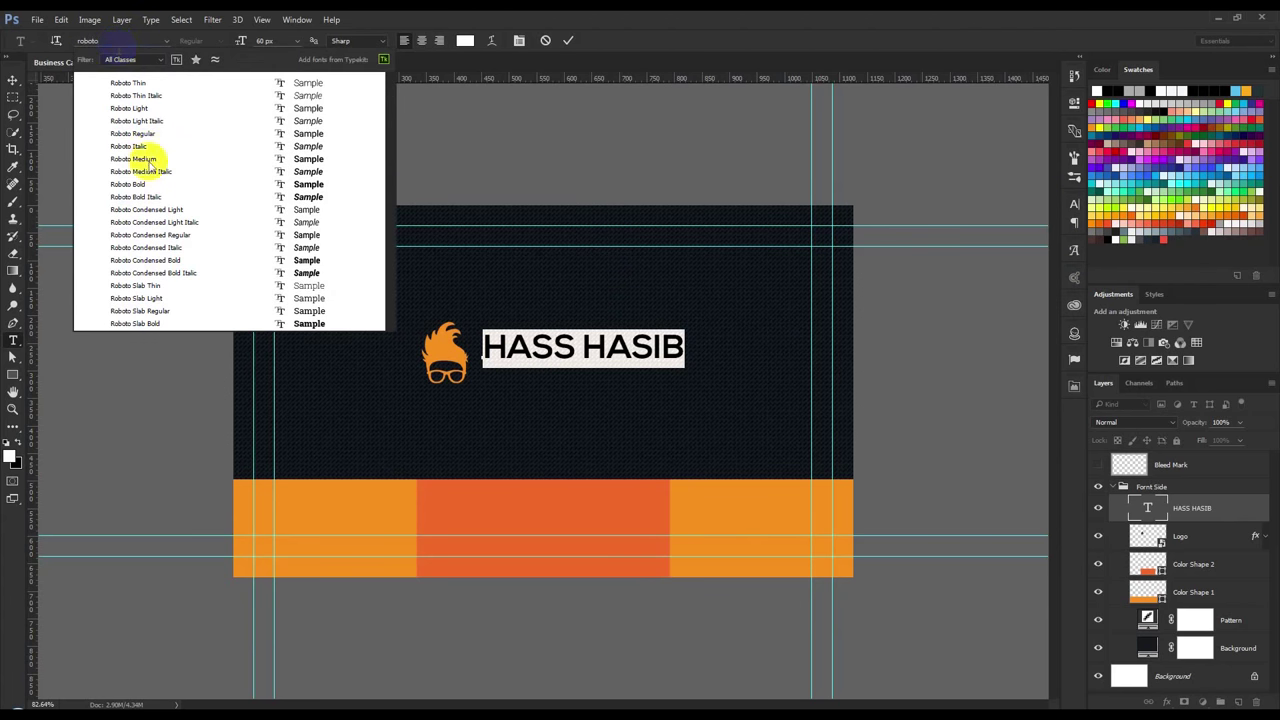
left_click(175, 323)
key("ctrl+Return")
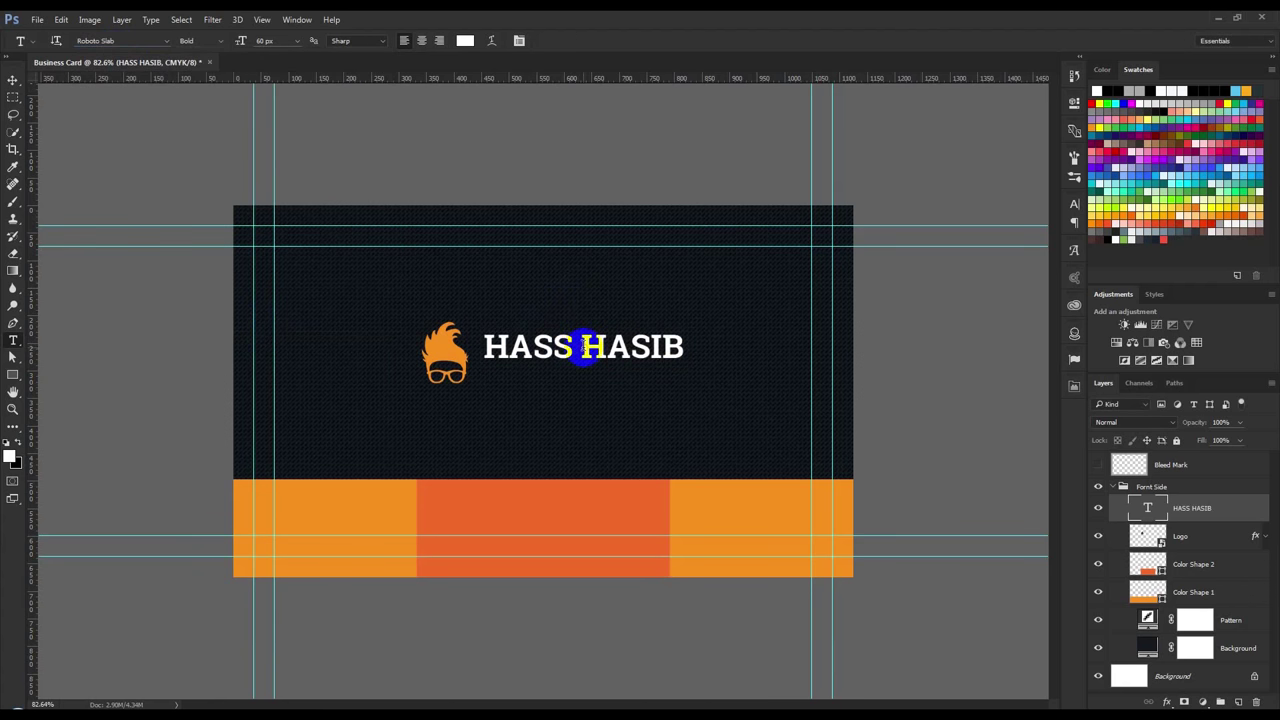
Delete the space so the name reads HASSHASIB, then select HASIB
left_click(576, 347)
key("BackSpace")
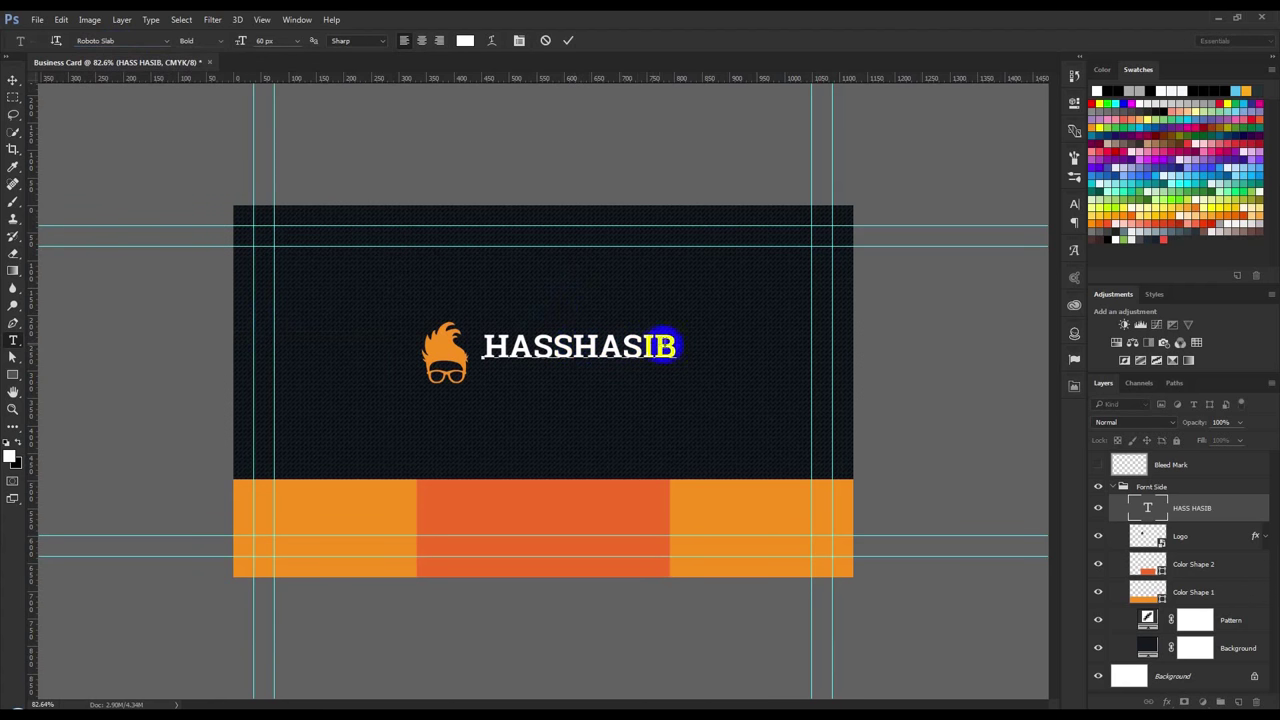
left_click_drag(668, 346, 578, 346)
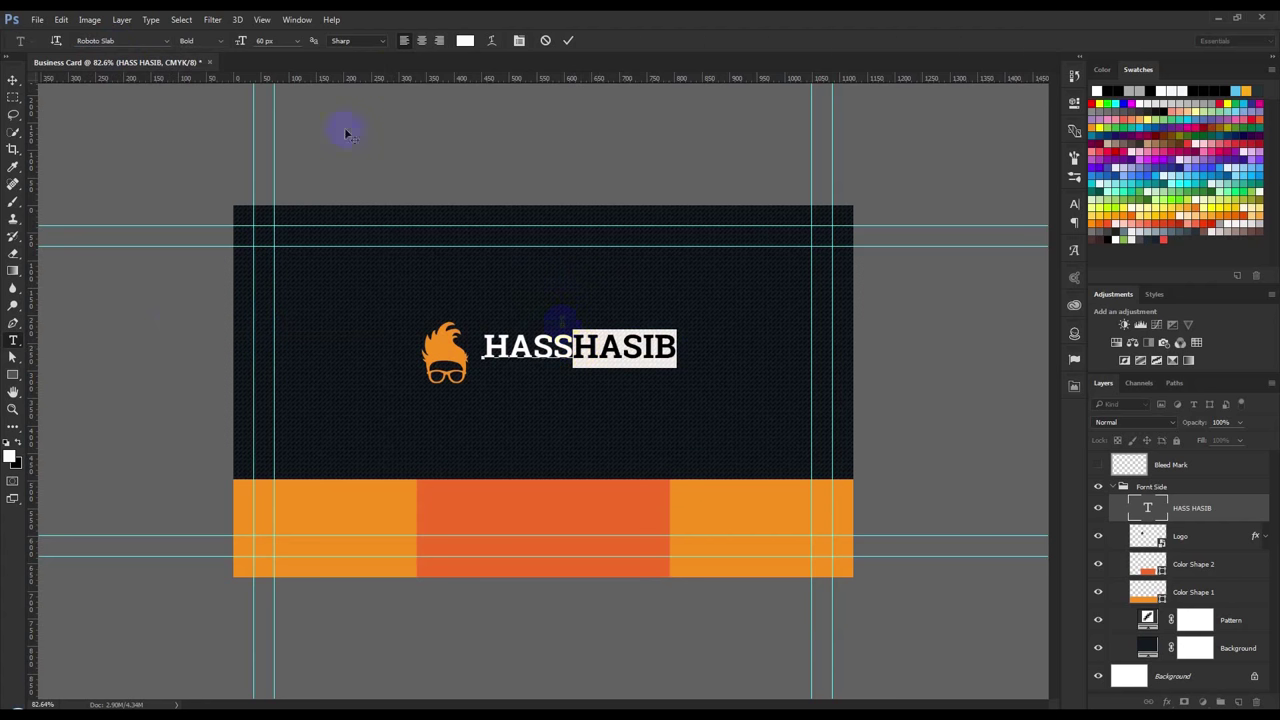
Set HASIB to Light weight and nudge the name slightly into place
left_click(220, 40)
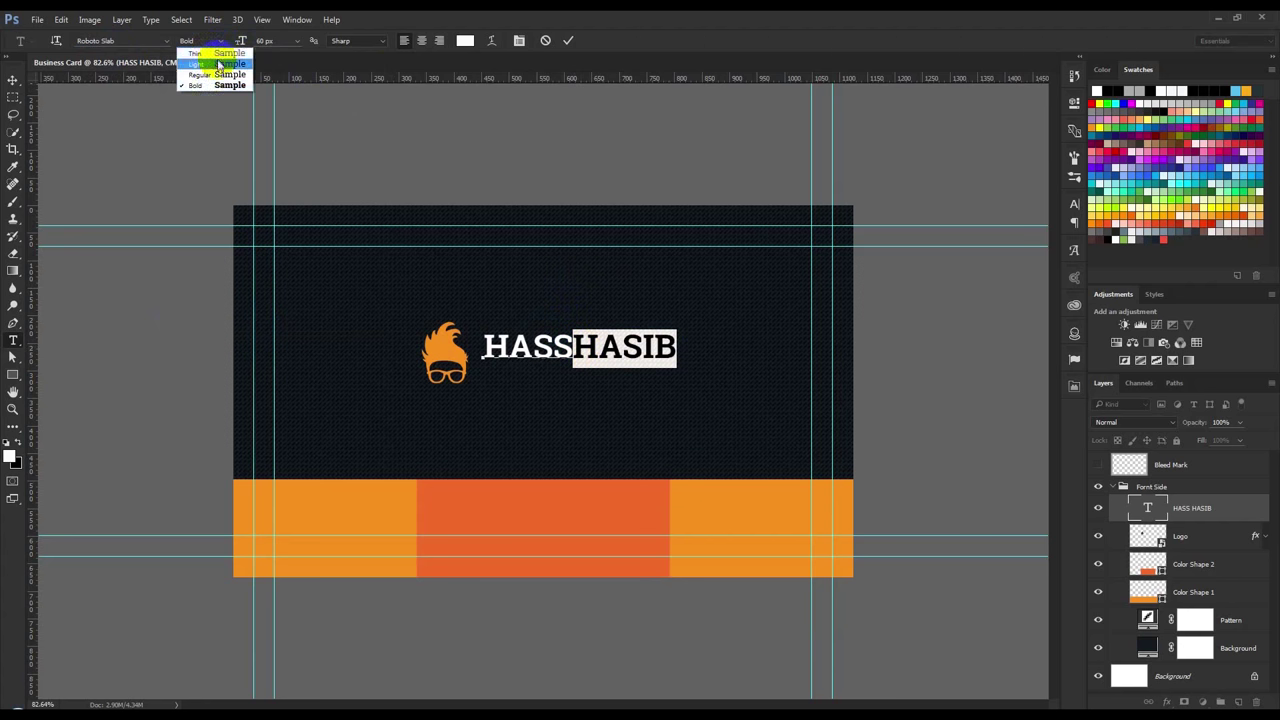
left_click(219, 64)
left_click(15, 79)
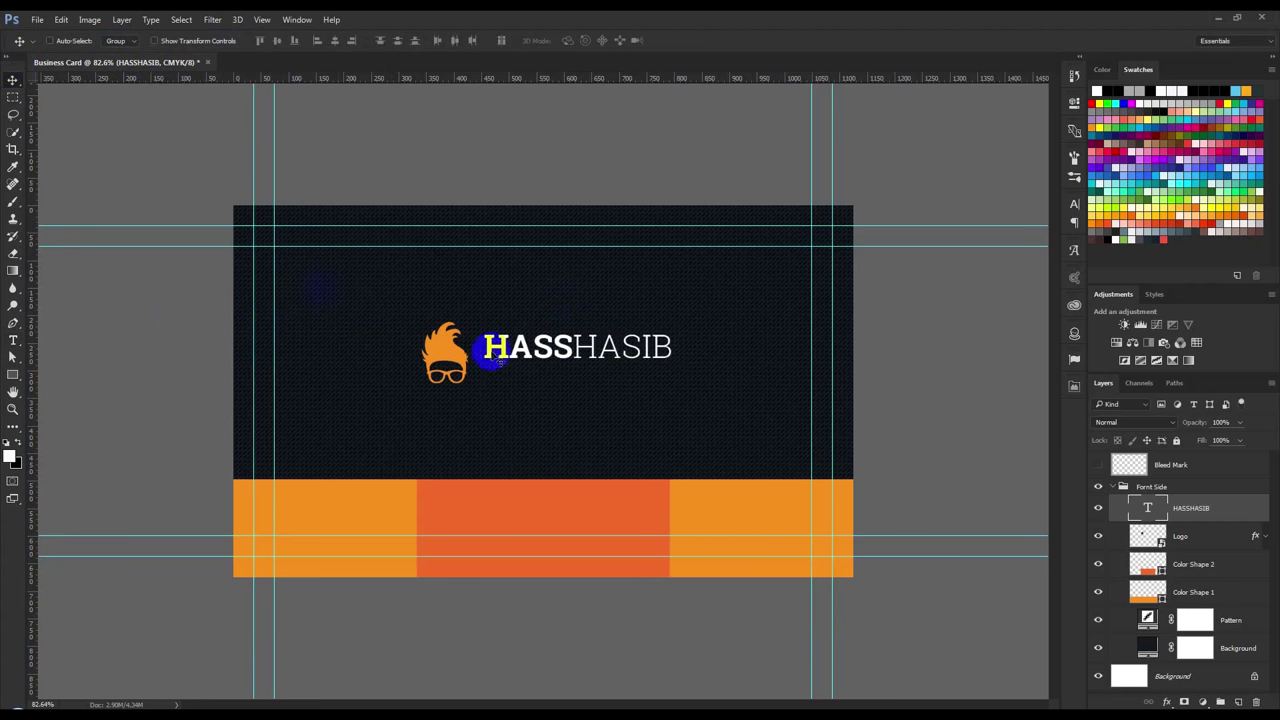
left_click_drag(646, 374, 648, 382)
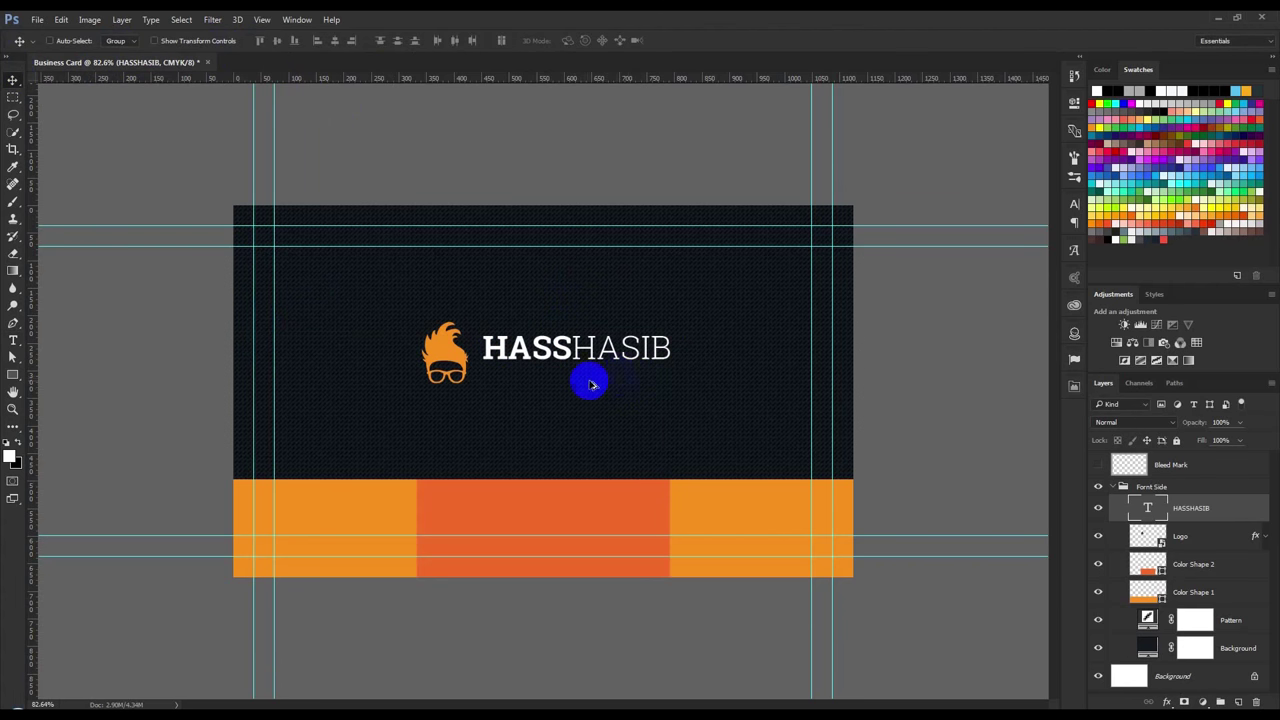
key("ctrl+plus")
Compare Thin, Regular, Light and Bold for HASIB, settling on Regular and committing
double_click(1147, 510)
left_click_drag(592, 318, 775, 318)
left_click(220, 42)
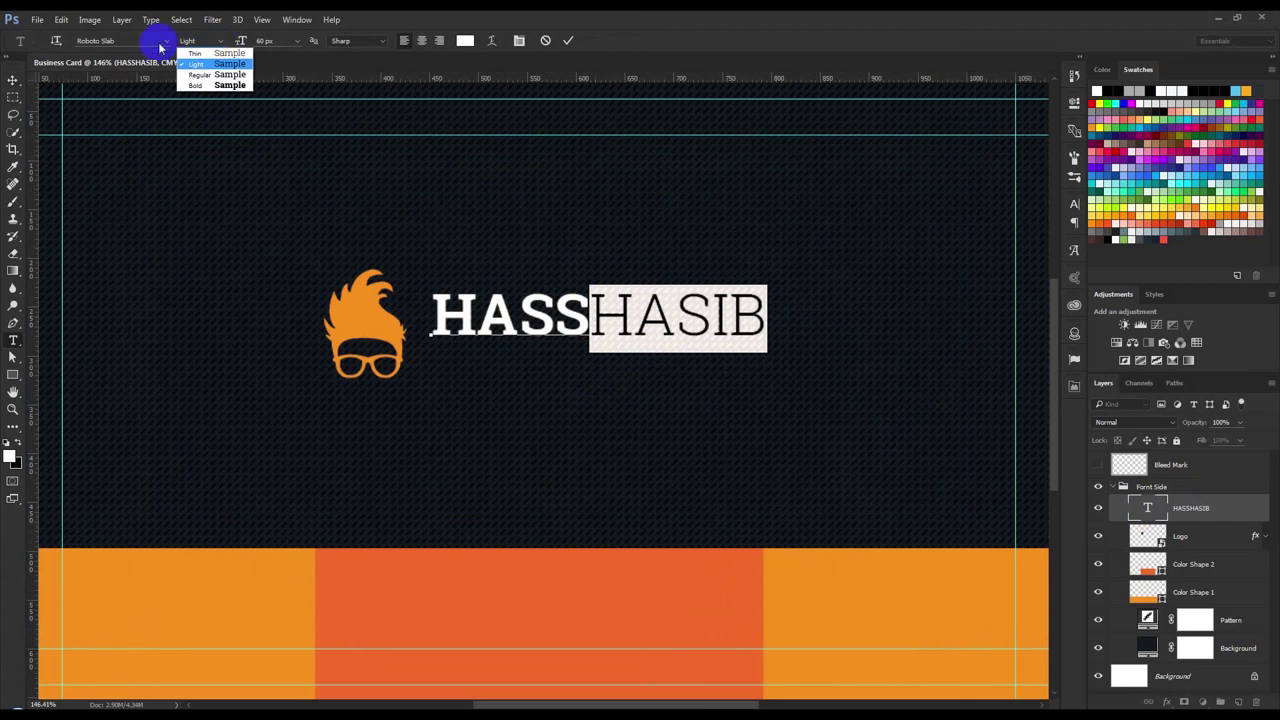
left_click(200, 53)
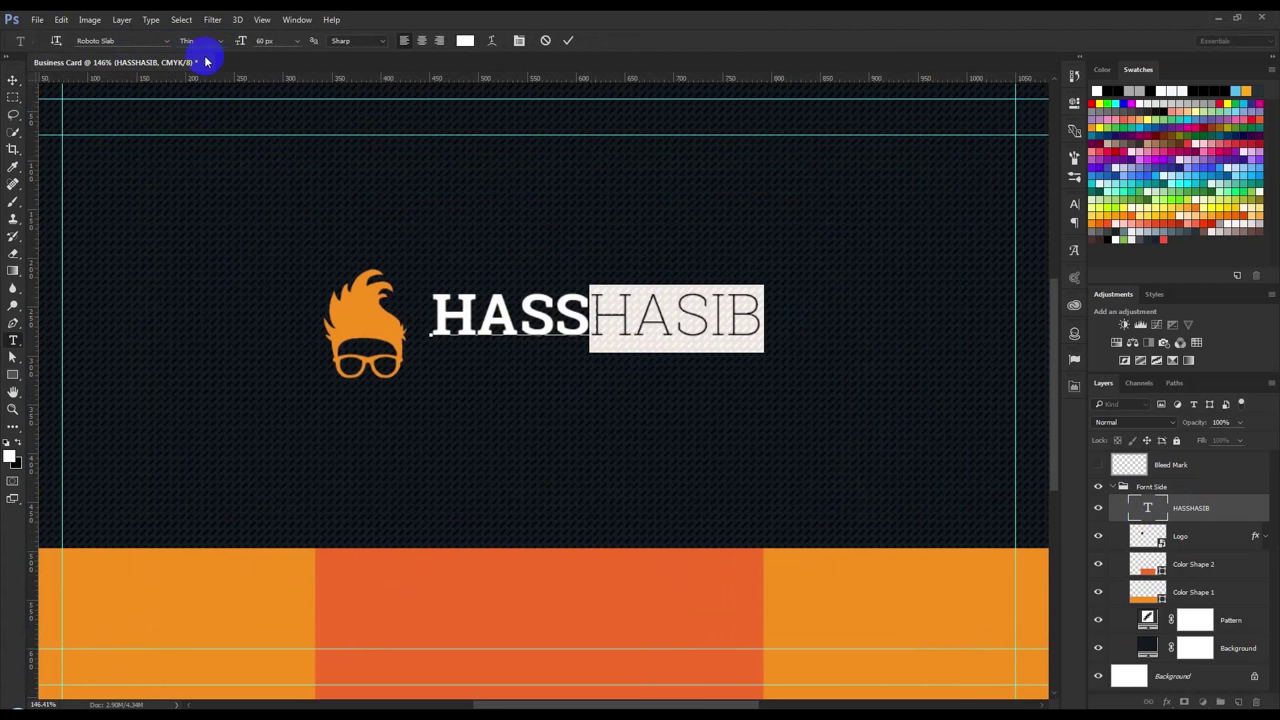
left_click(222, 46)
left_click(215, 79)
left_click(222, 44)
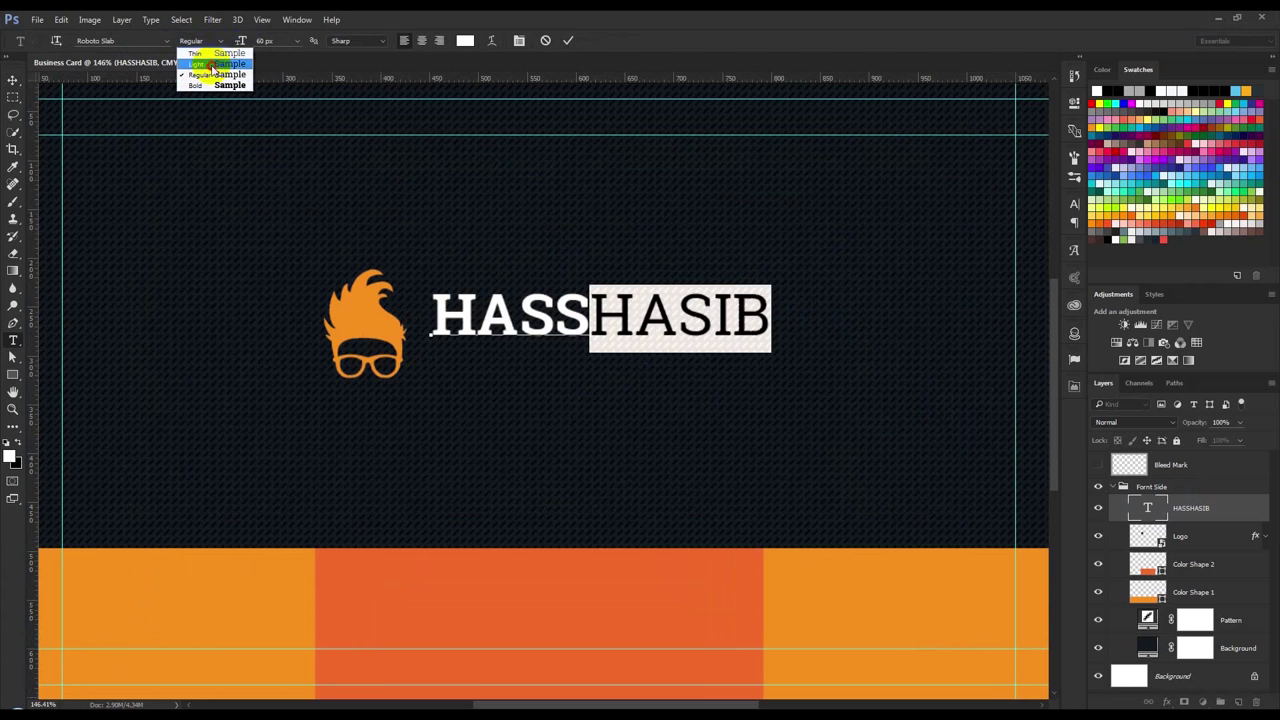
left_click(205, 66)
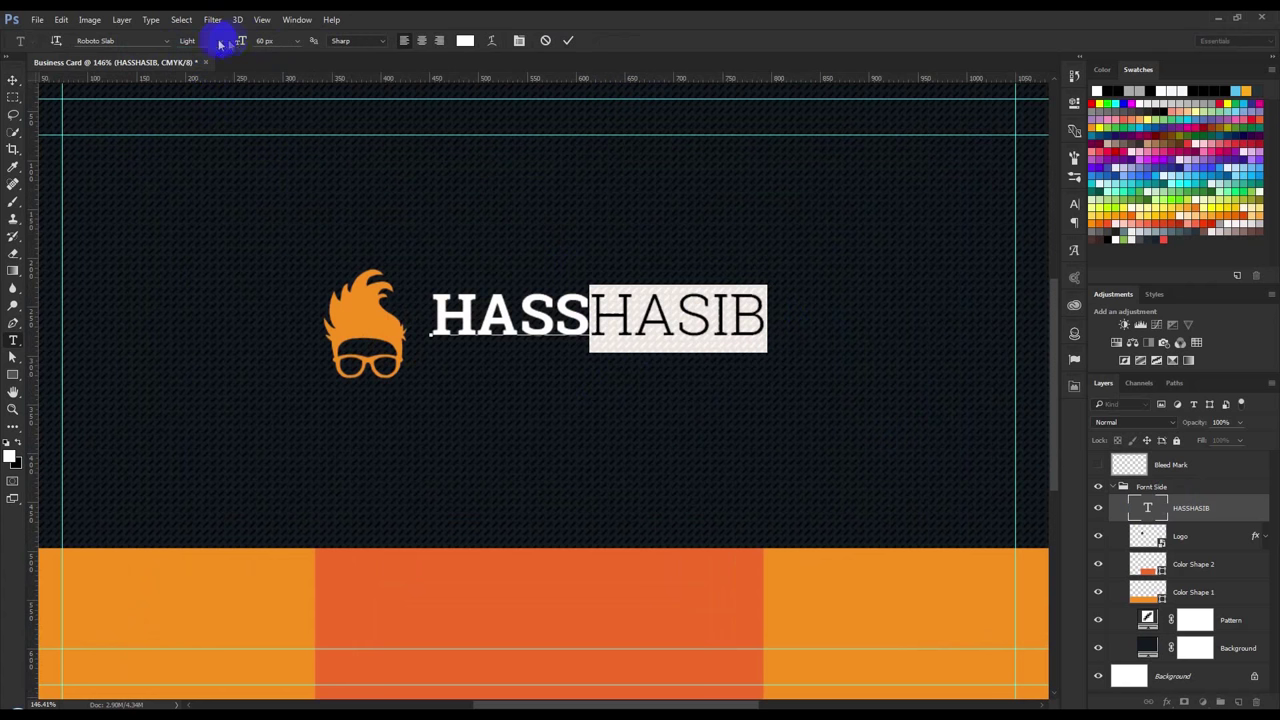
left_click(221, 44)
left_click(207, 89)
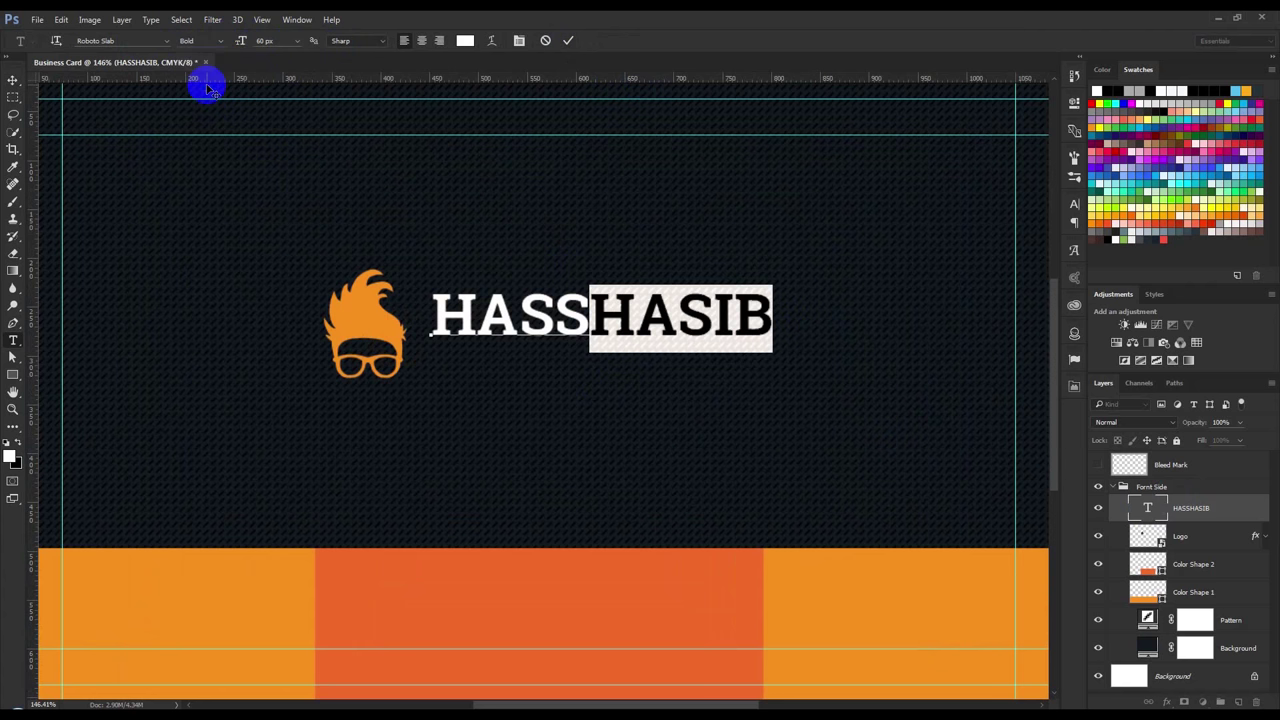
left_click(225, 46)
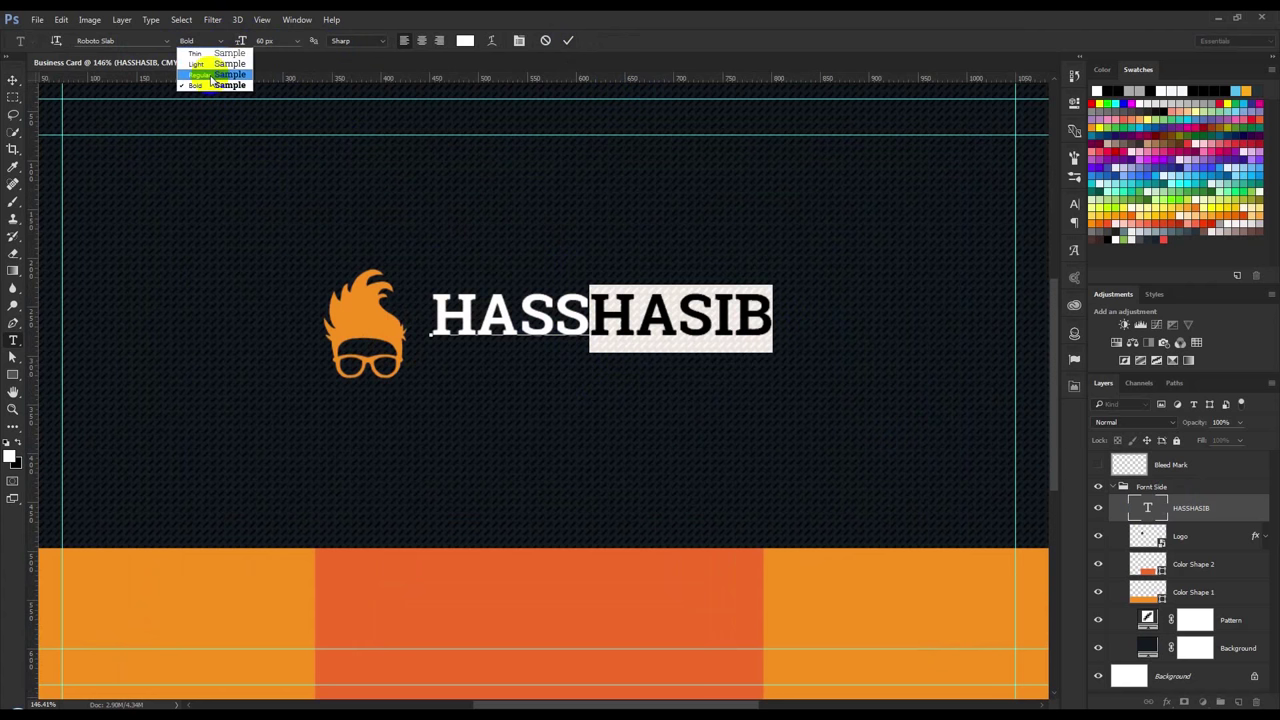
left_click(211, 77)
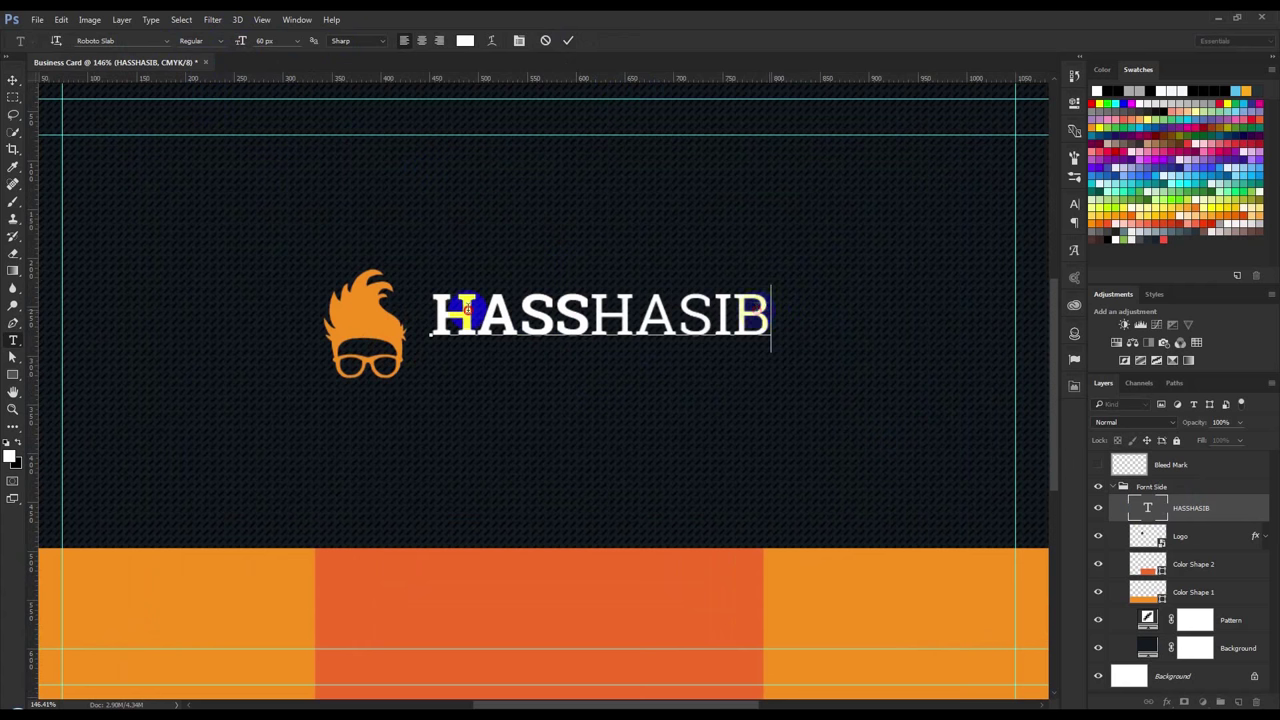
left_click(211, 42)
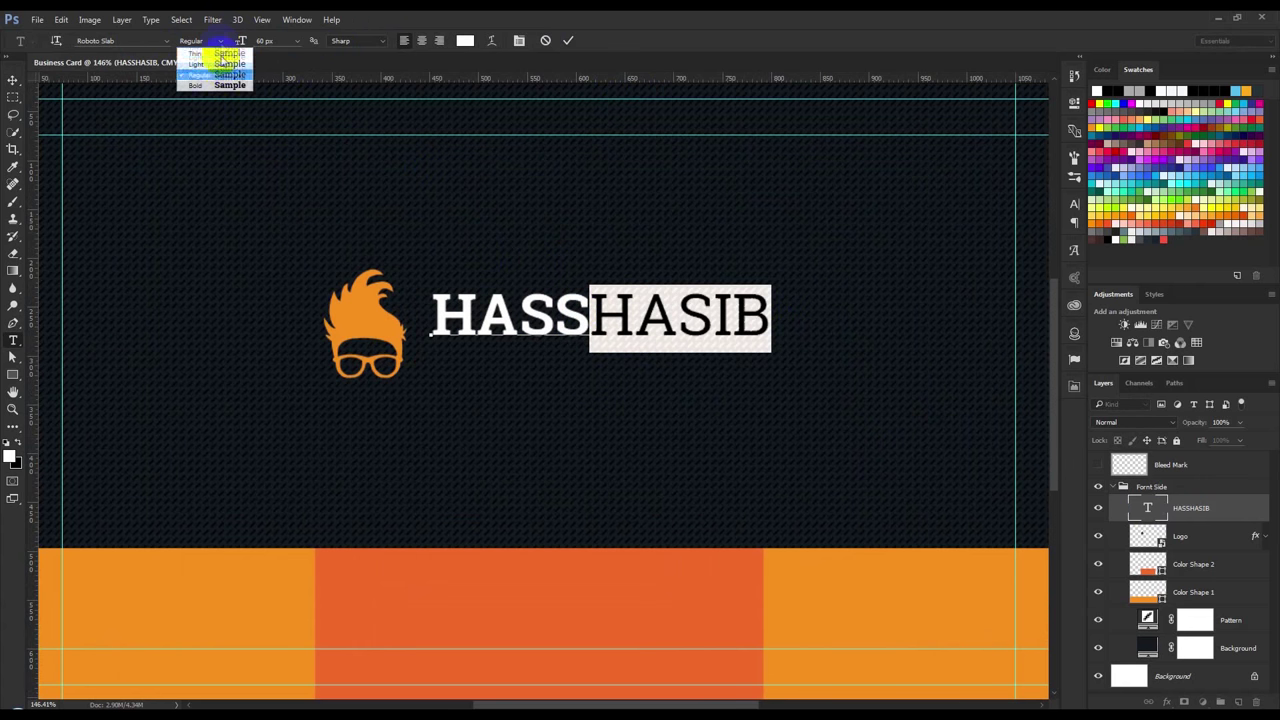
left_click(568, 40)
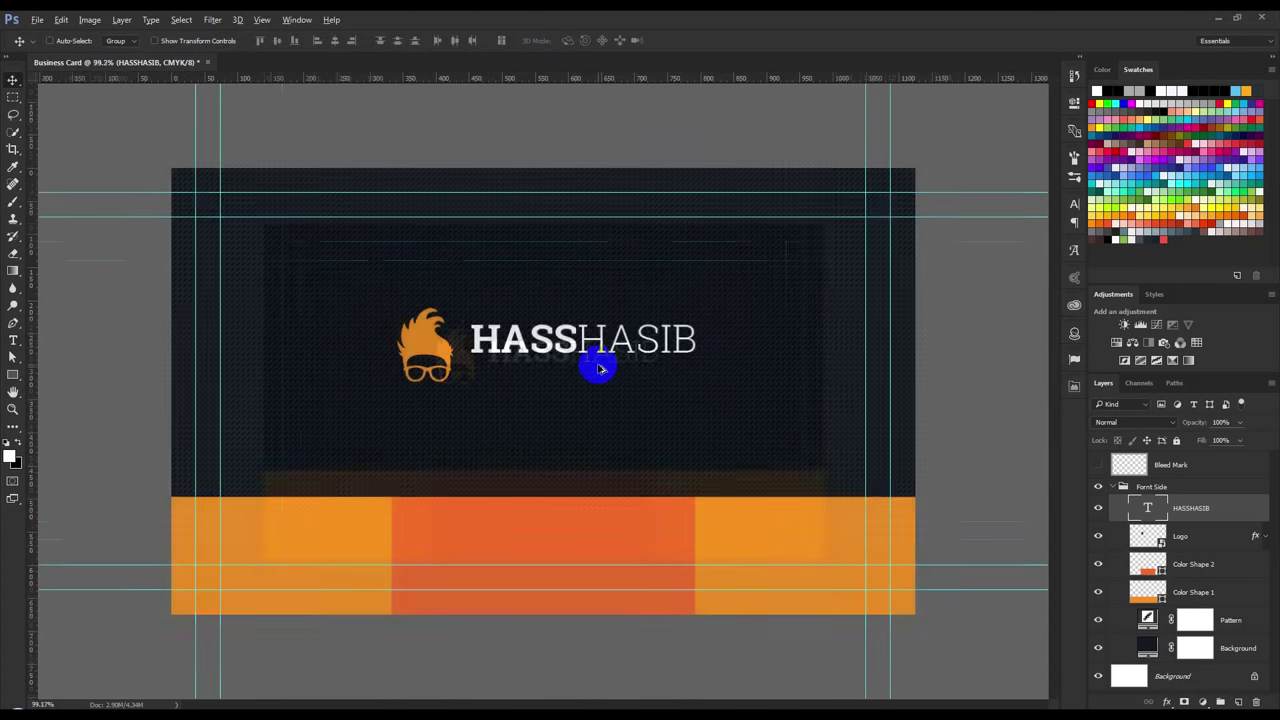
scroll(598, 368, "up", 3)
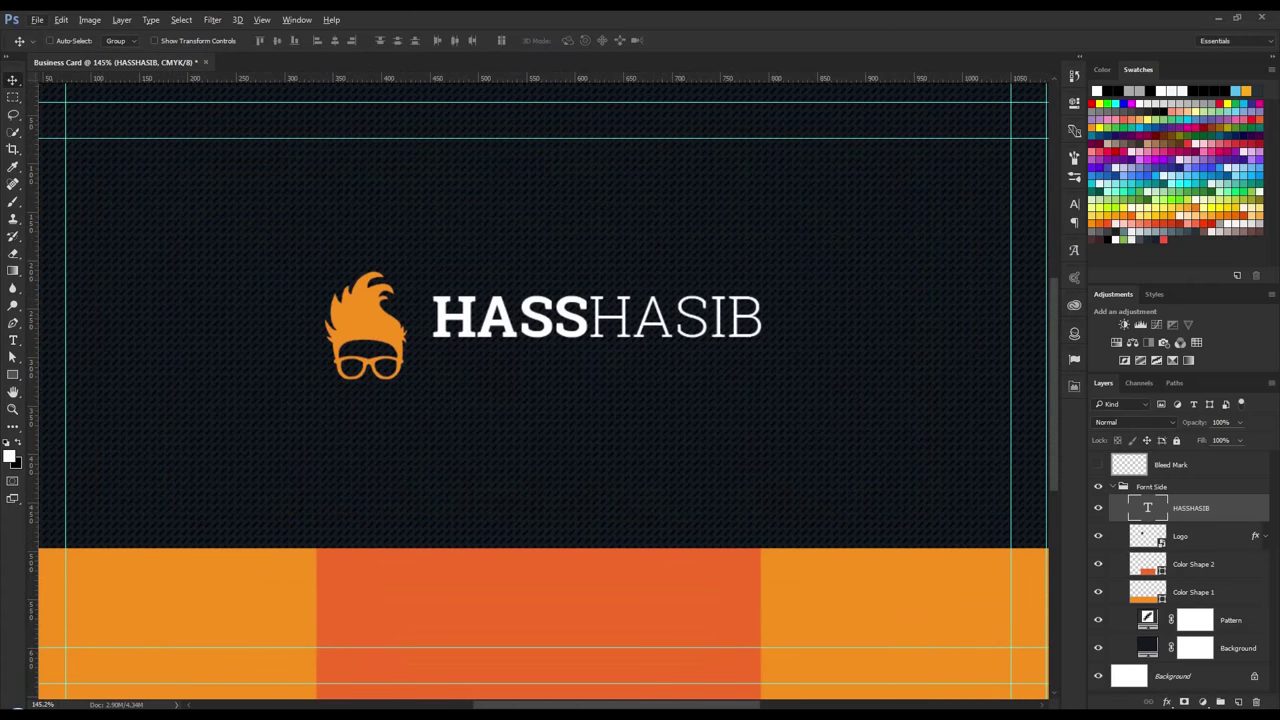
double_click(1147, 510)
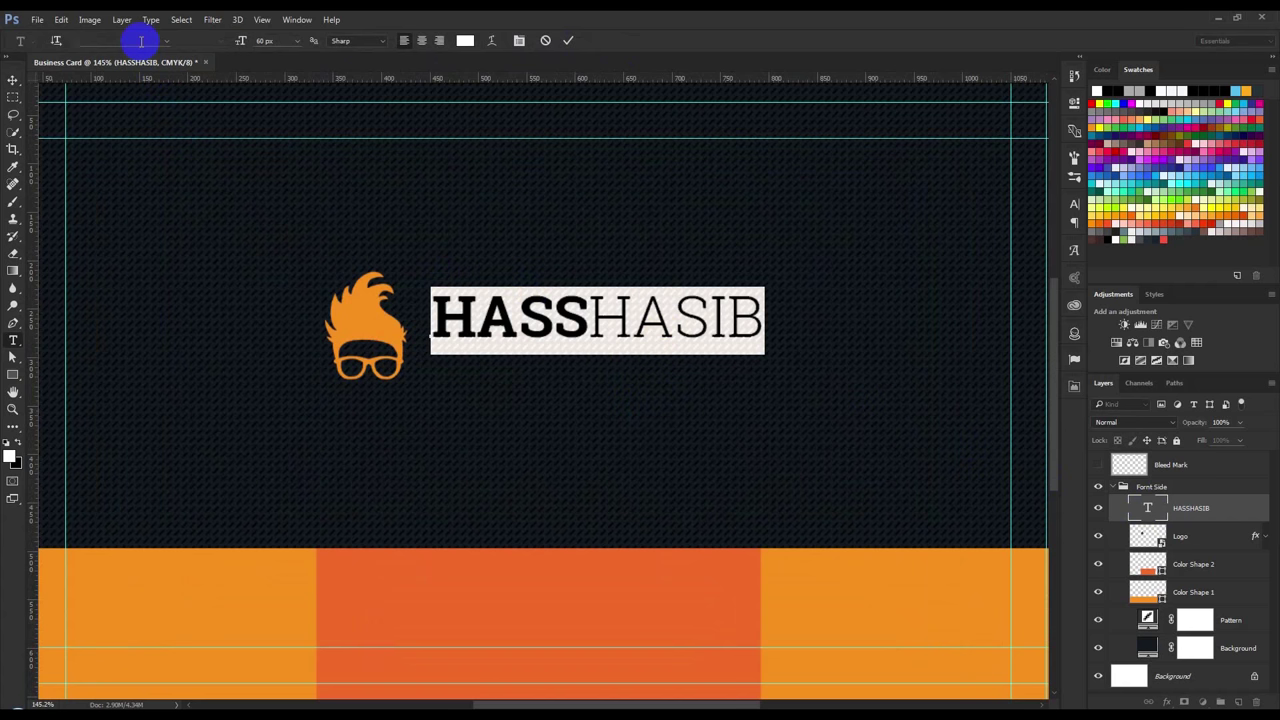
type("nexa")
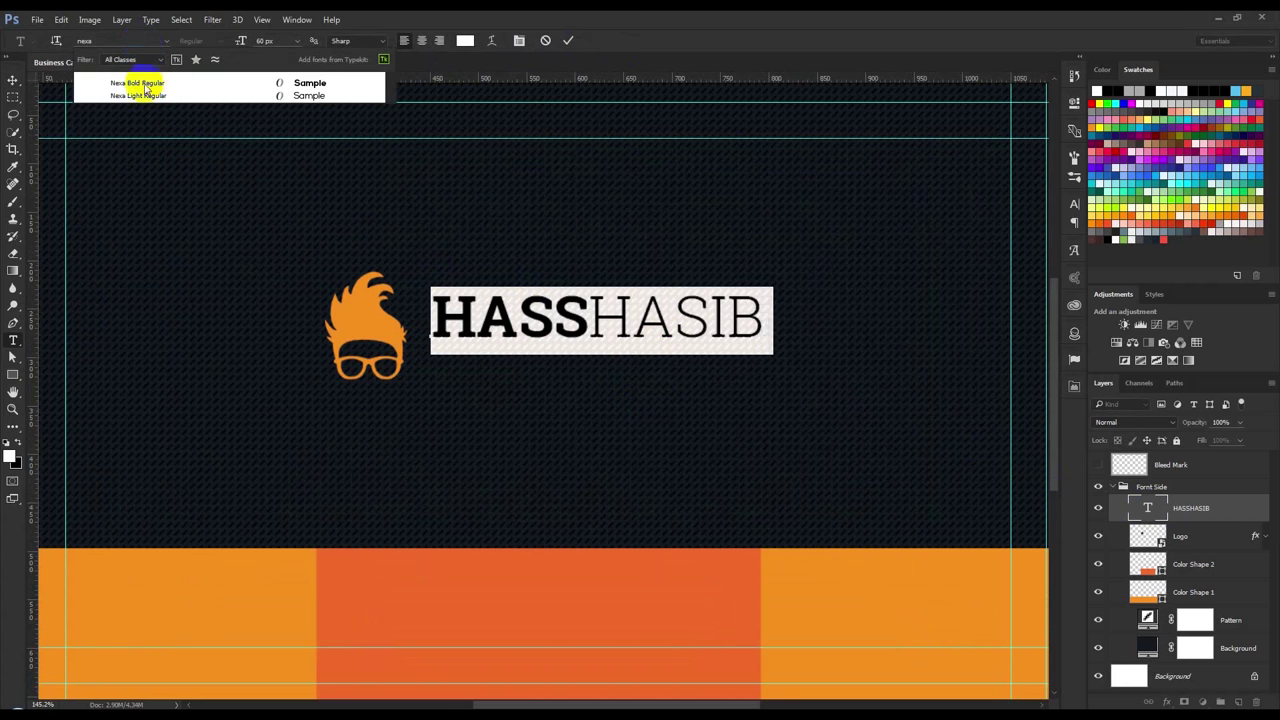
left_click(140, 83)
left_click_drag(597, 318, 800, 318)
left_click(145, 40)
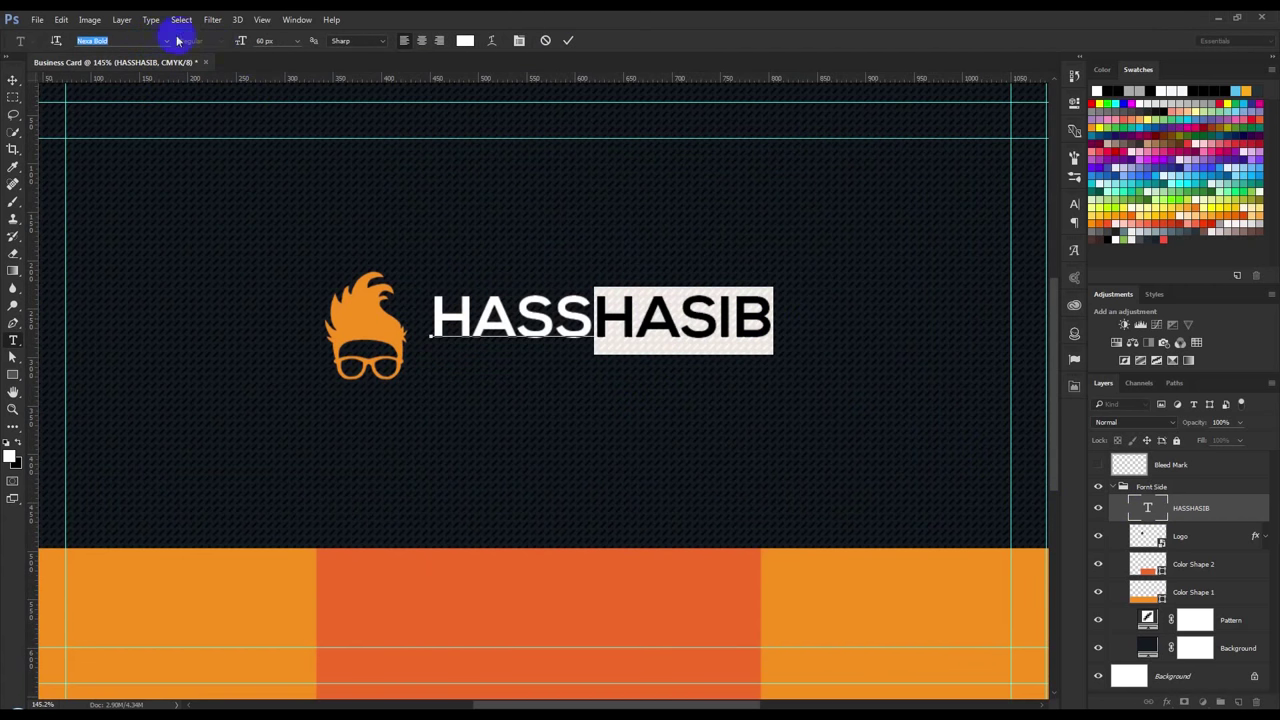
left_click(167, 44)
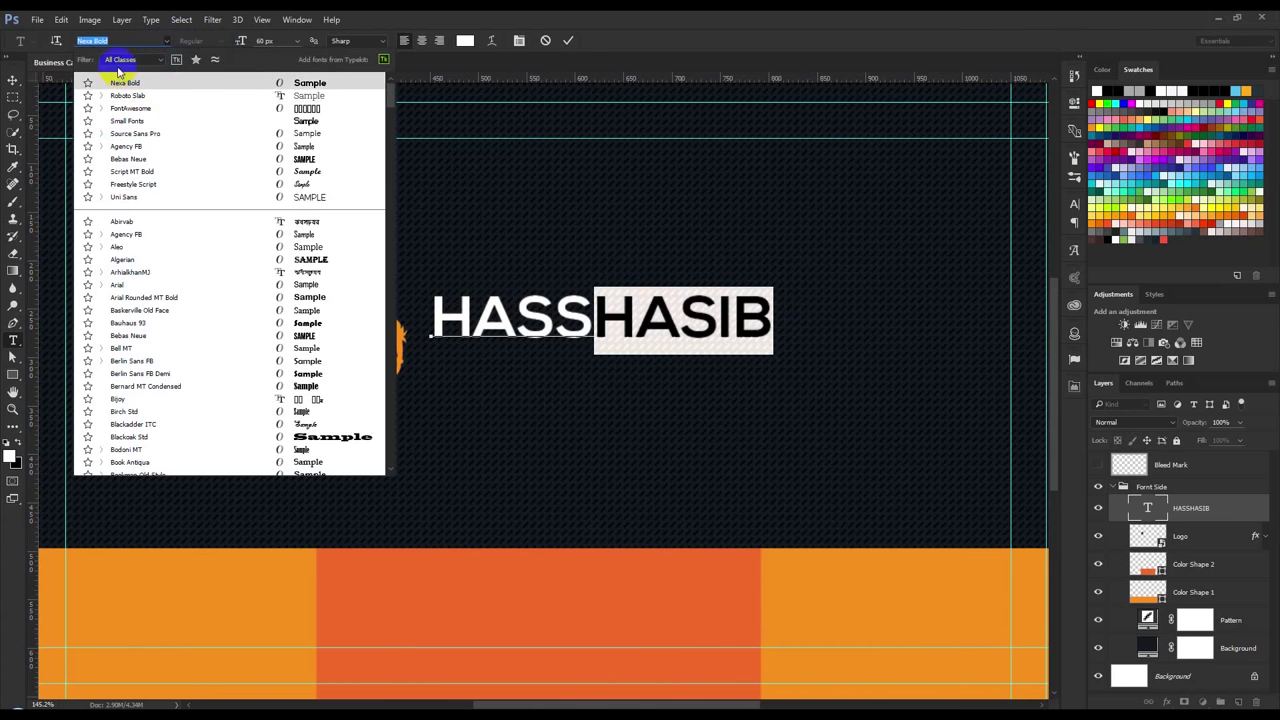
key("BackSpace")
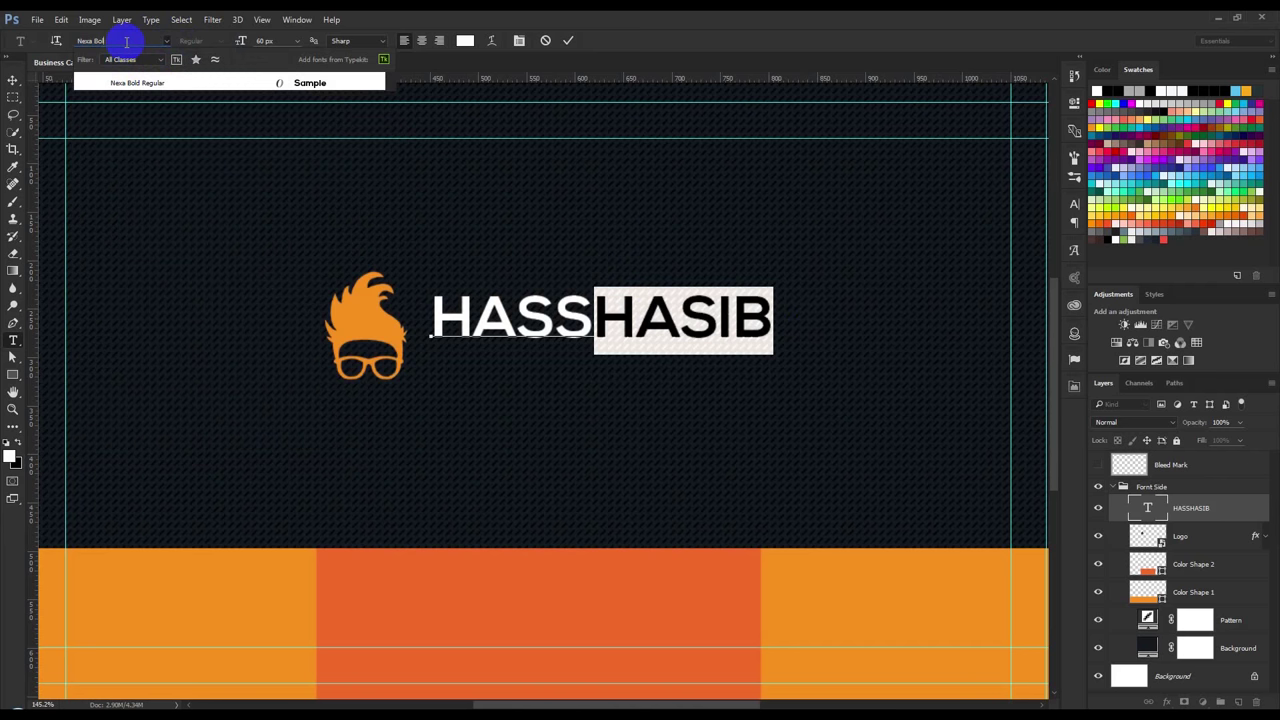
key("BackSpace")
key("BackSpace")
key("Down")
key("Down")
key("Return")
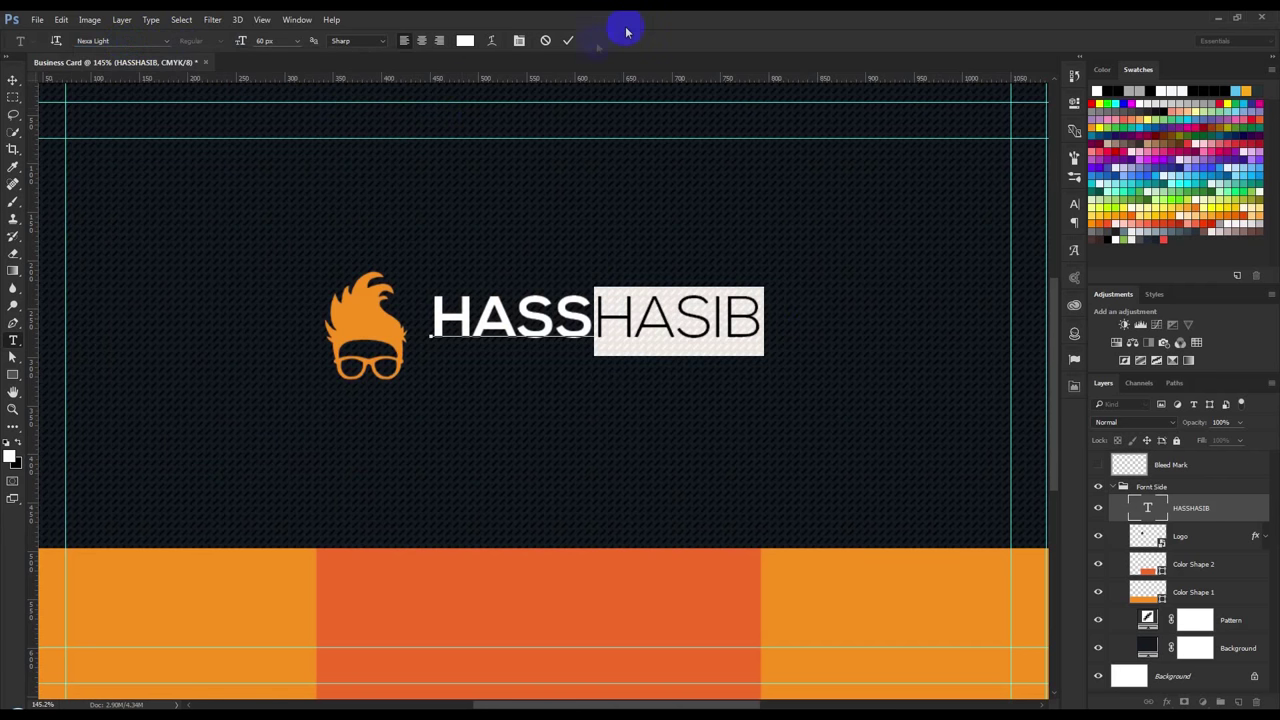
left_click(573, 40)
key("ctrl+minus")
key("ctrl+minus")
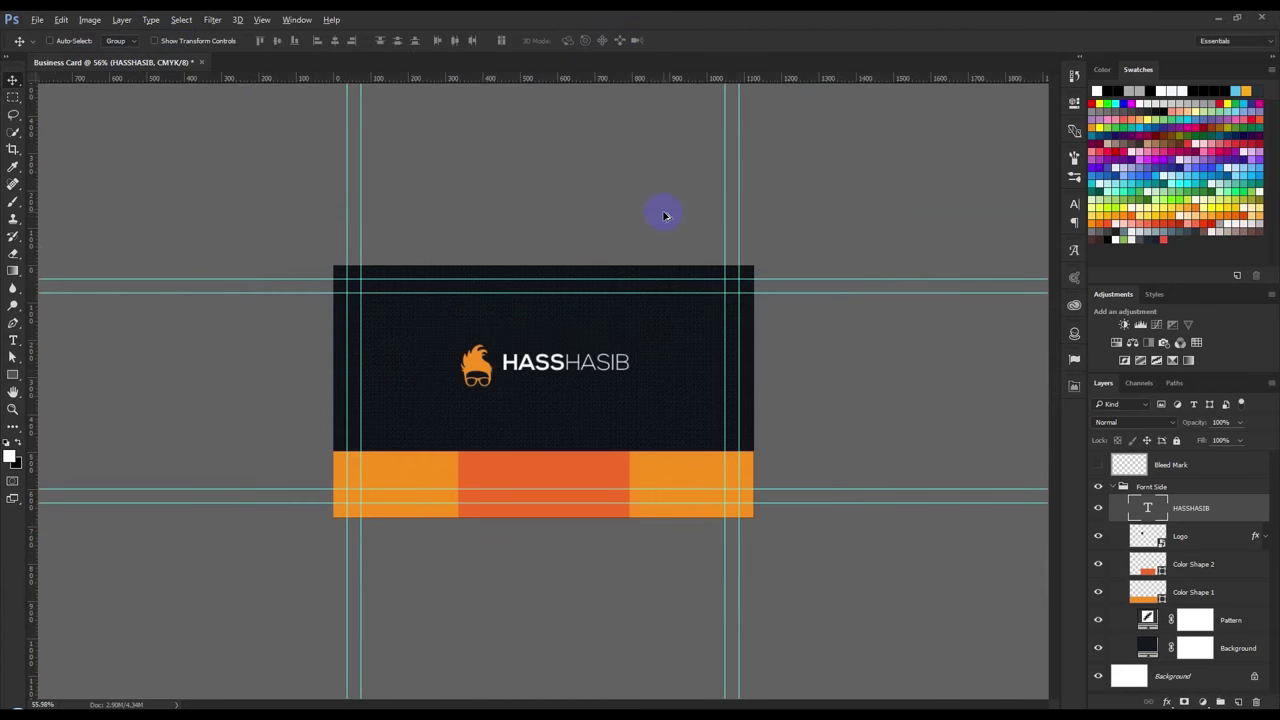
key("ctrl+plus")
key("ctrl+plus")
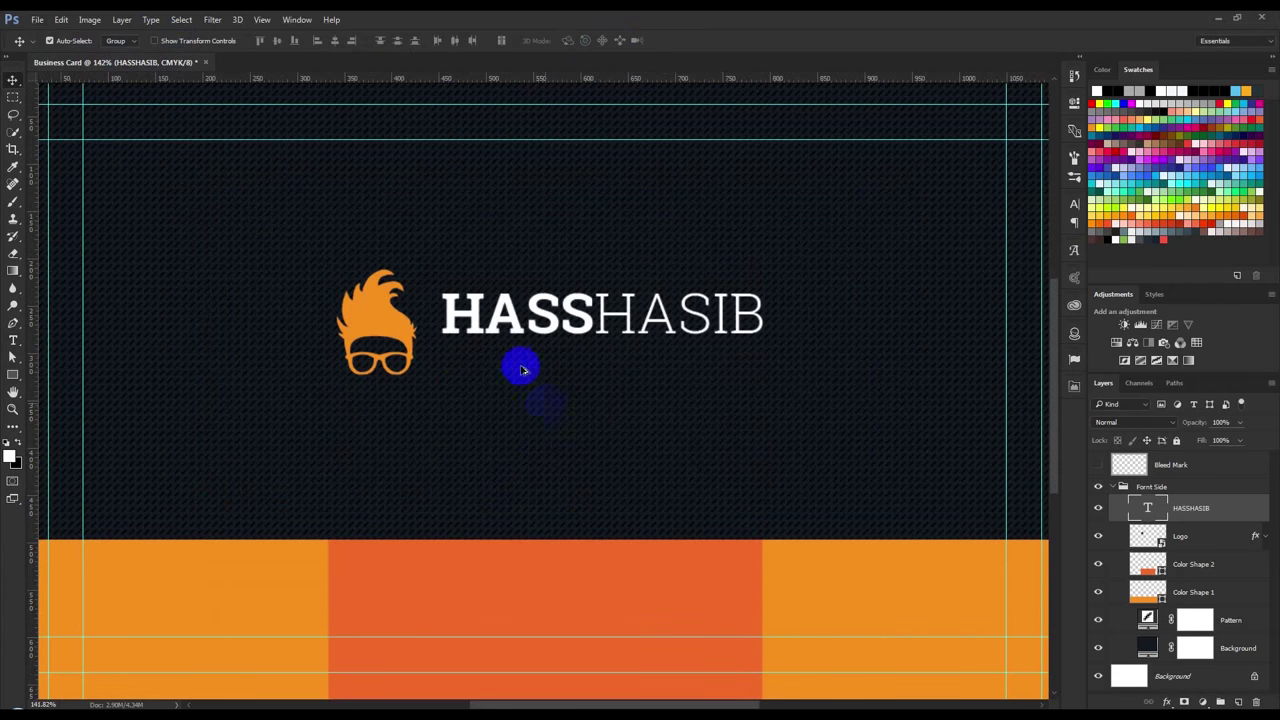
key("ctrl+plus")
scroll(526, 331, "down", 2)
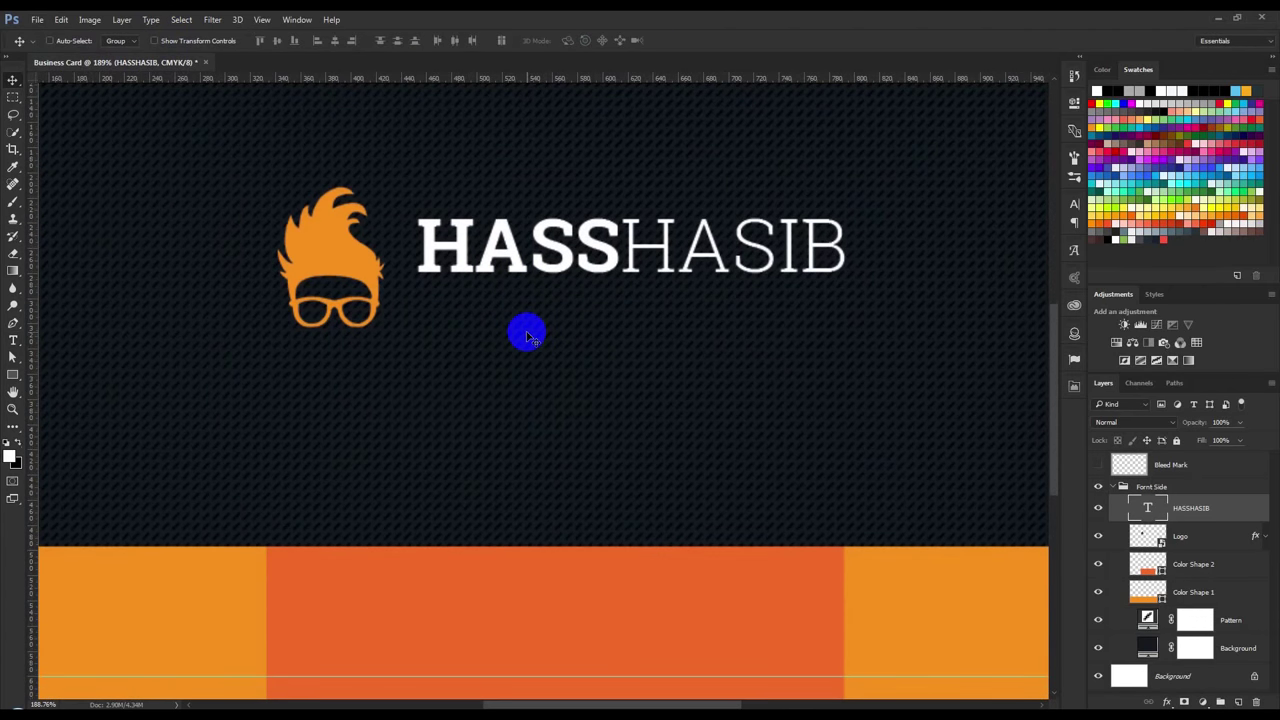
Duplicate the name text below itself and retype it as CREATIVE GRAPHIC DESIGNER
left_click_drag(624, 272, 626, 330)
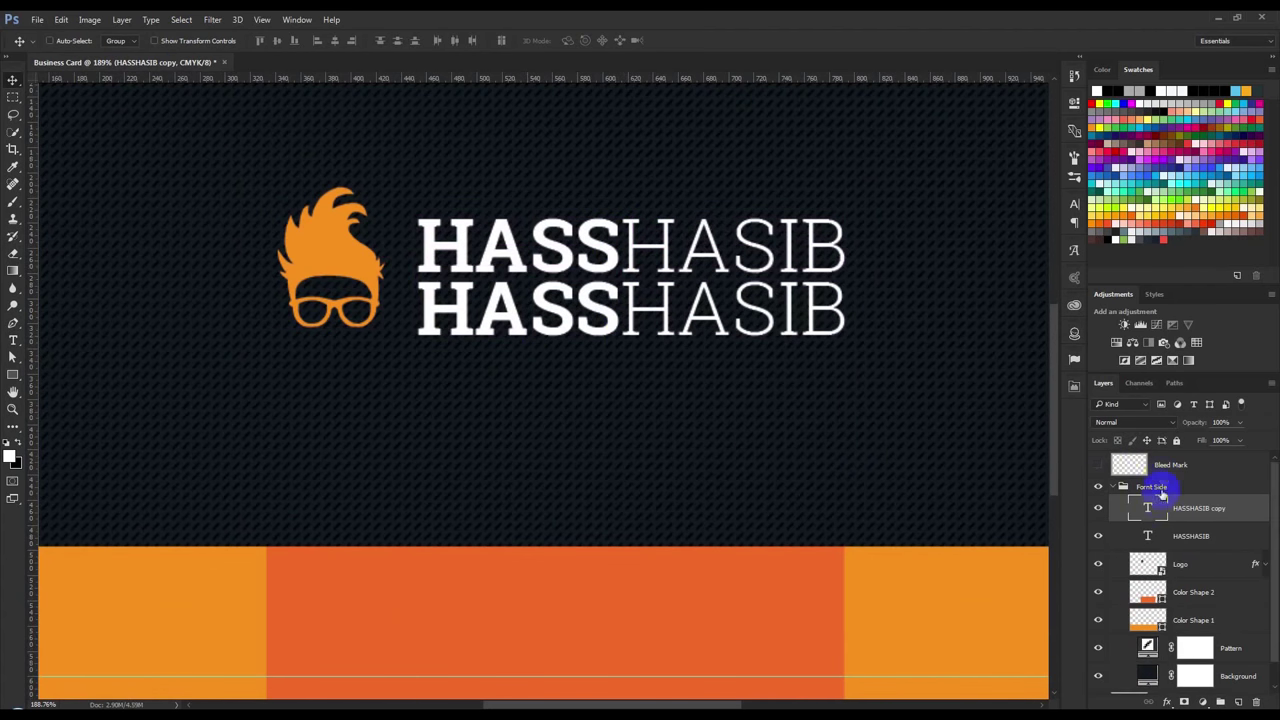
double_click(1157, 504)
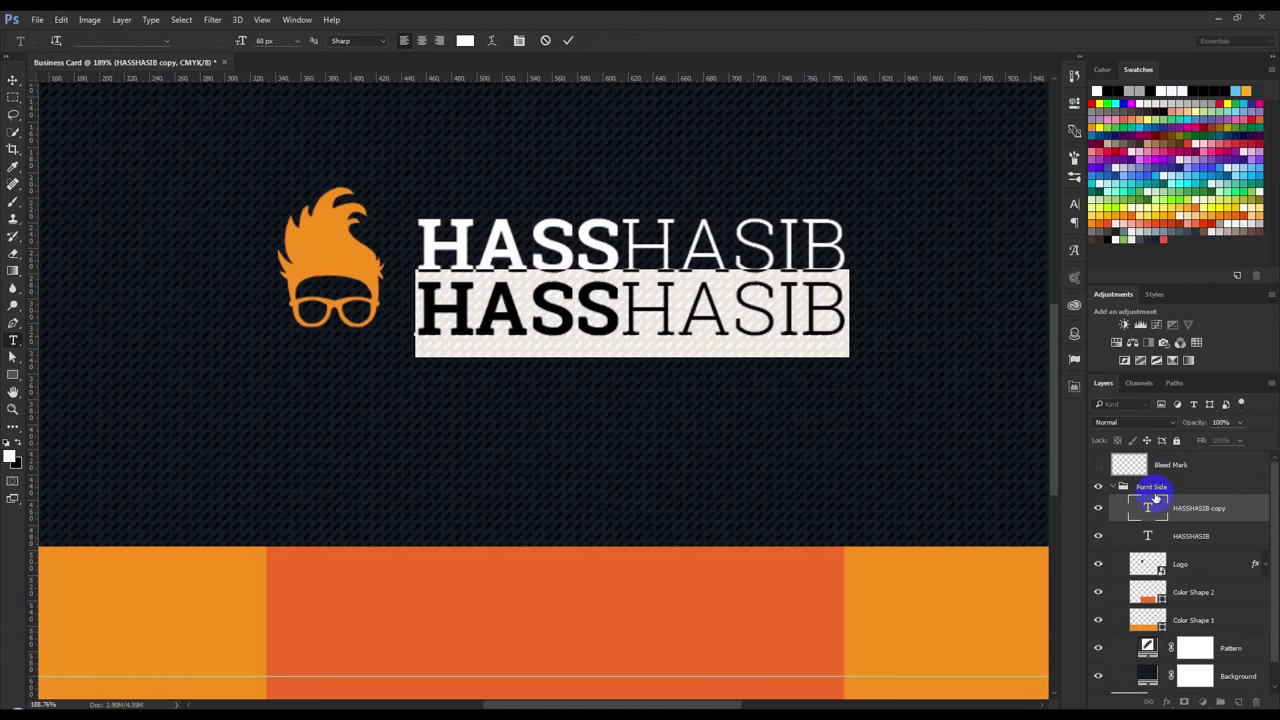
type("CREATI")
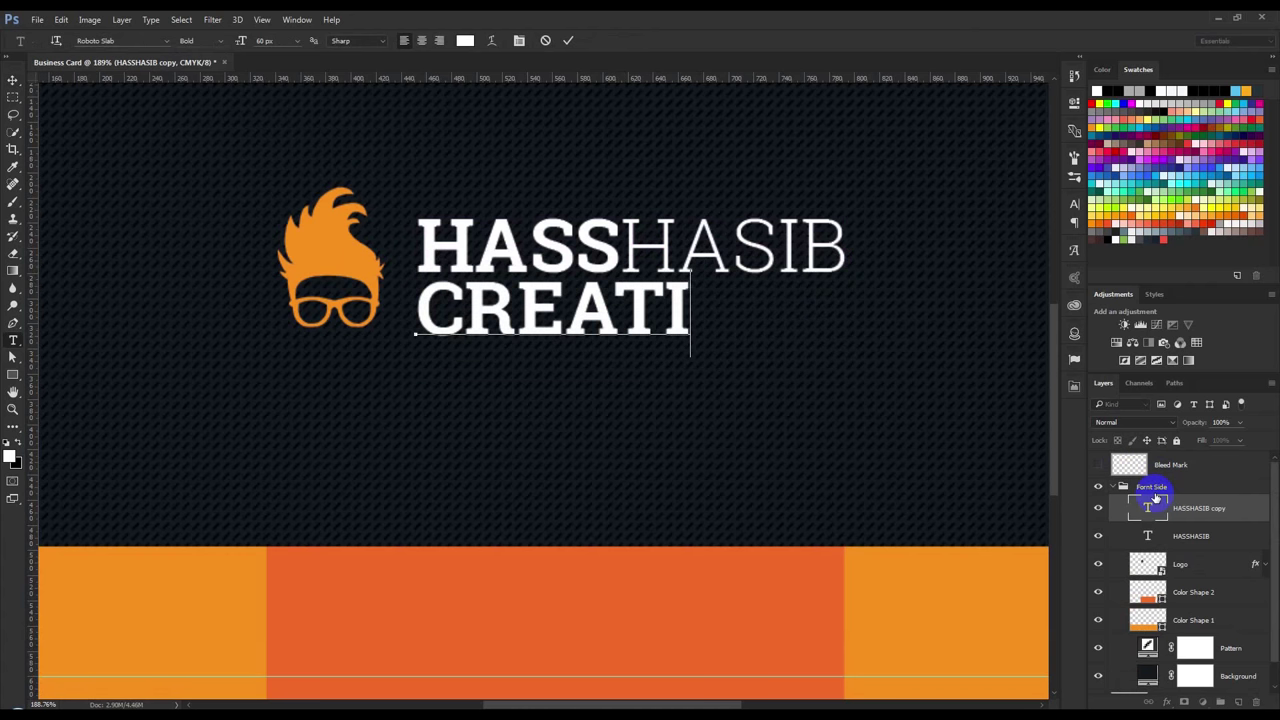
type("VE GR")
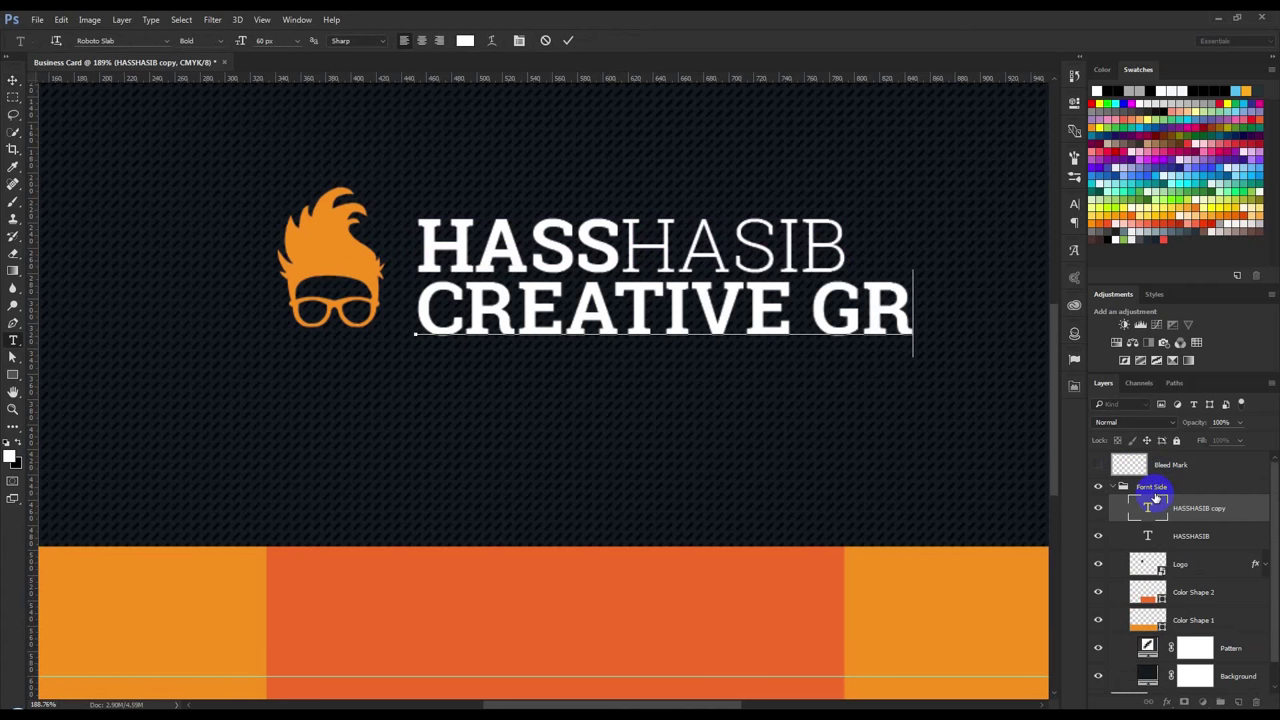
type("APH")
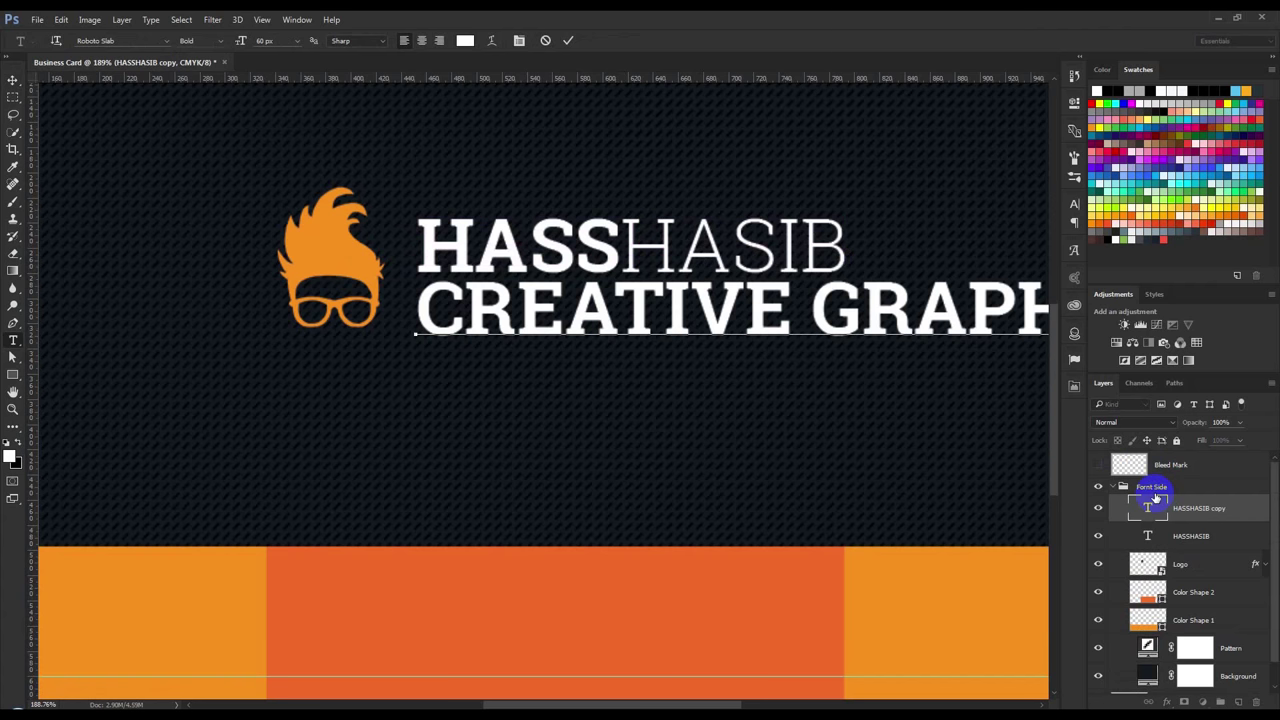
Set the tagline to Roboto Slab Regular at 23 px and move it under HASSHASIB
double_click(1150, 500)
left_click(297, 41)
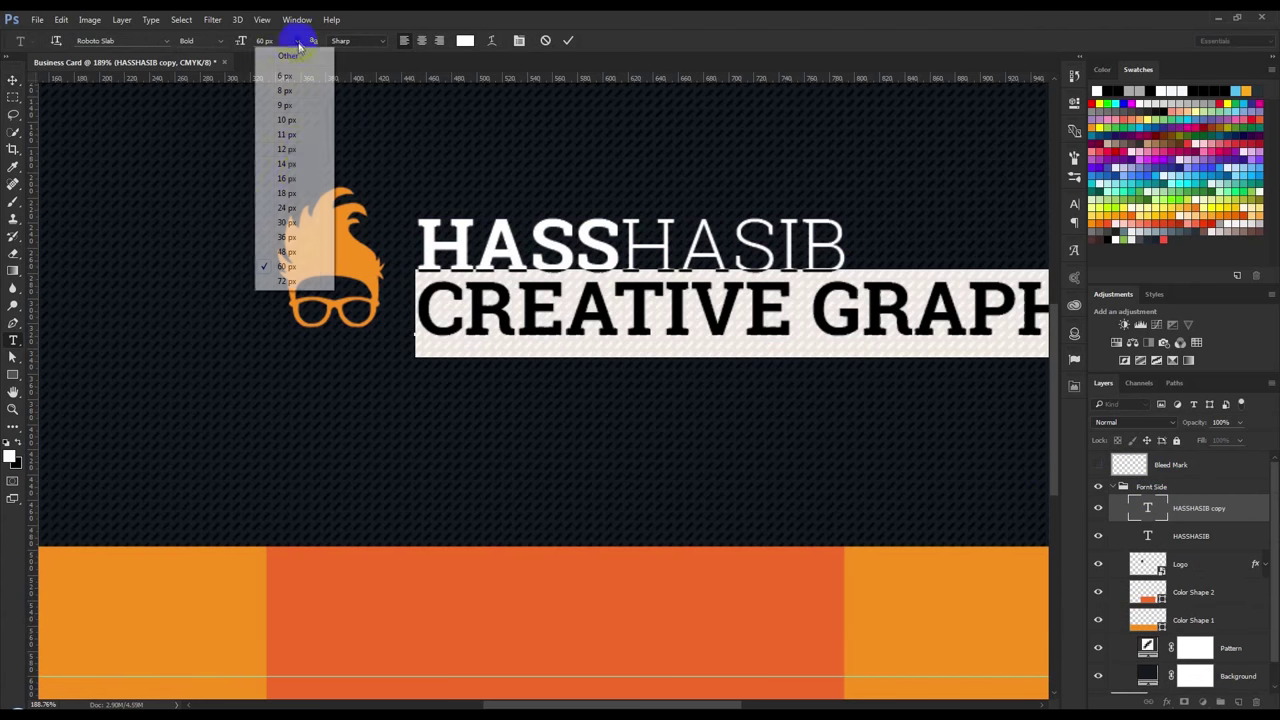
left_click(286, 207)
left_click(284, 47)
left_click(215, 41)
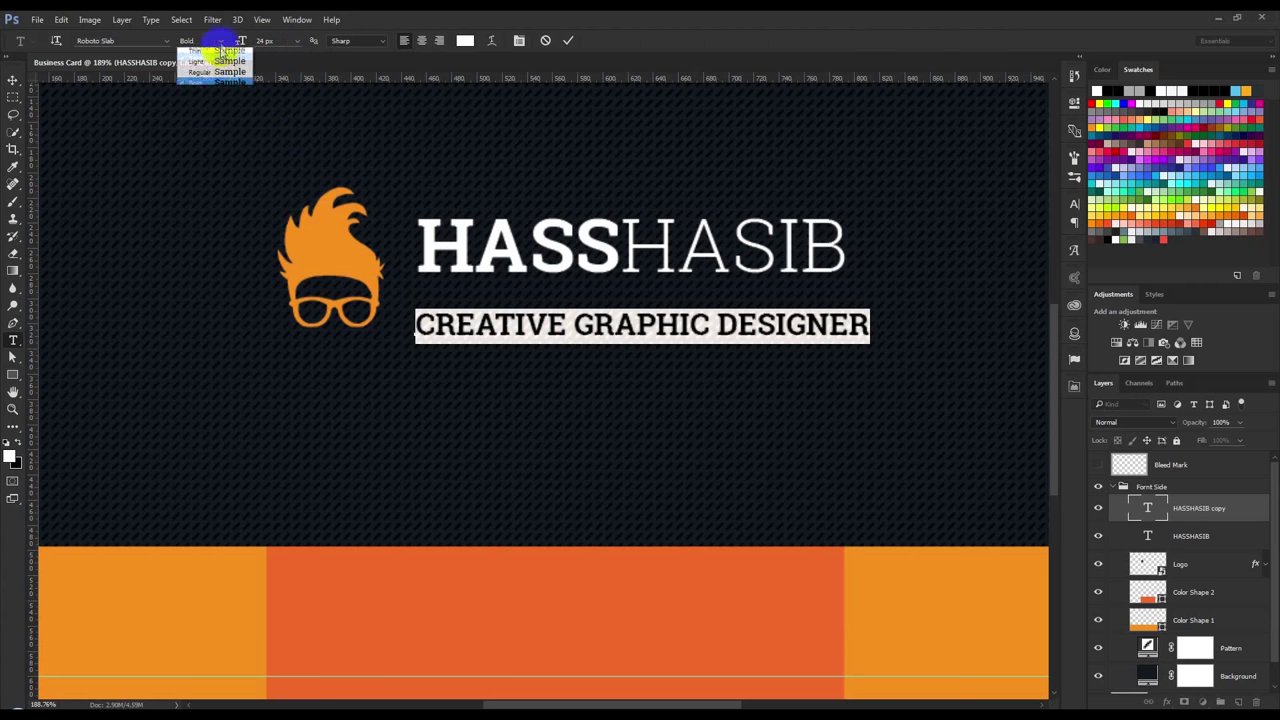
left_click(218, 78)
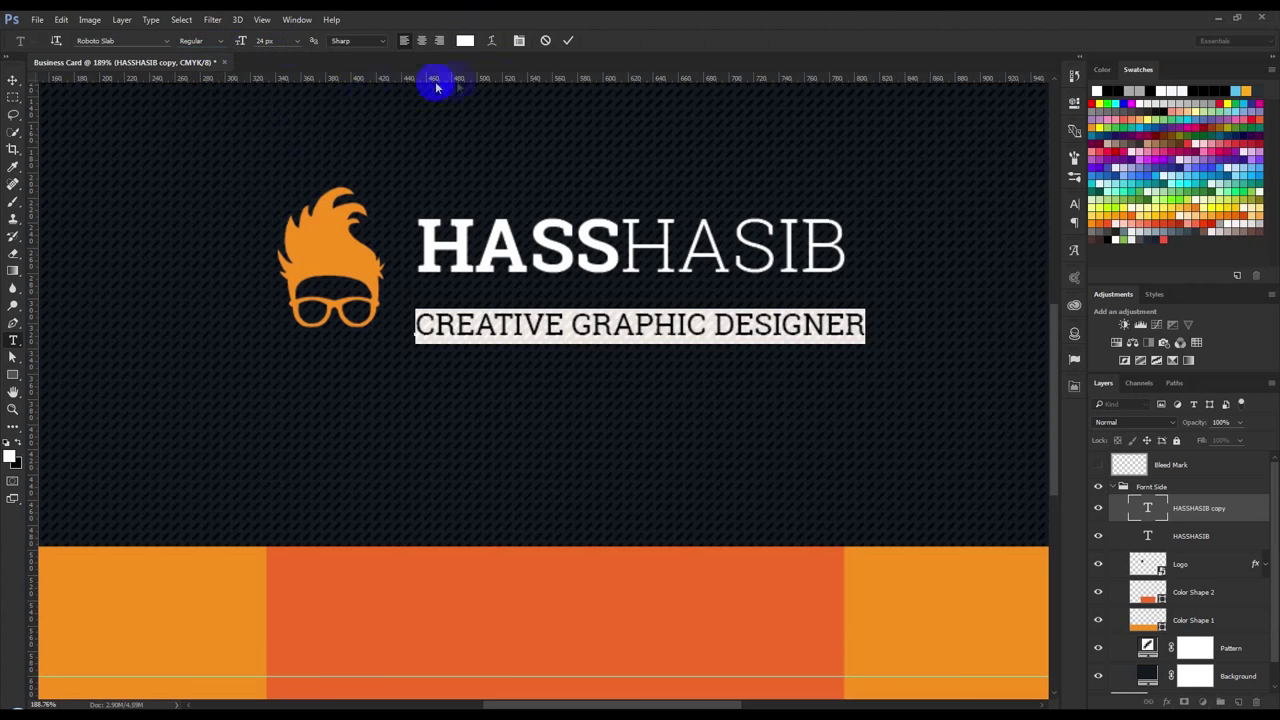
key("Down")
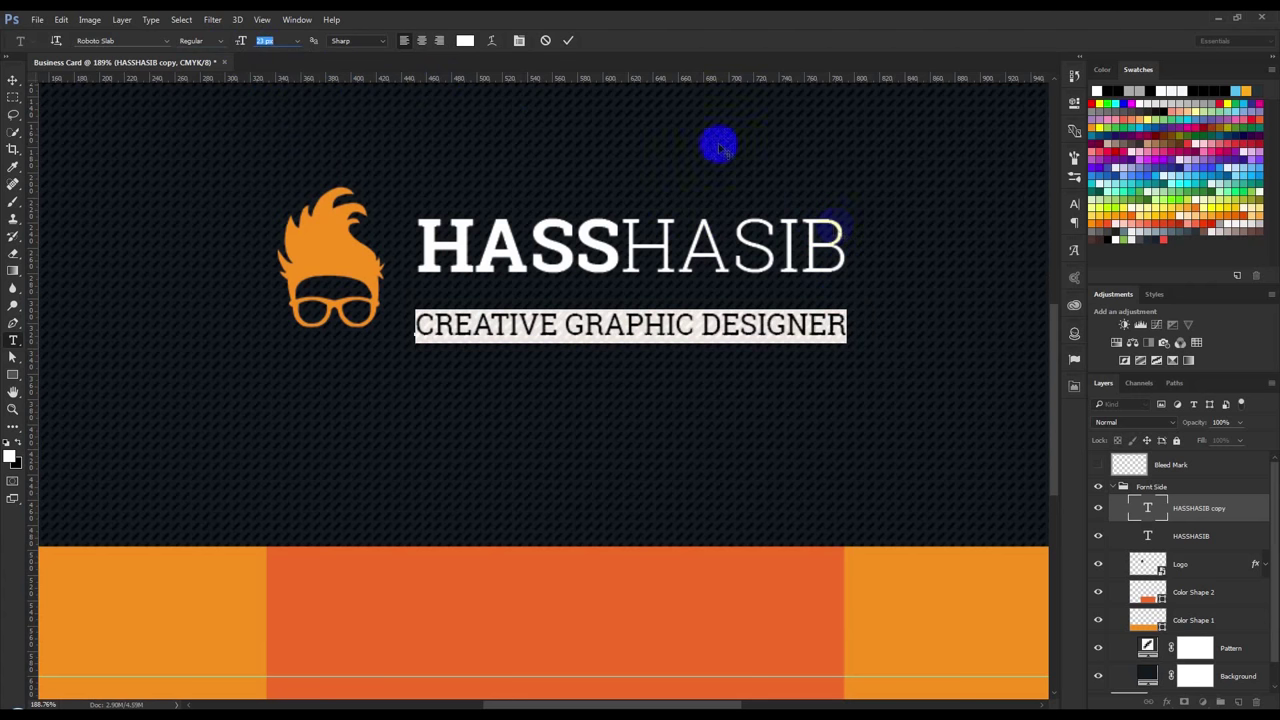
left_click(570, 41)
key("v")
left_click_drag(588, 218, 590, 200)
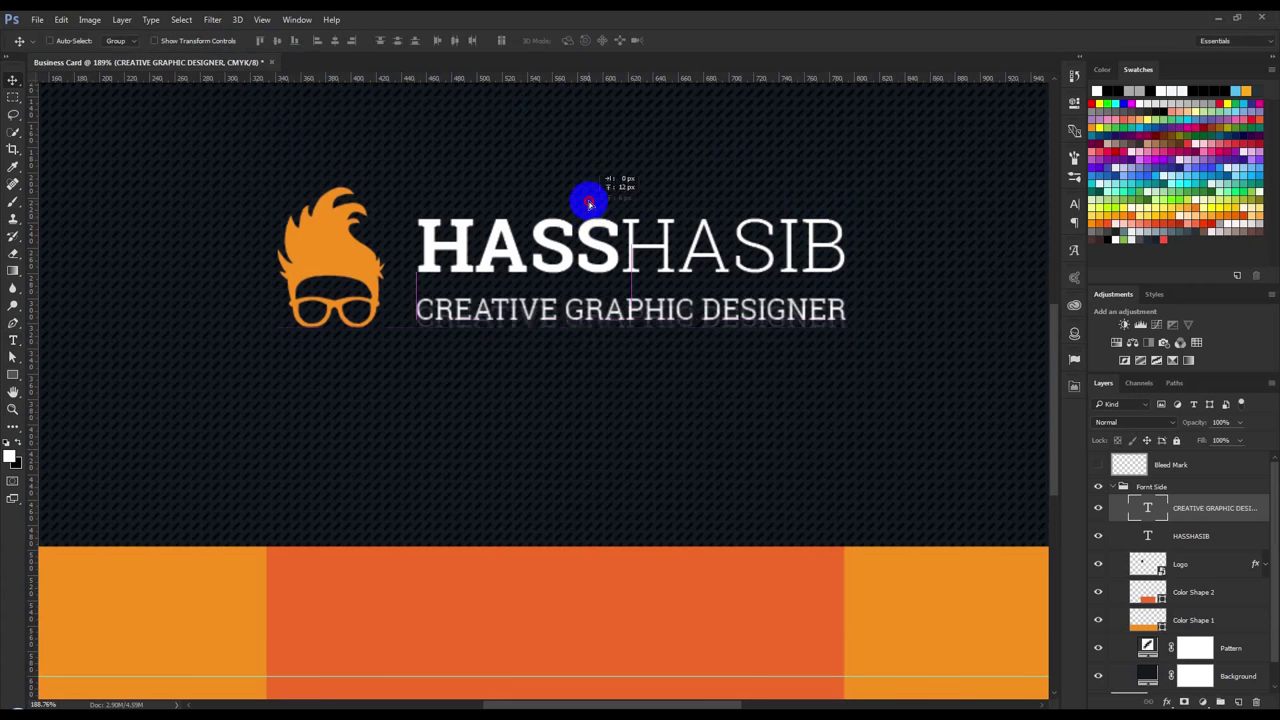
Drag two horizontal guides: one along HASSHASIB's top, one at the tagline's base
key("ctrl+0")
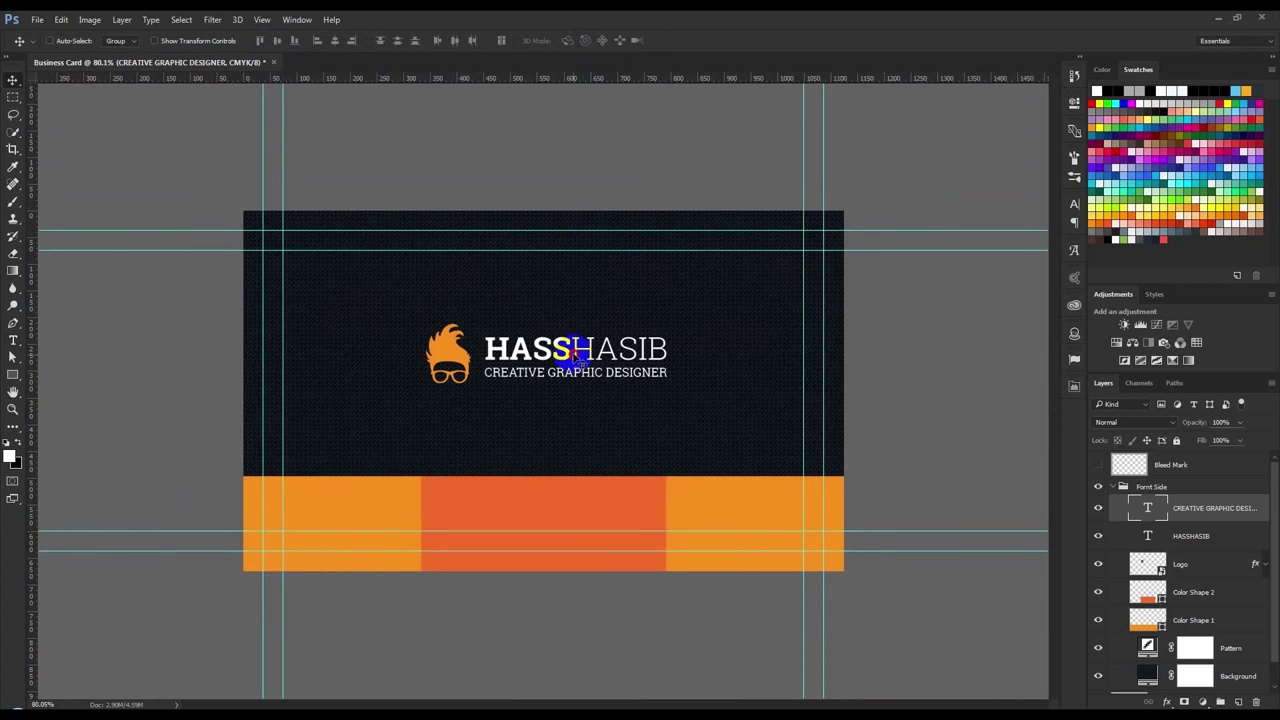
scroll(549, 383, "up", 3)
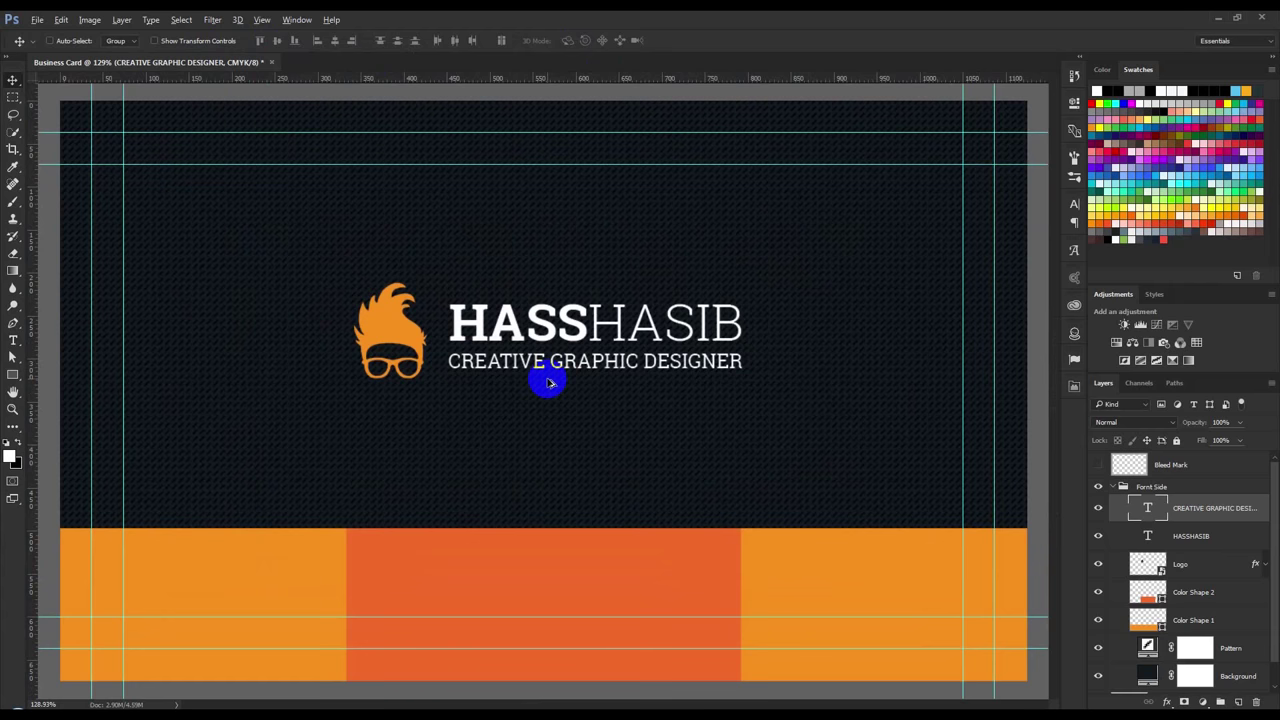
scroll(549, 383, "up", 3)
left_click(1150, 565)
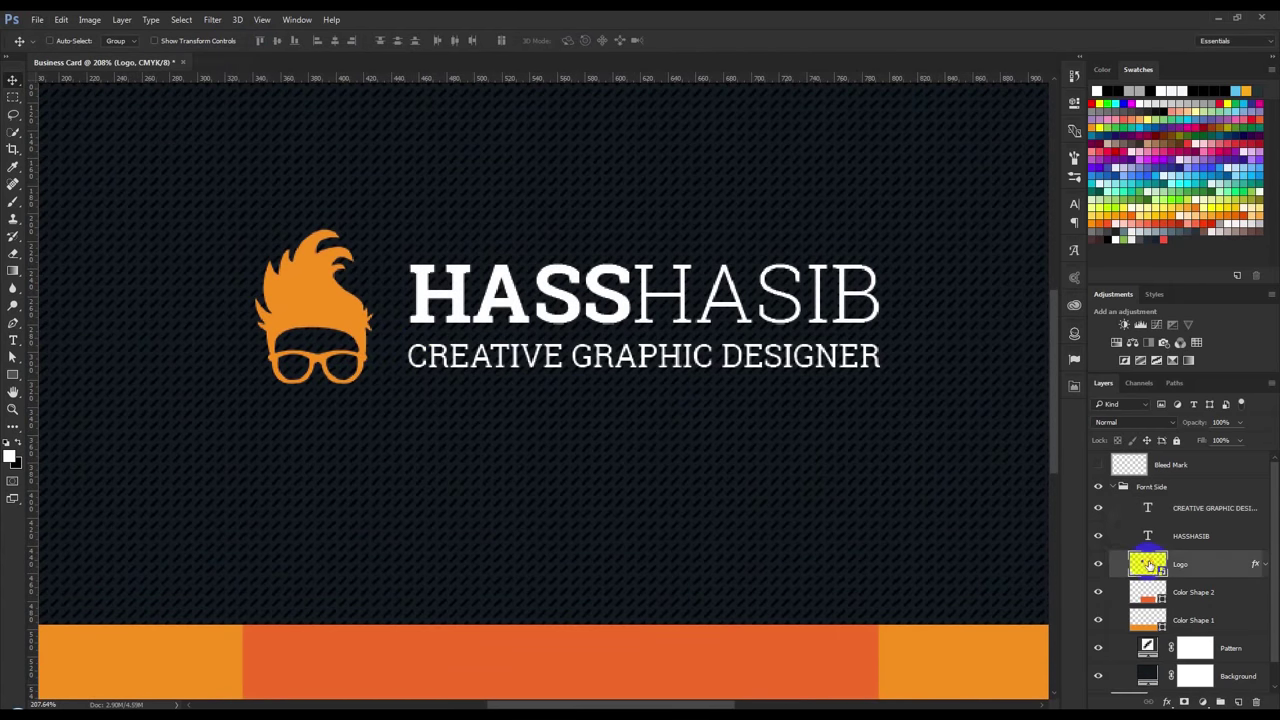
left_click_drag(529, 78, 569, 252)
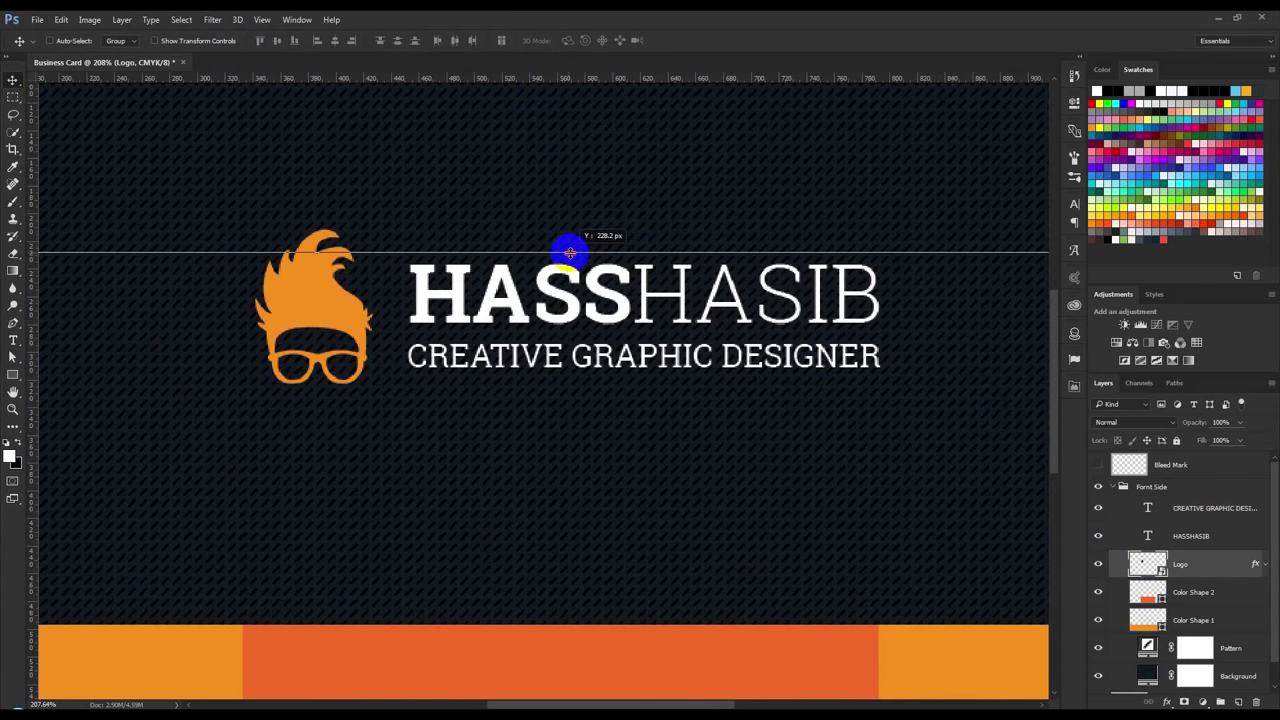
left_click_drag(569, 252, 570, 264)
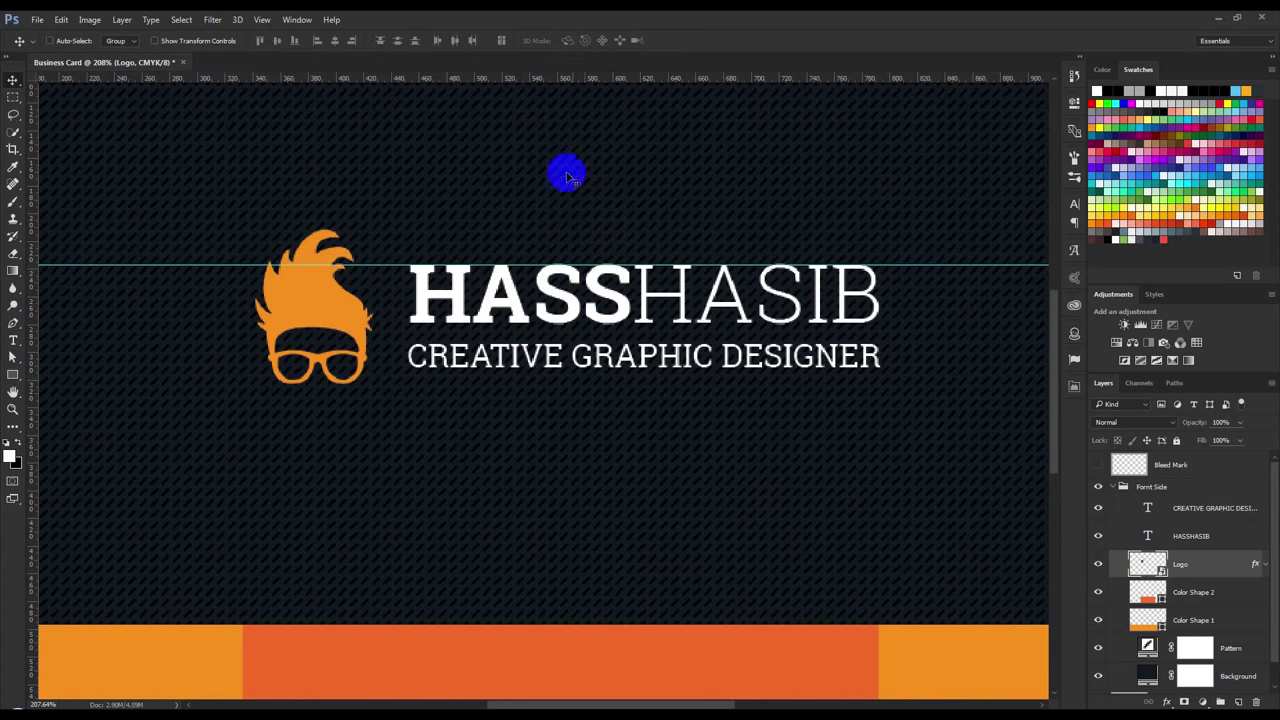
left_click_drag(553, 88, 621, 366)
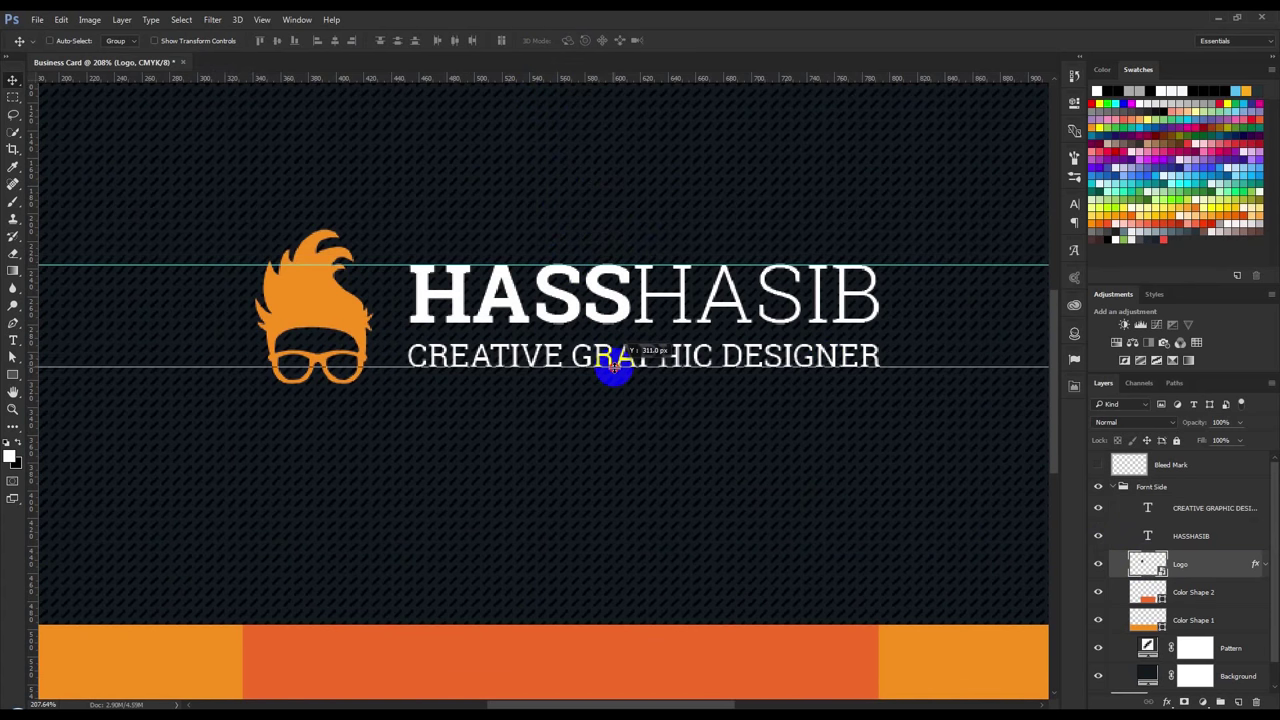
Nudge the tagline layer into line with the lower guide
left_click(1194, 508)
left_click_drag(886, 423, 883, 420)
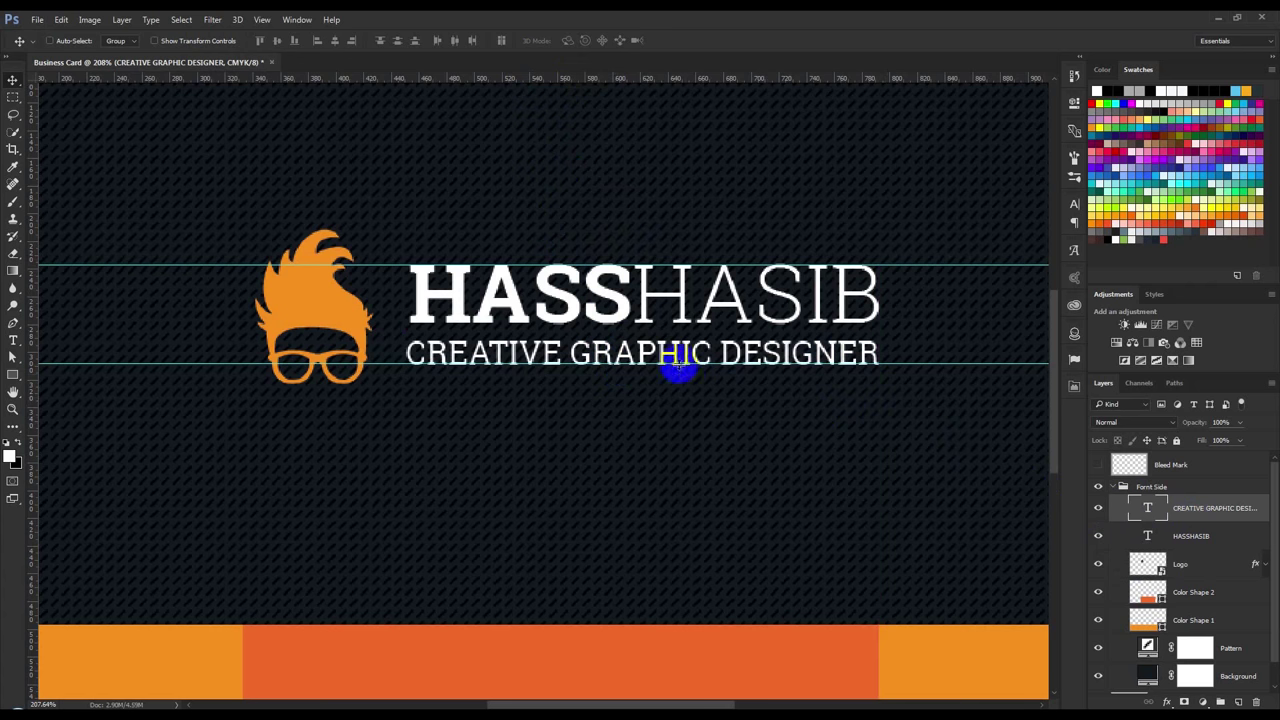
left_click_drag(678, 358, 679, 356)
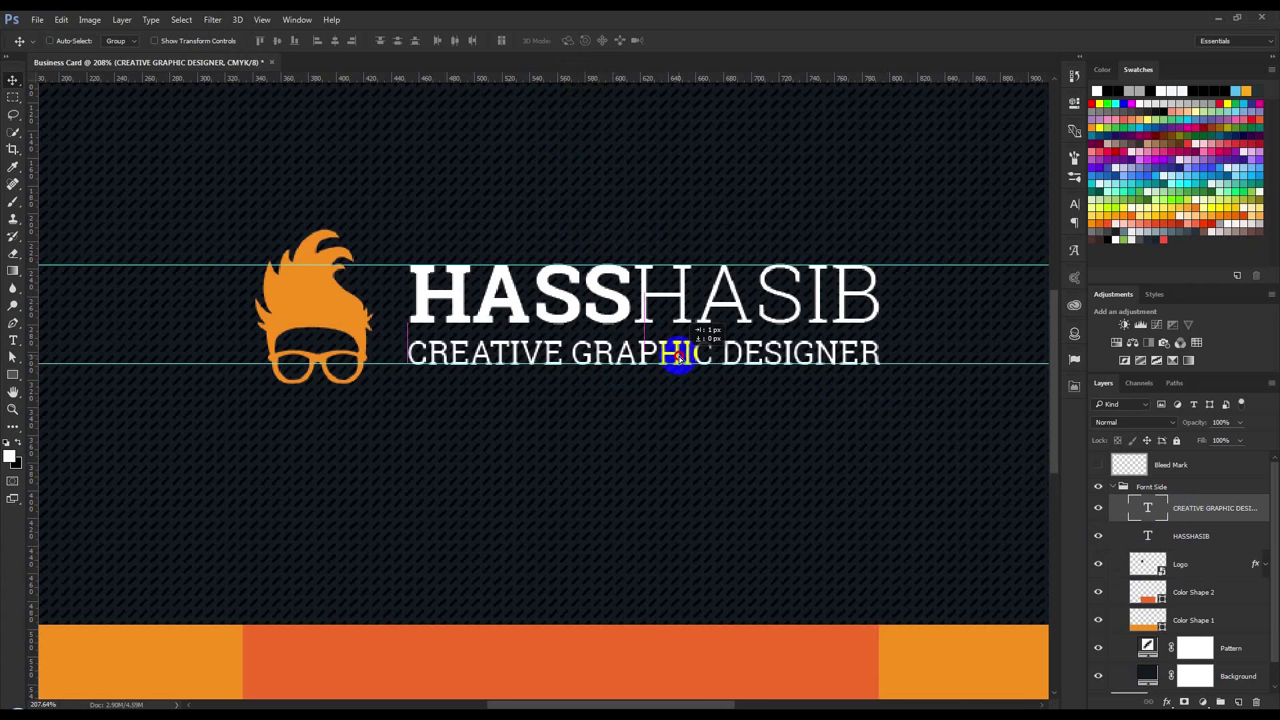
Scale the Logo layer up to about 4.69% so it spans both guides
left_click(1196, 566)
key("ctrl+t")
mouse_move(383, 241)
left_mouse_down()
mouse_move(369, 254)
mouse_move(423, 249)
left_mouse_up()
left_click_drag(346, 274, 362, 293)
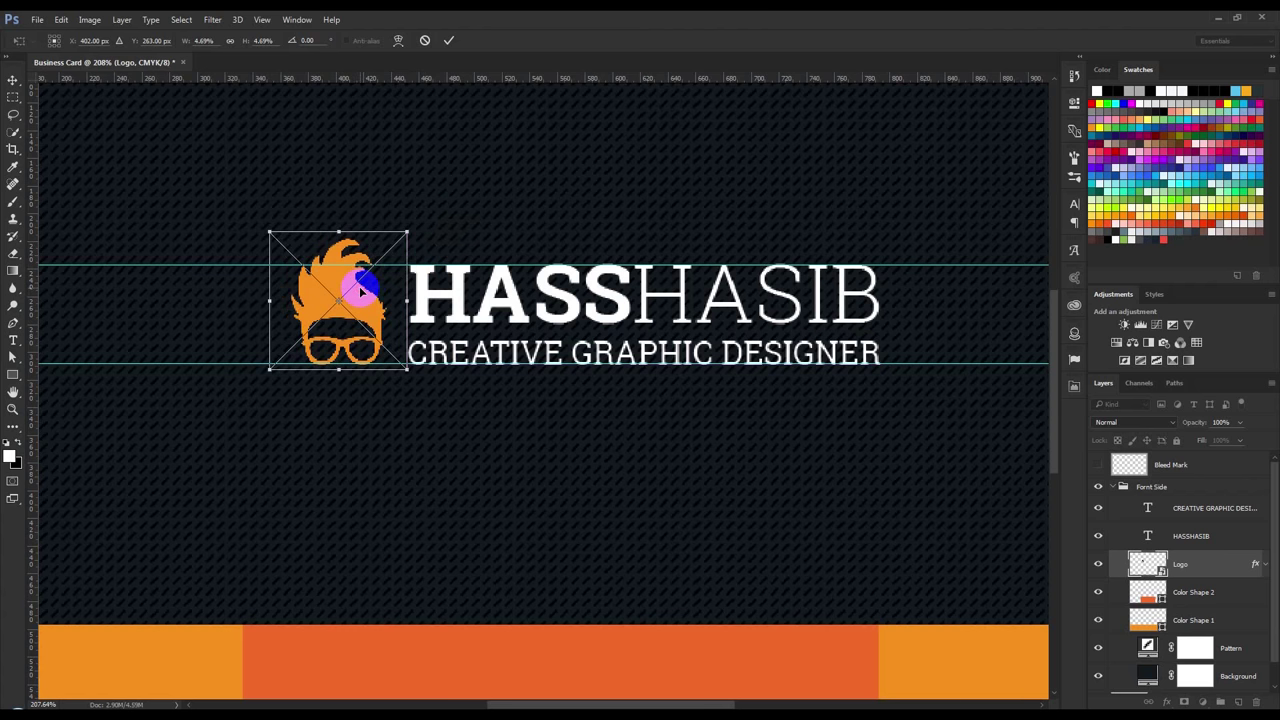
left_click_drag(362, 290, 359, 288)
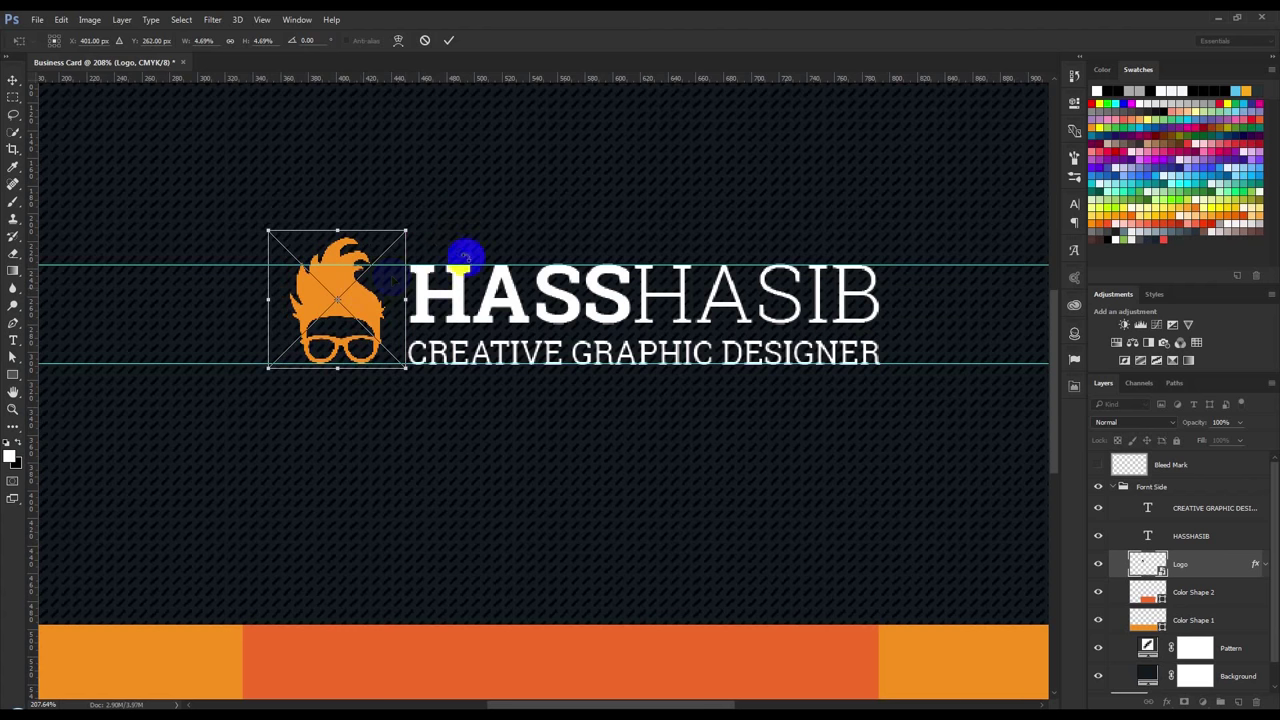
left_click(450, 41)
key("ctrl+0")
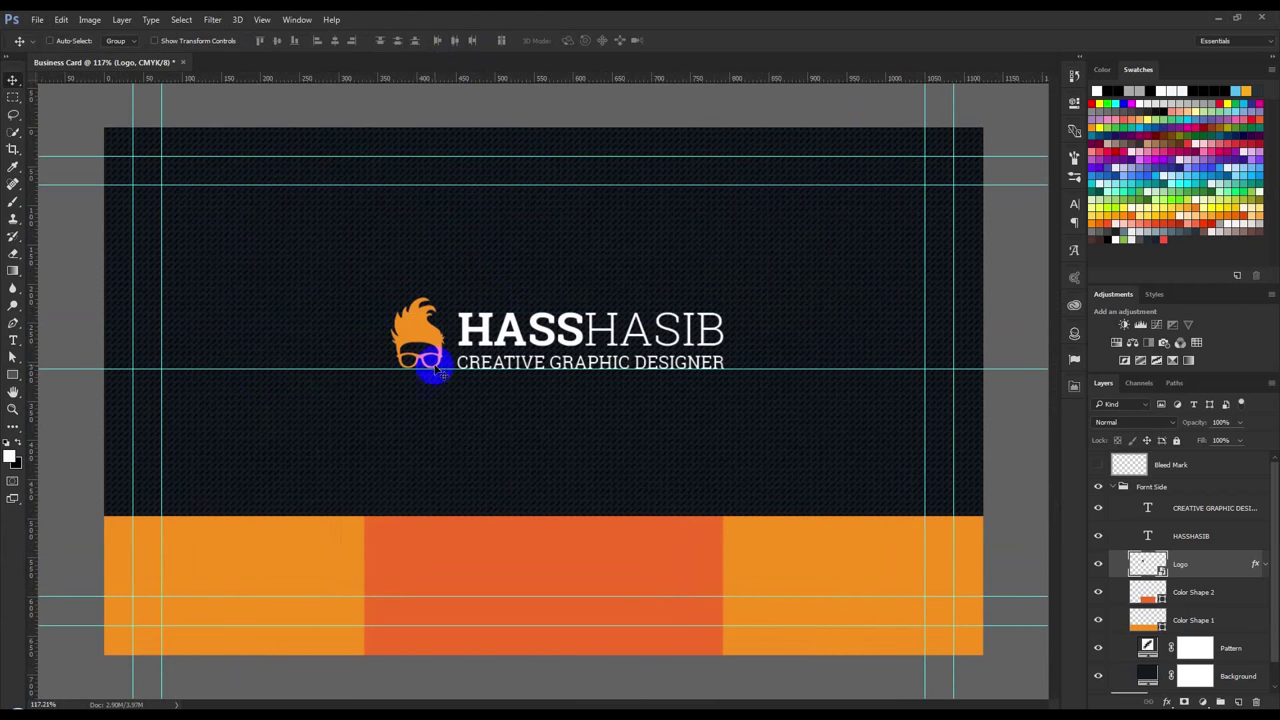
Group the Logo, HASSHASIB and tagline layers into a group named LOGO
scroll(590, 280, "down", 3)
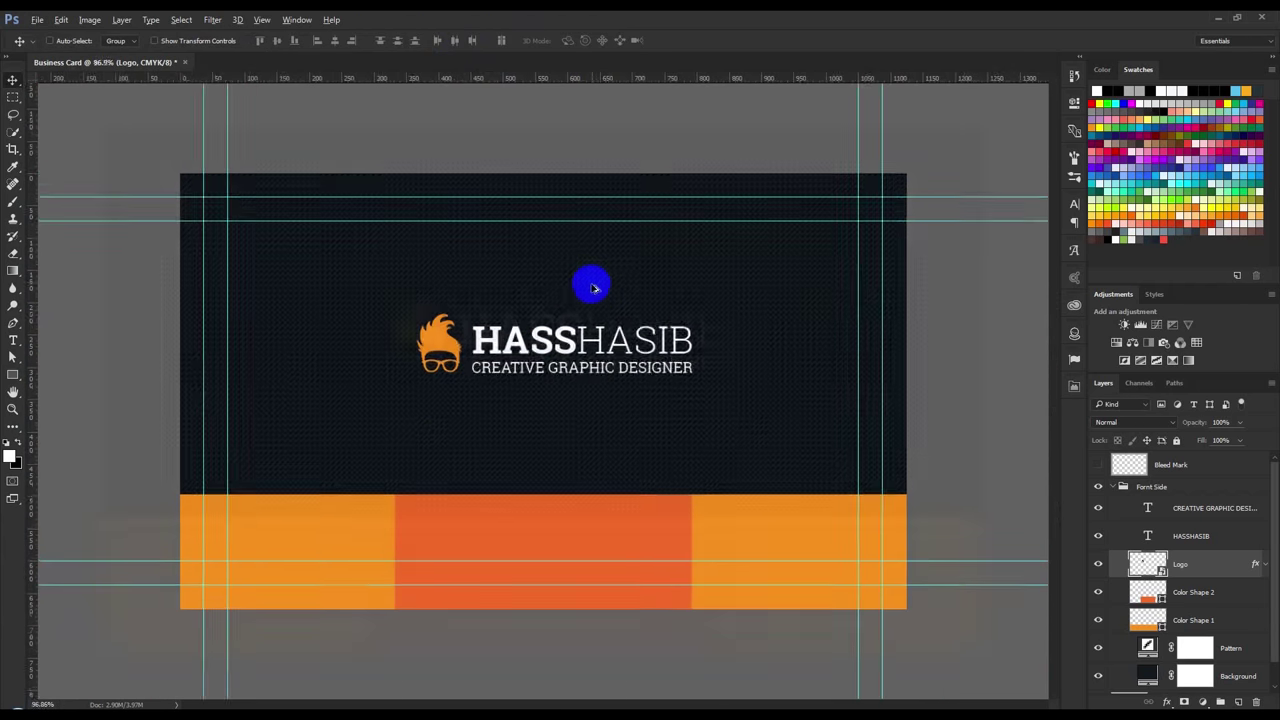
left_click(1197, 517, "shift")
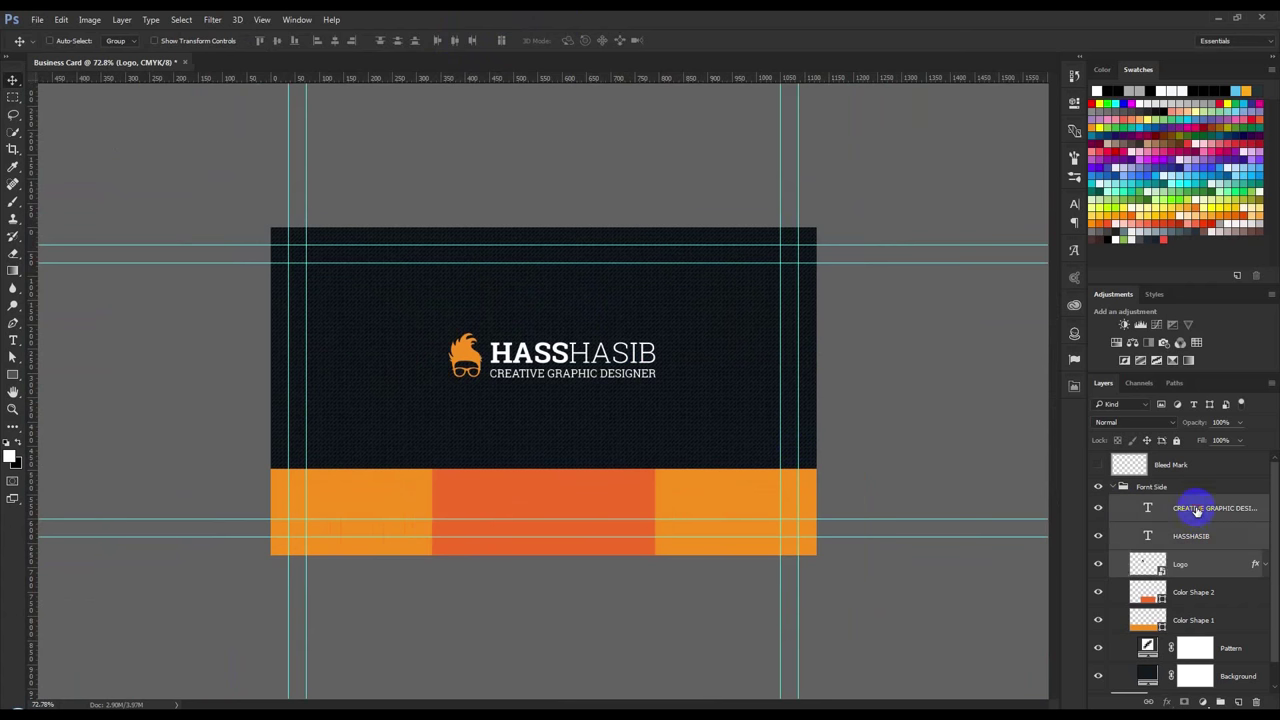
key("ctrl+g")
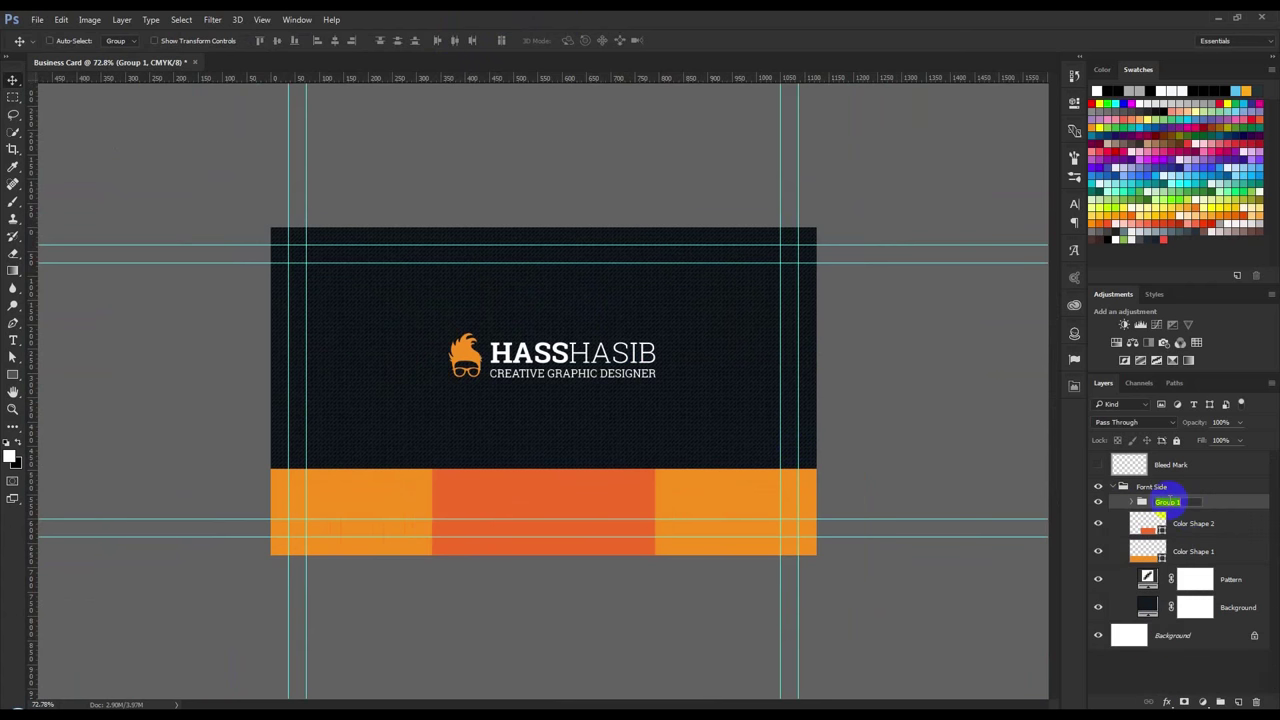
type("LOGO")
Group the Color Shape 2 through Background layers into a group named Background
left_click(1197, 519)
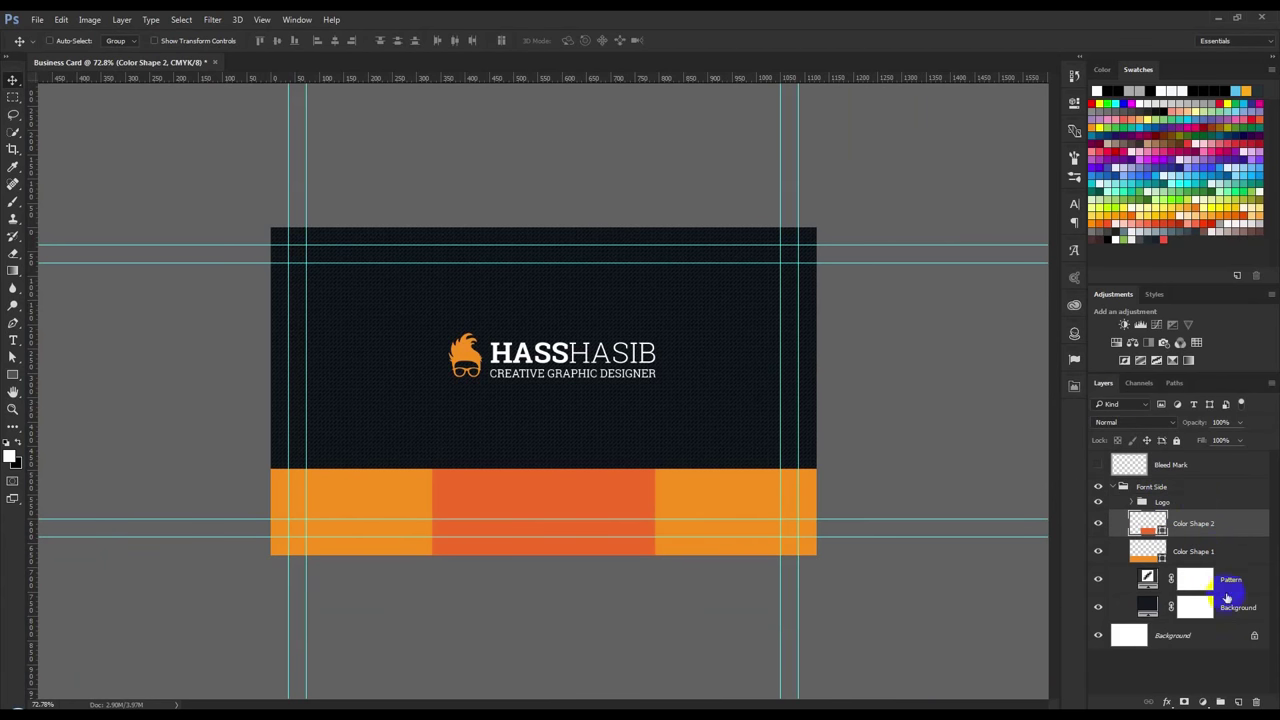
left_click(1236, 605, "shift")
key("ctrl+g")
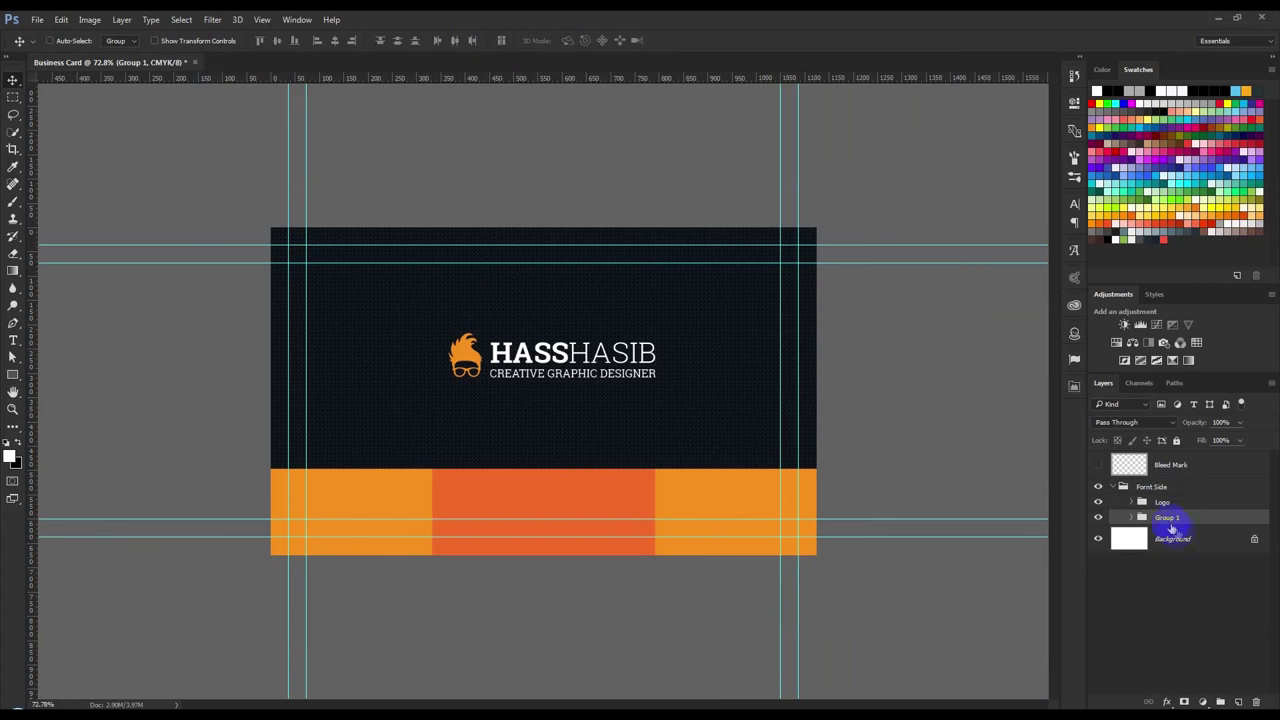
type("Bac")
key("Return")
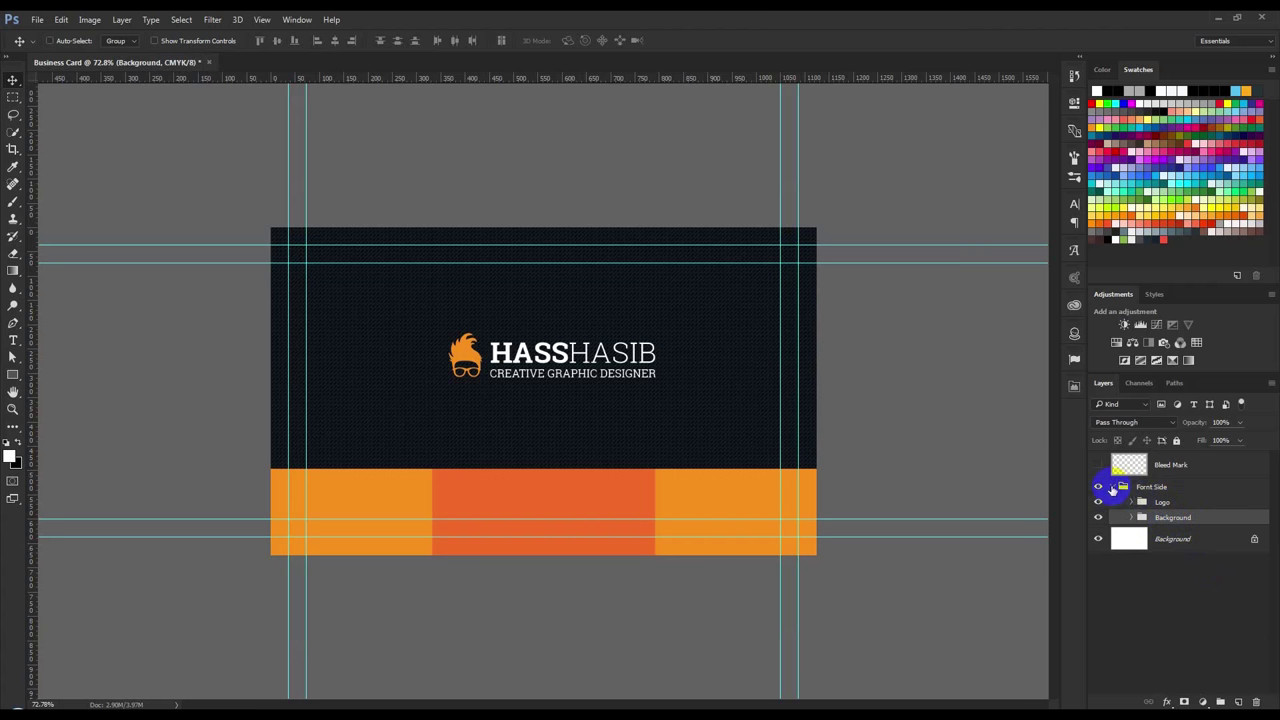
left_click(1158, 502)
scroll(598, 375, "up", 2)
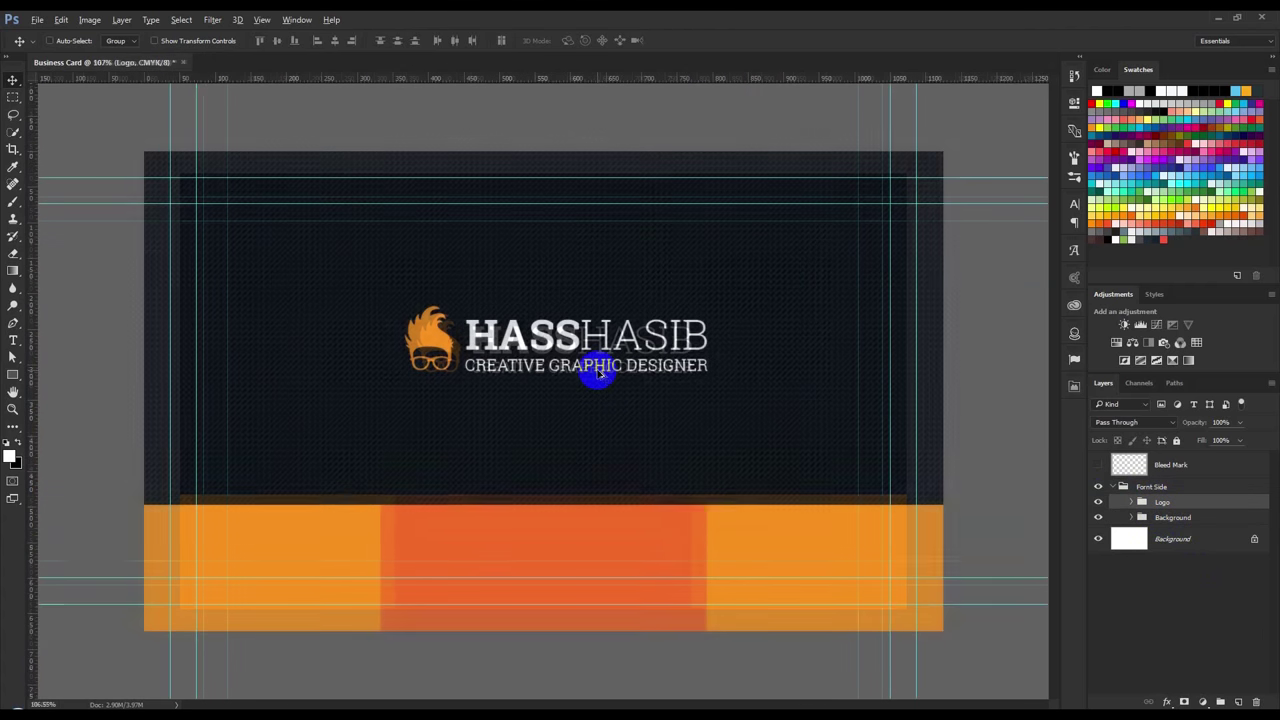
Free-transform the Logo group to about 86% of its size and commit
key("ctrl+t")
left_click_drag(704, 305, 676, 314)
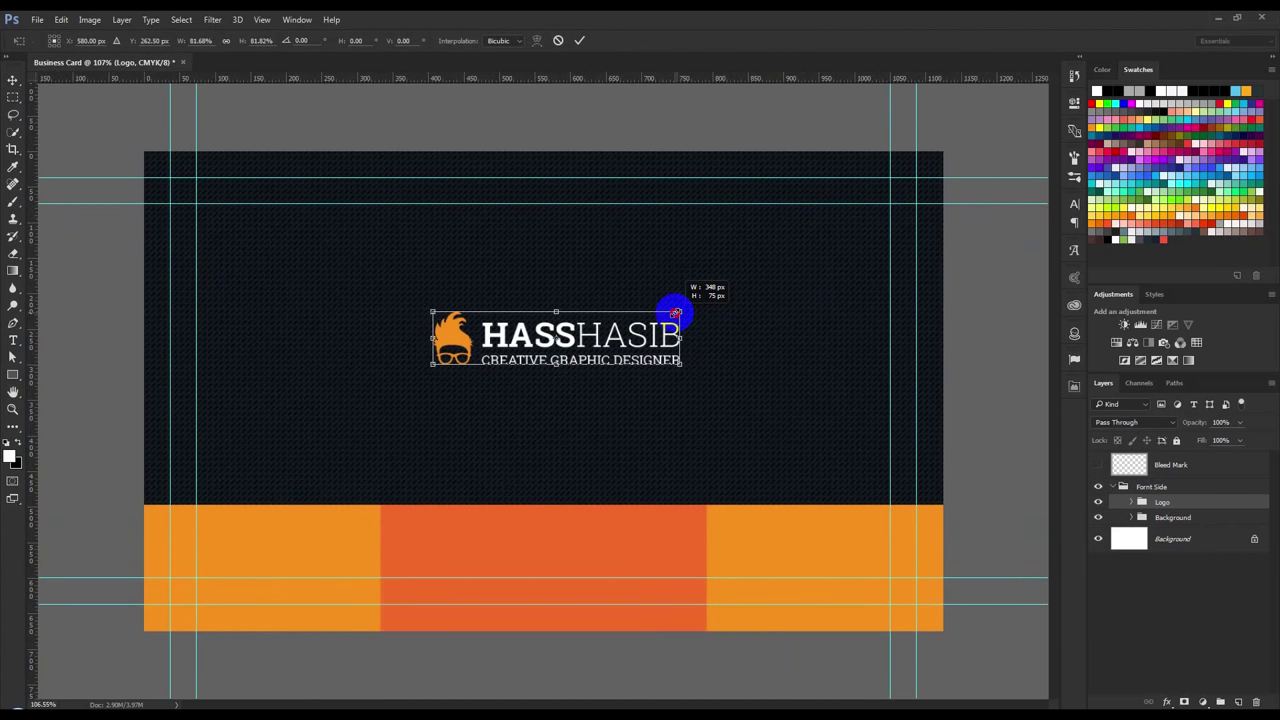
left_click_drag(676, 314, 686, 310)
left_click(577, 45)
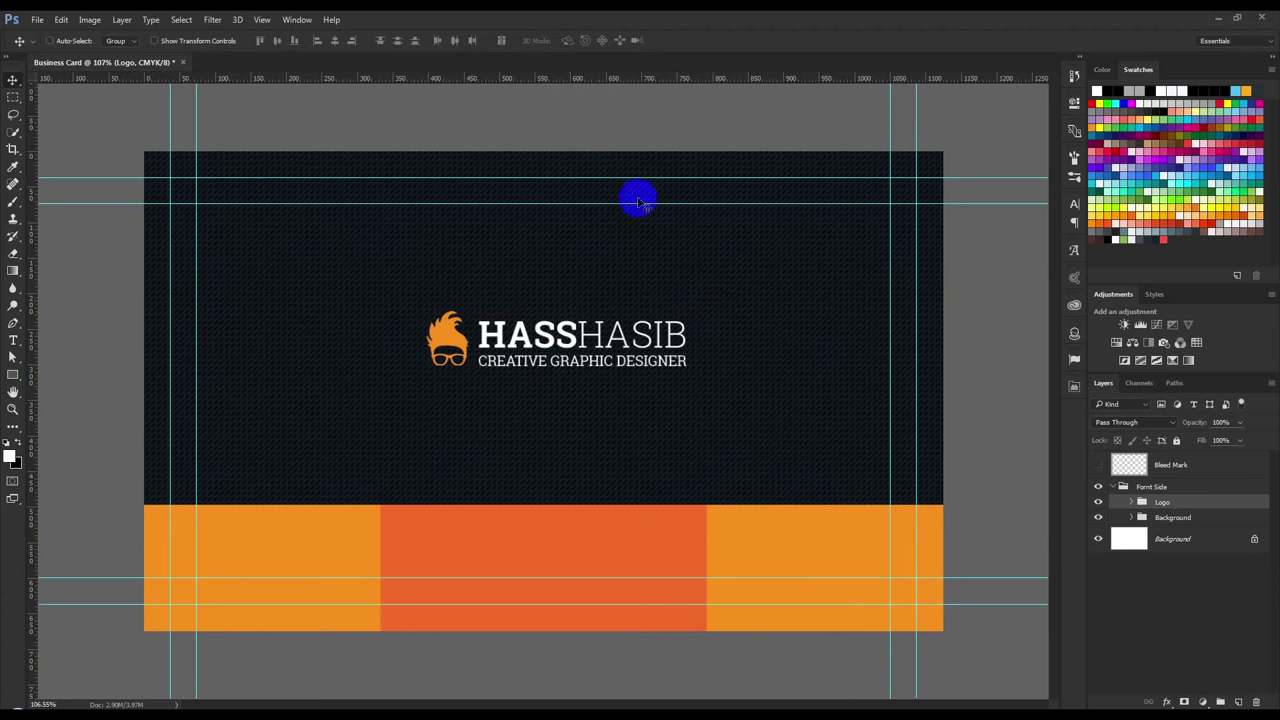
scroll(654, 270, "down", 1)
scroll(654, 294, "down", 1)
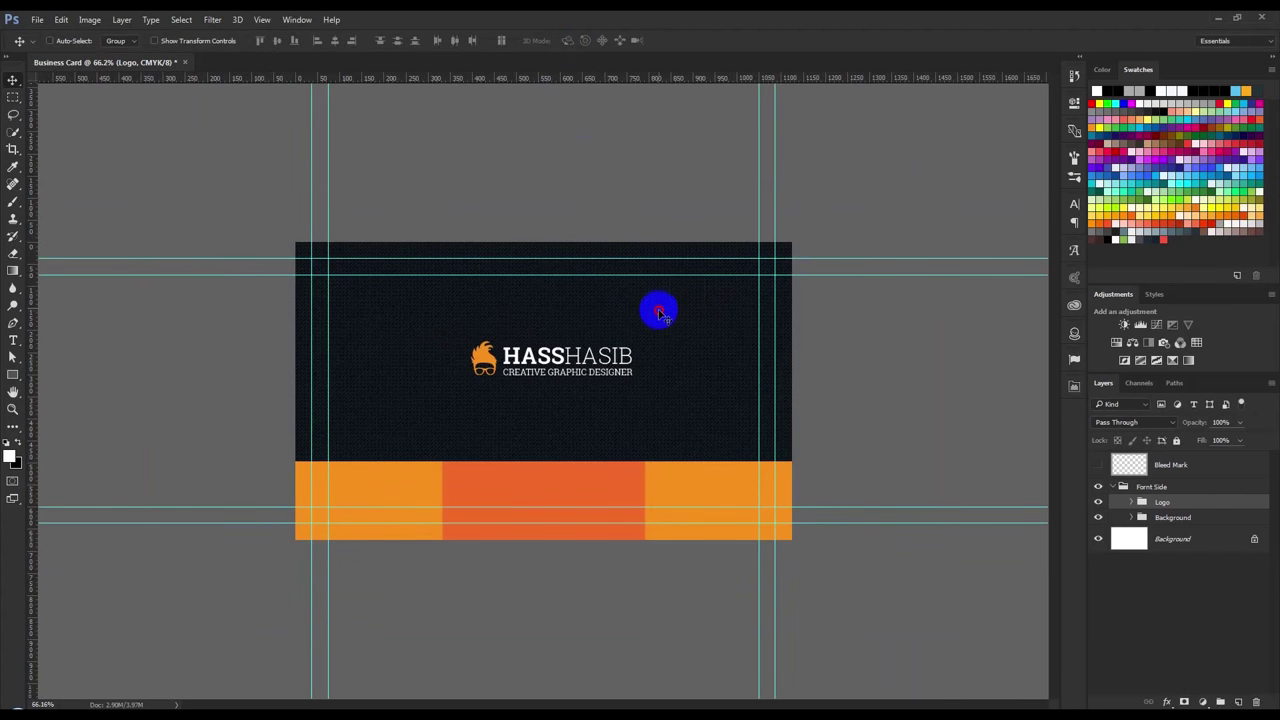
scroll(587, 416, "up", 1)
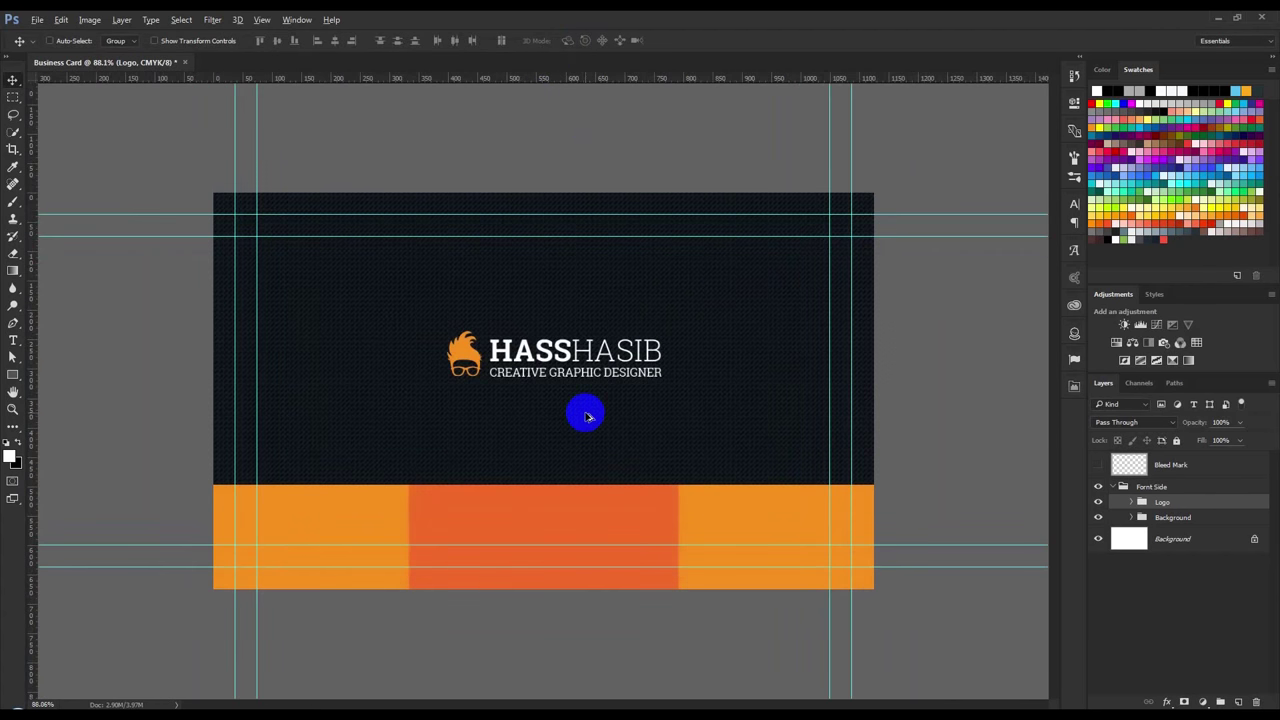
scroll(587, 416, "up", 1)
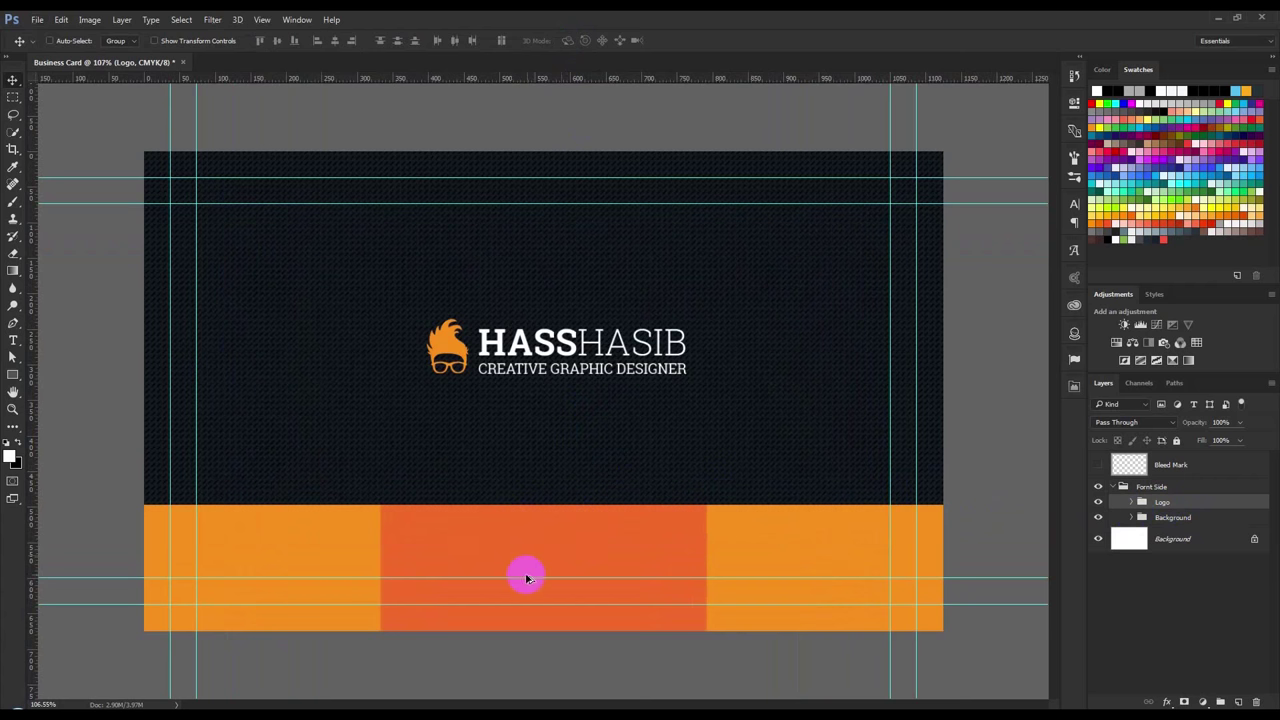
scroll(527, 578, "up", 1)
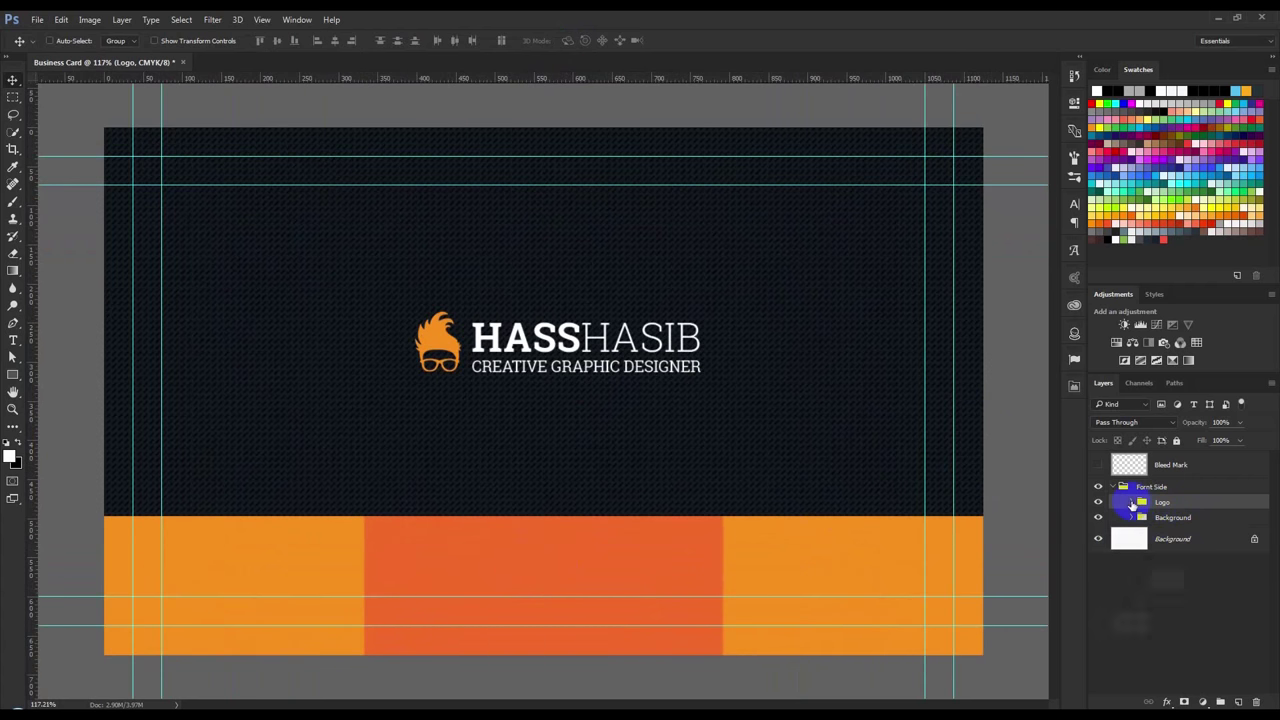
Alt-drag a copy of the CREATIVE GRAPHIC DESIGNER layer down onto the orange band
left_click(1133, 502)
left_click(1190, 523)
left_click_drag(646, 389, 662, 598)
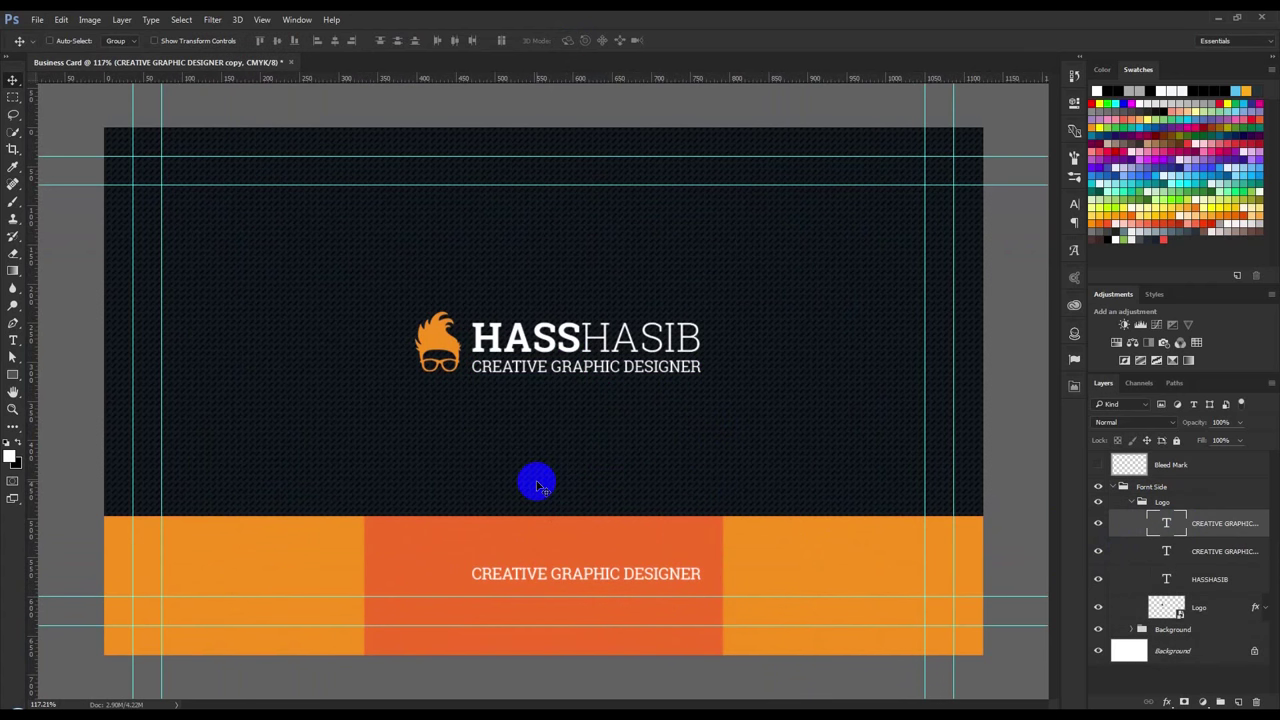
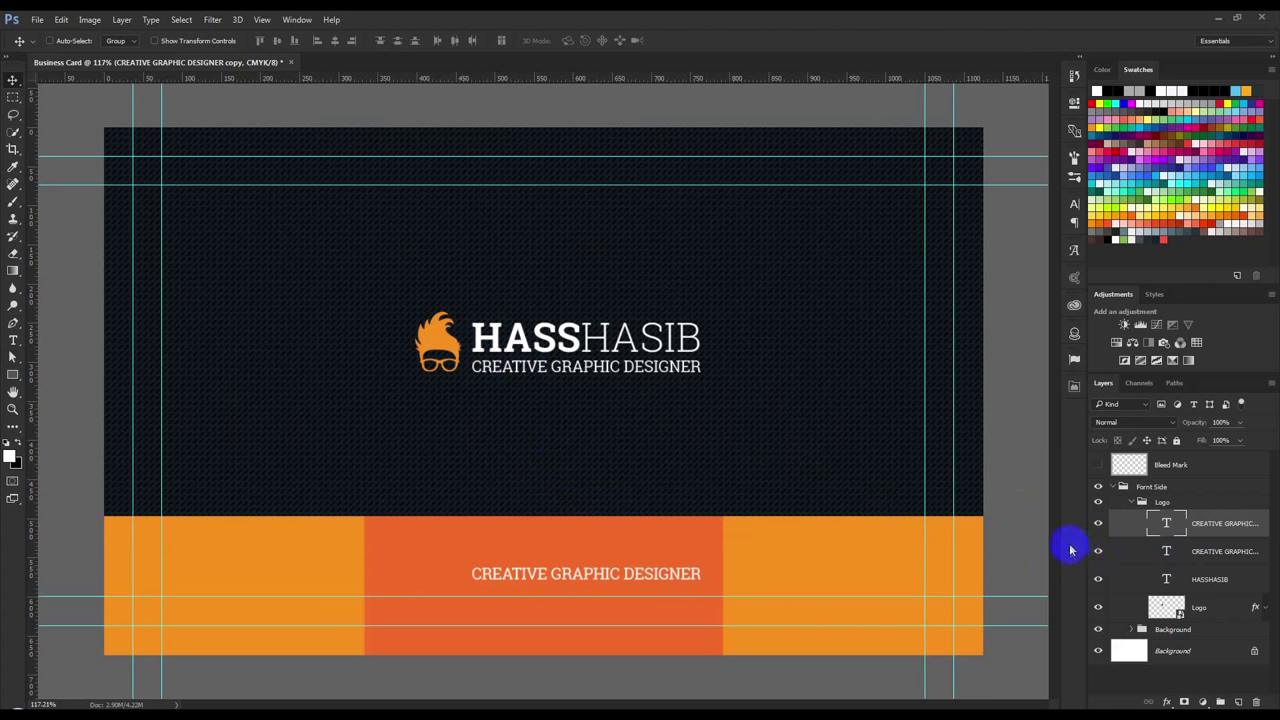
left_click_drag(675, 549, 643, 551)
double_click(1170, 527)
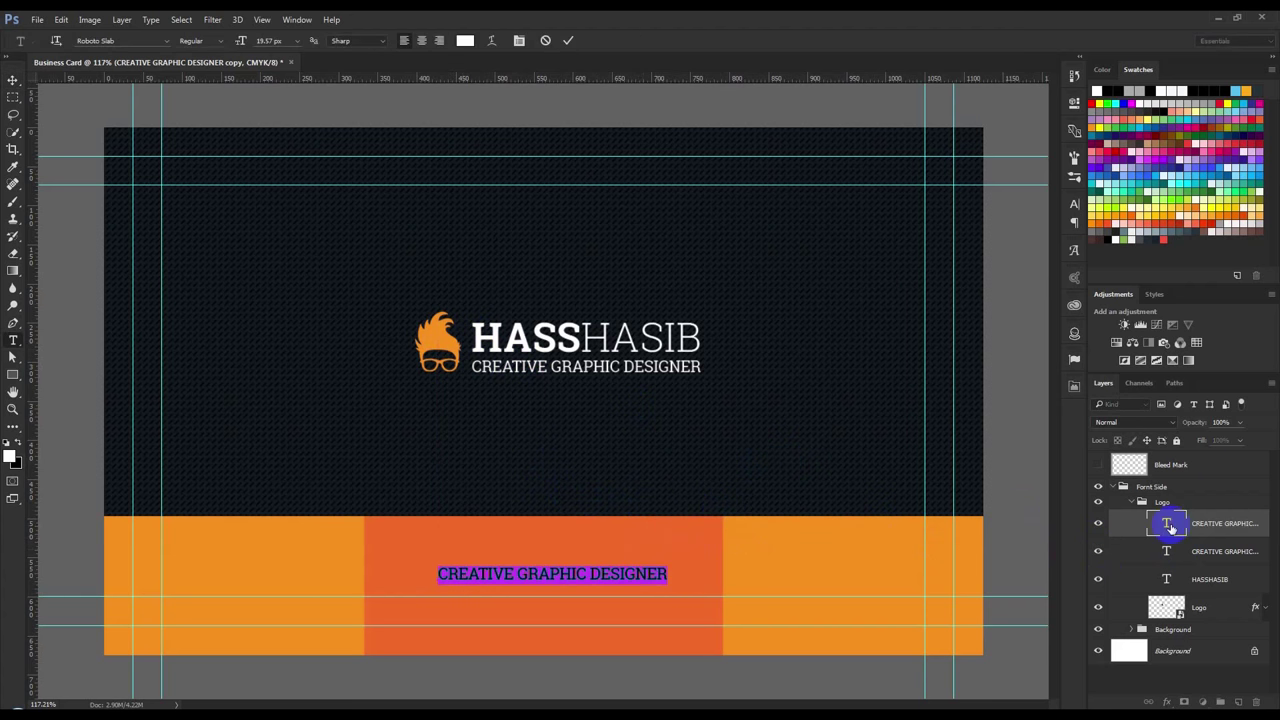
type("W")
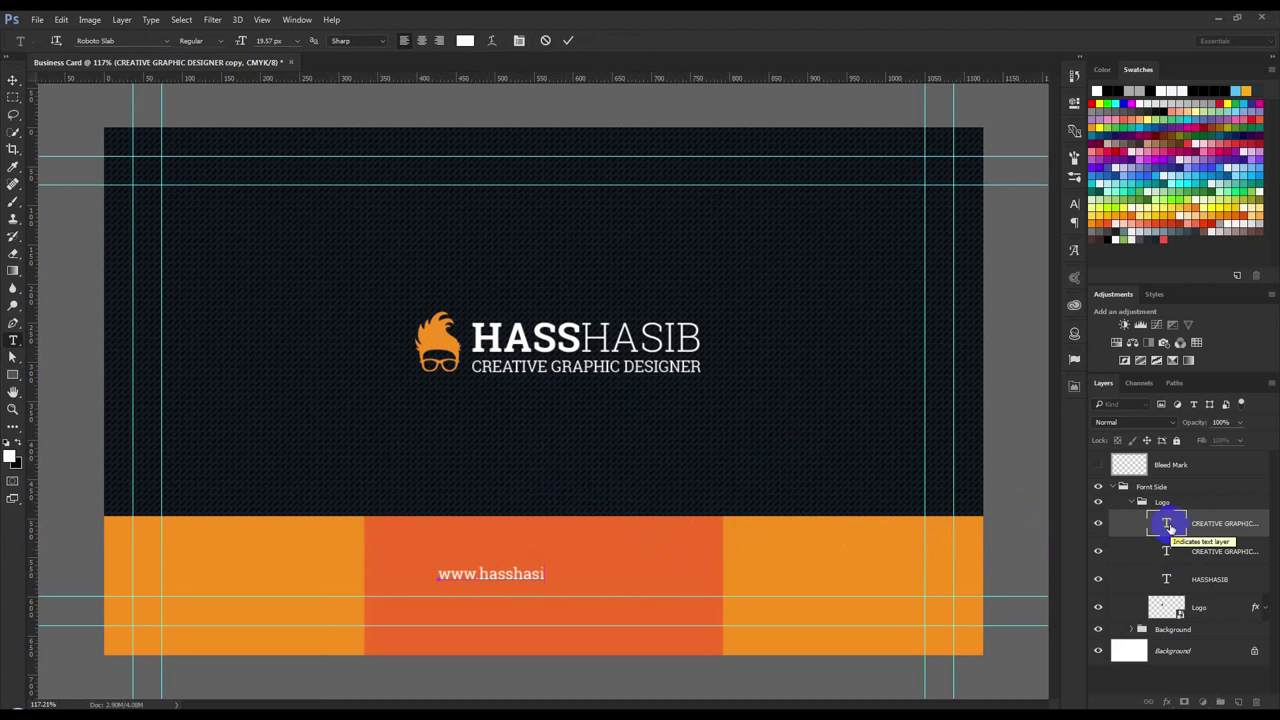
type("m")
double_click(1168, 525)
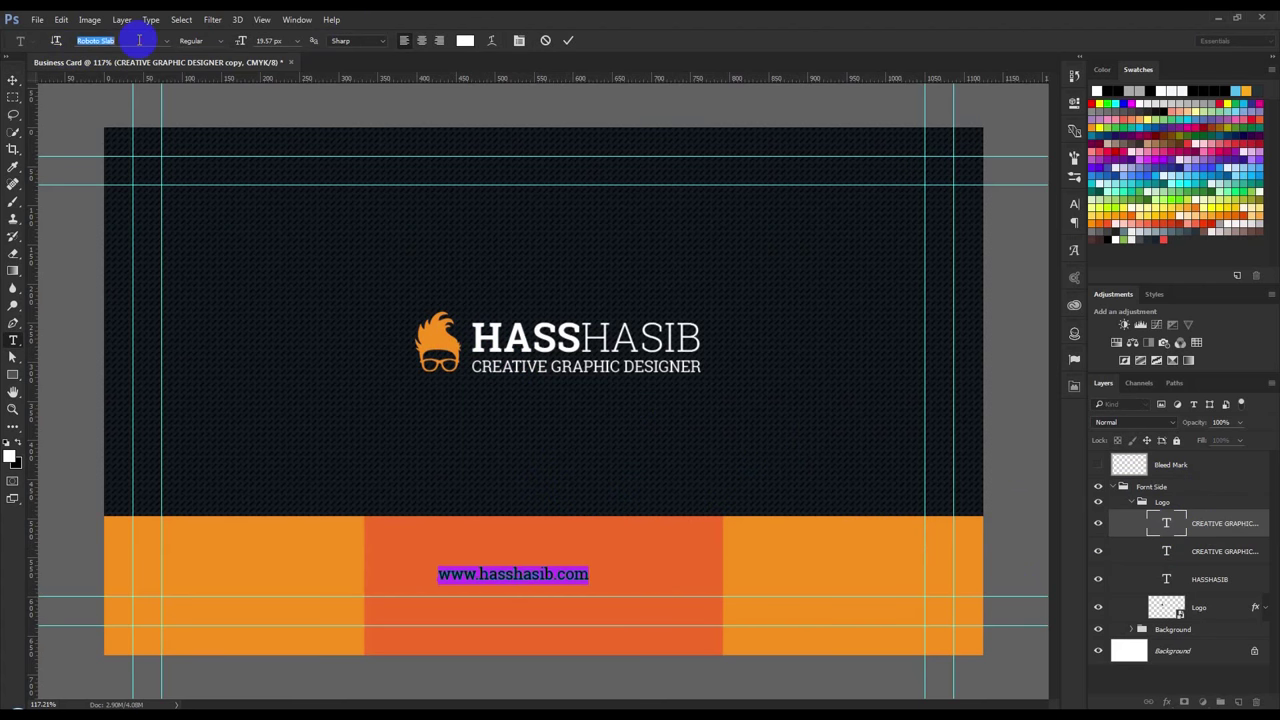
type("n")
key("BackSpace")
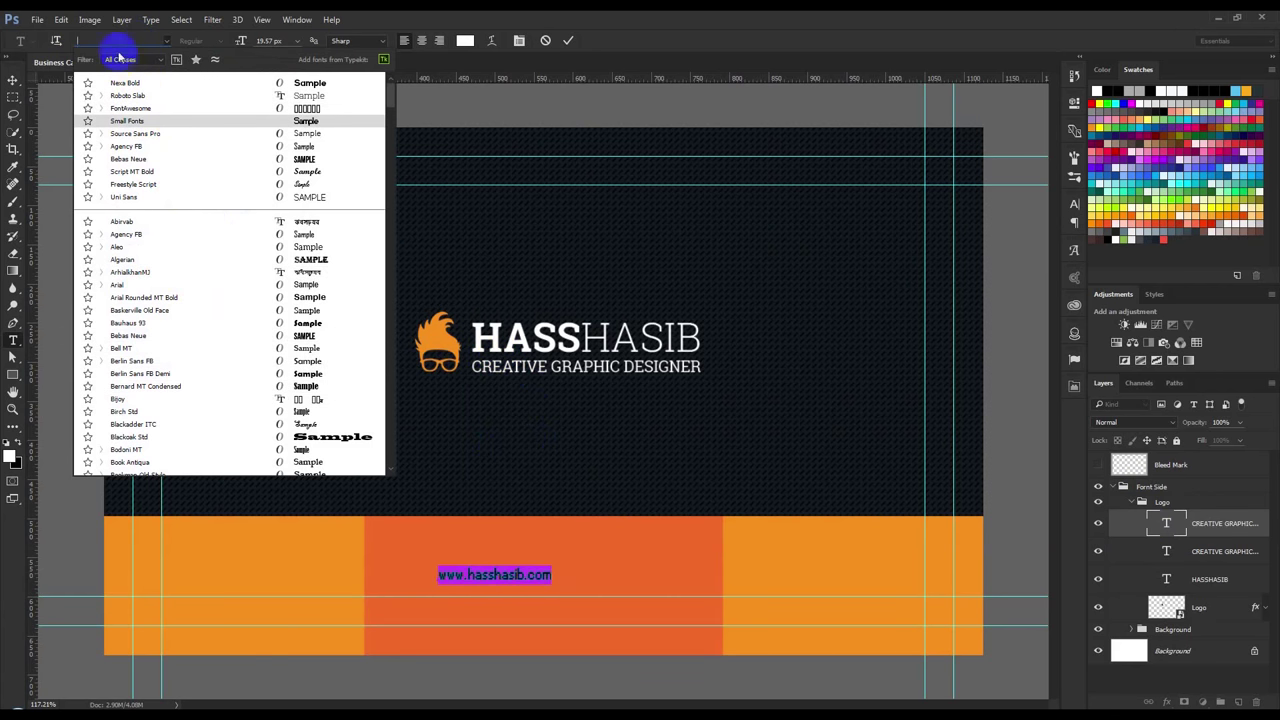
type("robot")
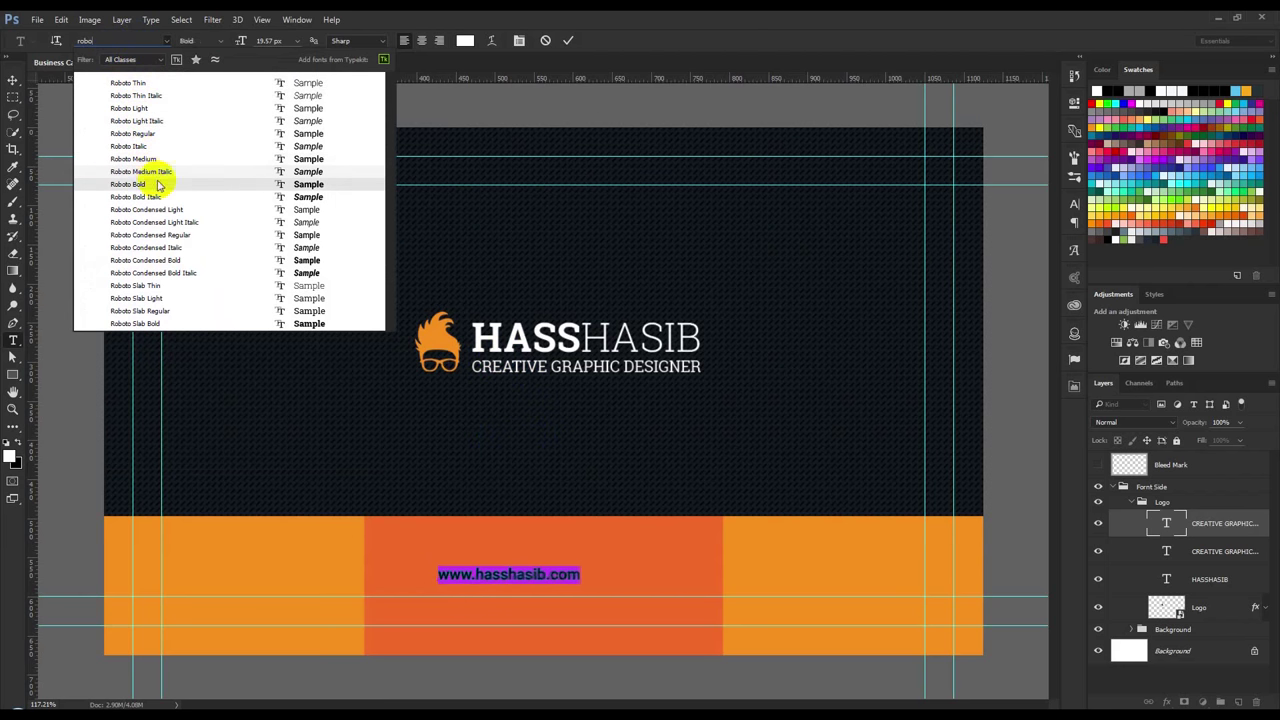
left_click(155, 137)
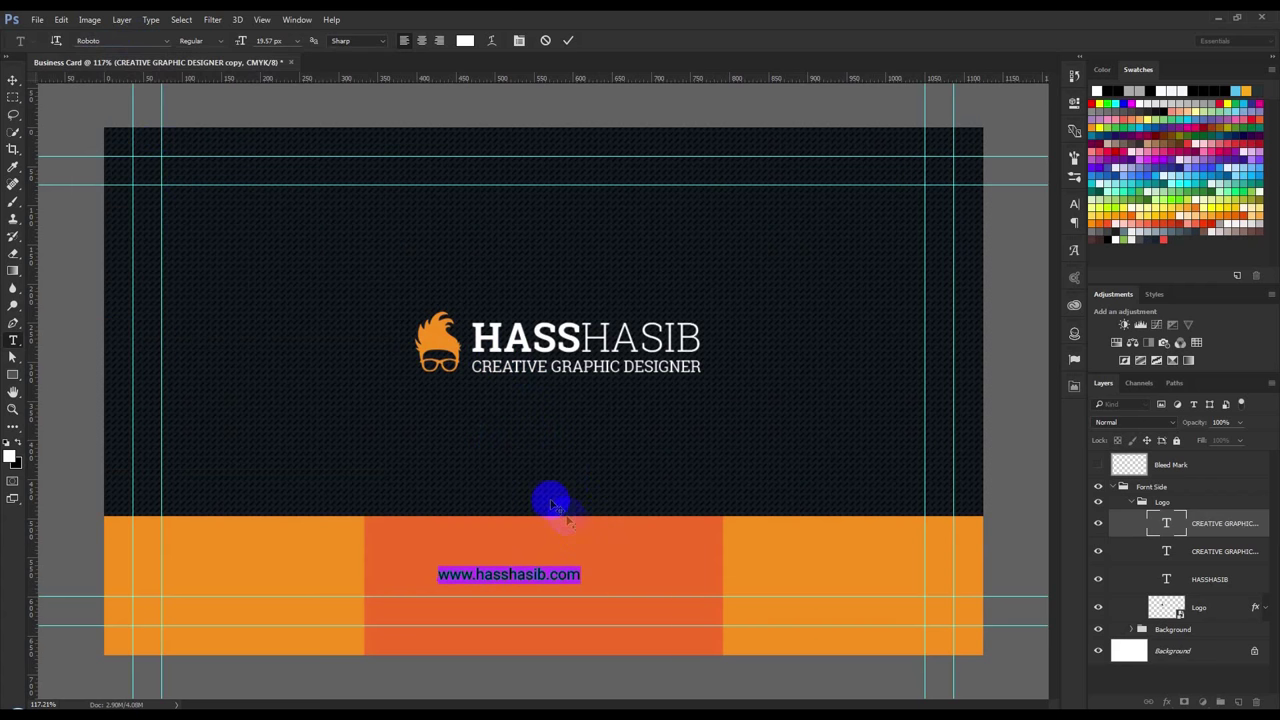
Nudge the web address right and size it to 18 px with tracking 80
left_click_drag(557, 551, 607, 567)
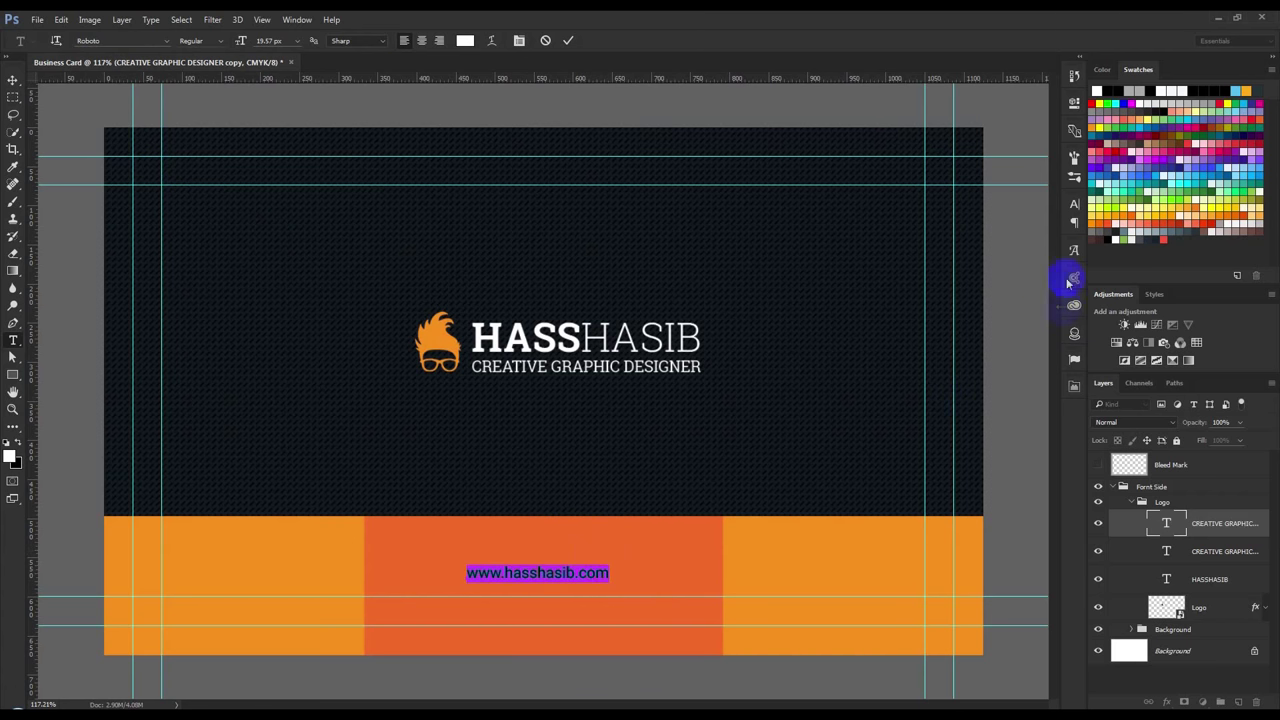
left_click(1074, 204)
scroll(1031, 253, "up", 3)
scroll(1031, 253, "up", 3)
scroll(1031, 253, "up", 2)
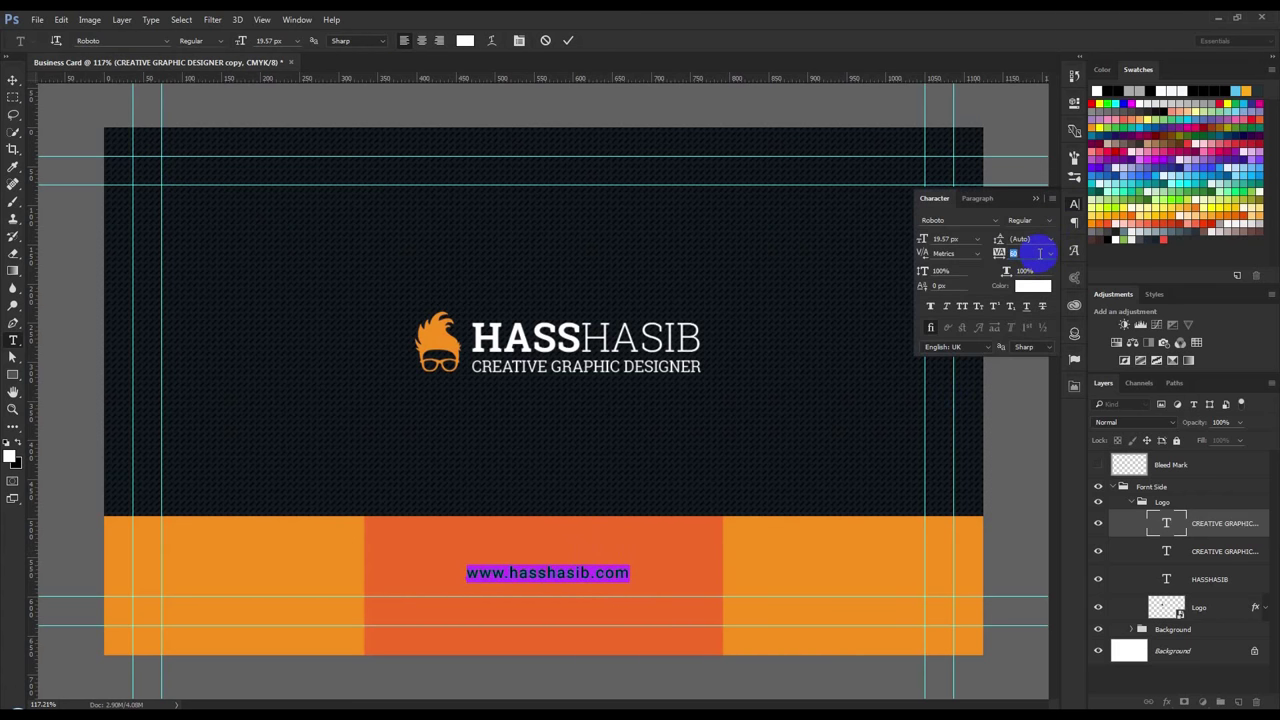
left_click(299, 44)
left_click(287, 178)
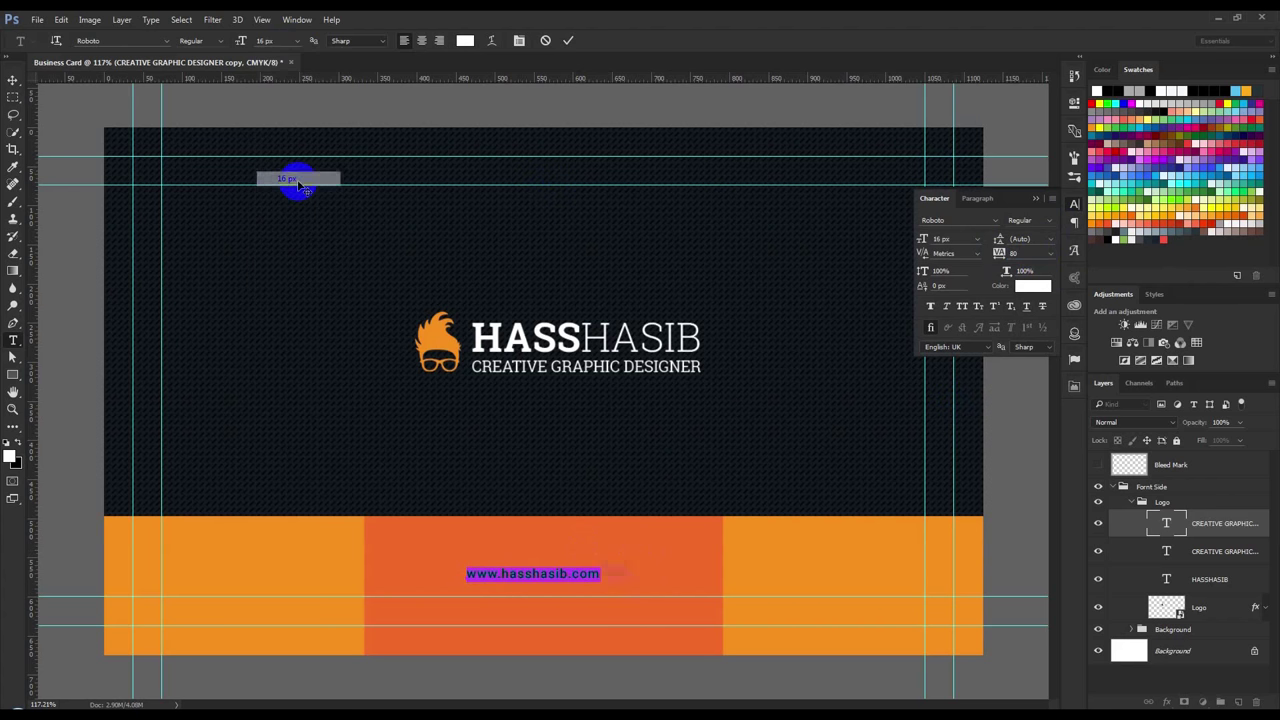
left_click(296, 40)
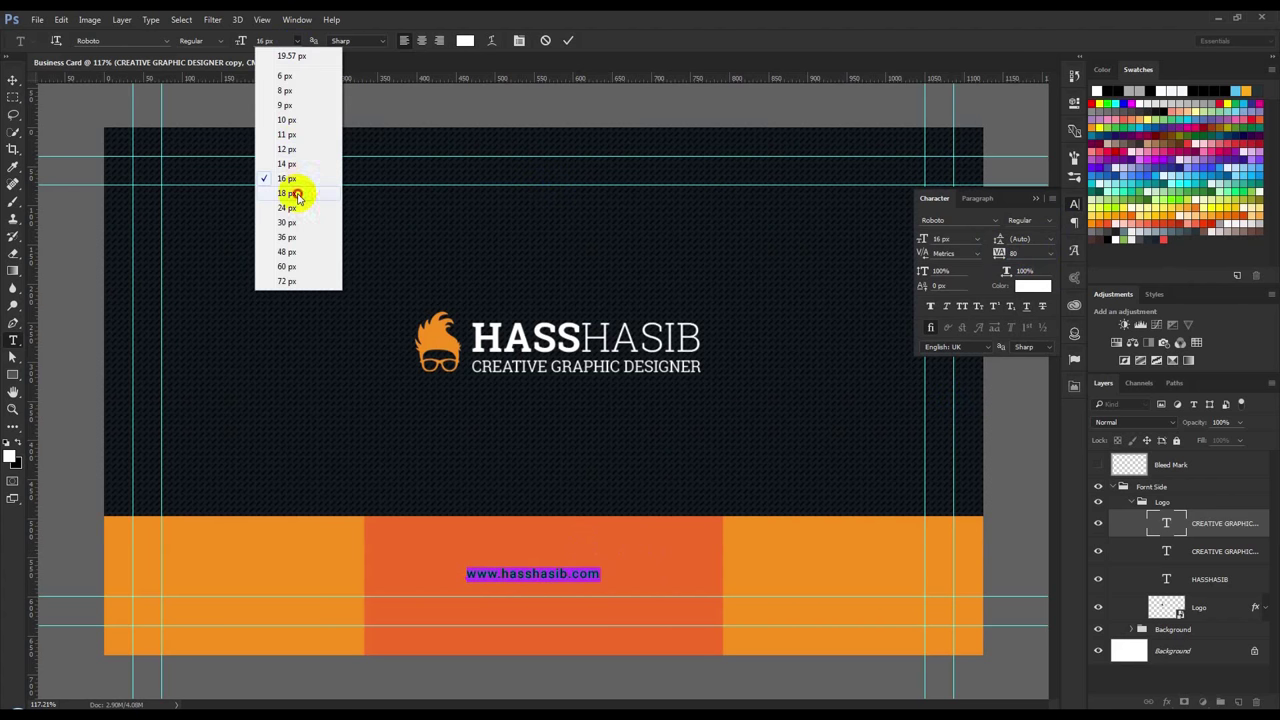
left_click(297, 192)
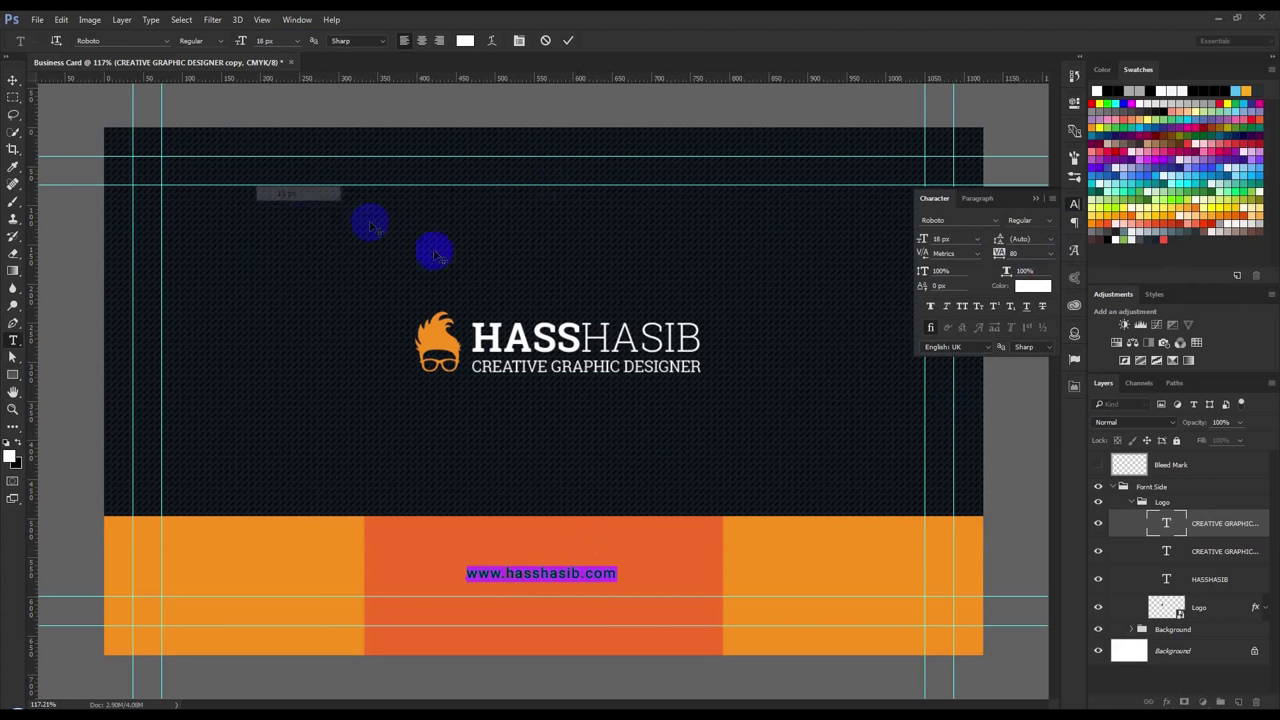
left_click(568, 40)
Reposition the web address within the orange band
key("v")
left_click_drag(598, 575, 612, 574)
scroll(527, 600, "up", 4)
scroll(527, 600, "up", 2)
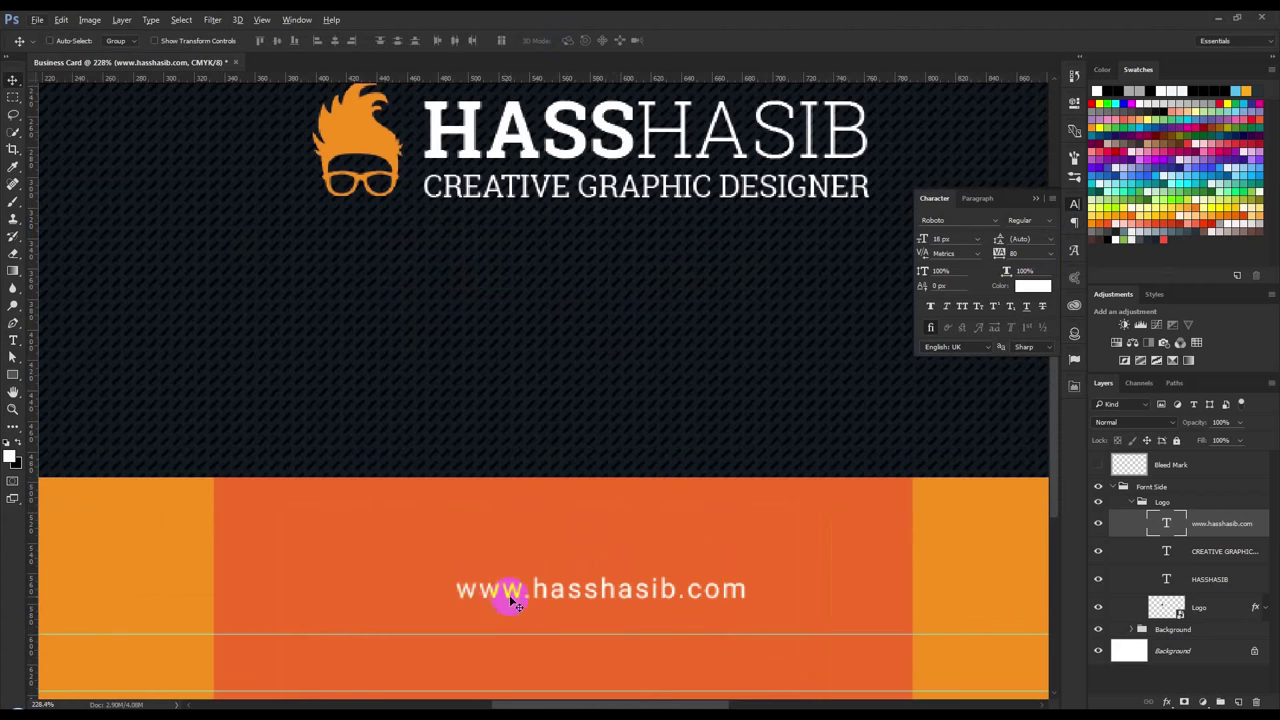
scroll(78, 450, "down", 1)
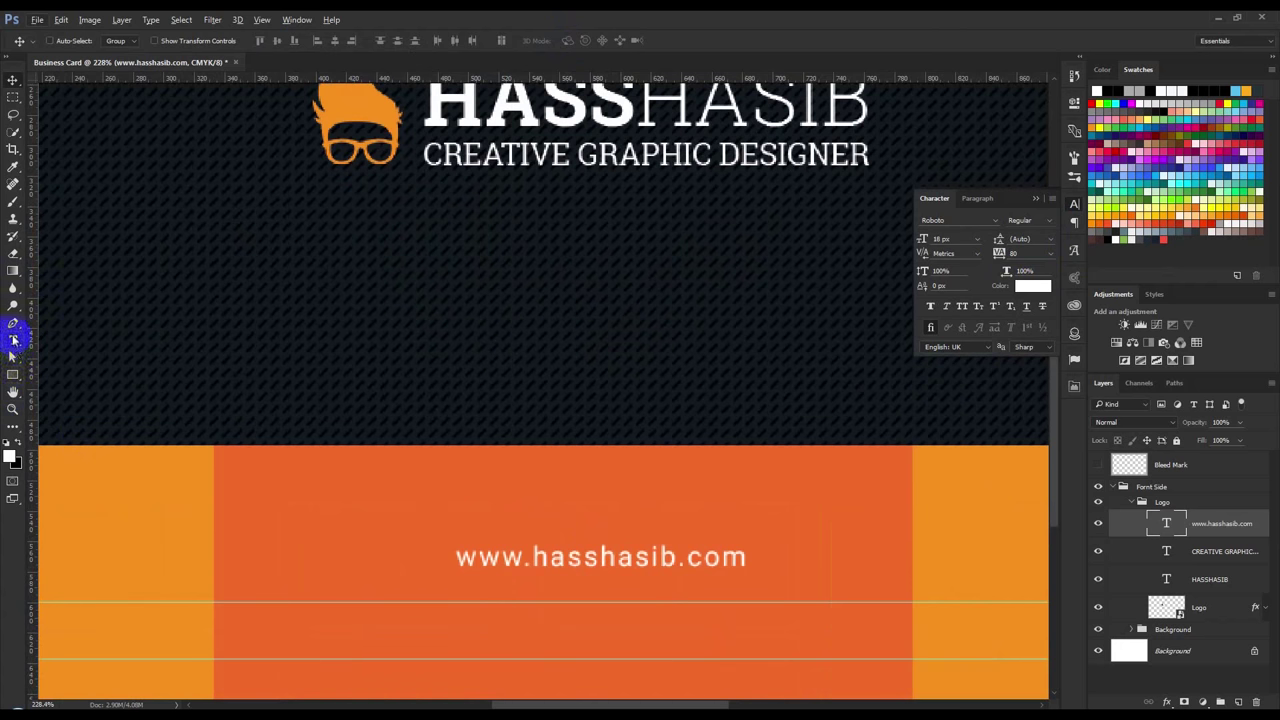
Select the Custom Shape tool with the globe shape
left_click(13, 375)
left_click(92, 433)
left_click(526, 42)
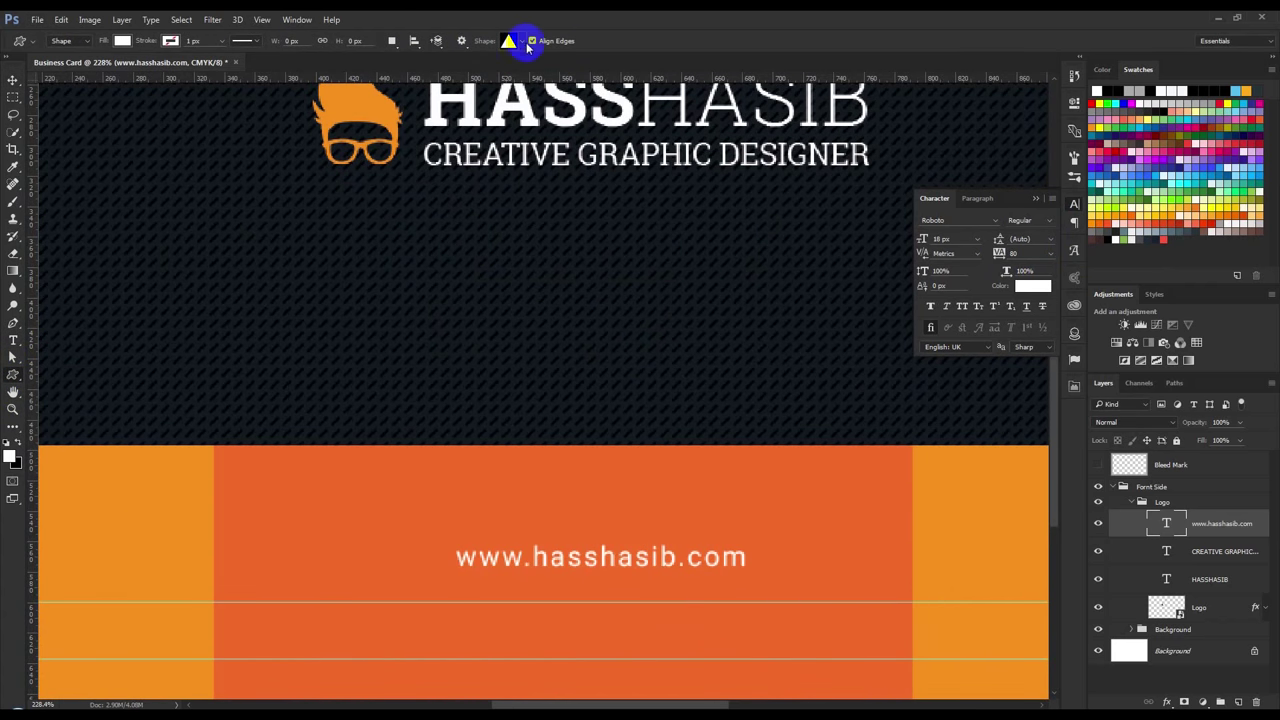
left_click(272, 283)
left_click(740, 284)
left_click(497, 168)
left_click(421, 262)
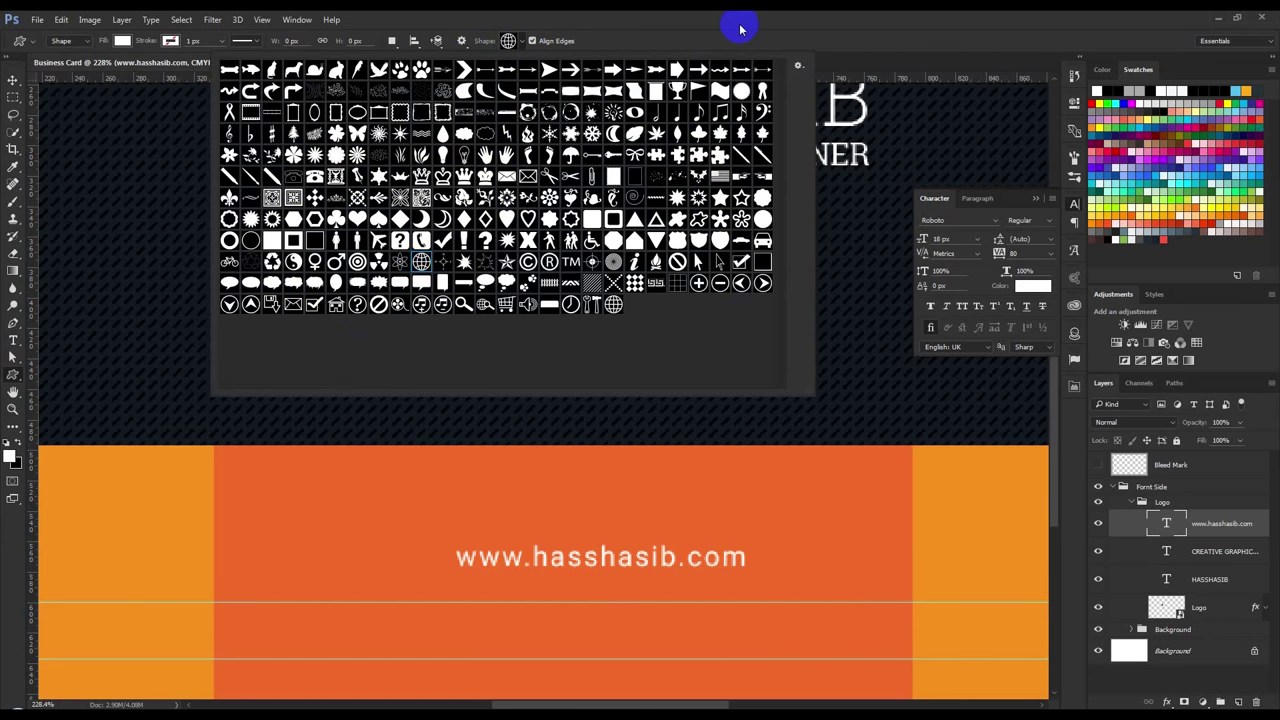
left_click(569, 490)
scroll(428, 563, "up", 2)
scroll(423, 563, "up", 2)
scroll(420, 489, "down", 1)
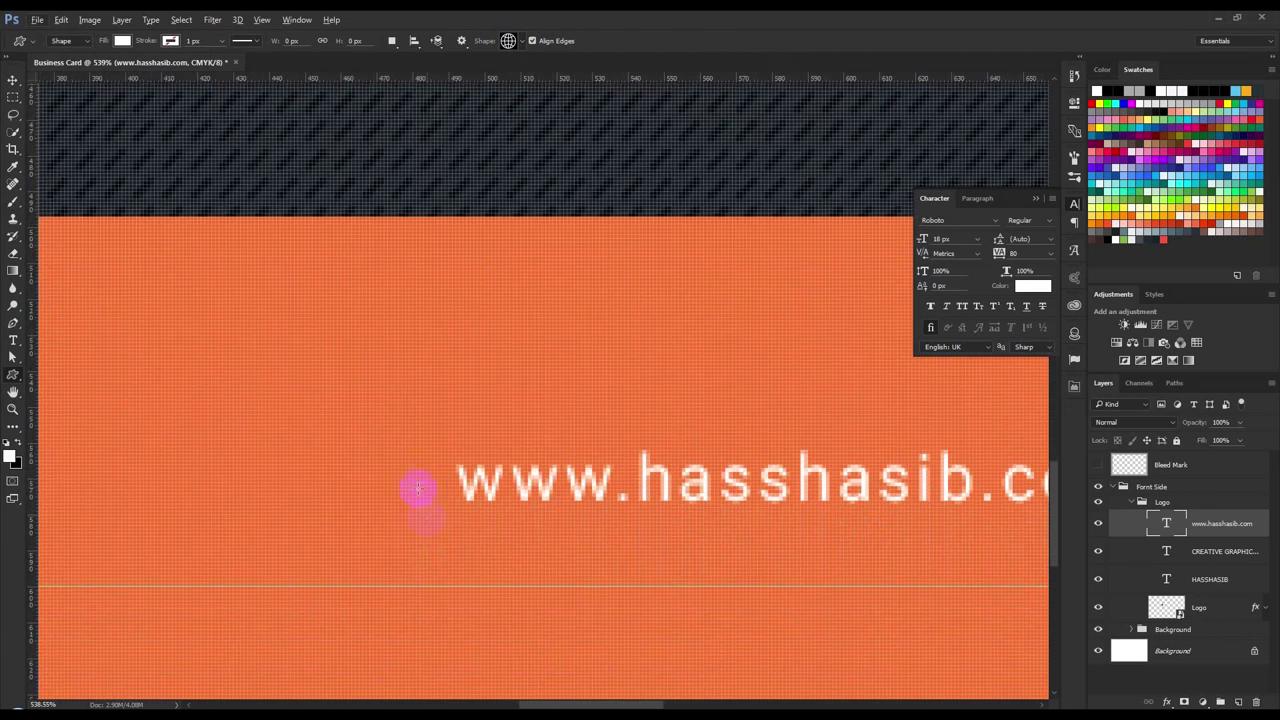
Draw a globe left of the web address, enlarge it about 155%, and align it beside the text
left_click_drag(402, 463, 441, 508)
left_click(13, 79)
left_click_drag(510, 428, 450, 430)
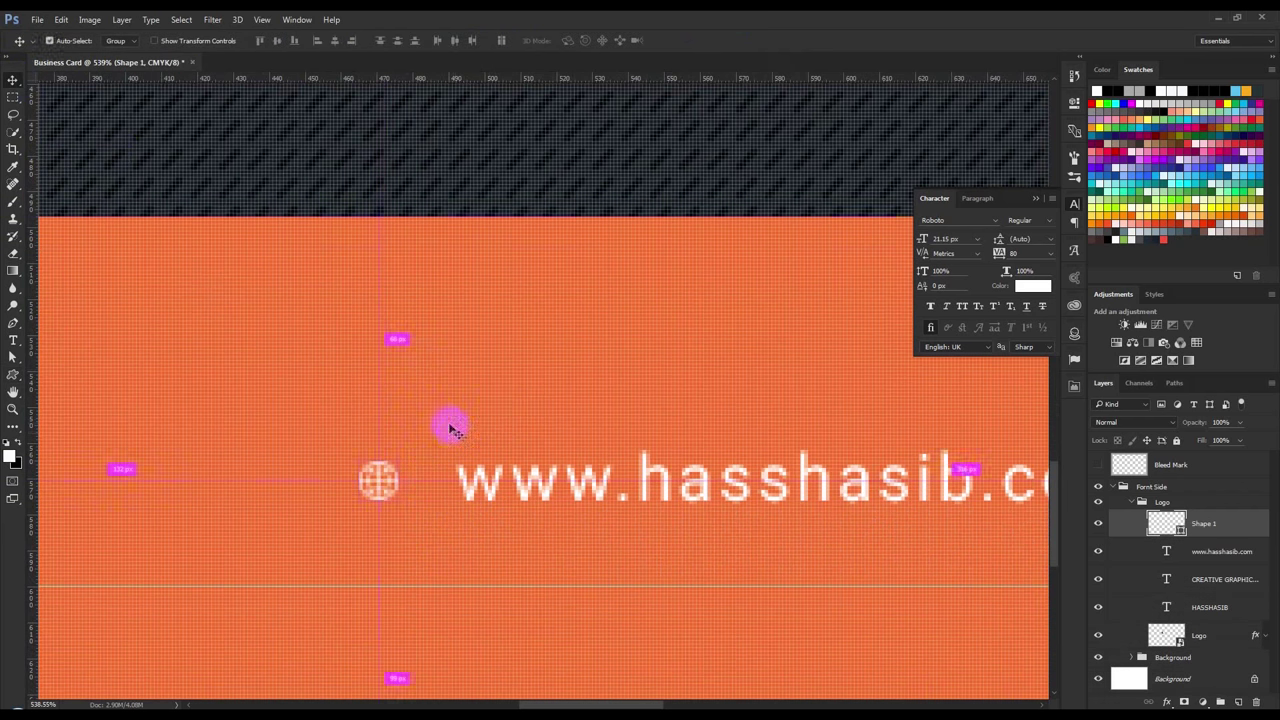
key("ctrl+t")
left_click_drag(398, 460, 412, 454)
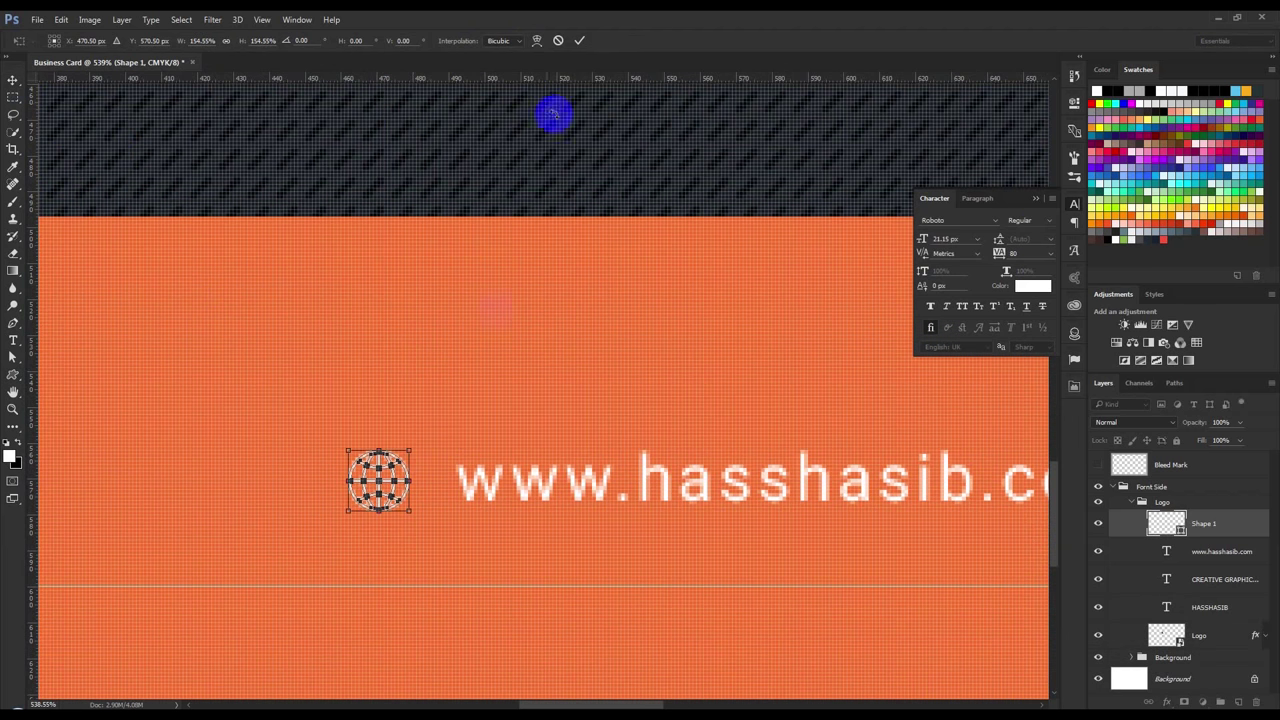
left_click(579, 40)
left_click_drag(466, 420, 487, 429)
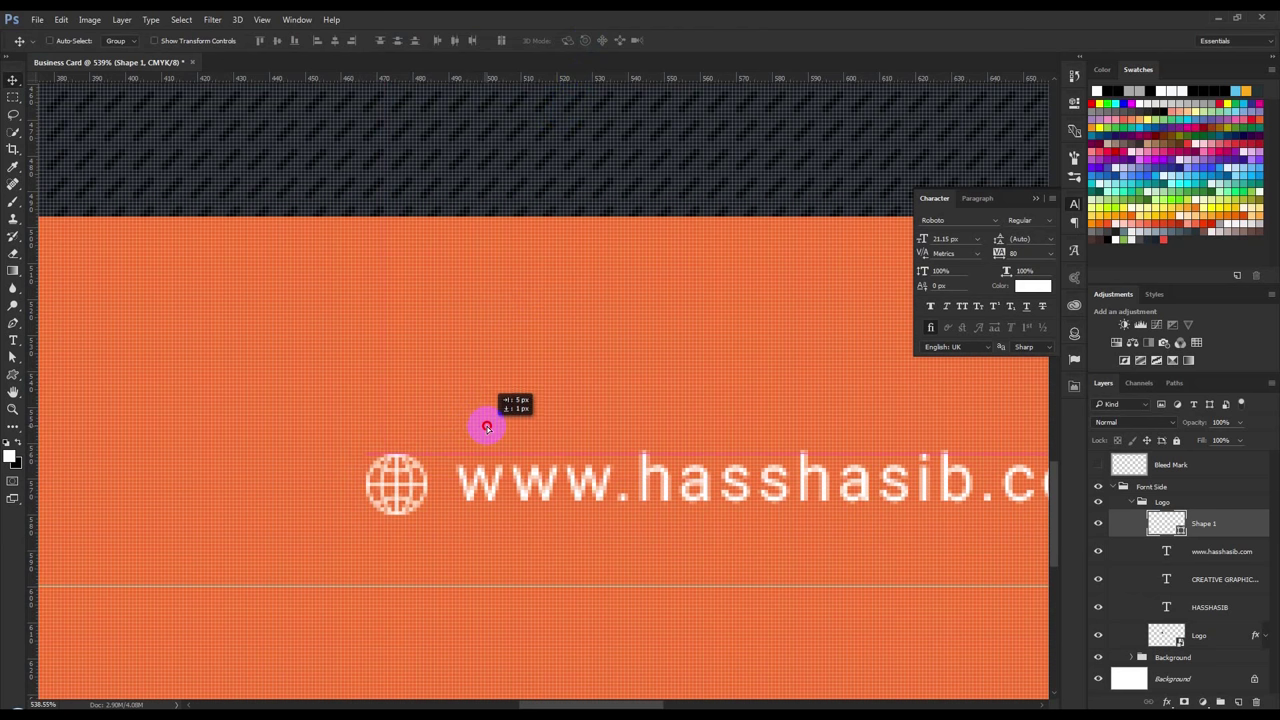
left_click(1165, 523, "ctrl")
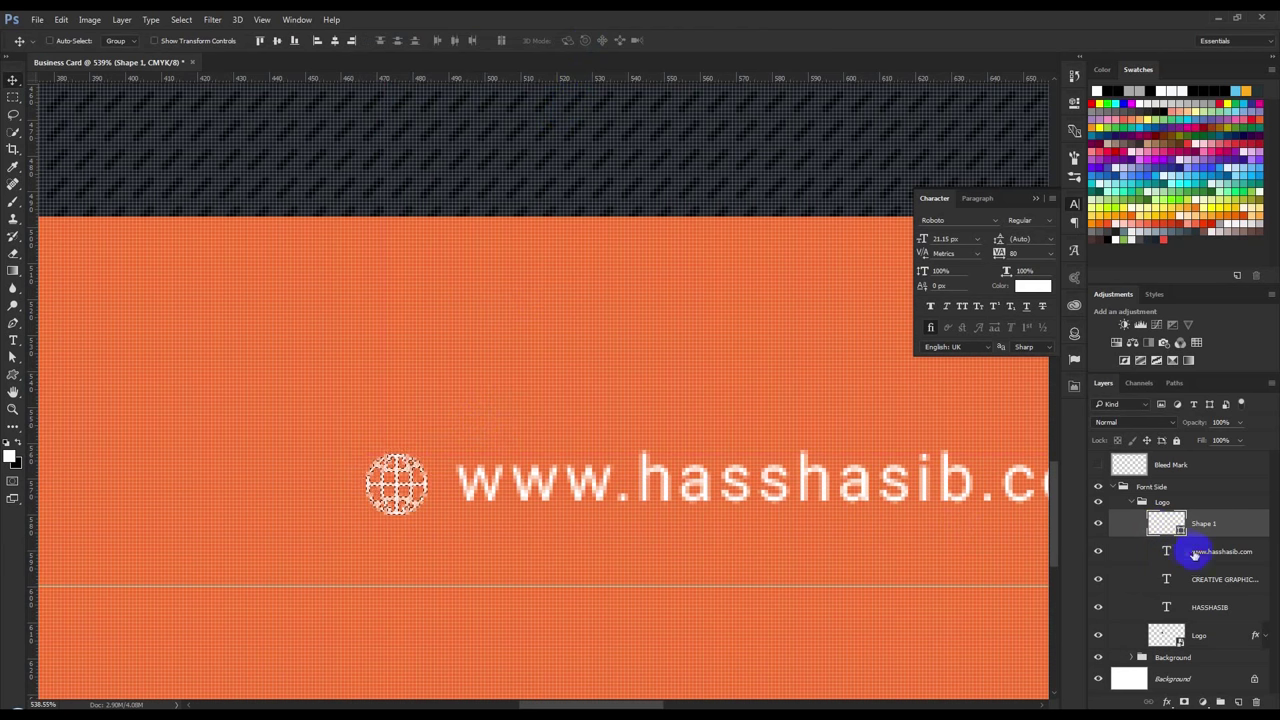
Vertically centre the web address text on the globe icon
left_click(1193, 553)
left_click(336, 40)
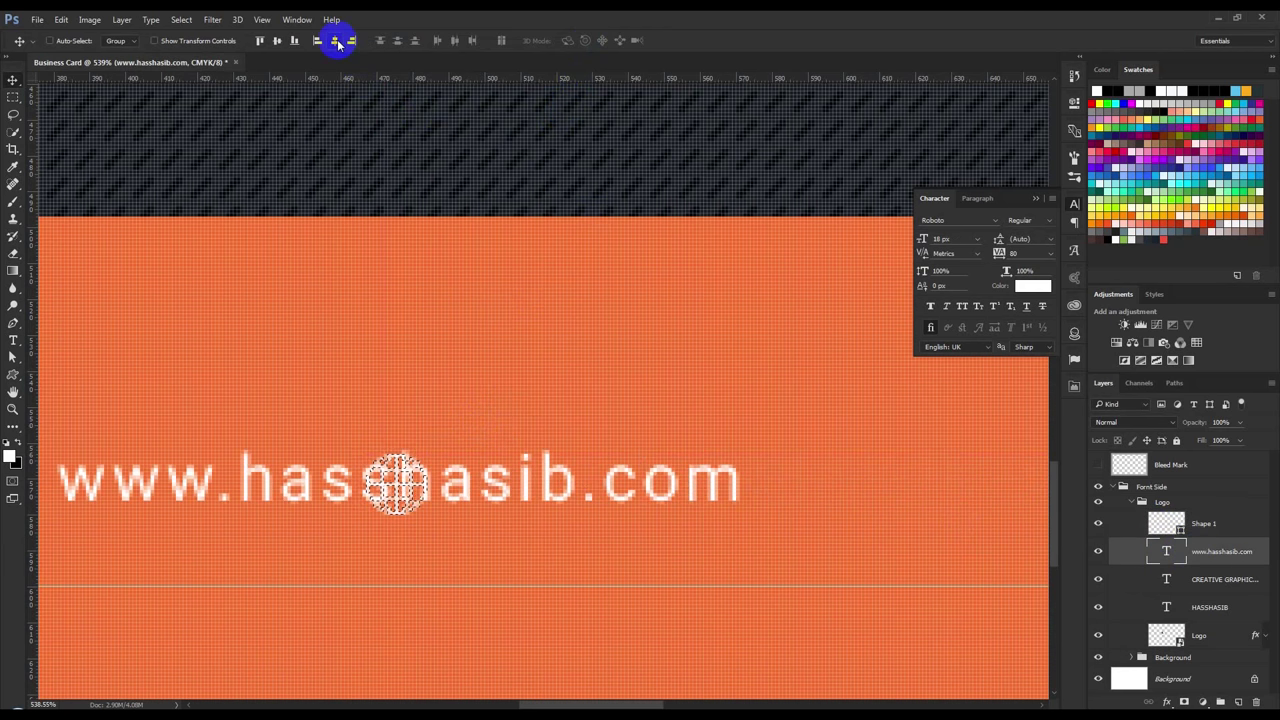
key("ctrl+z")
left_click(277, 40)
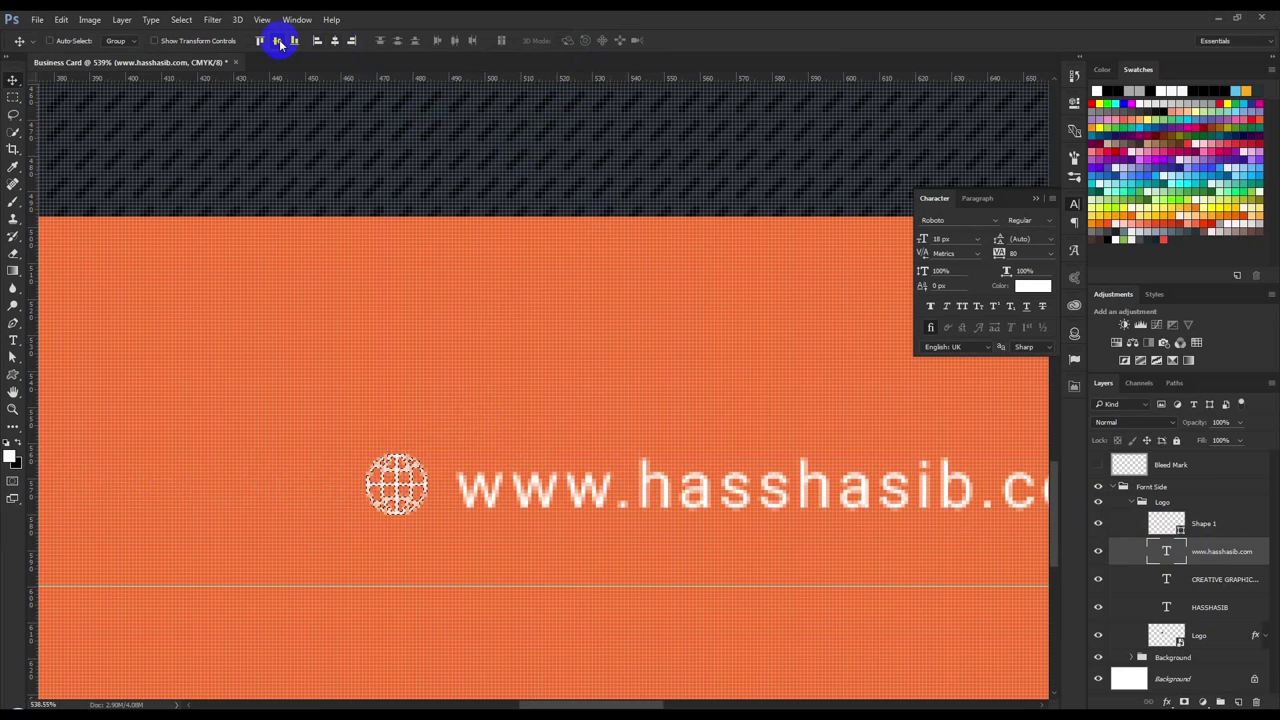
key("ctrl+d")
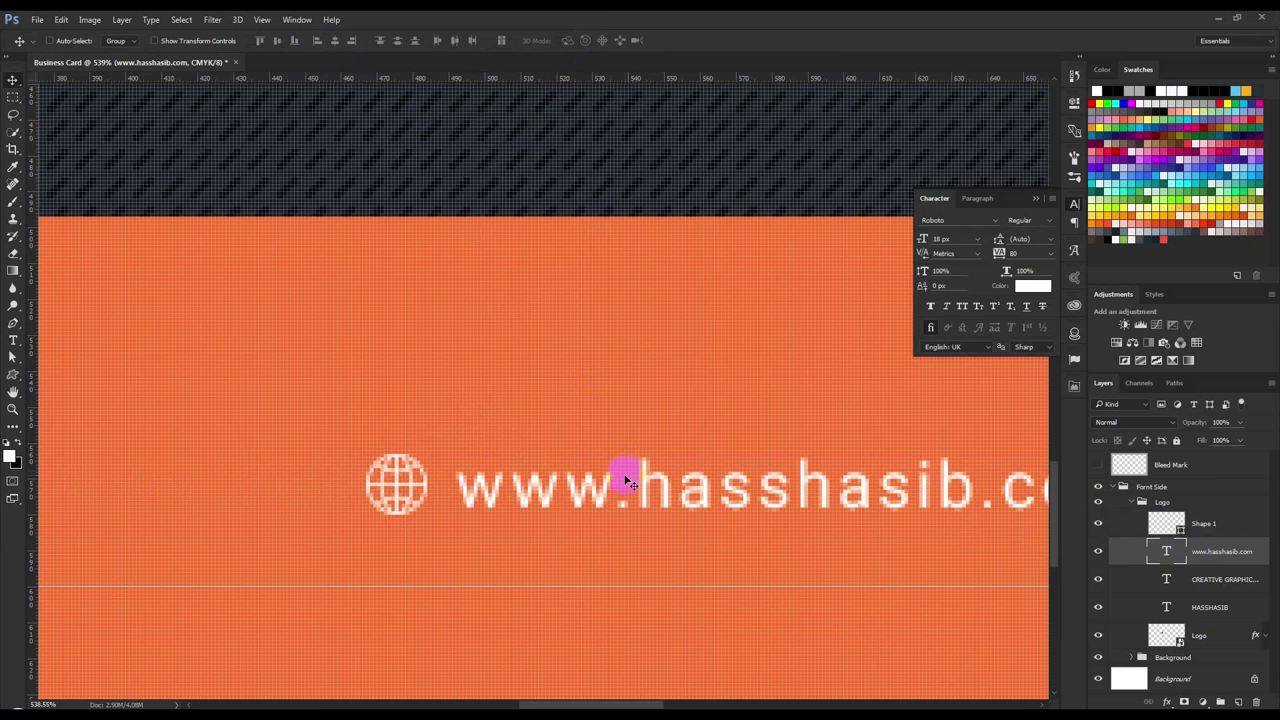
key("Left")
key("Left")
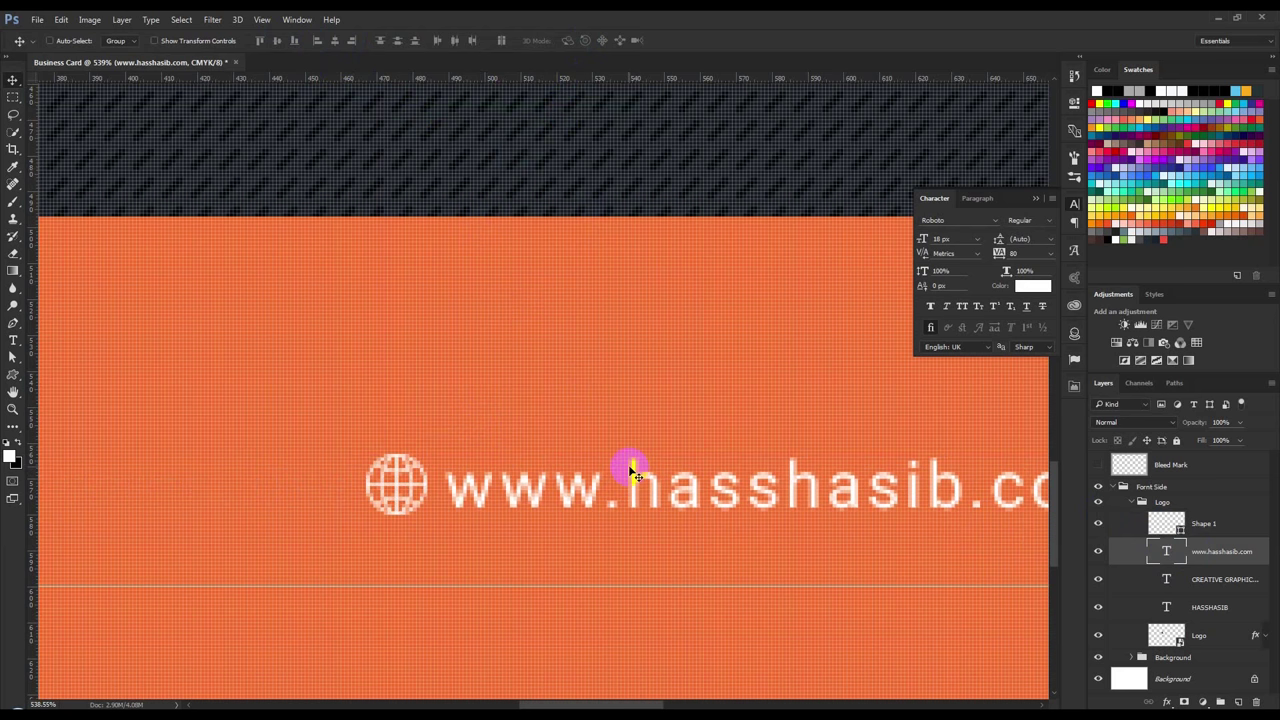
key("Right")
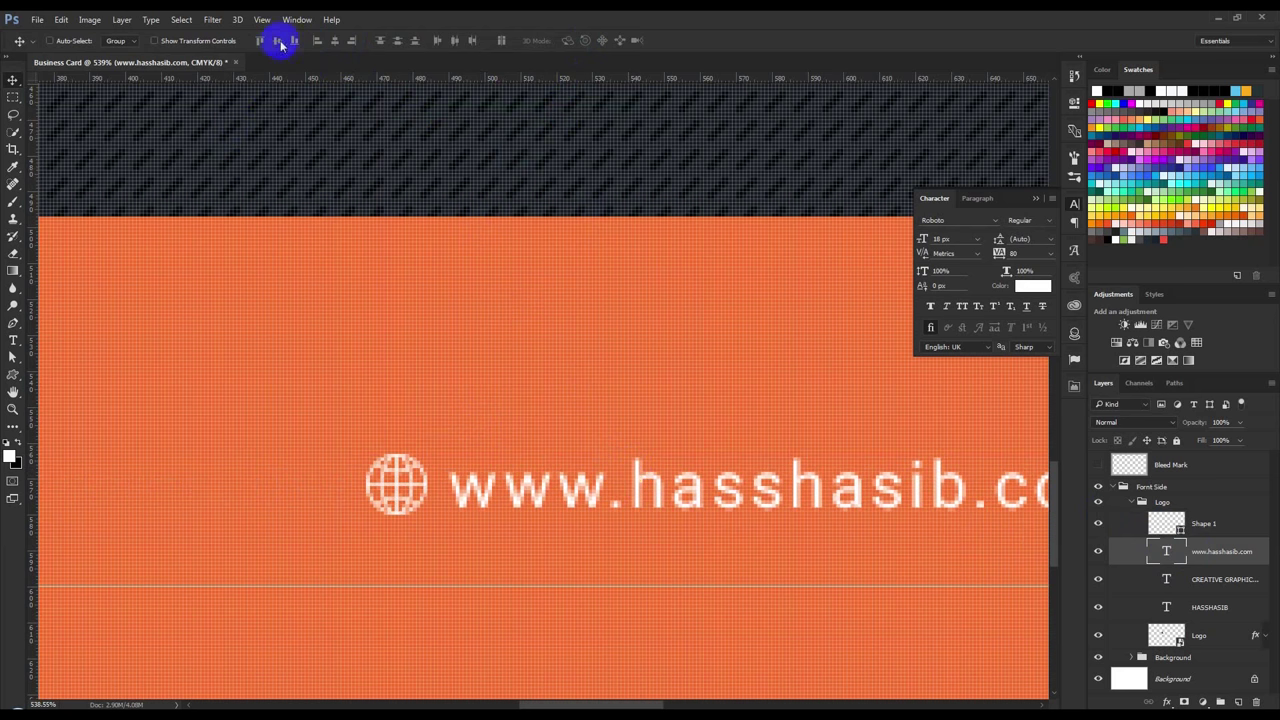
Group the globe and web address as Web Address and place it below the Logo group
left_click(1218, 530, "shift")
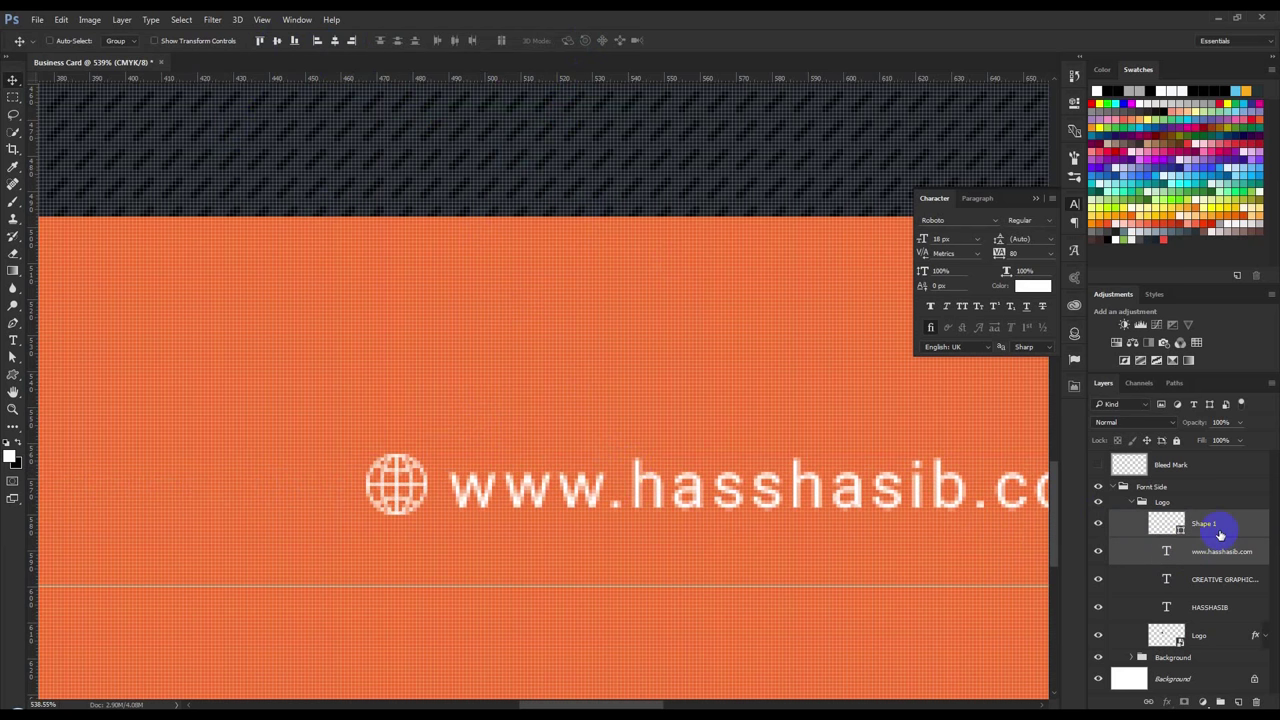
left_click(1210, 523)
type("Icon")
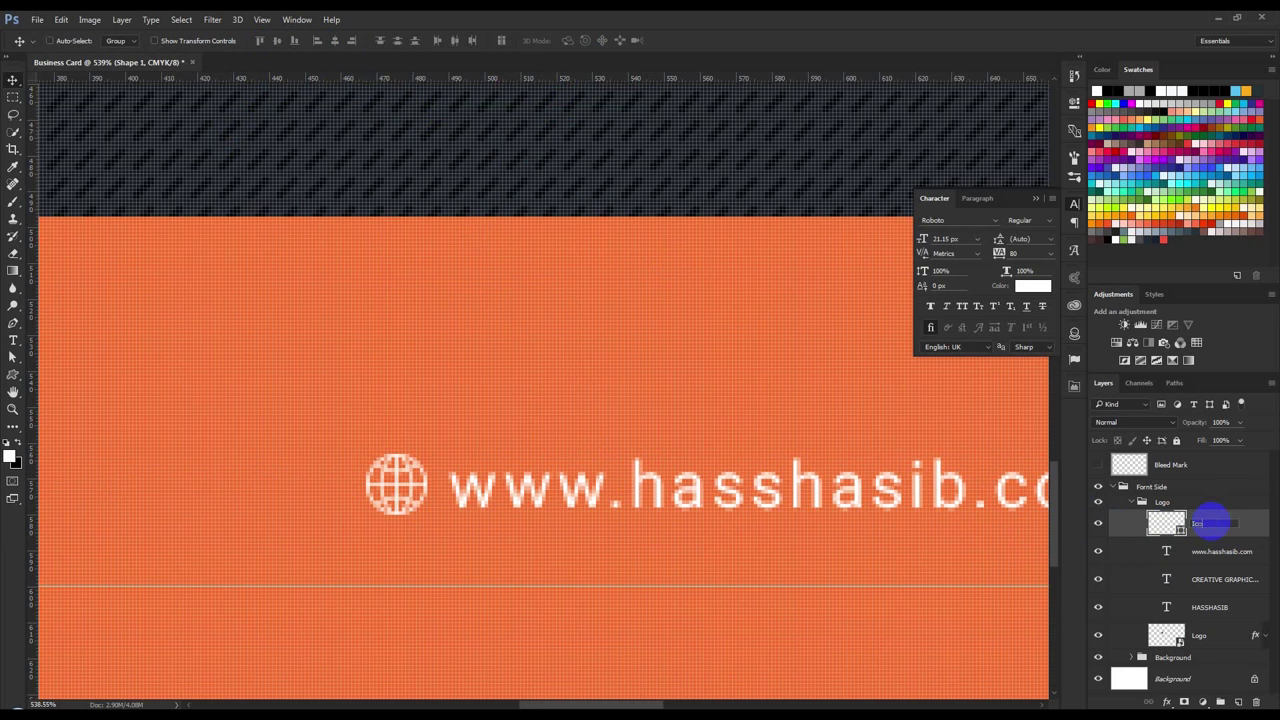
left_click(1213, 547, "shift")
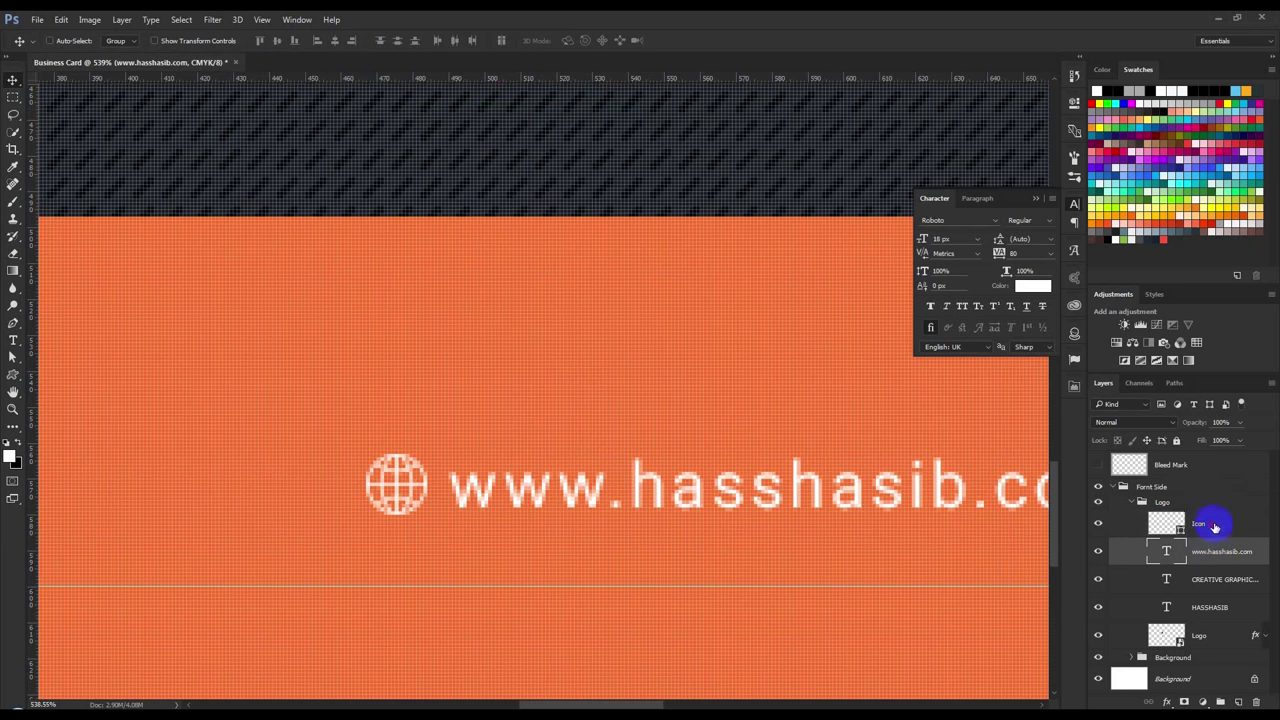
key("ctrl+g")
type("Web Address")
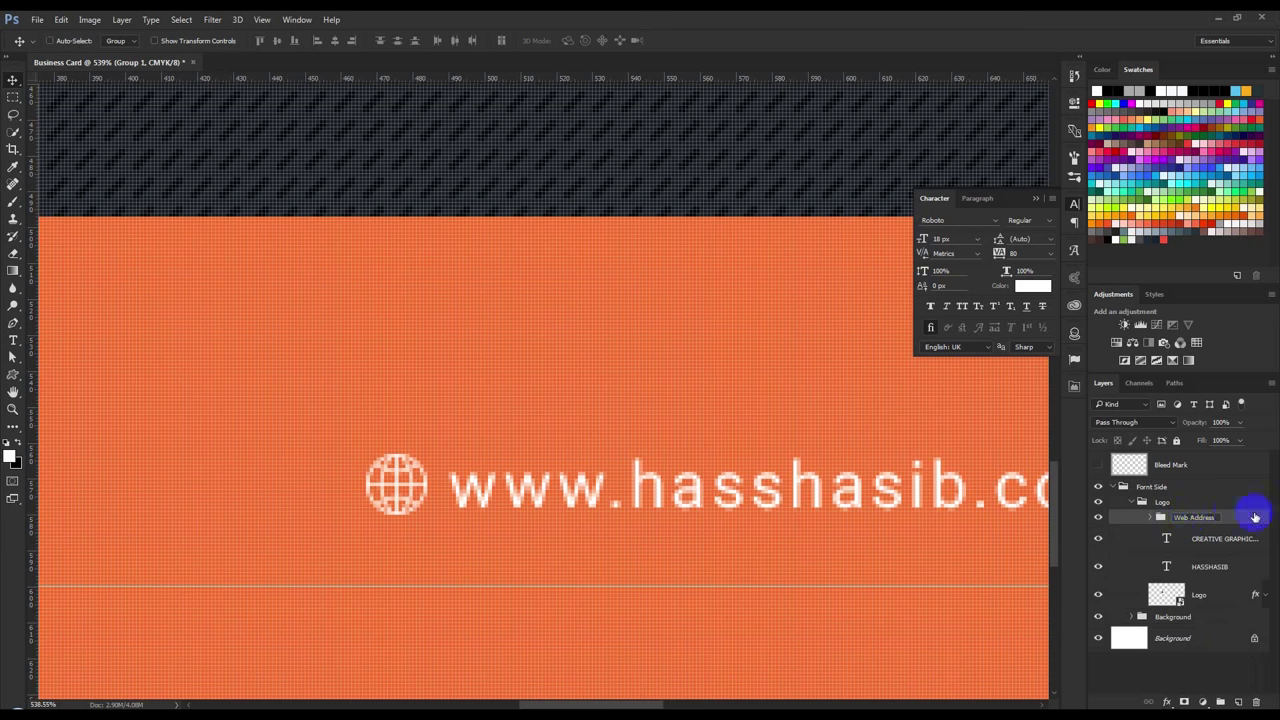
key("Return")
left_click_drag(1175, 516, 1160, 506)
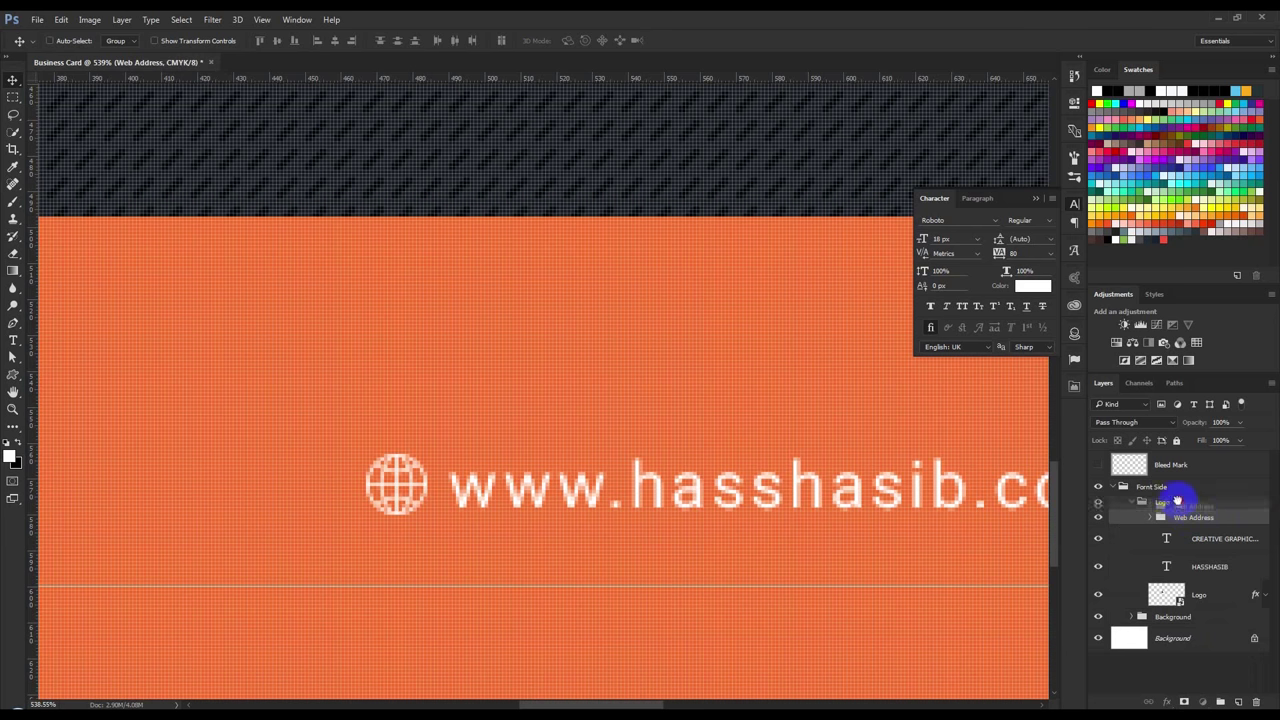
left_click(1133, 518)
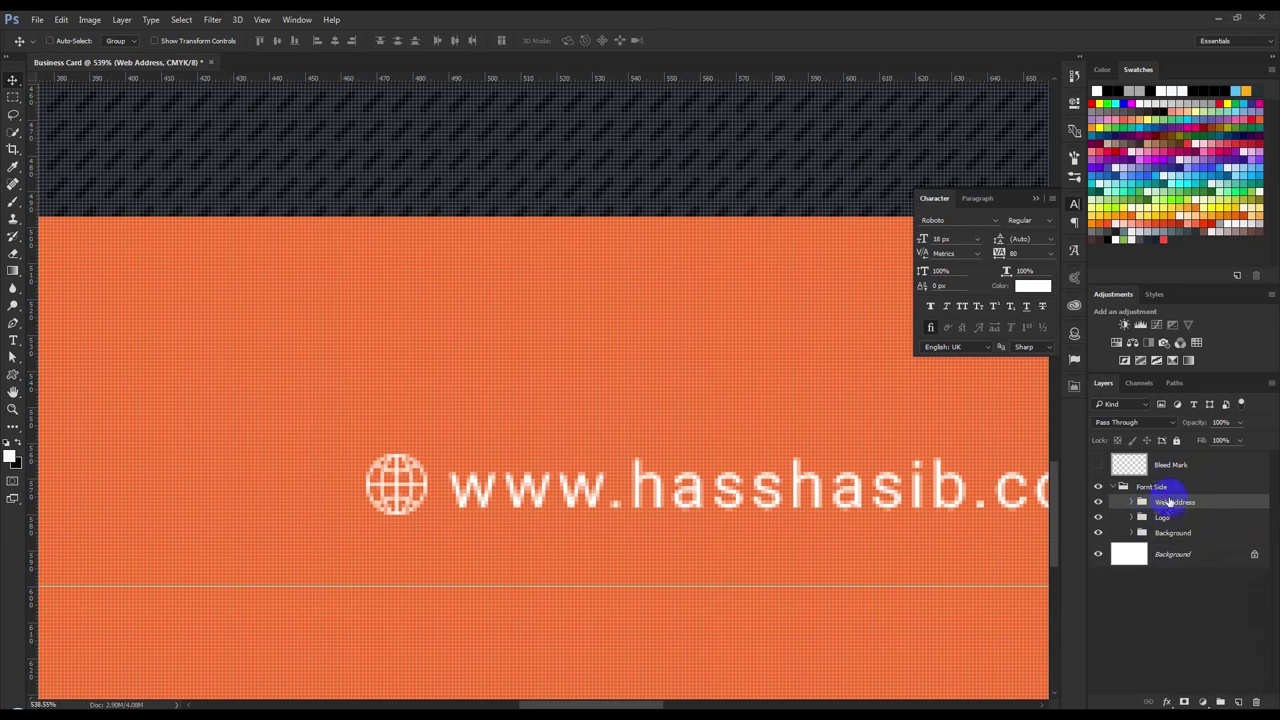
left_click_drag(1172, 502, 1172, 530)
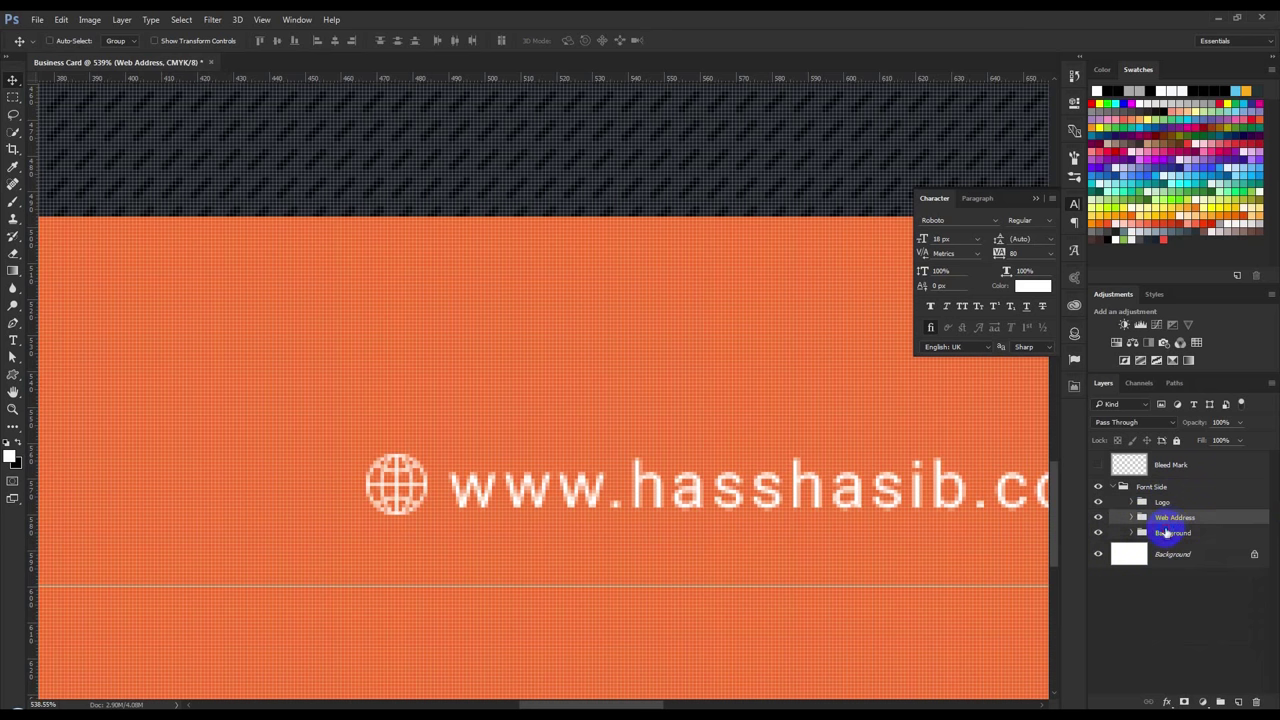
Label the Background group violet, Web Address green and Logo orange
right_click(1167, 533)
left_click(1167, 507)
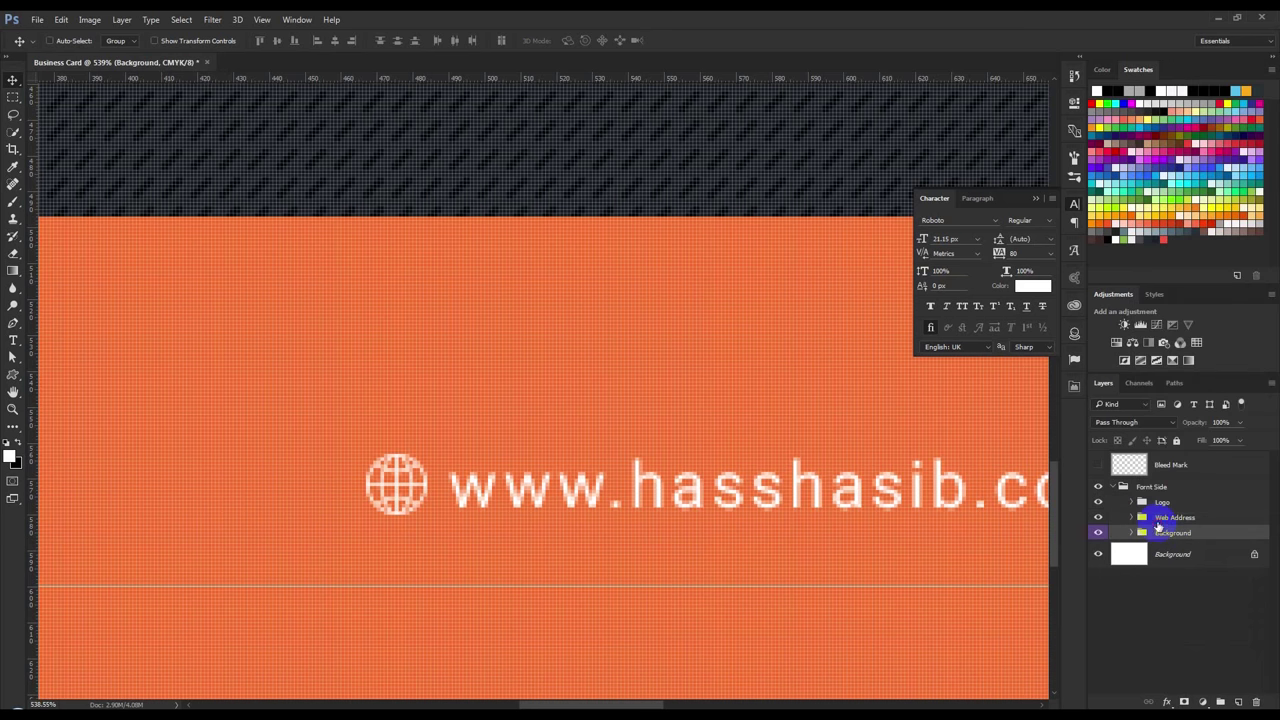
right_click(1162, 517)
left_click(1168, 464)
left_click(1160, 502)
right_click(1160, 502)
left_click(1171, 424)
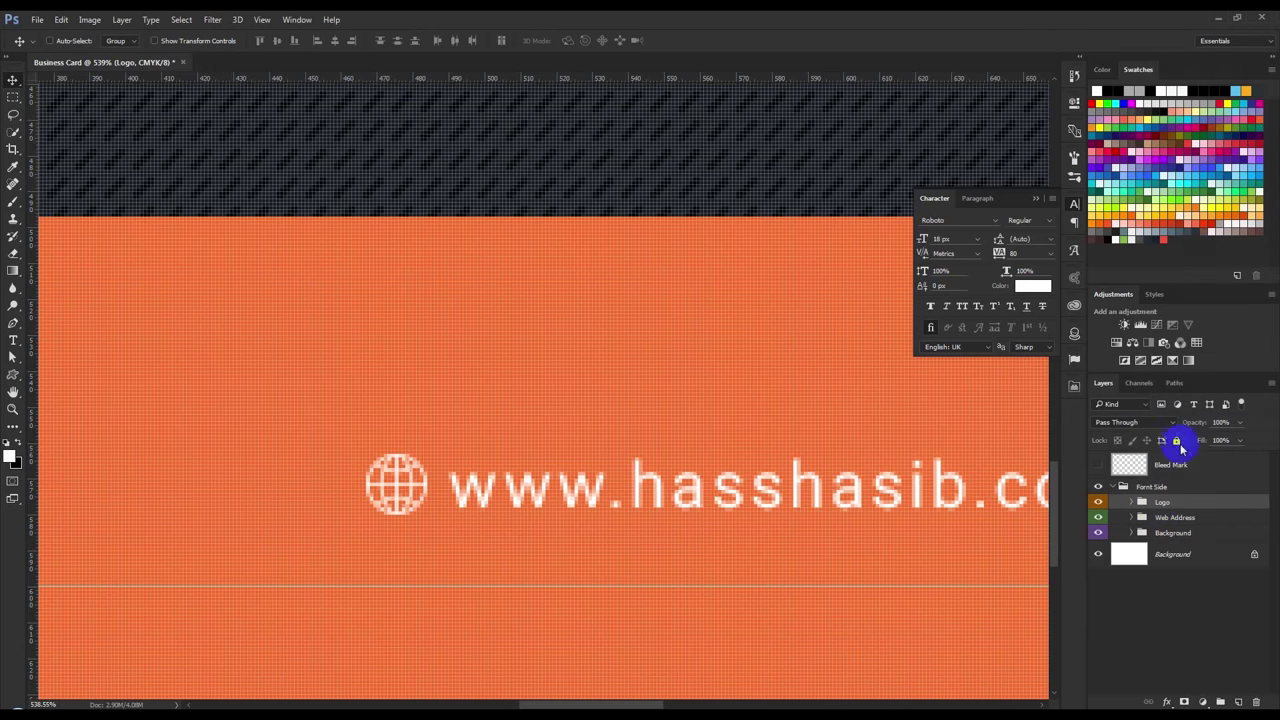
scroll(1004, 548, "down", 5)
scroll(1004, 548, "down", 3)
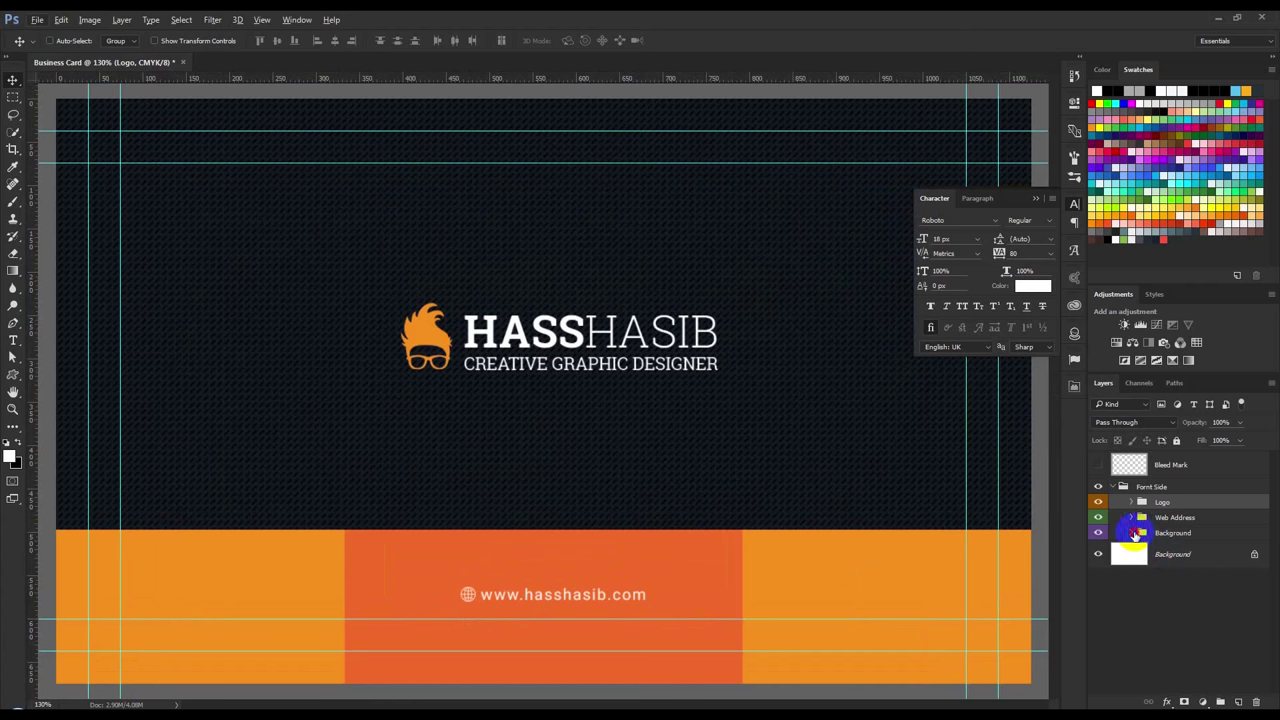
Centre the Web Address group horizontally on the orange Color Shape 2 block
left_click(1132, 532)
left_click(1165, 560)
left_click(1165, 560, "ctrl")
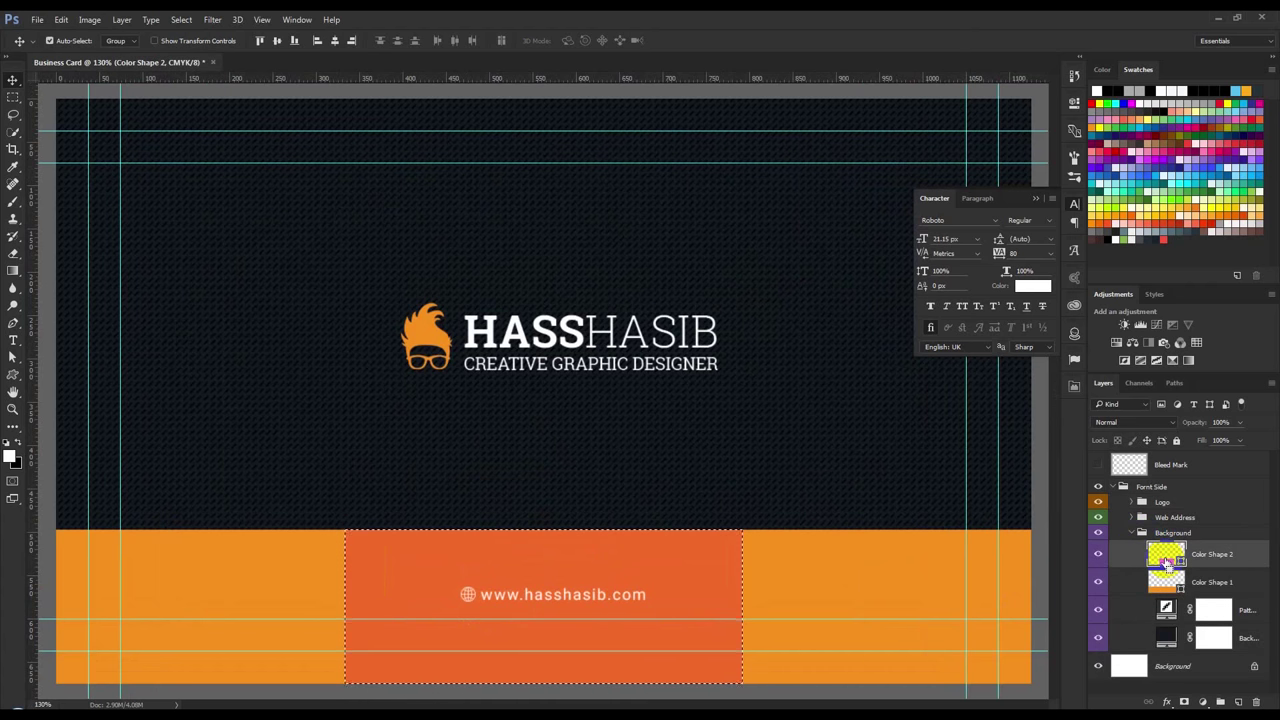
left_click(1172, 517)
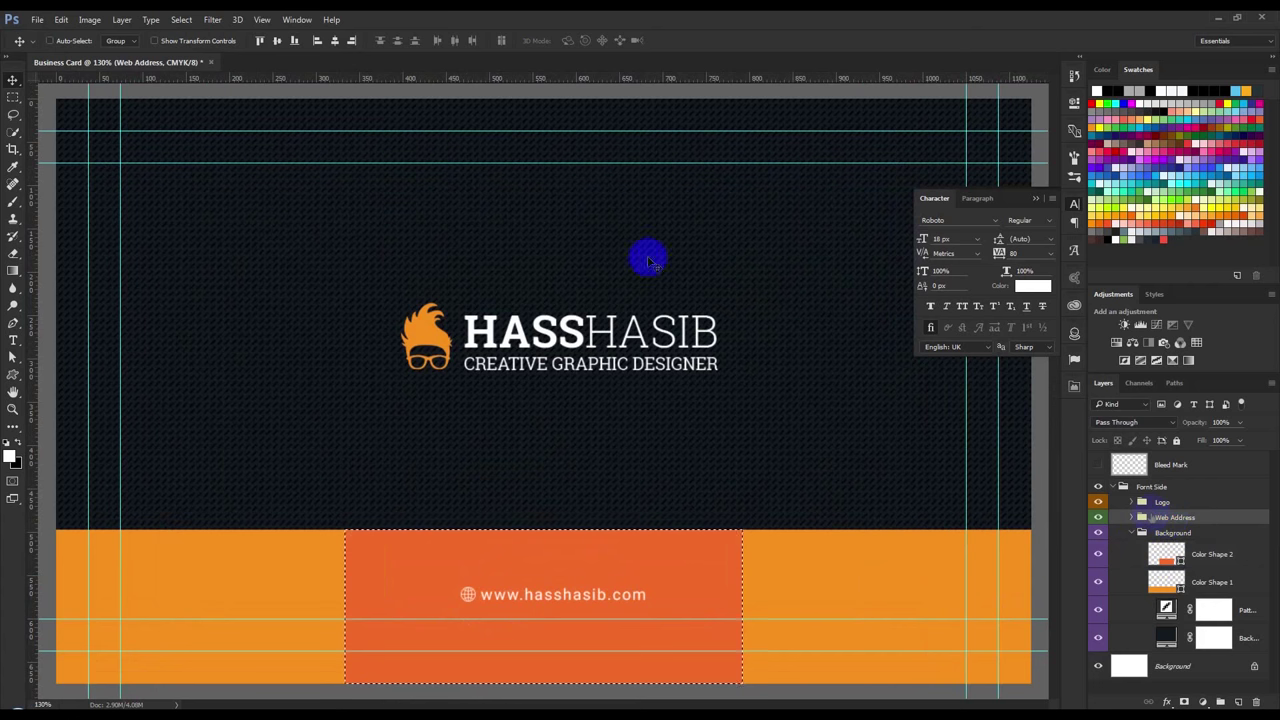
left_click(335, 41)
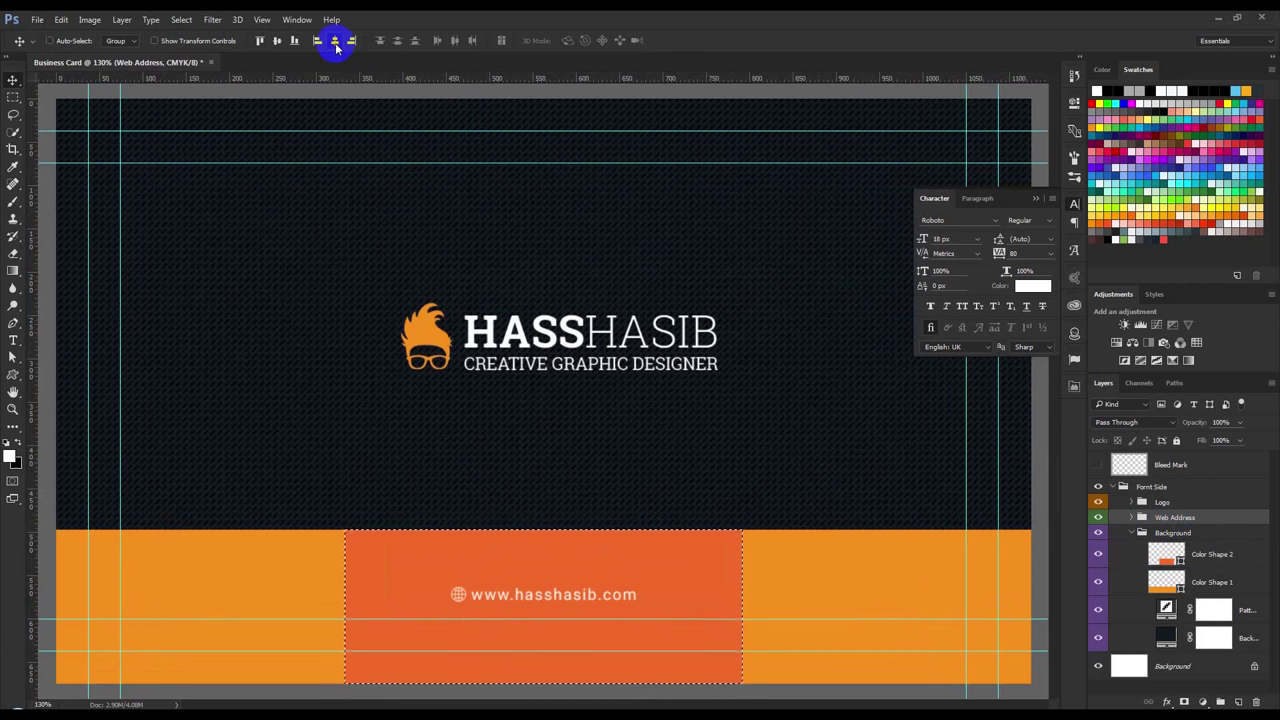
key("ctrl+d")
Centre the web address vertically within a selection of the bottom band, then hide guides
left_click(13, 97)
mouse_move(88, 530)
left_mouse_down()
mouse_move(751, 652)
mouse_move(740, 655)
left_mouse_up()
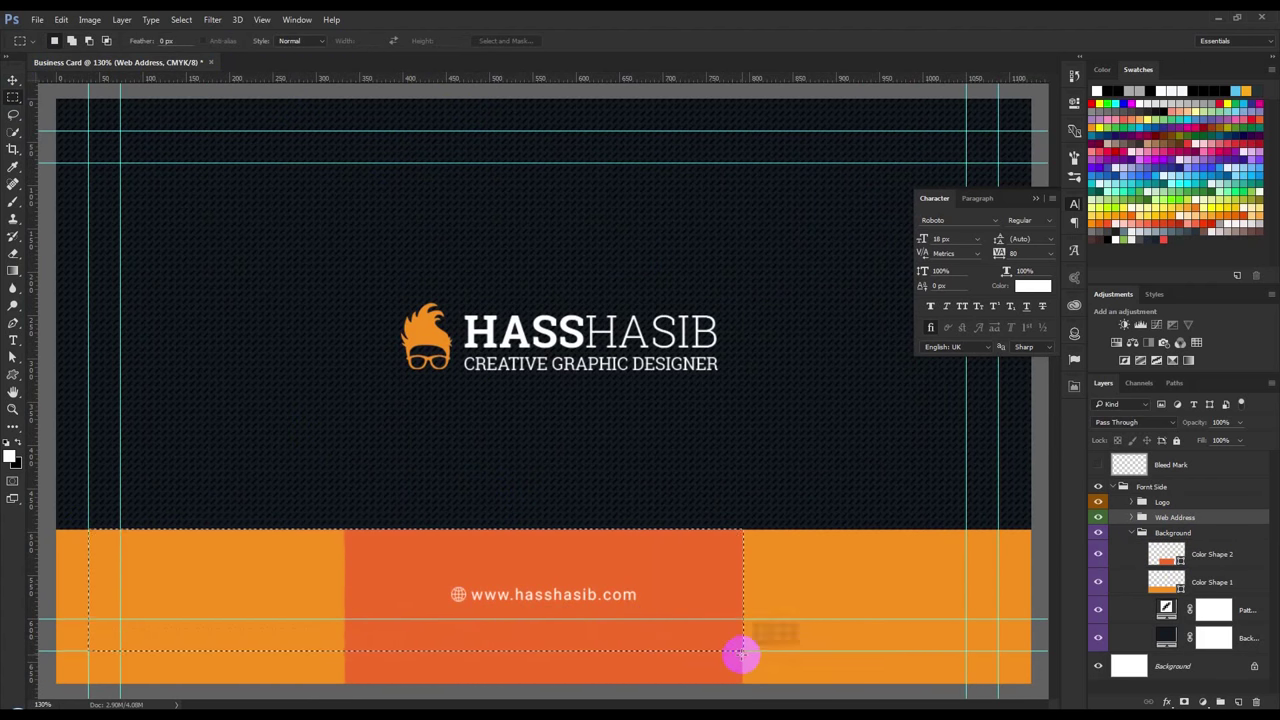
left_click(13, 80)
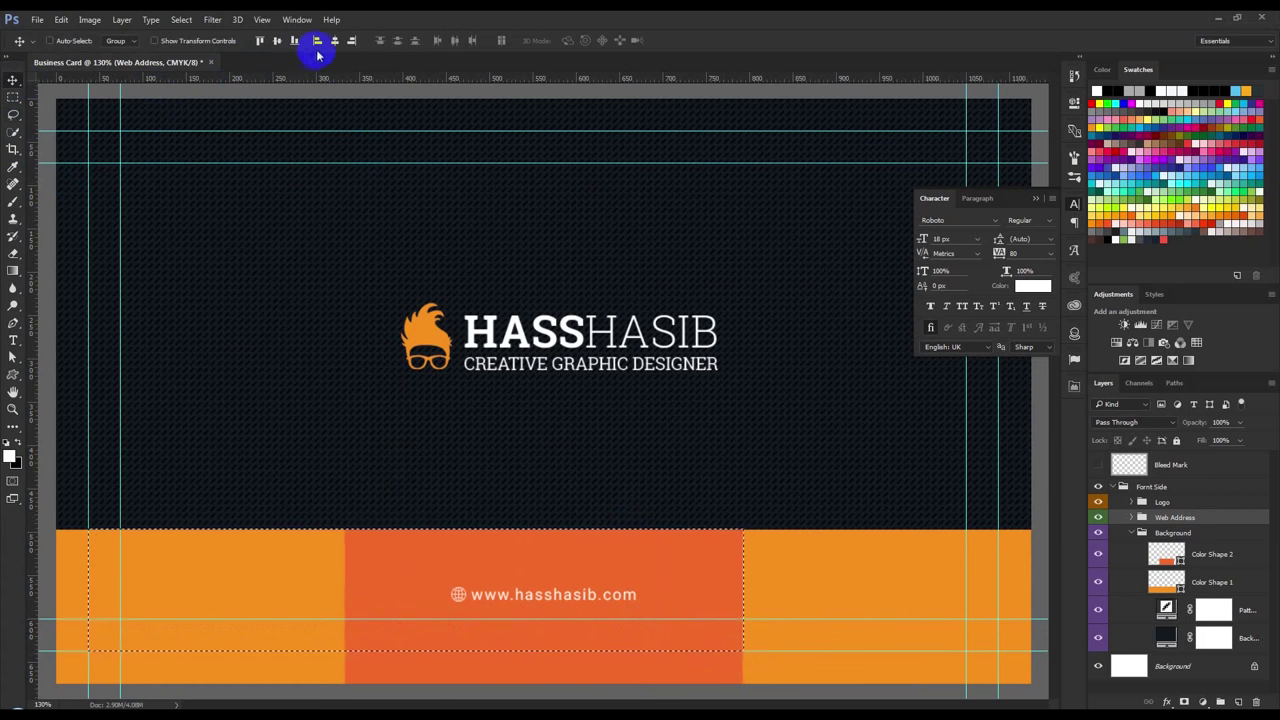
left_click(277, 41)
key("ctrl+d")
key("ctrl+minus")
key("ctrl+minus")
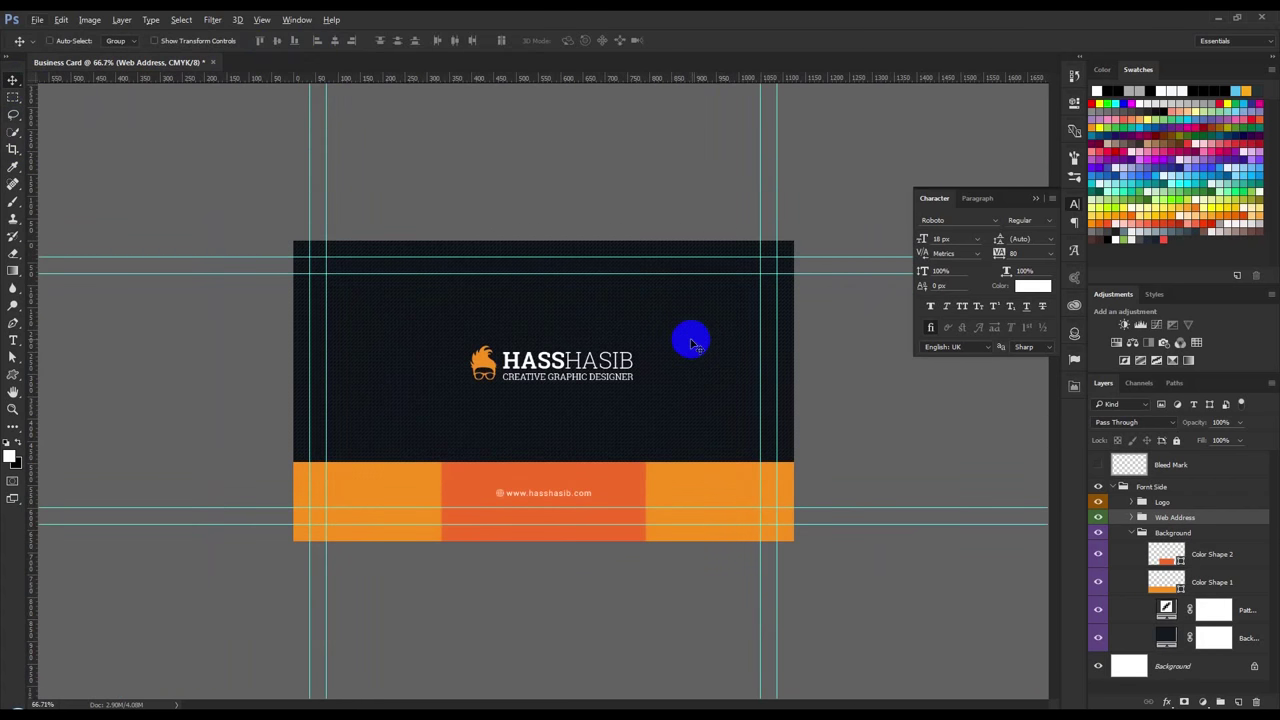
key("ctrl+semicolon")
key("ctrl+semicolon")
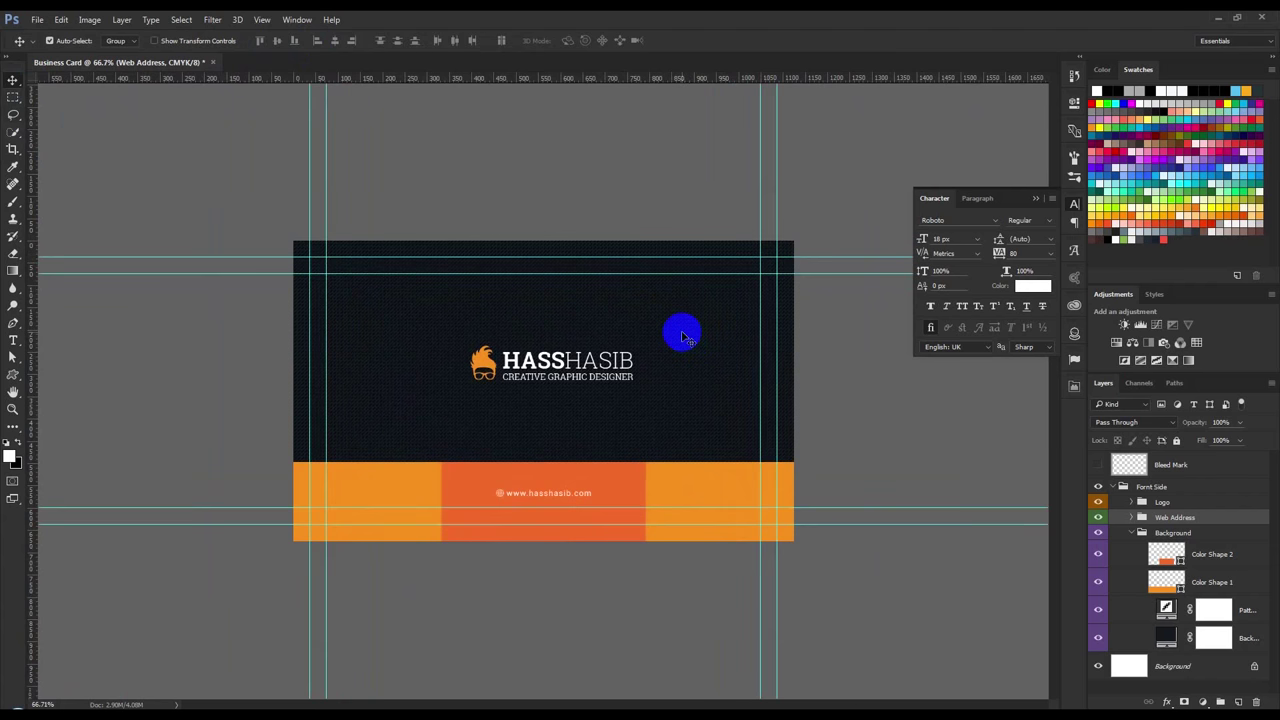
Make the grey Bleed Mark layer visible around the card
left_click(12, 96)
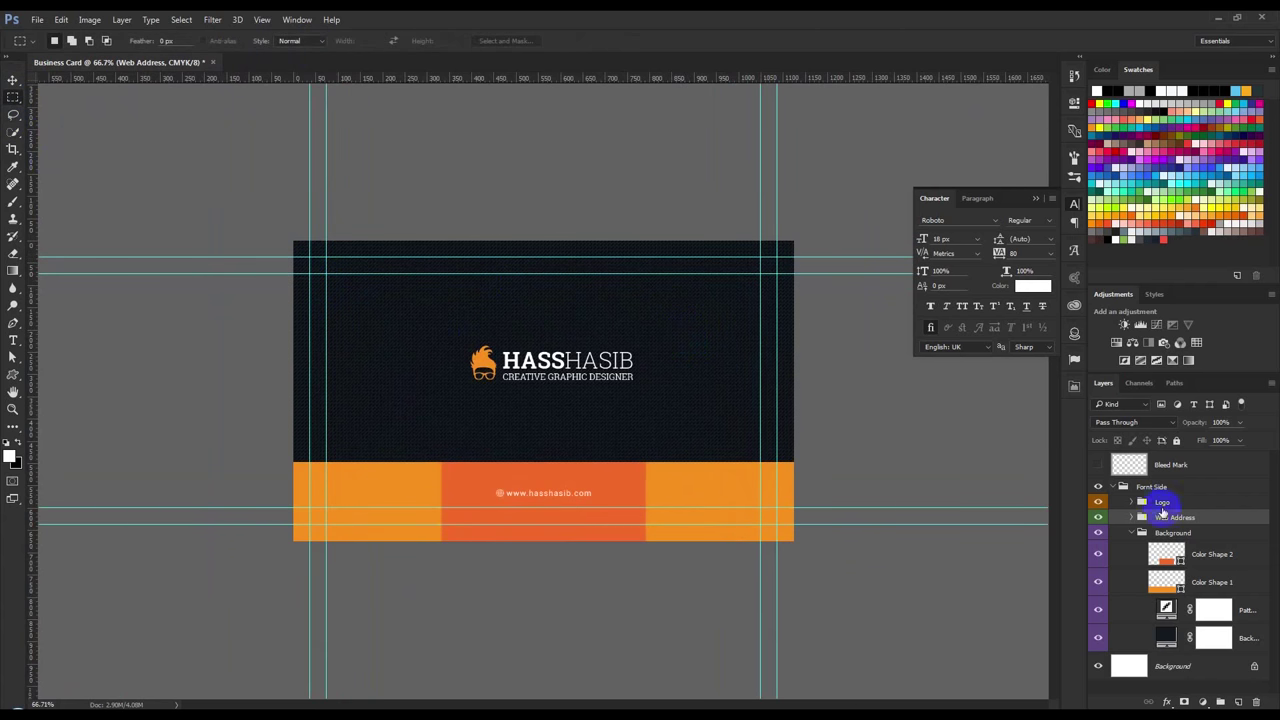
left_click(1115, 487)
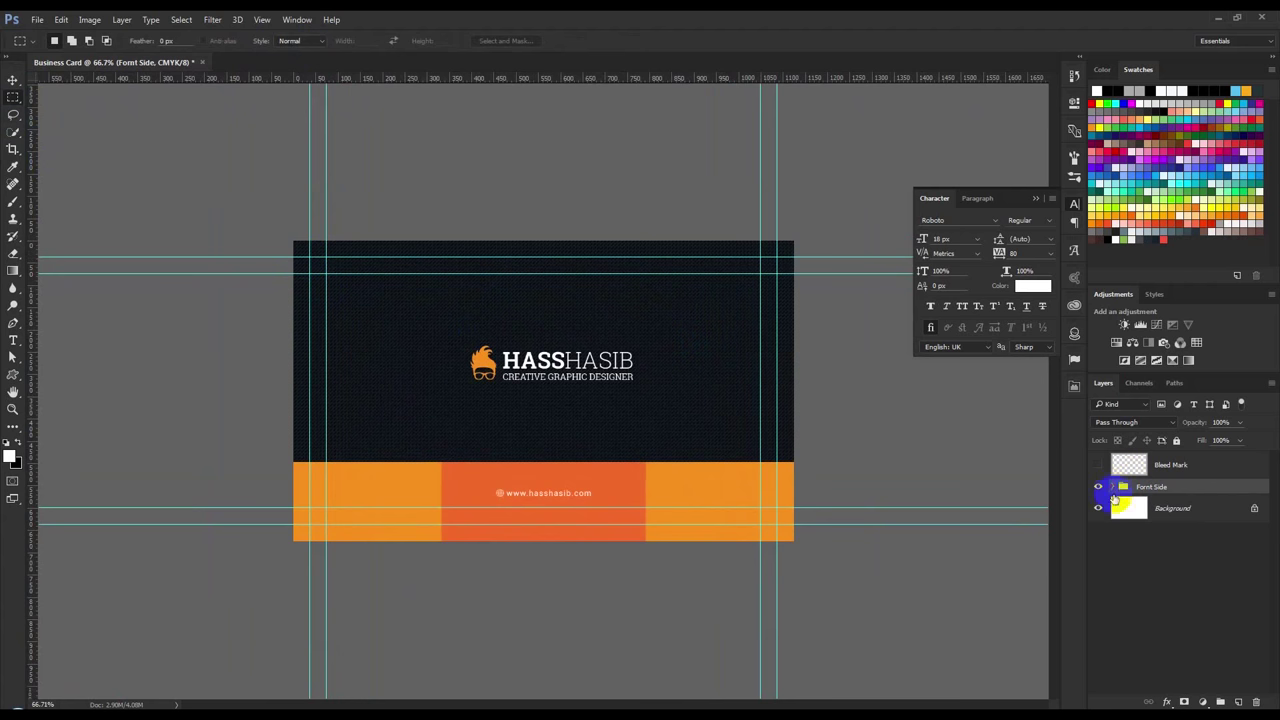
left_click(1115, 487)
left_click(1121, 530)
left_click(1115, 487)
left_click(1099, 465)
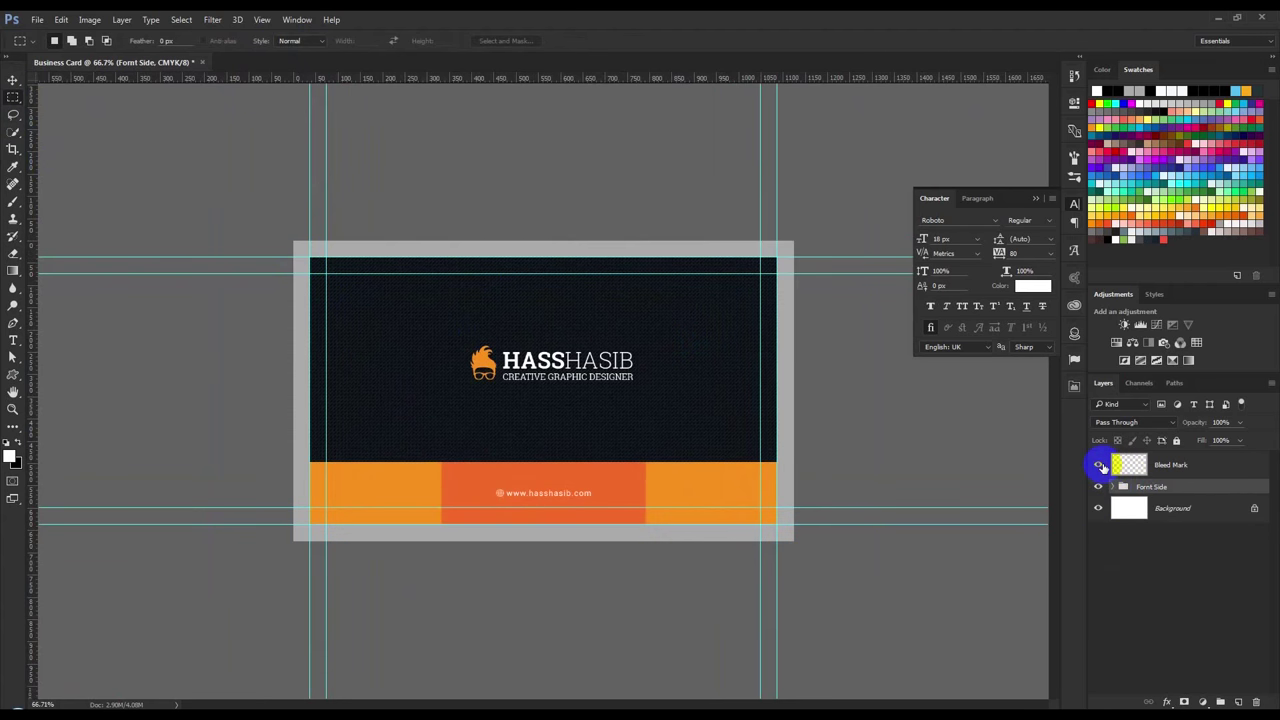
Hide guides, trial a colour overlay on Bleed Mark, then cancel it to keep the grey border
key("ctrl+semicolon")
left_click(1207, 471)
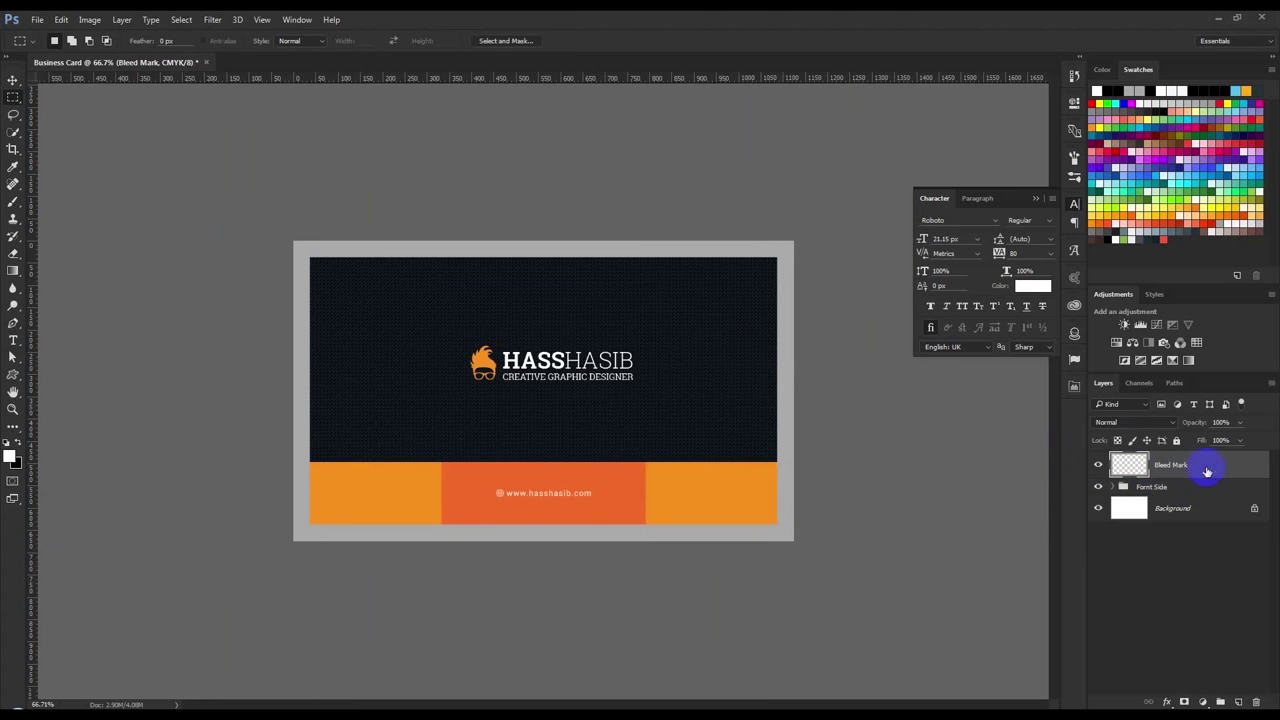
double_click(1215, 471)
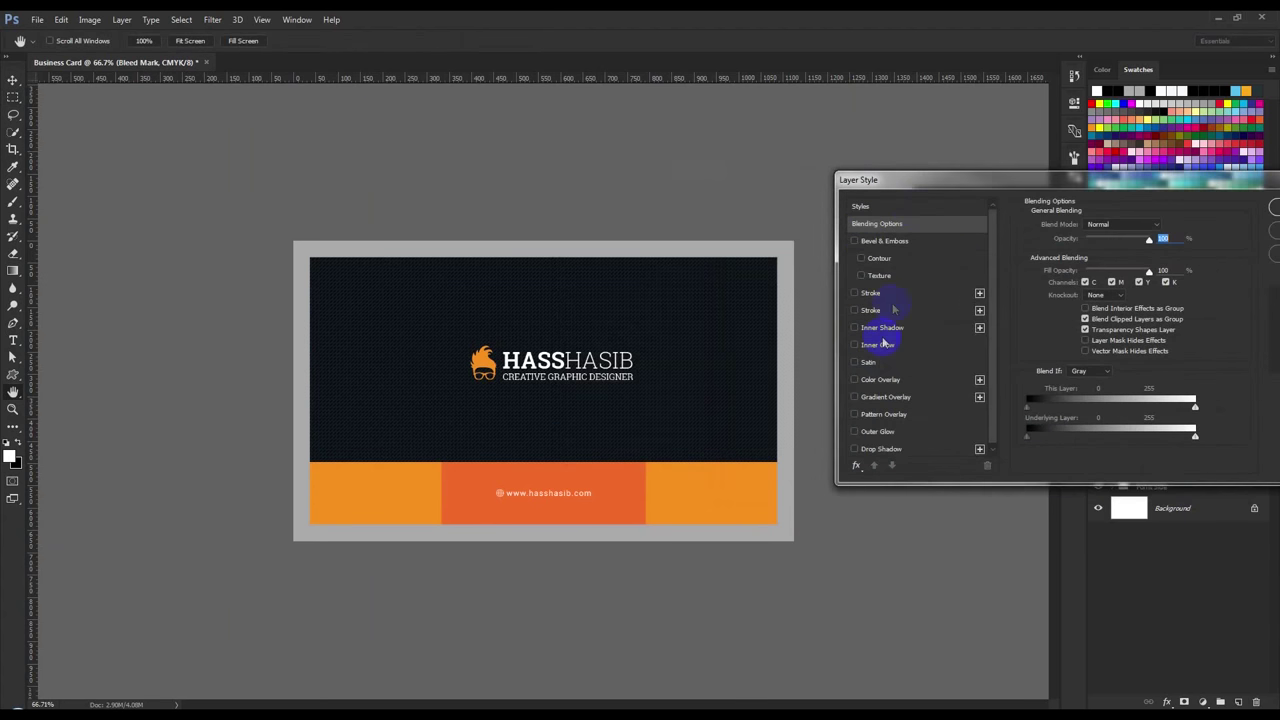
left_click(882, 380)
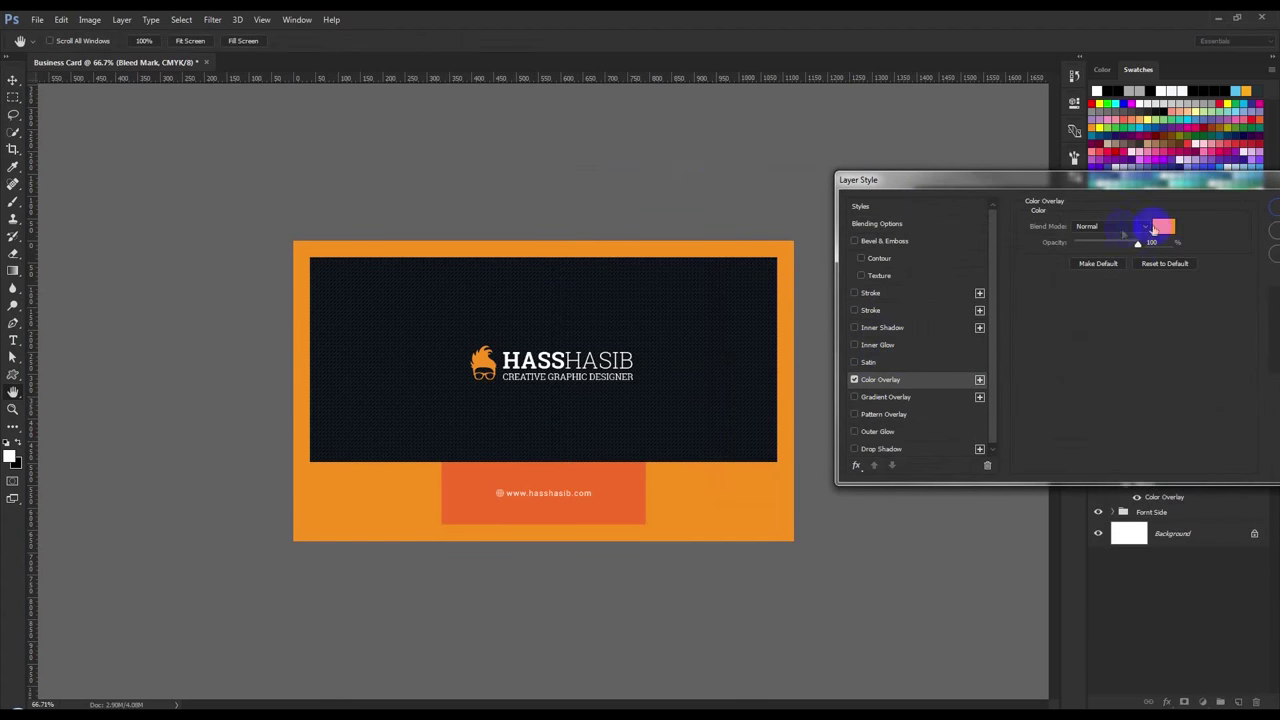
left_click(1160, 227)
left_click(691, 150)
left_click(703, 314)
left_click(808, 135)
left_click(353, 268)
left_click(650, 412)
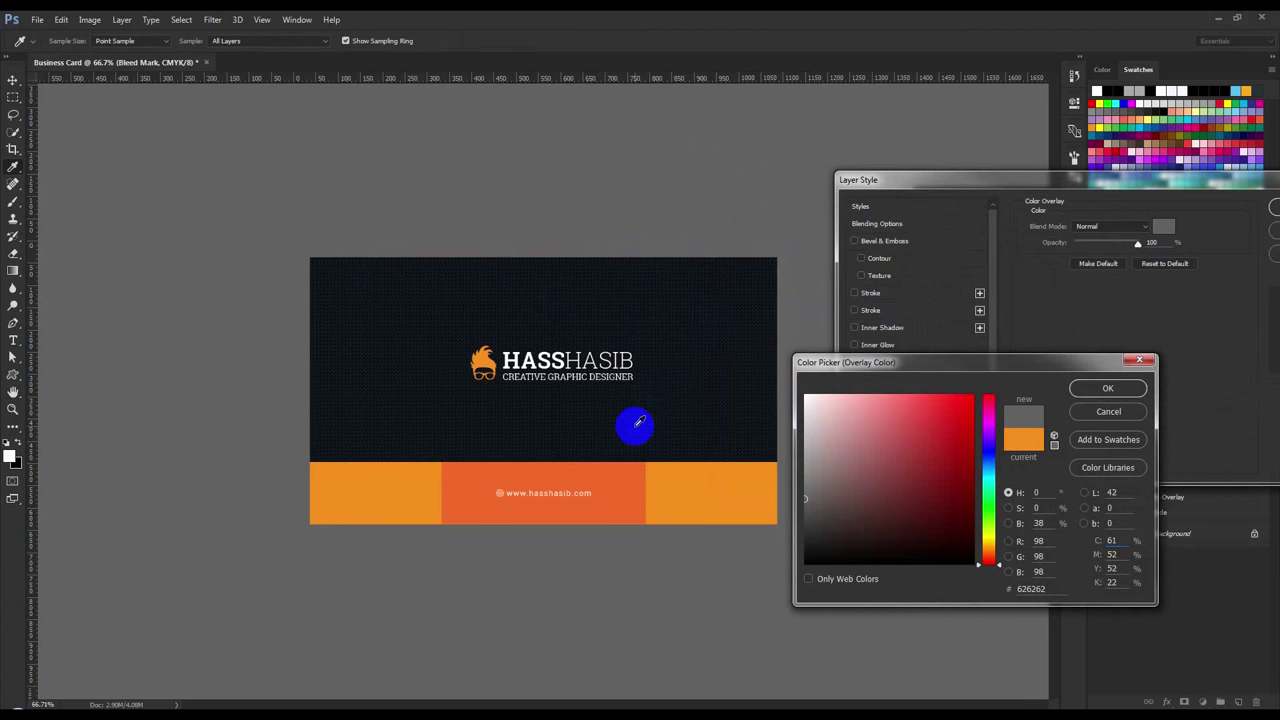
left_click(1108, 411)
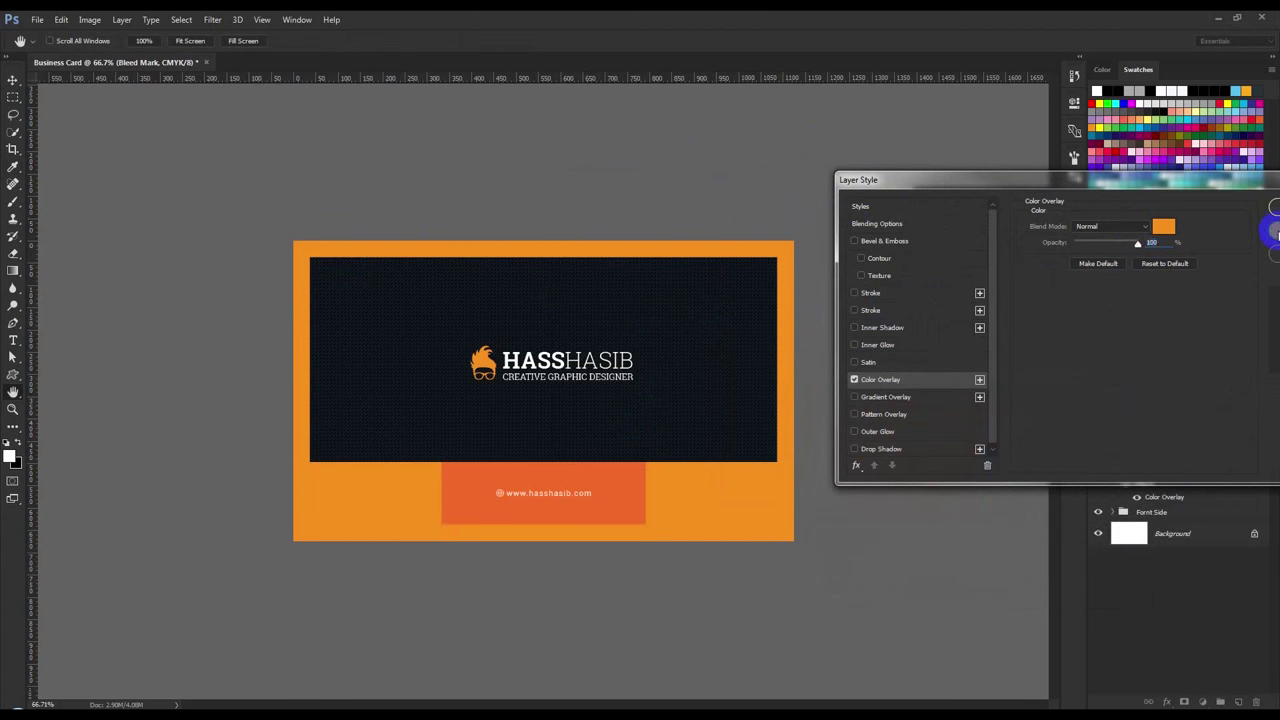
left_click(1099, 465)
left_click(1099, 465)
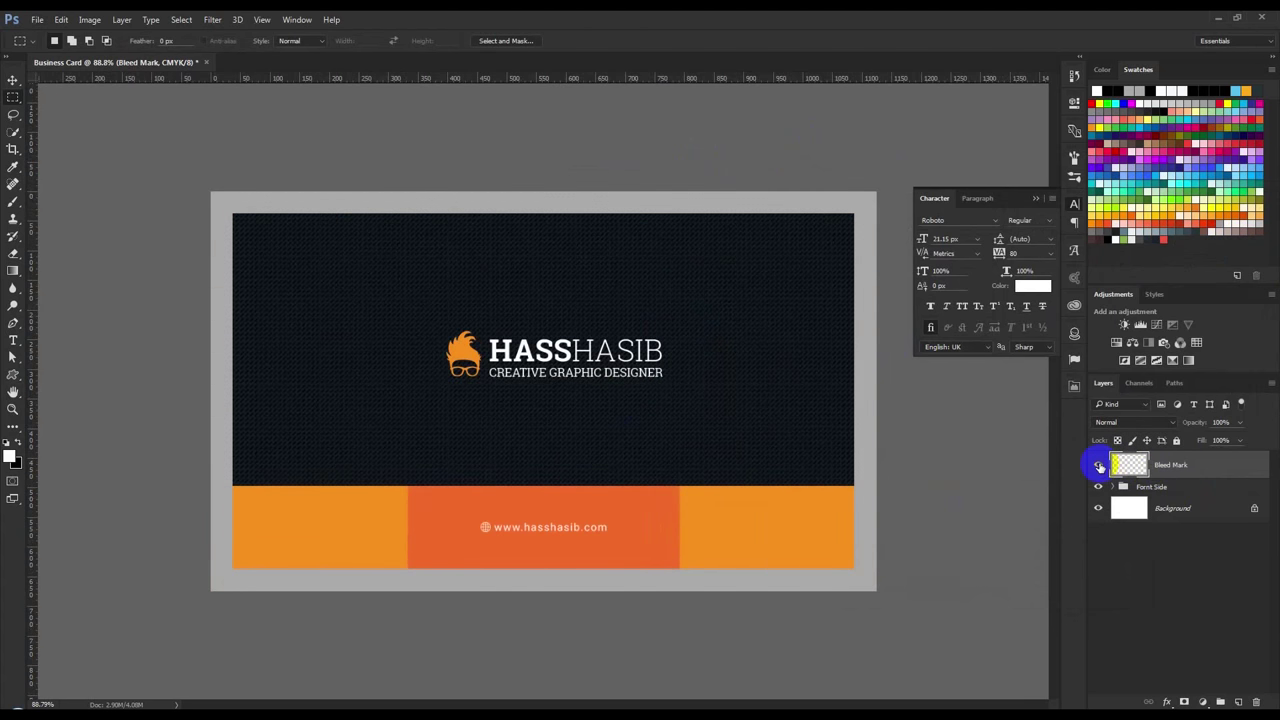
Show guides, hide Bleed Mark, and select the card area between the outer guides
key("ctrl+semicolon")
left_click(1099, 466)
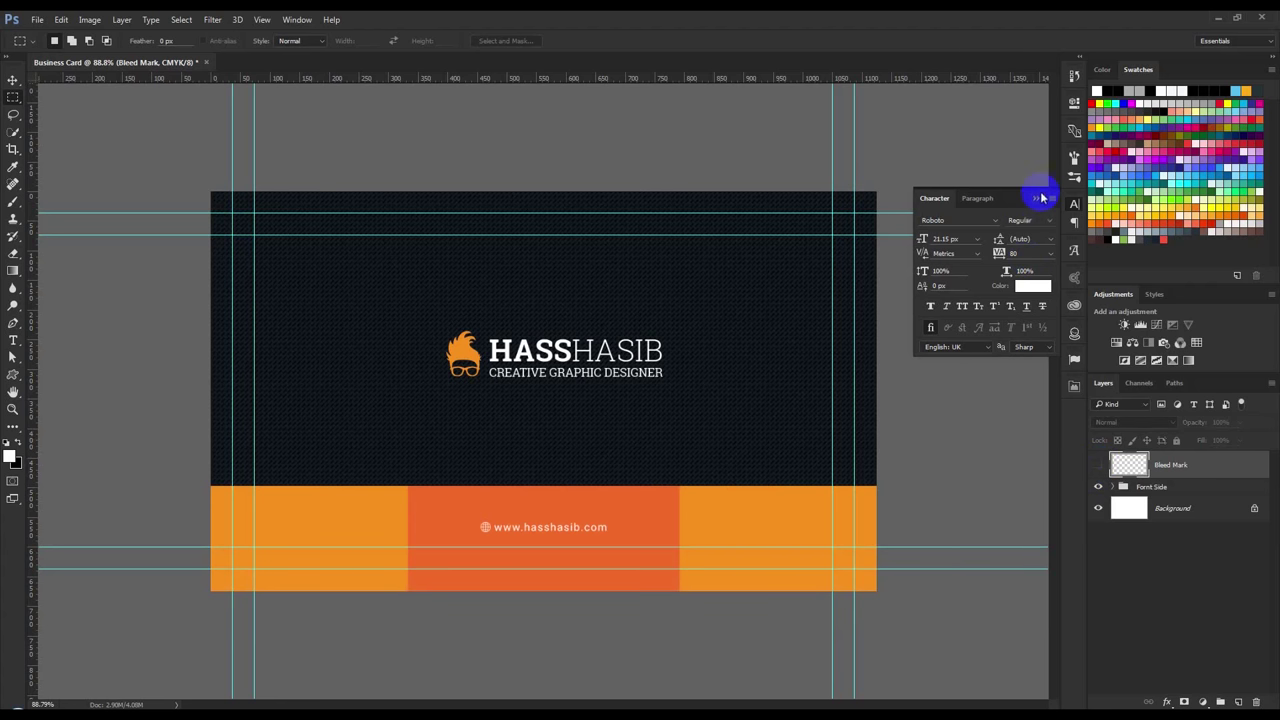
left_click(1040, 199)
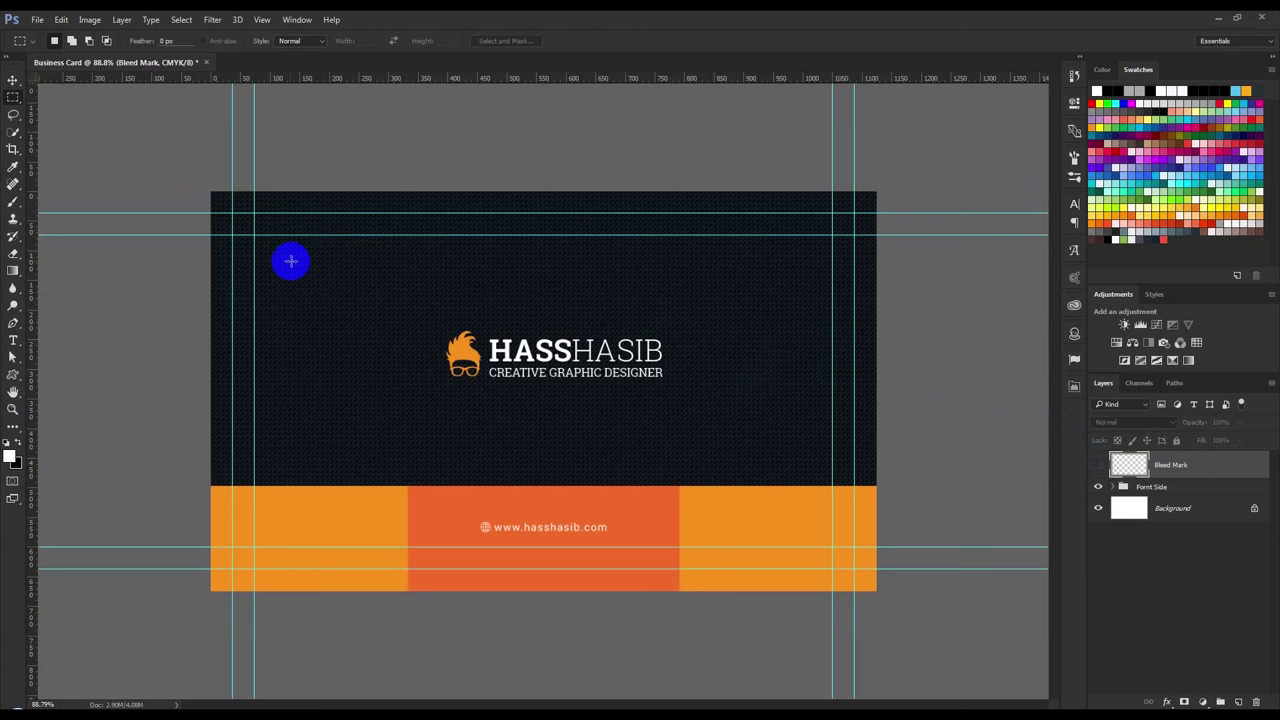
left_click_drag(232, 211, 846, 567)
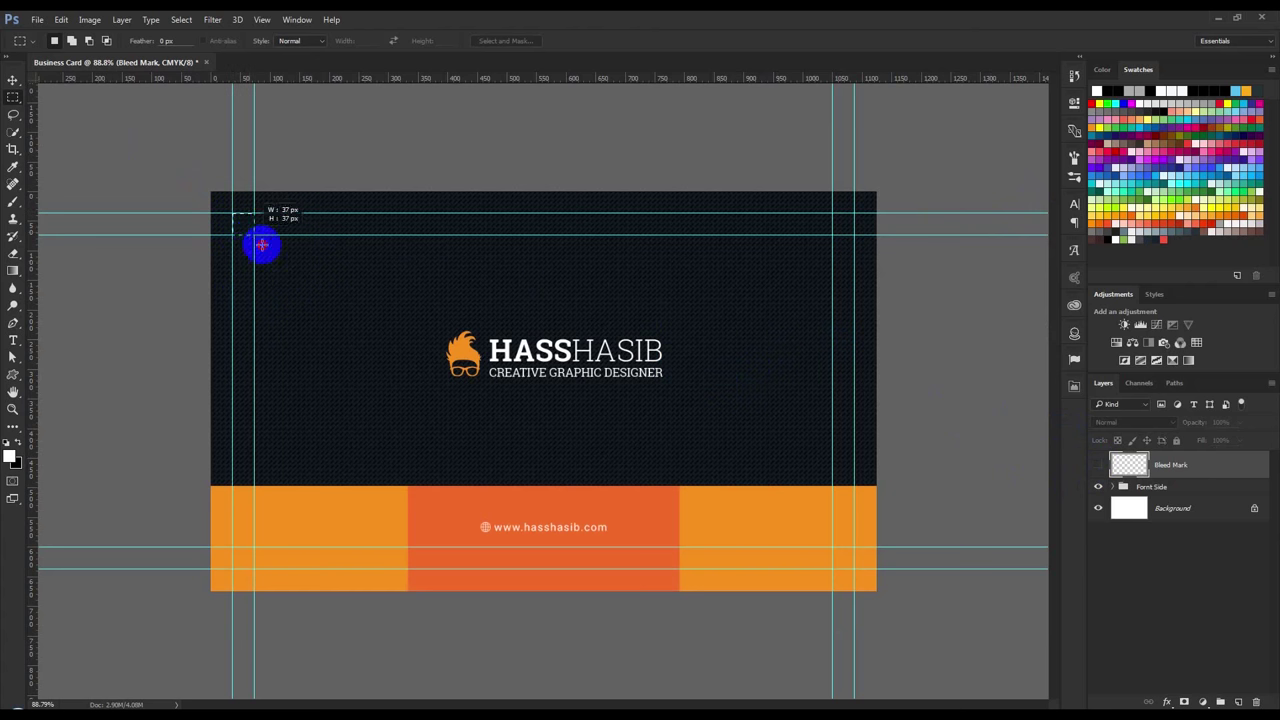
left_click_drag(846, 567, 854, 568)
Enlarge the canvas about 22 px on each side so the design fills the bleed, then deselect
left_click(89, 19)
left_click(100, 153)
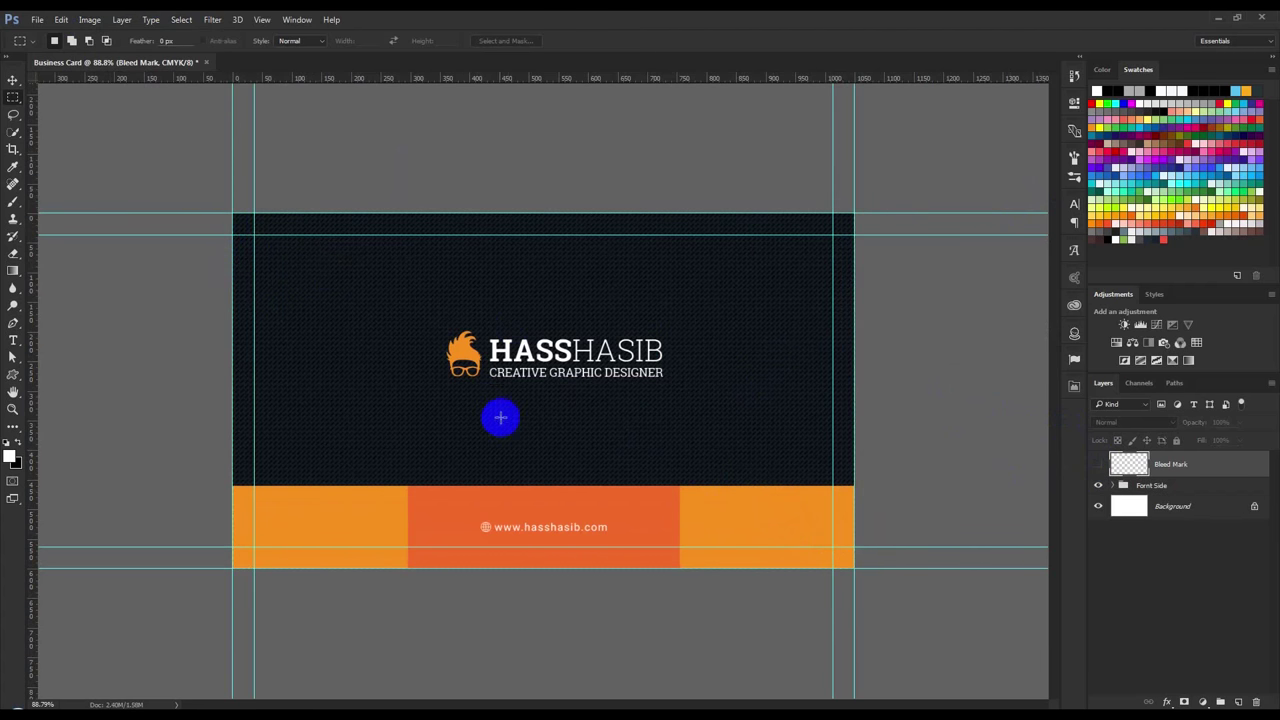
left_click(800, 403)
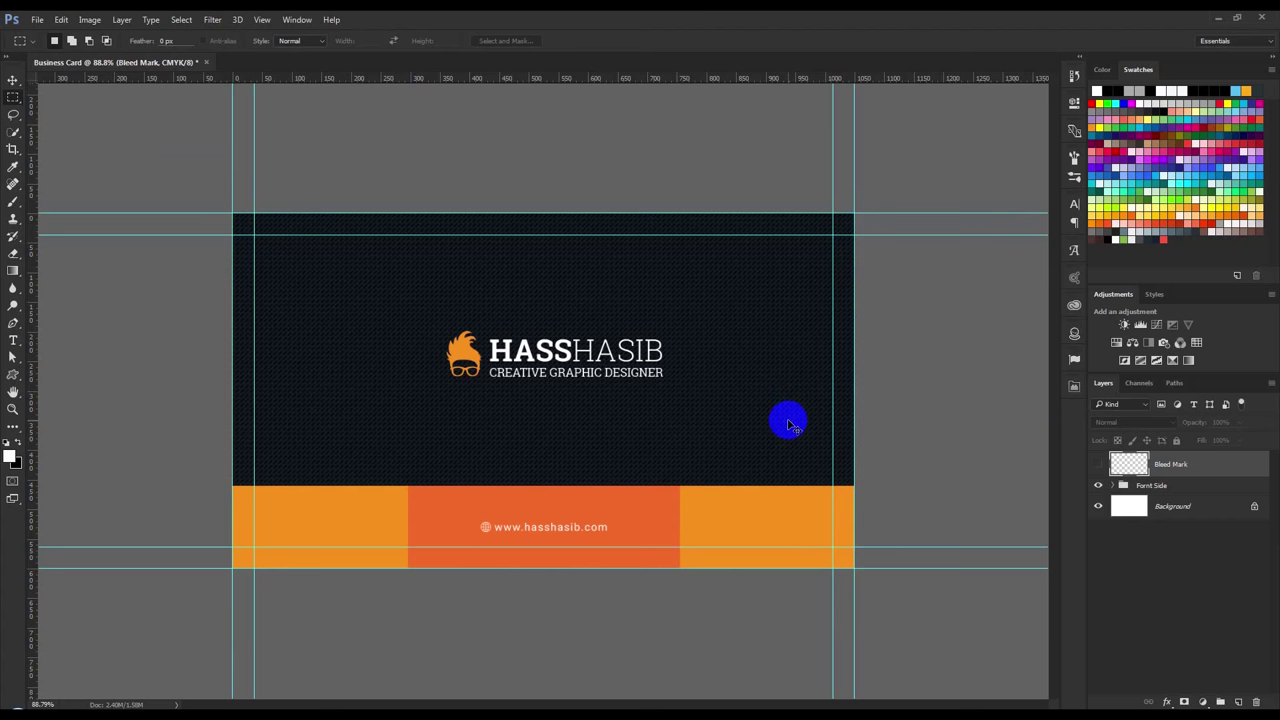
key("ctrl+a")
left_click(787, 422)
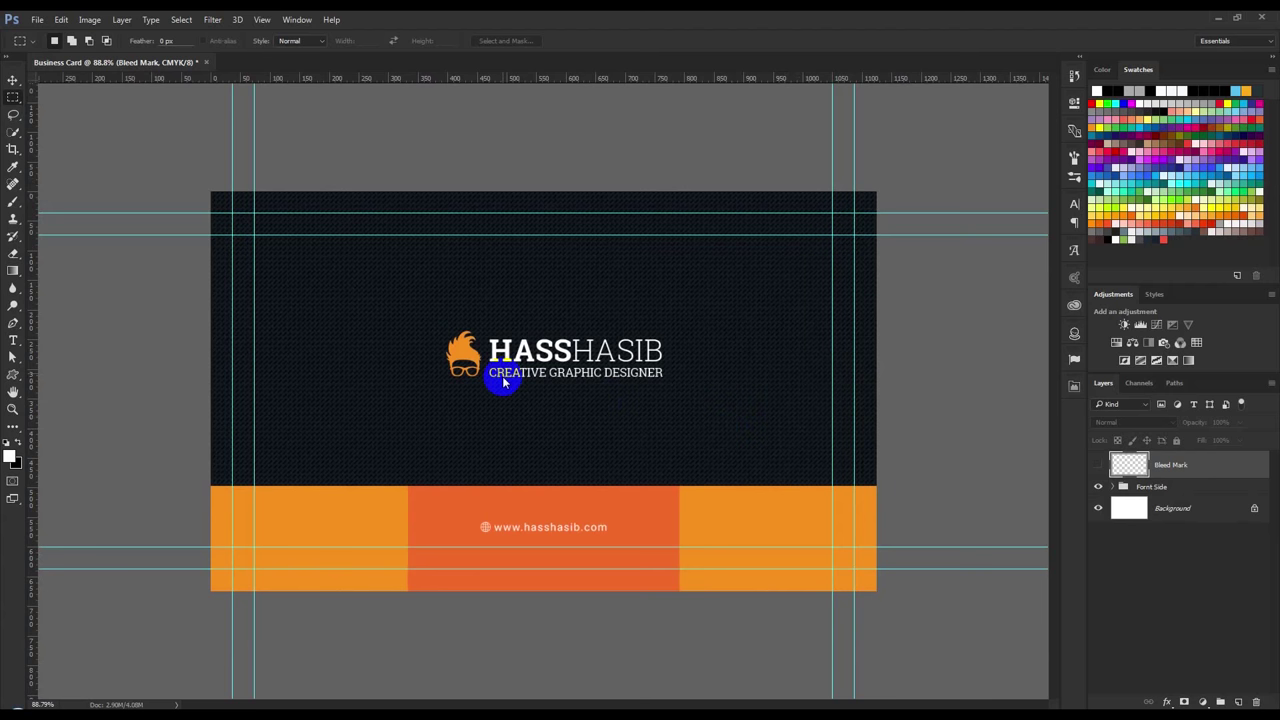
key("ctrl+shift+s")
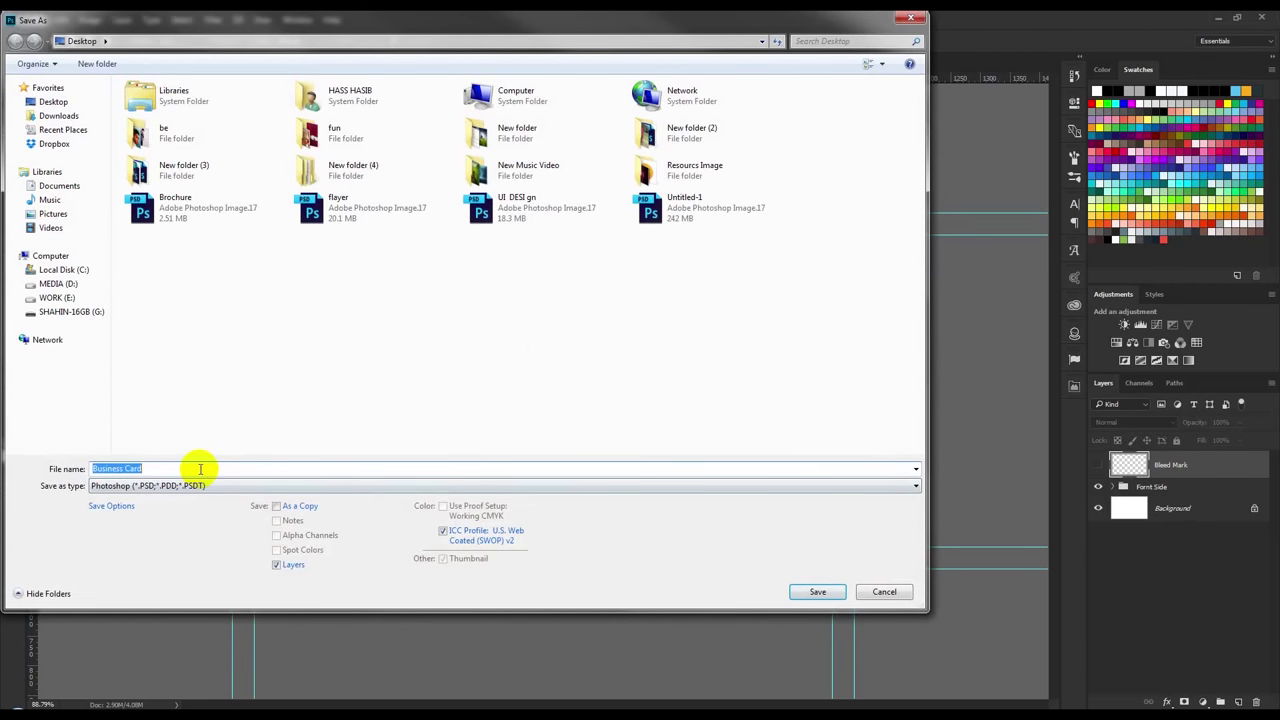
Save the card as Business Card Design.psd and reselect the Front Side group
left_click(200, 468)
left_click(812, 591)
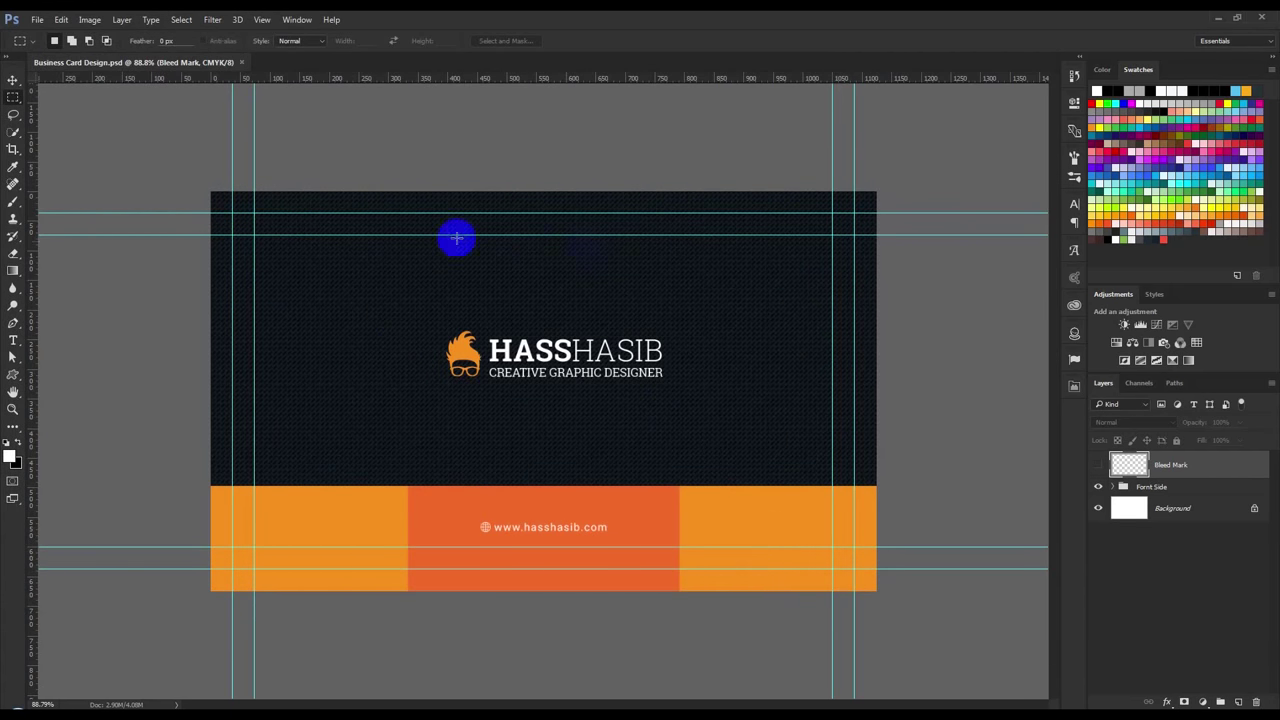
left_click(20, 79)
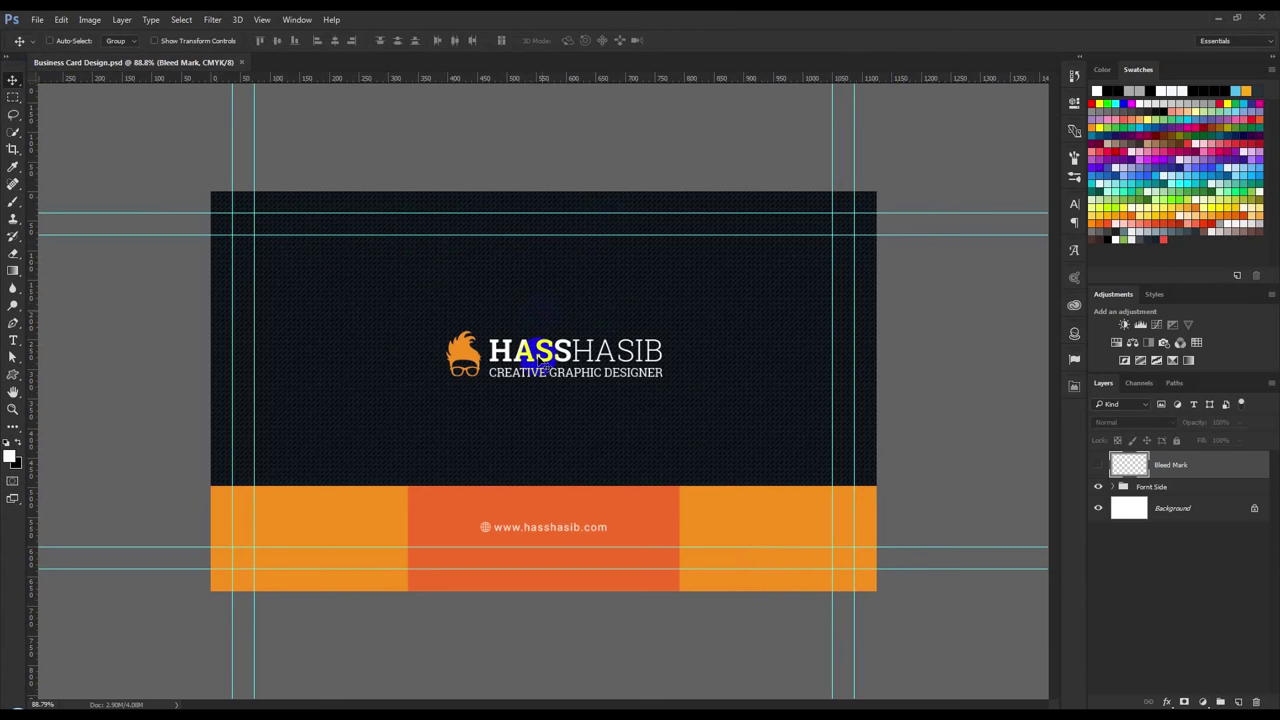
left_click(1152, 488)
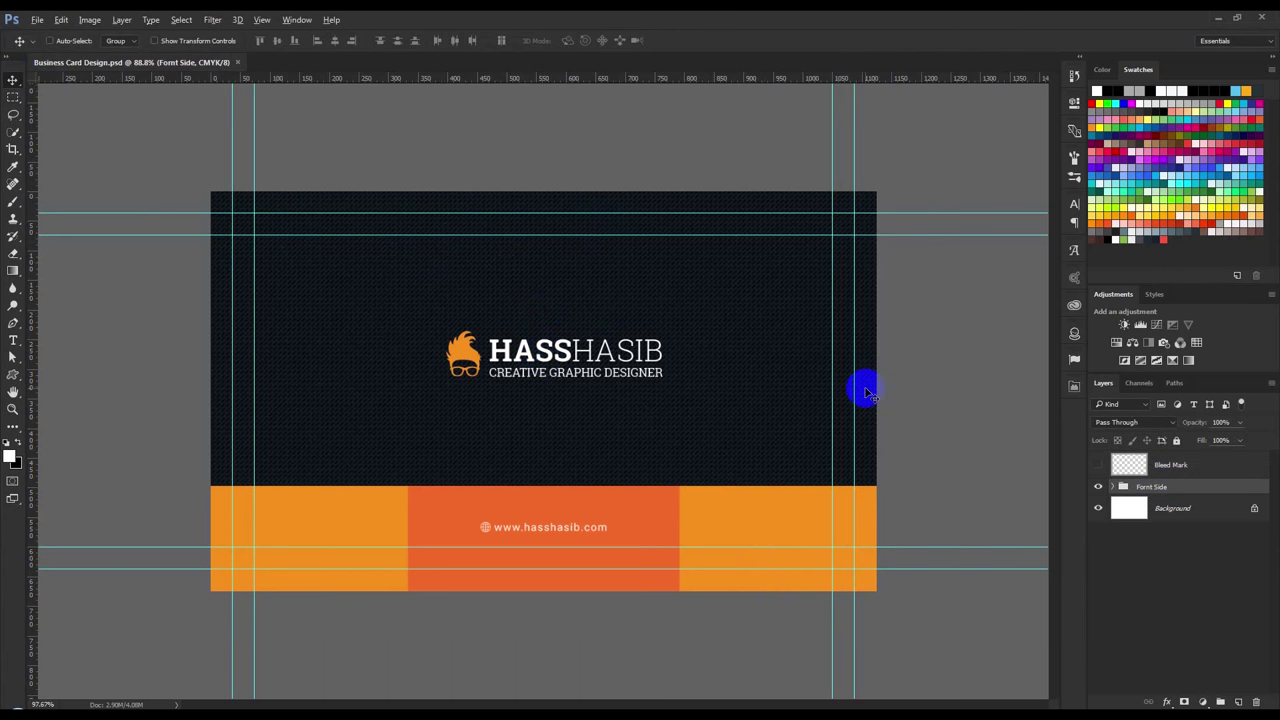
scroll(866, 392, "up", 1)
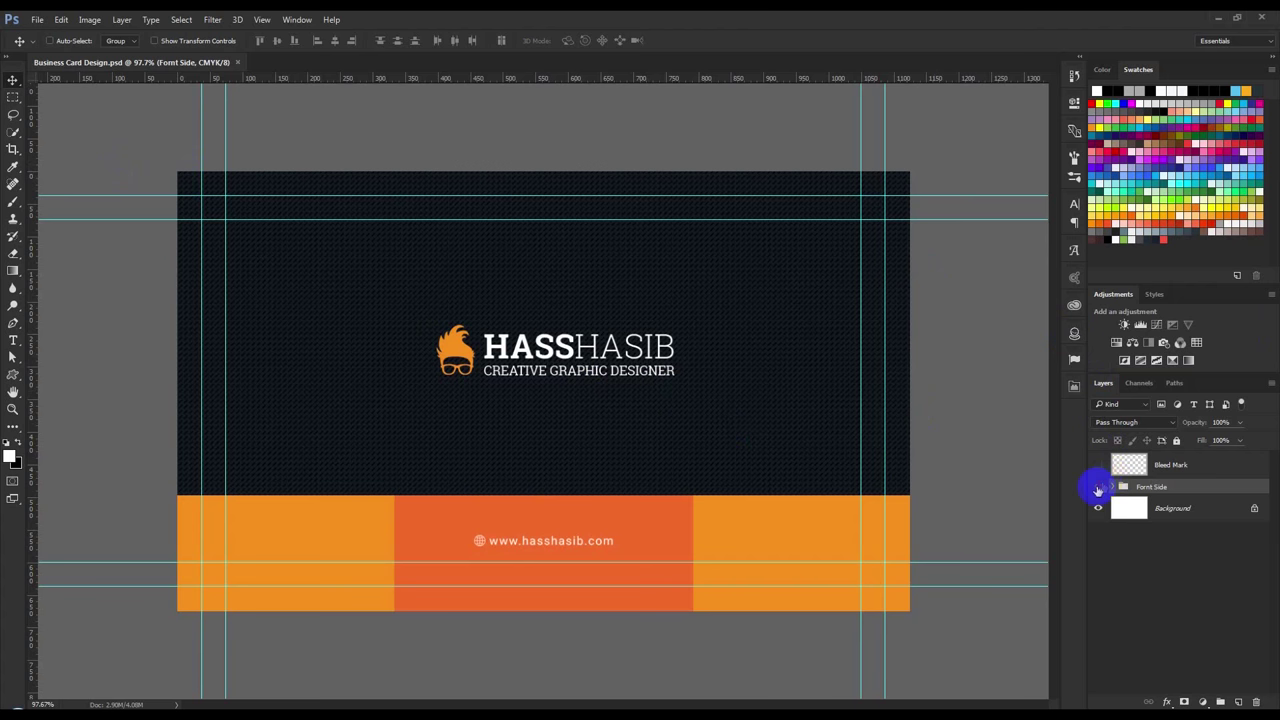
Delete the white Background layer, keeping the Front Side group visible
left_click(1097, 489)
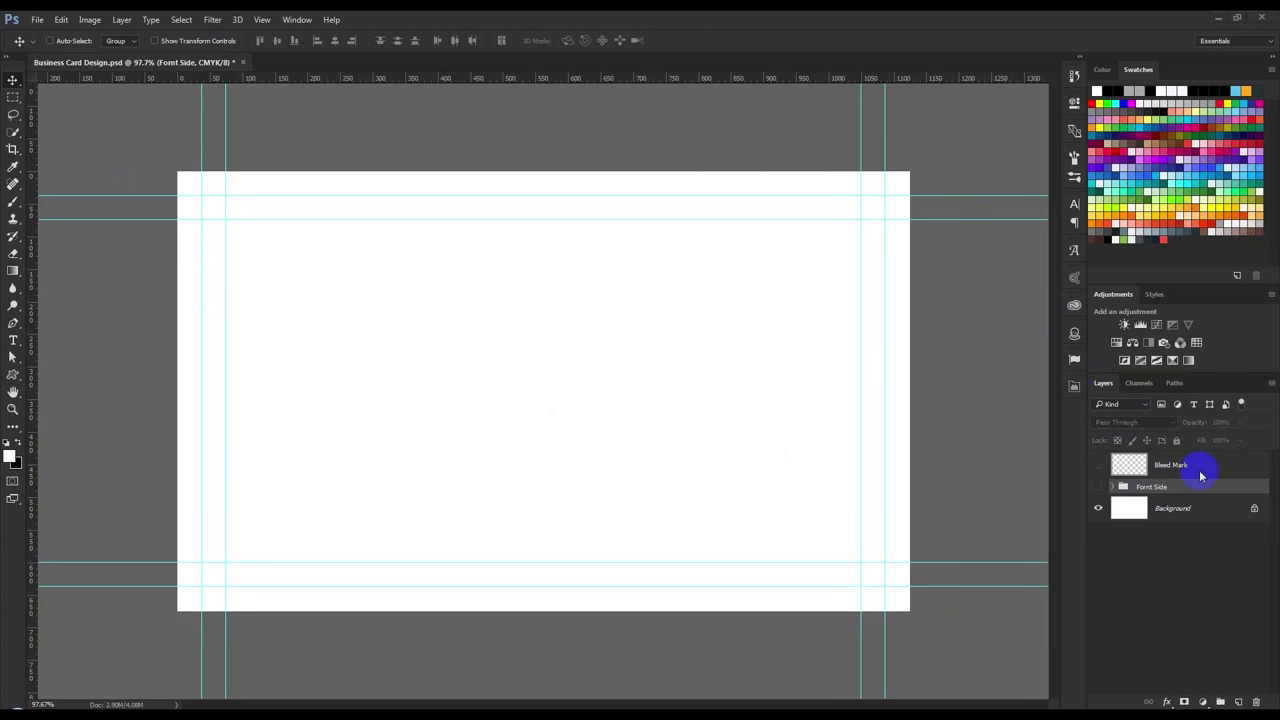
left_click_drag(1228, 508, 1256, 700)
left_click(1098, 486)
left_click(1098, 486)
left_click(1095, 485)
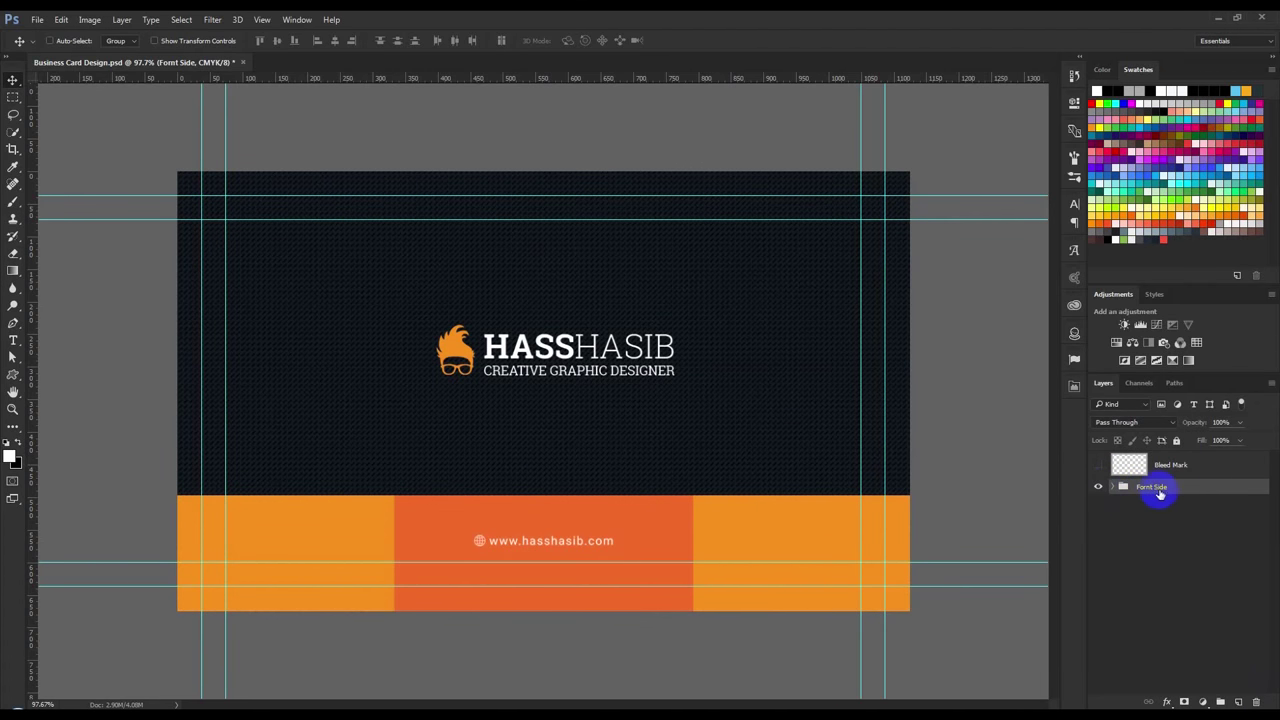
Duplicate the Front Side group and rename the copy Back Side
left_click_drag(1170, 491, 1155, 490)
double_click(1155, 487)
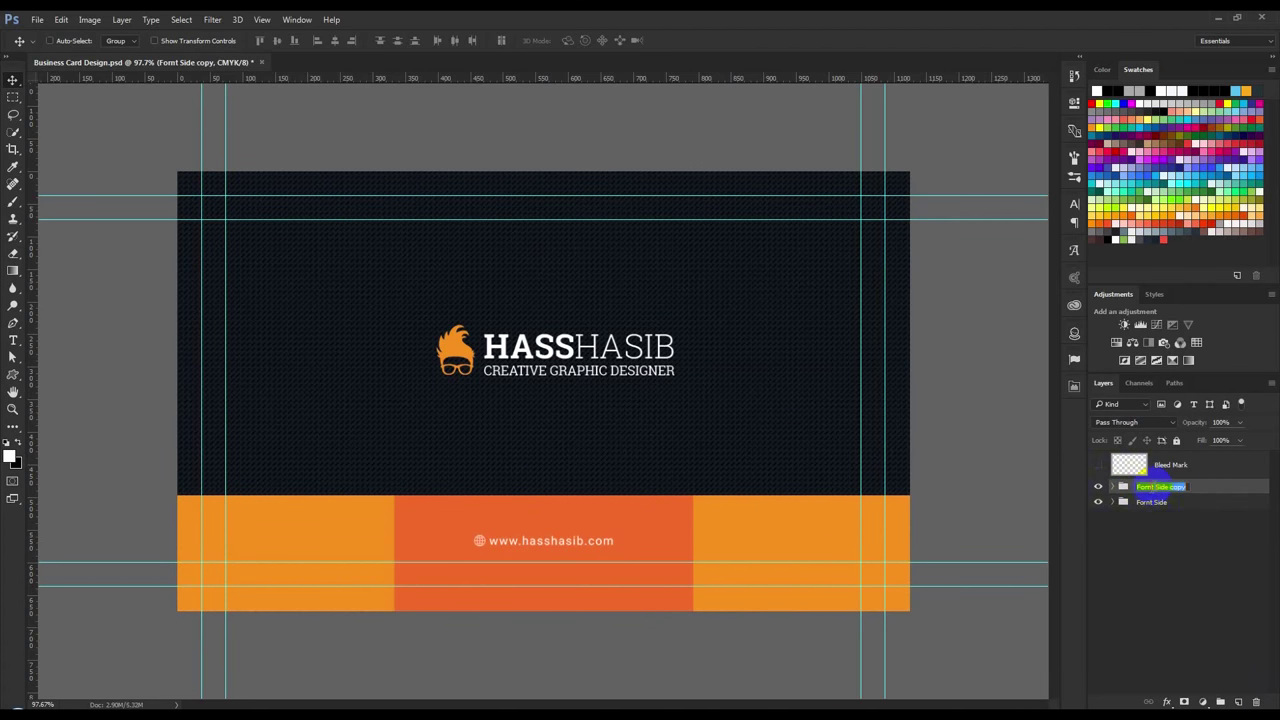
double_click(1150, 487)
left_click(1099, 488)
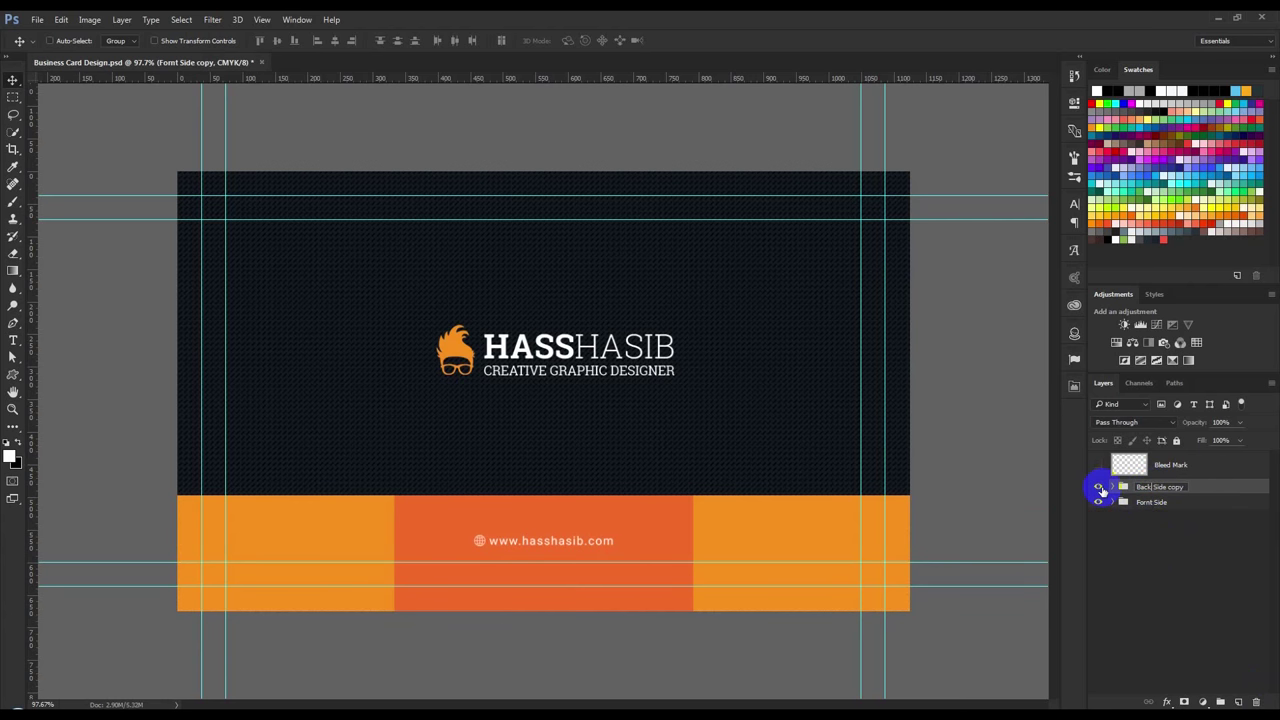
left_click(1182, 495)
left_click_drag(1168, 487, 1201, 487)
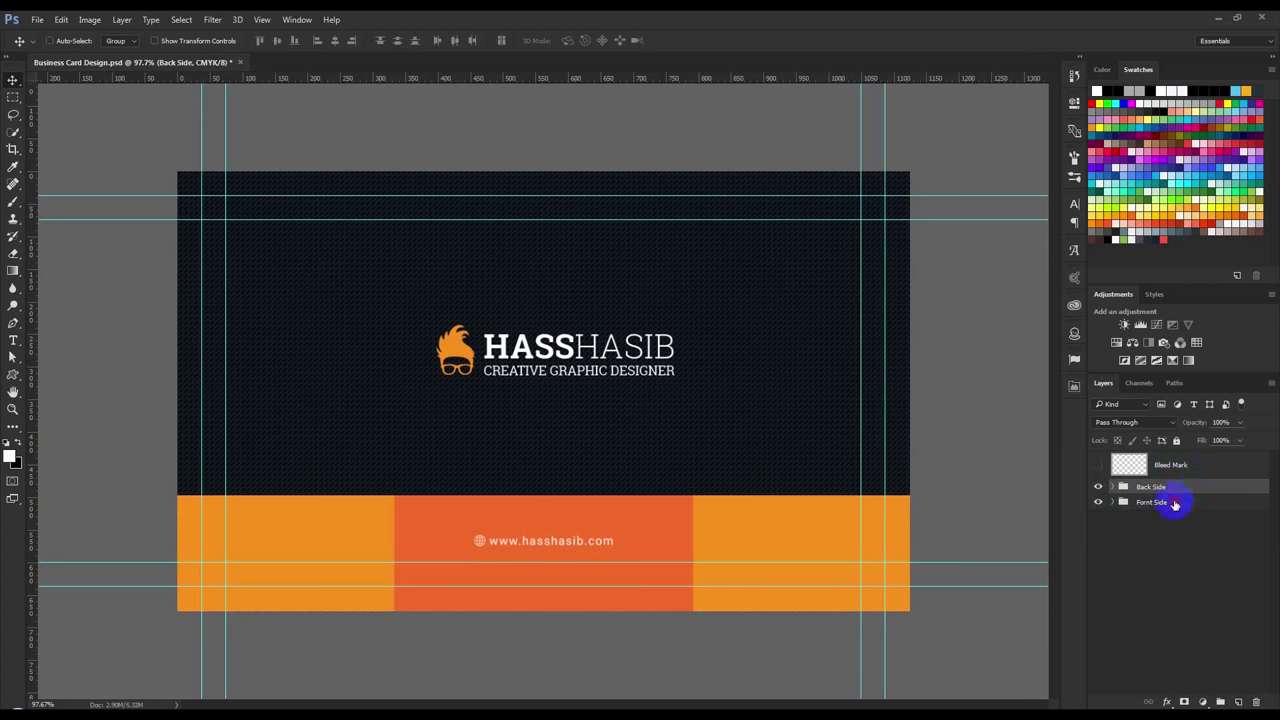
left_click(1112, 504)
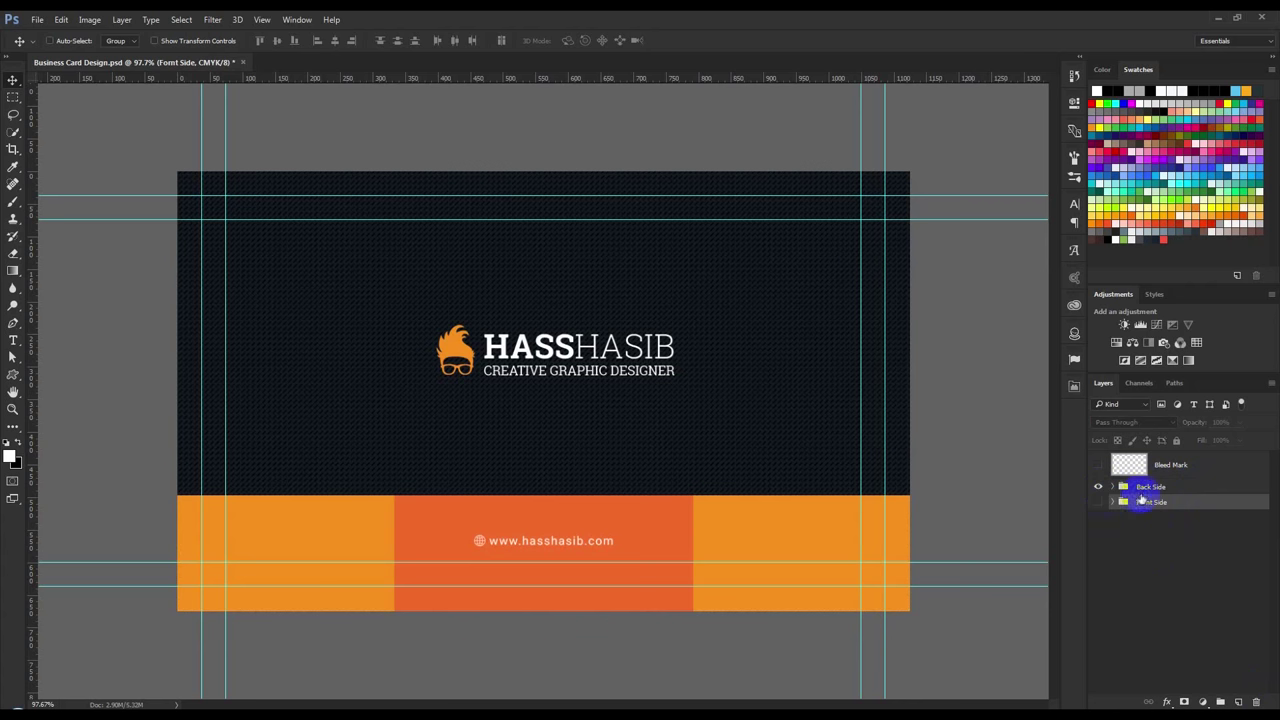
Expand Back Side and hide its Logo and Web Address groups
left_click(1112, 489)
left_click(1113, 488)
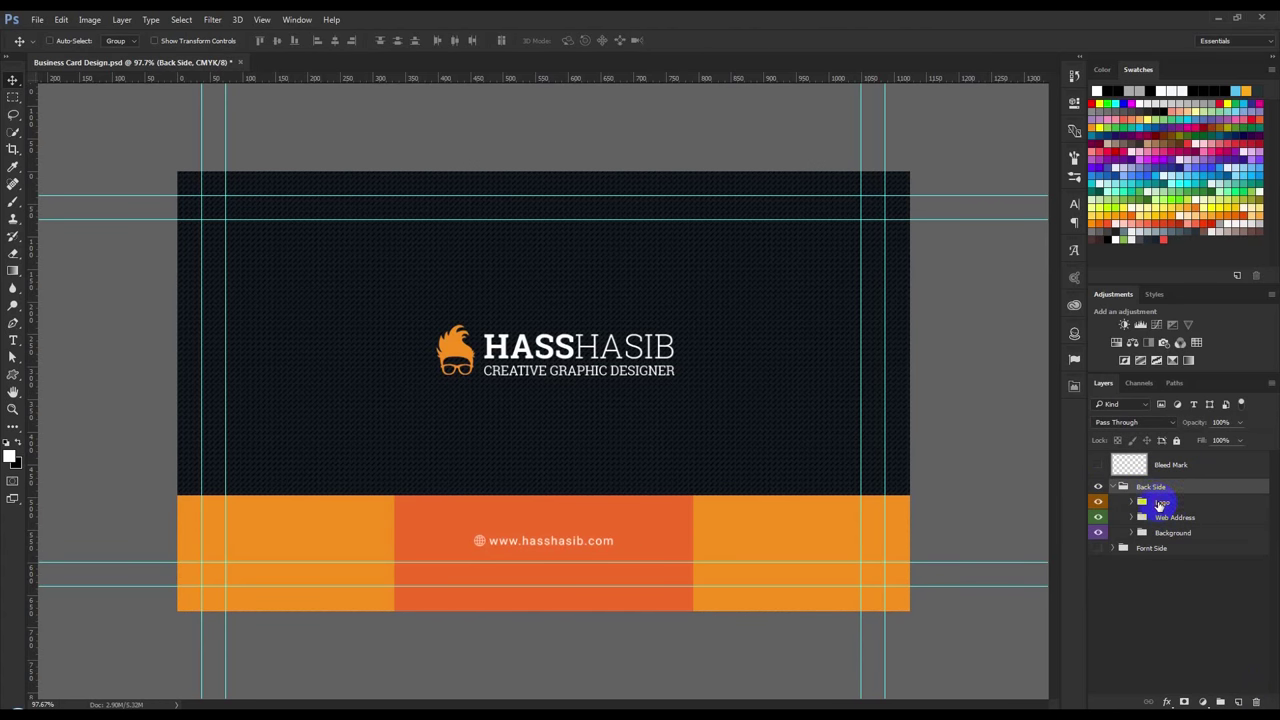
left_click(1160, 505)
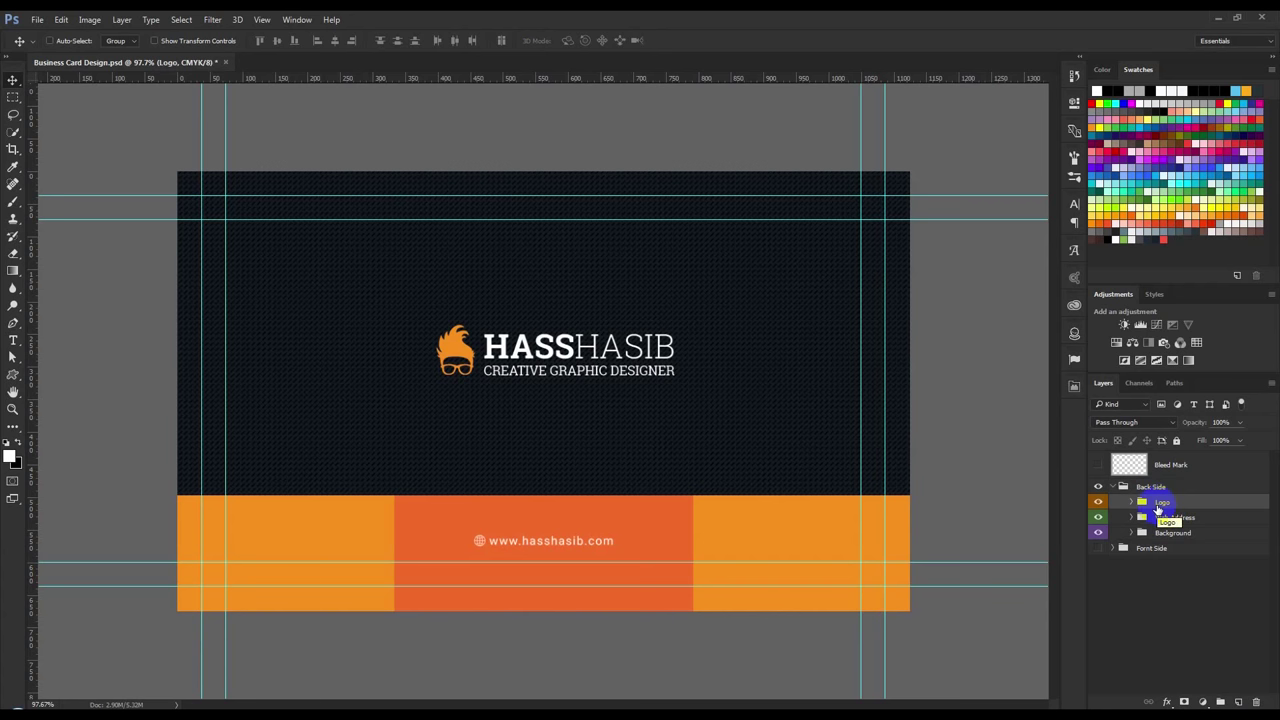
left_click(1161, 520)
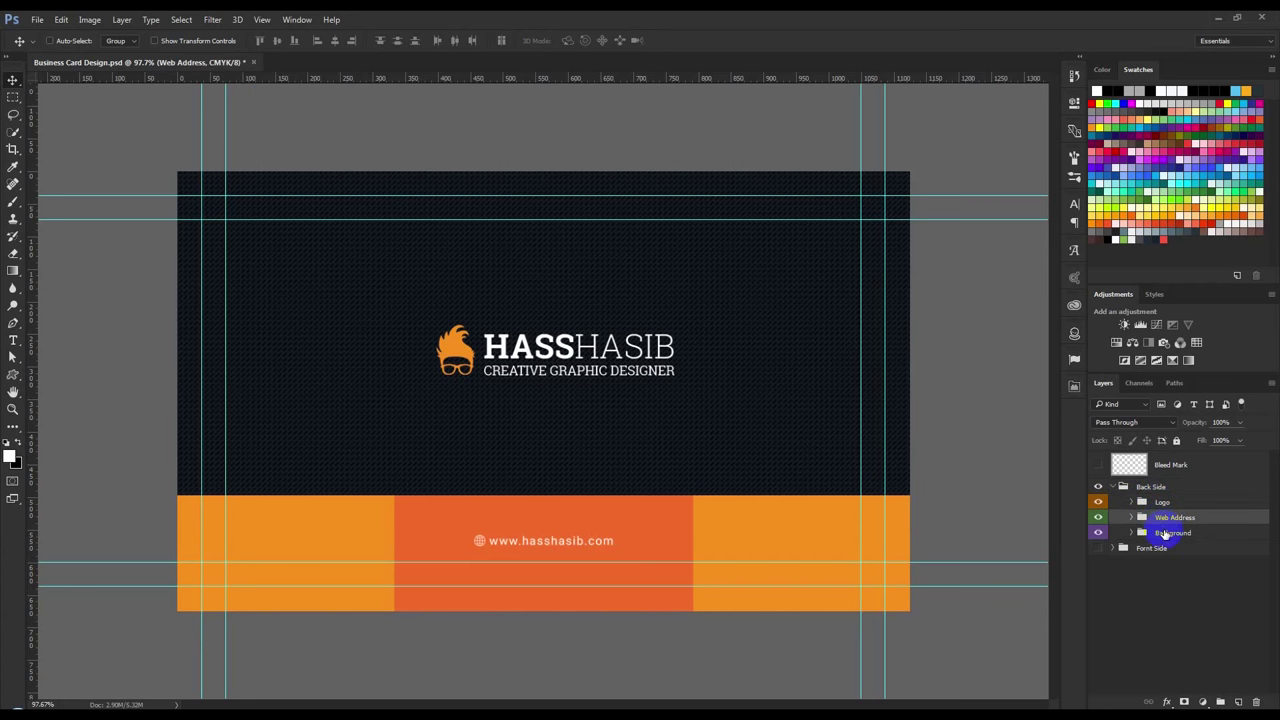
left_click(1165, 533)
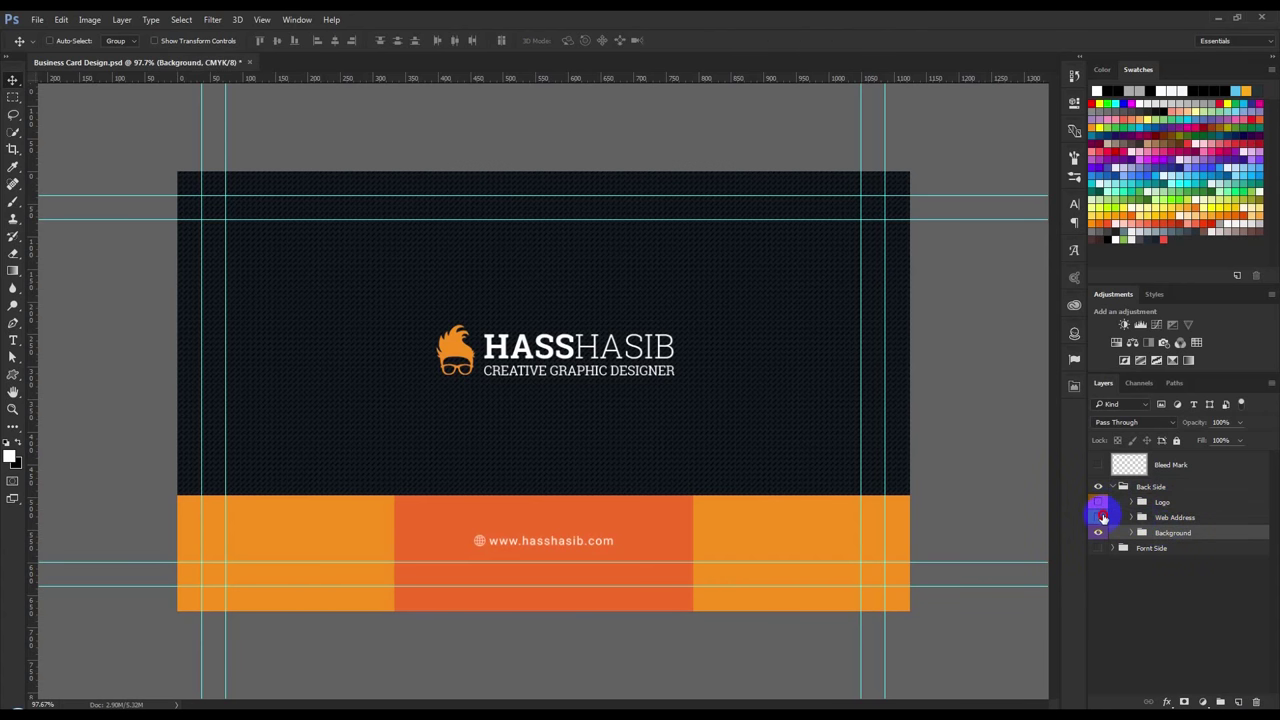
left_click_drag(1103, 517, 1101, 535)
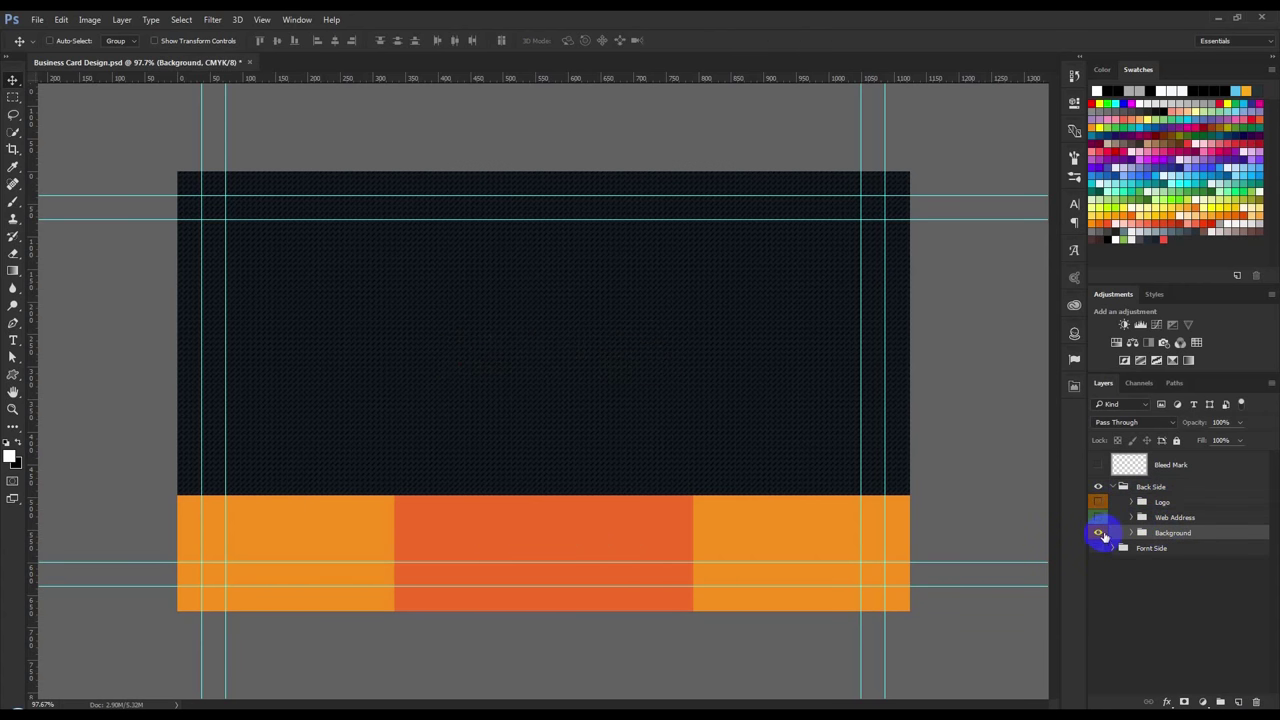
left_click(1132, 533)
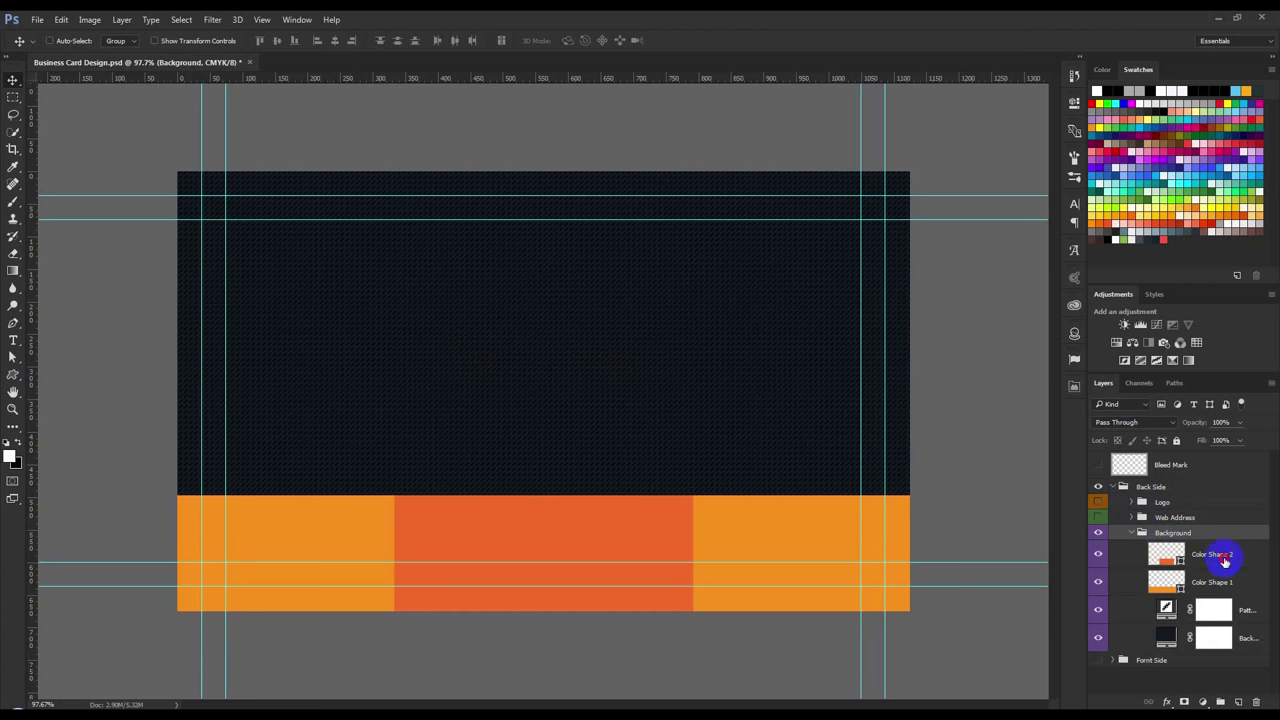
Delete the two orange Color Shape layers, leaving the Pattern layer selected
left_click(1220, 556)
key("Delete")
key("Delete")
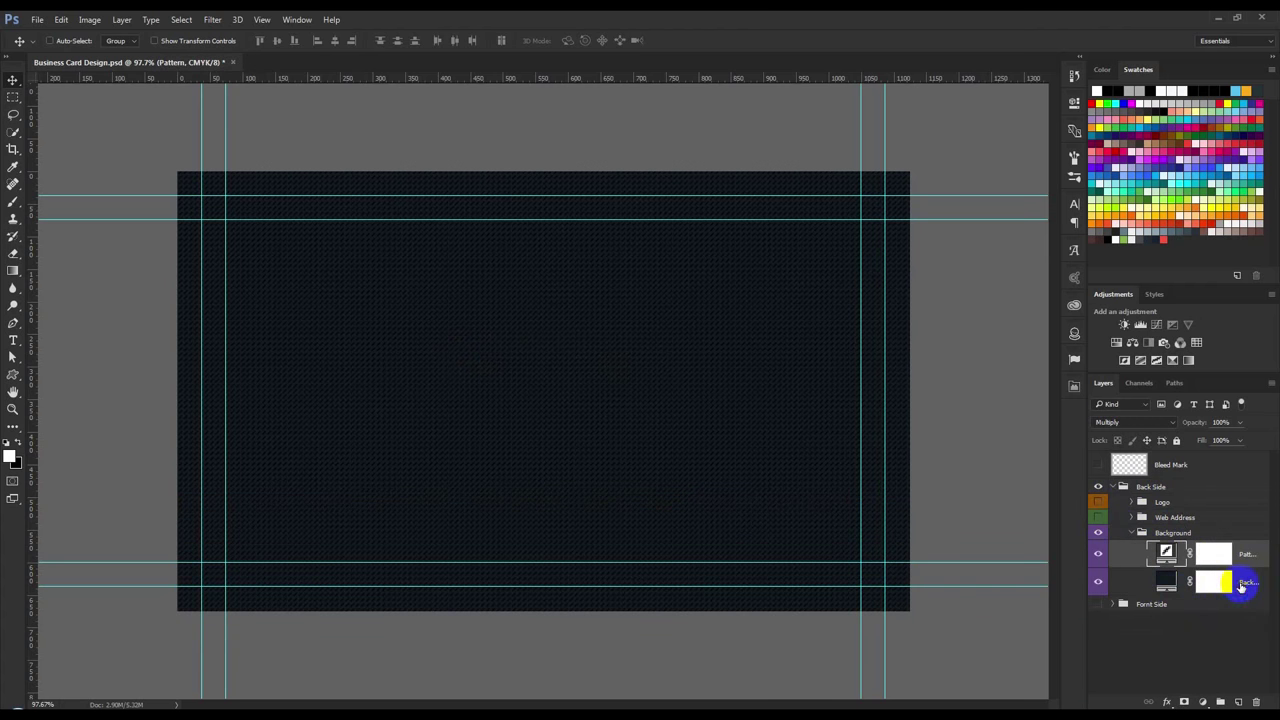
left_click(1241, 586)
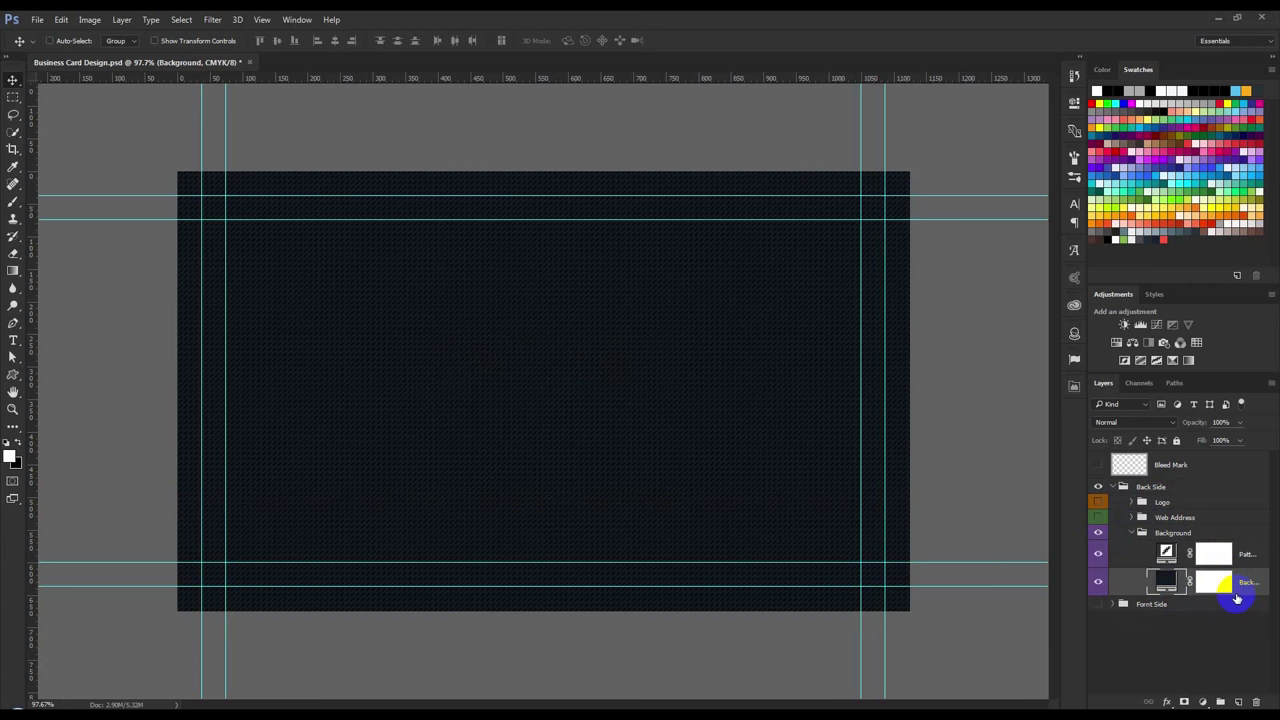
mouse_move(1234, 590)
left_mouse_down()
mouse_move(1246, 558)
mouse_move(972, 430)
left_mouse_up()
left_click_drag(972, 430, 1249, 558)
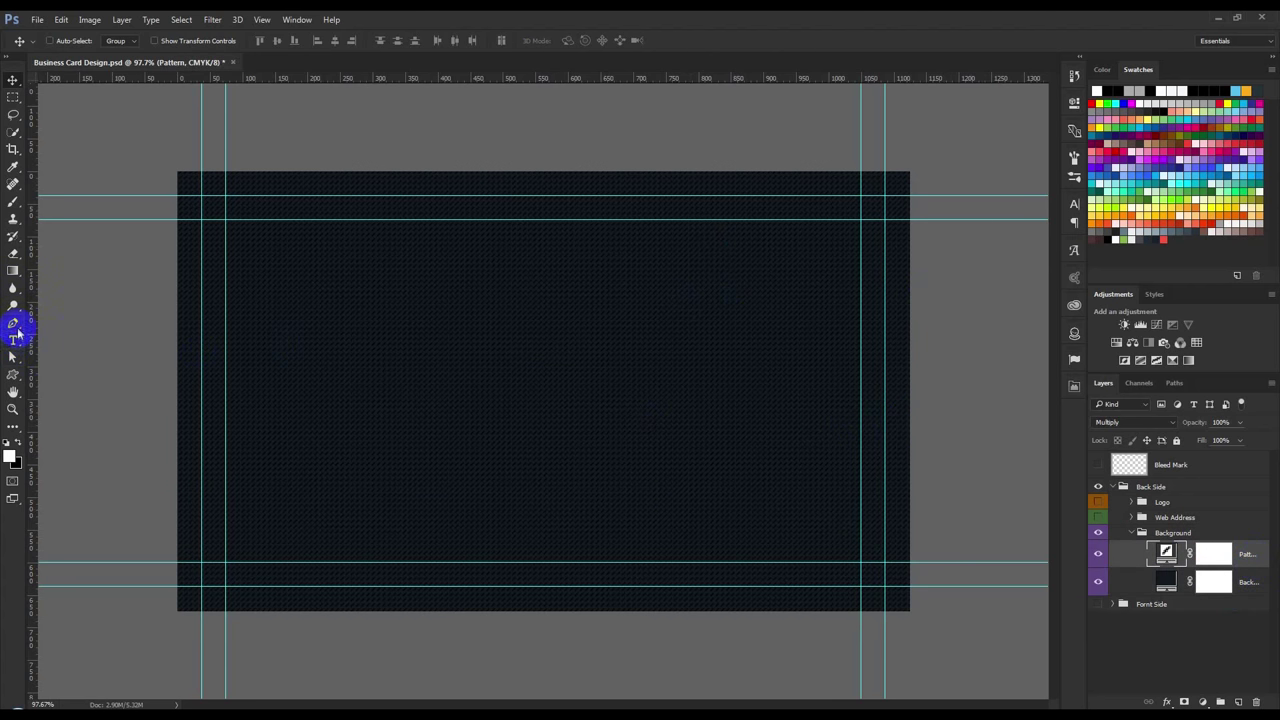
Start a Pen shape down the card's left edge, then discard it
left_click(16, 323)
left_click(176, 183)
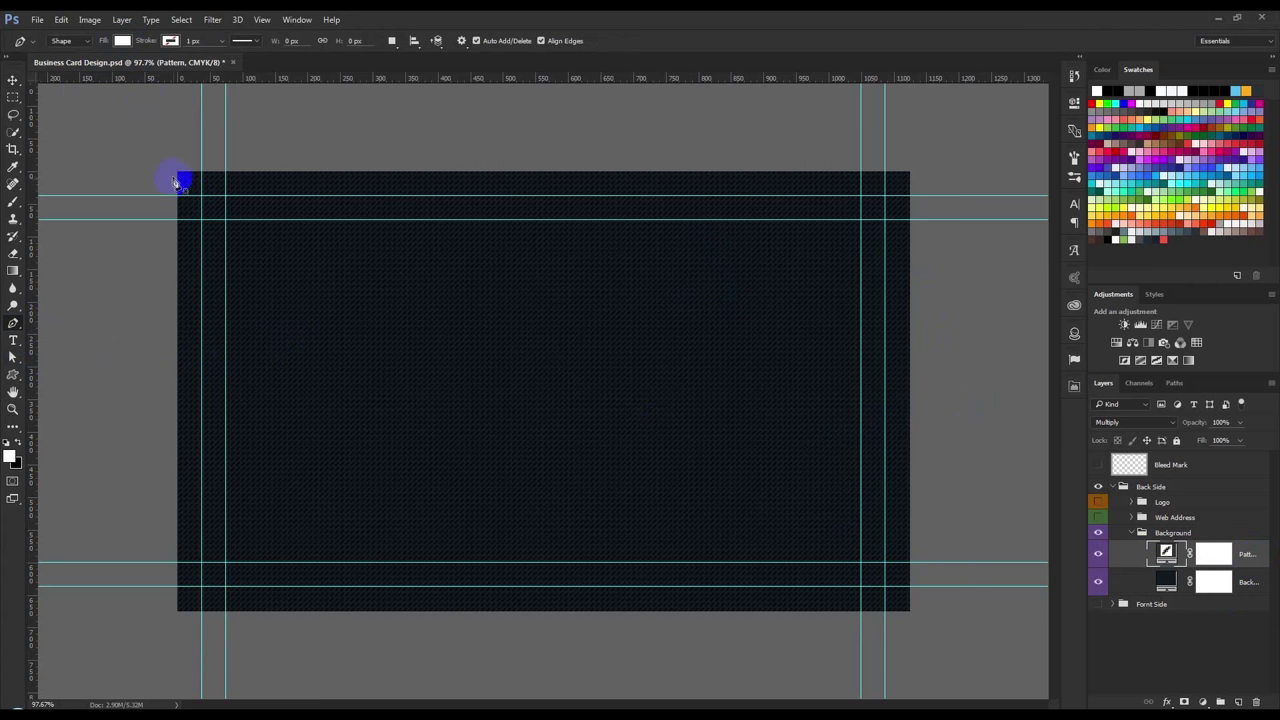
left_click(178, 174)
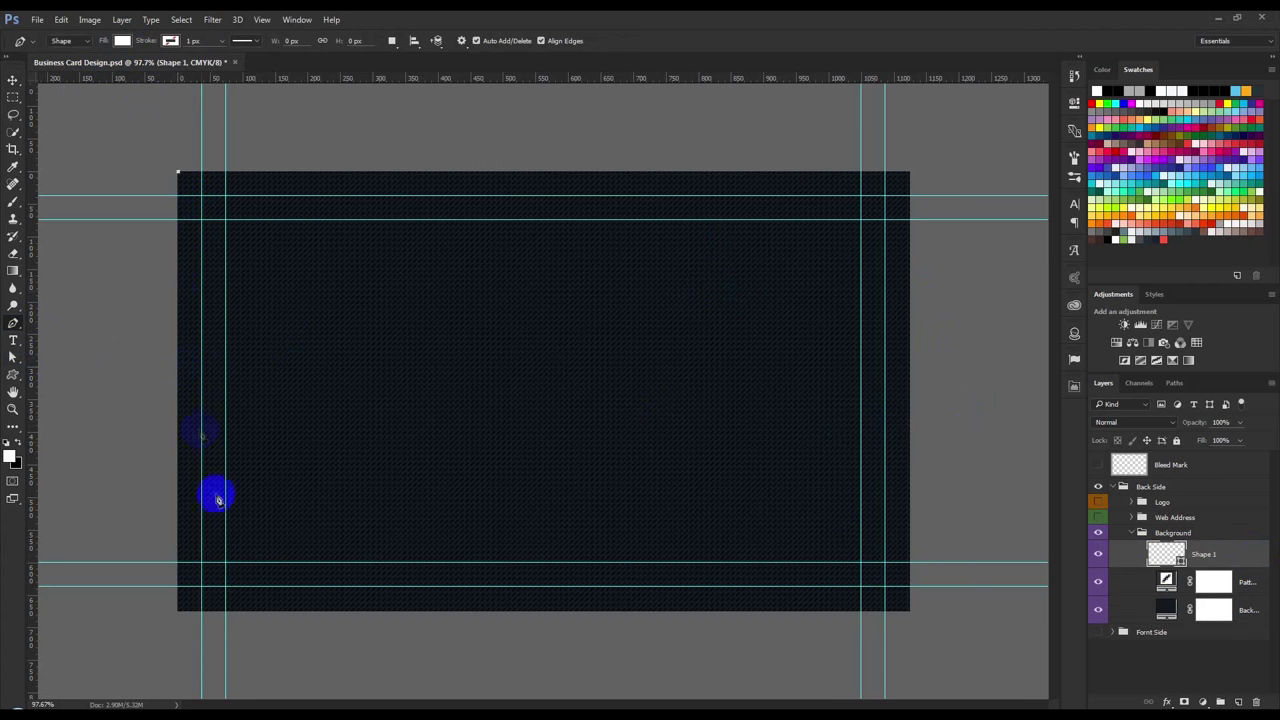
left_click(180, 616)
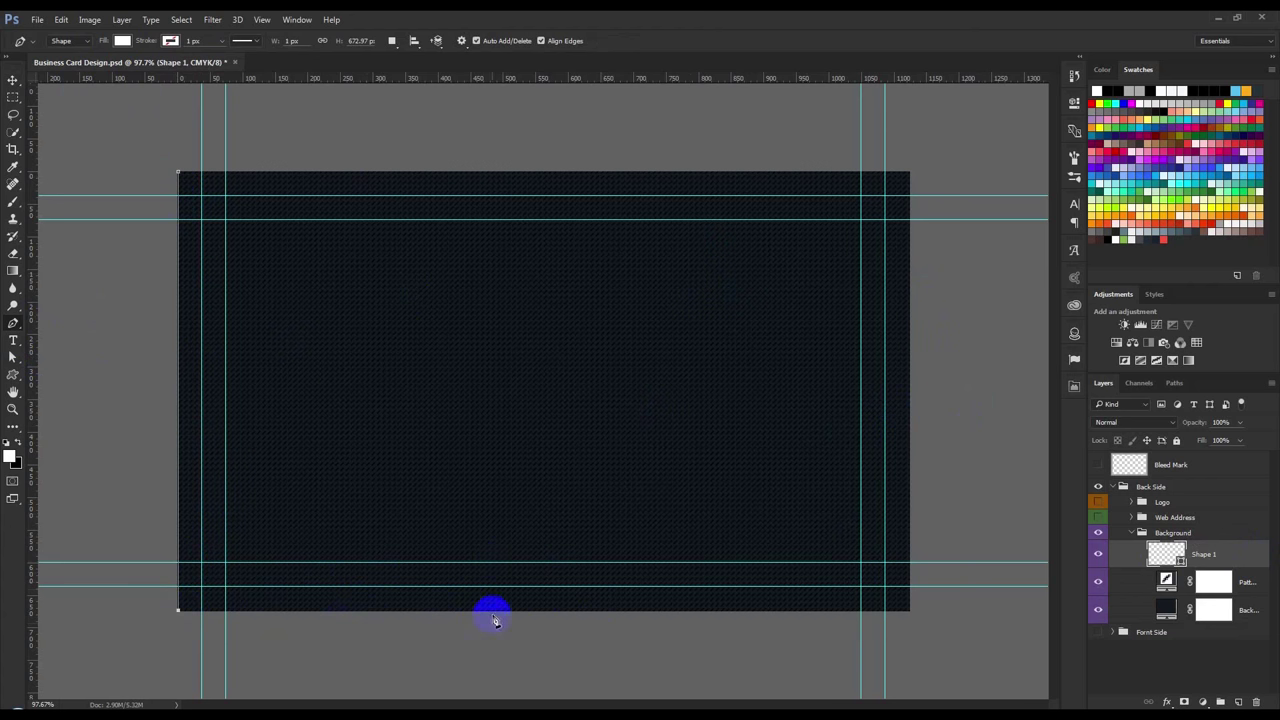
left_click(179, 622)
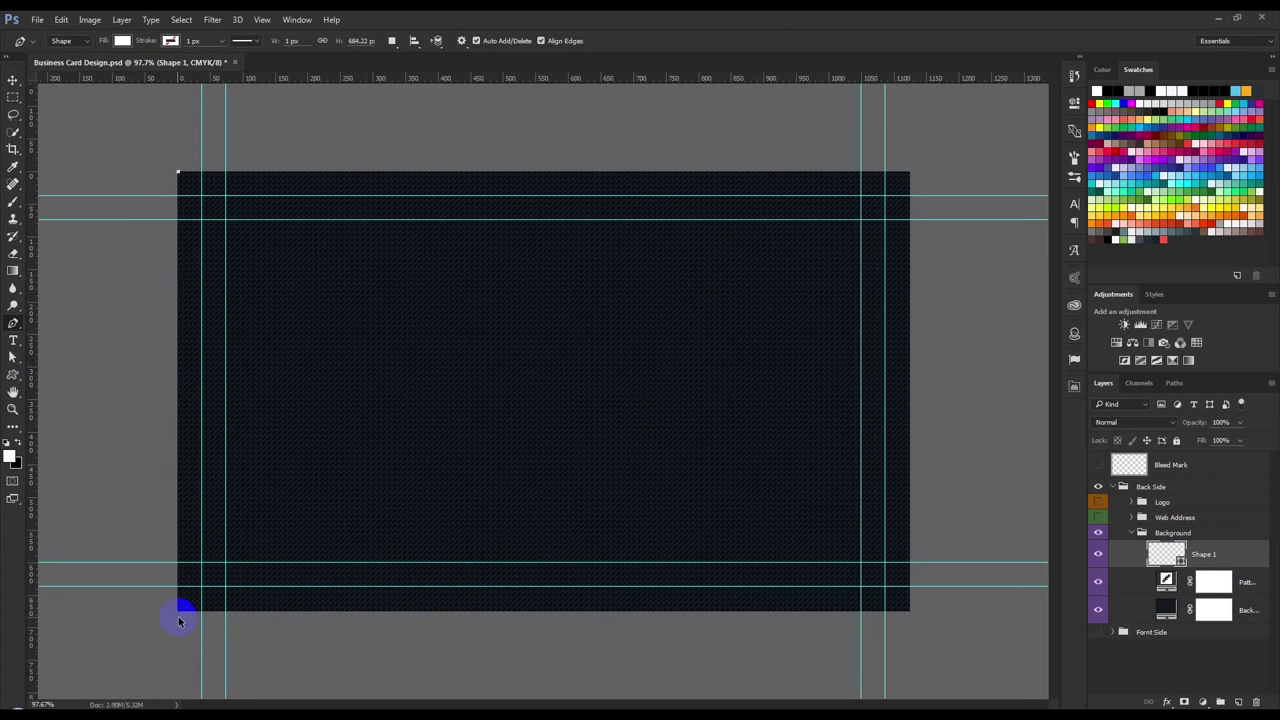
key("Delete")
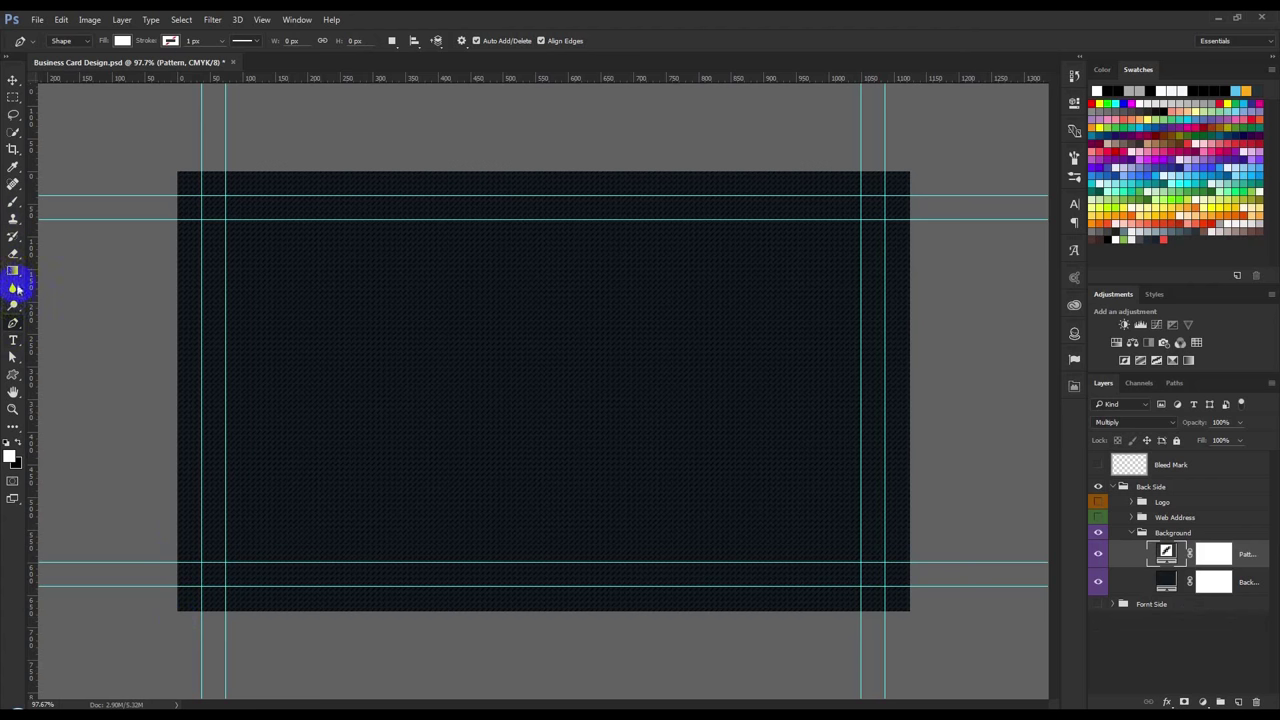
Draw a white rectangle covering the card's left part from its top-left corner
right_click(13, 374)
left_click(75, 371)
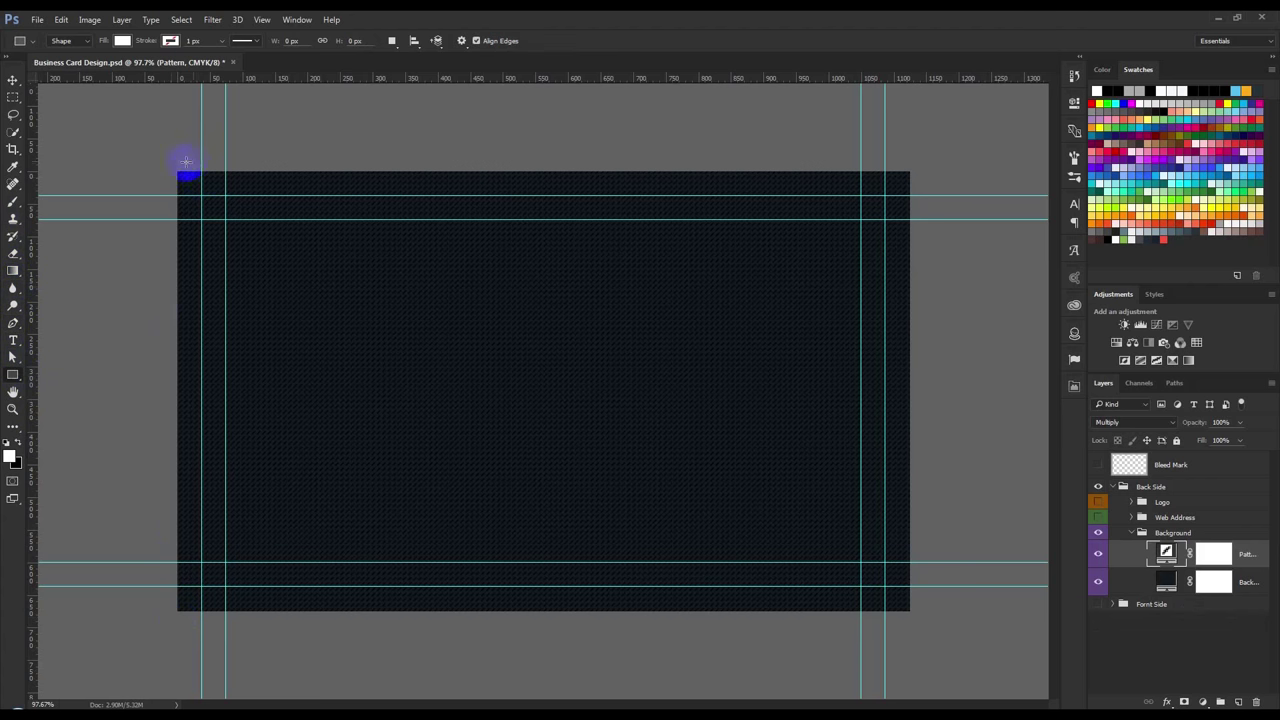
mouse_move(177, 172)
left_mouse_down()
mouse_move(709, 578)
mouse_move(709, 609)
left_mouse_up()
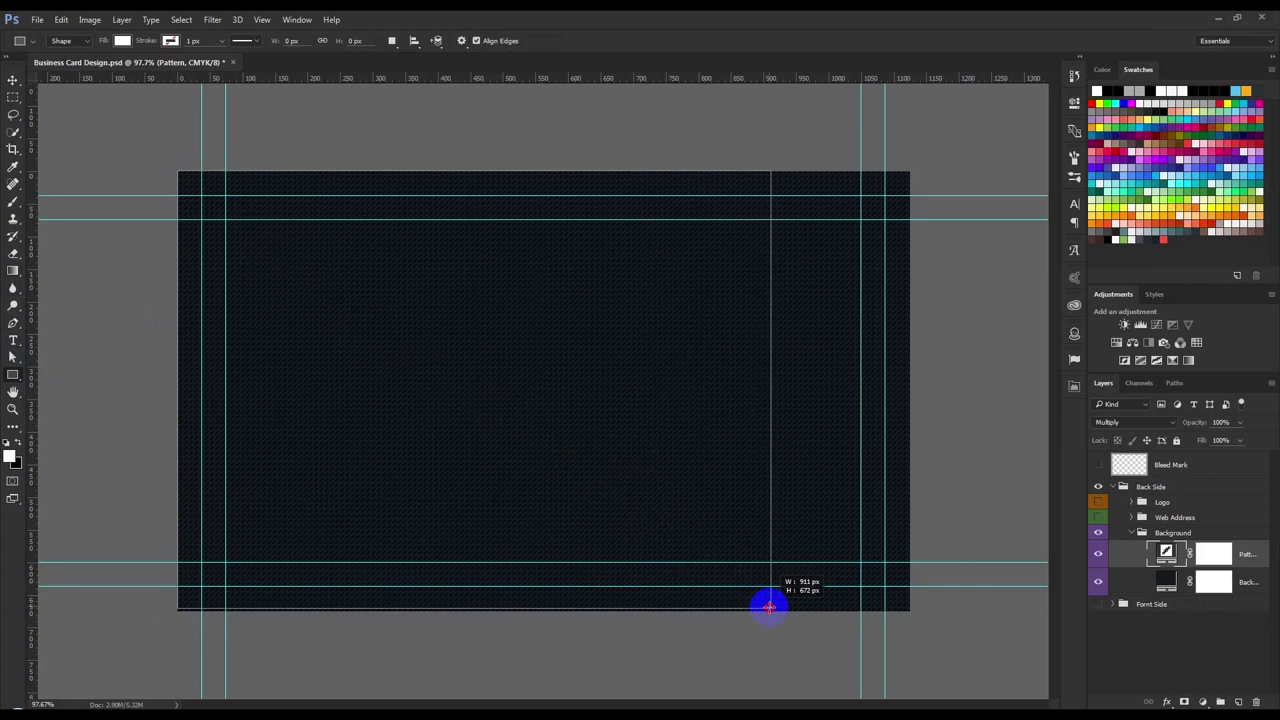
mouse_move(709, 609)
left_mouse_down()
mouse_move(652, 610)
mouse_move(667, 609)
left_mouse_up()
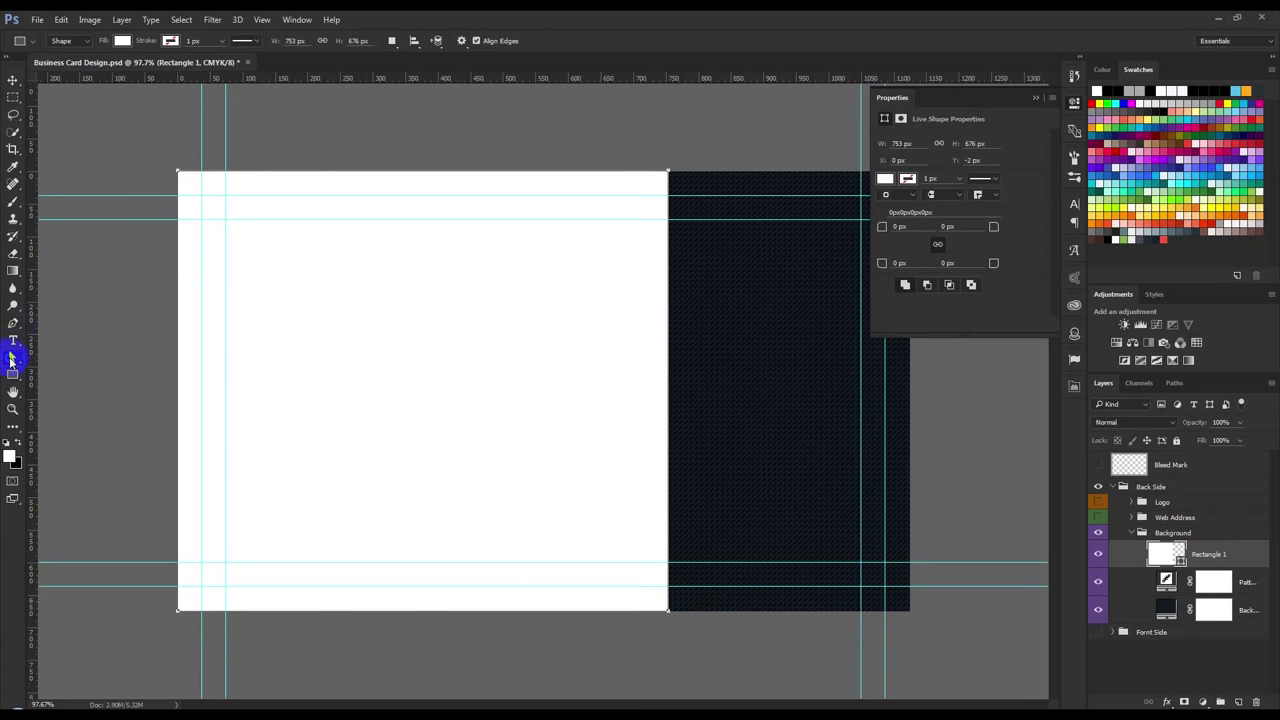
Slant the rectangle's right edge by nudging its top-right anchor left
left_click(12, 362)
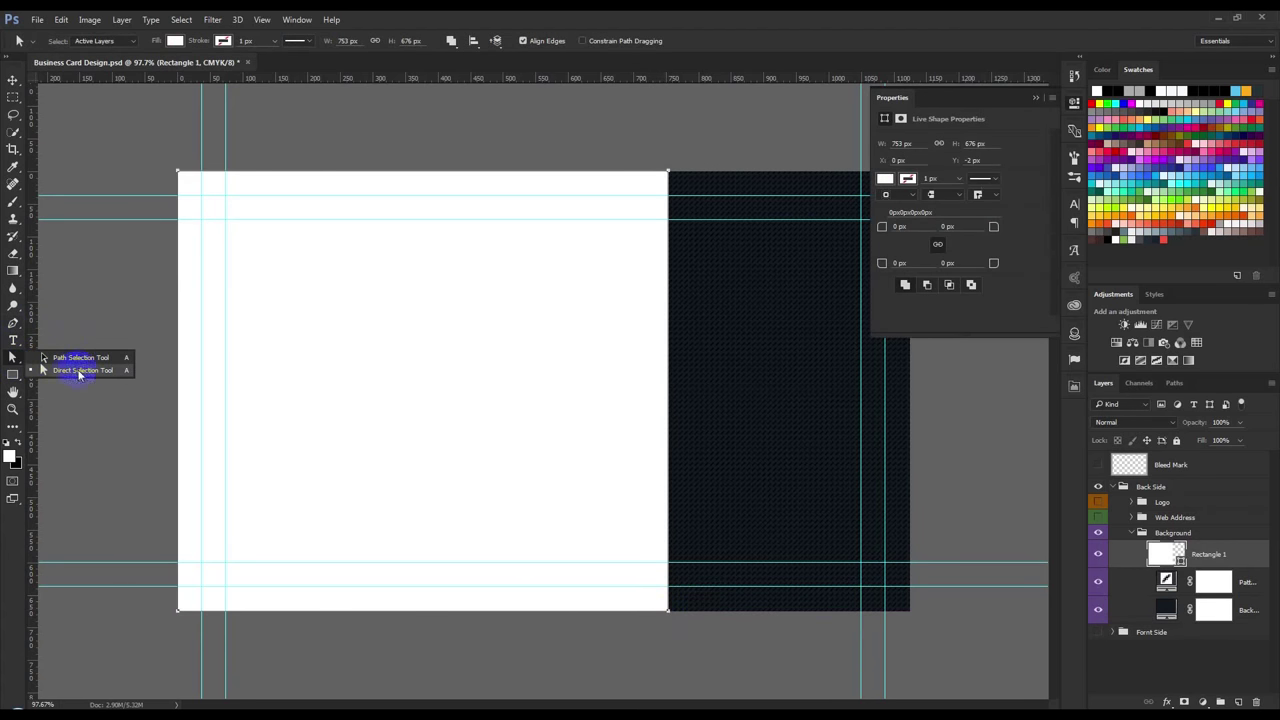
left_click(79, 374)
left_click_drag(623, 135, 685, 200)
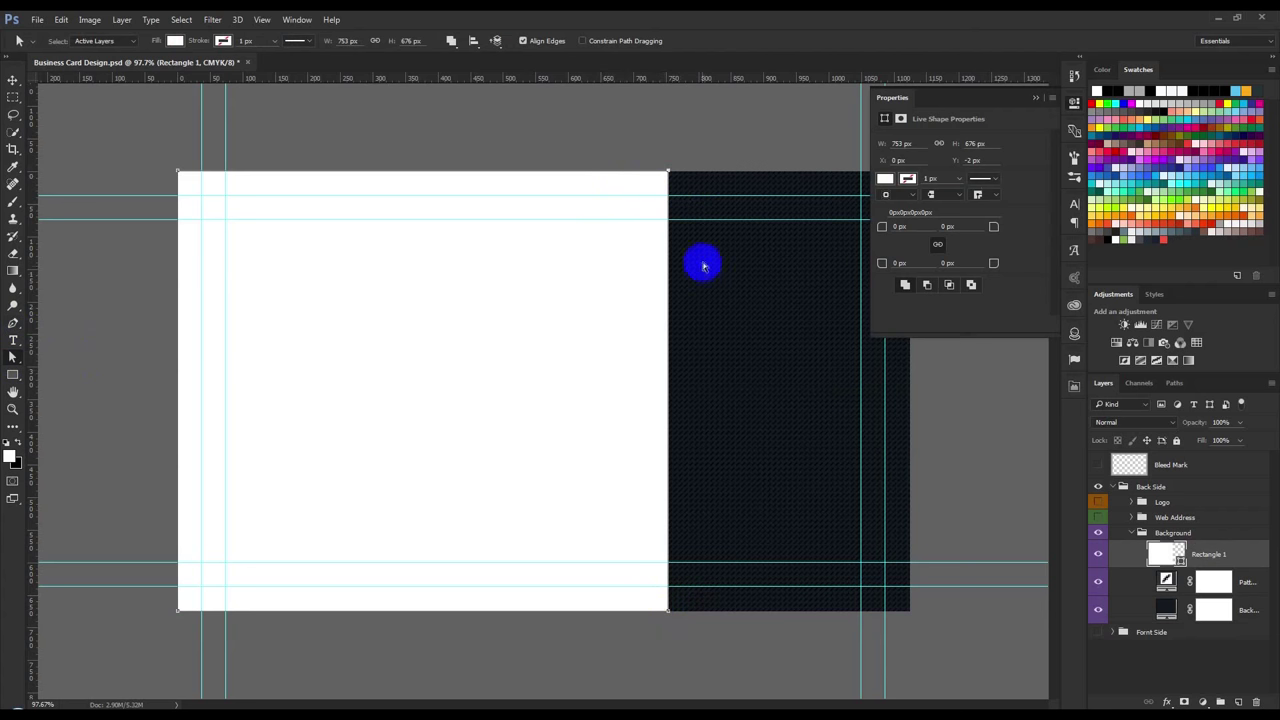
key("Left")
key("Left")
key("Left")
key("Left")
key("Left")
key("Left")
key("Left")
key("Left")
key("Left")
key("Left")
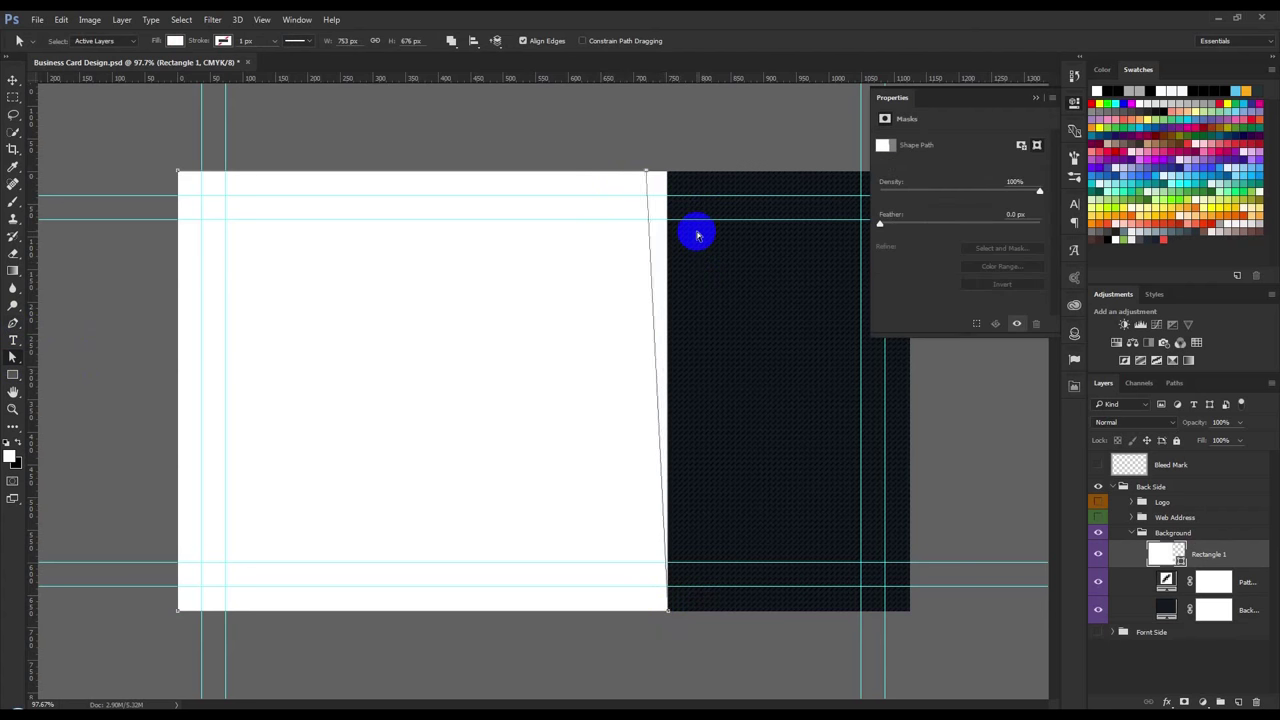
key("Left")
key("Left")
key("Left")
key("Left")
key("Left")
key("Left")
key("Left")
key("Left")
key("Left")
key("Left")
key("Left")
key("Left")
key("Left")
key("Left")
key("Left")
key("Left")
key("Left")
key("Left")
key("Left")
key("Left")
key("Left")
key("Left")
key("Left")
key("Left")
key("Left")
key("Left")
key("Left")
key("Left")
key("Left")
key("Left")
key("Left")
key("Left")
key("Left")
key("Left")
key("Left")
key("Left")
key("Left")
key("Left")
key("Left")
key("Left")
key("Left")
key("Left")
key("Left")
key("Left")
key("Left")
key("Left")
key("Left")
key("Left")
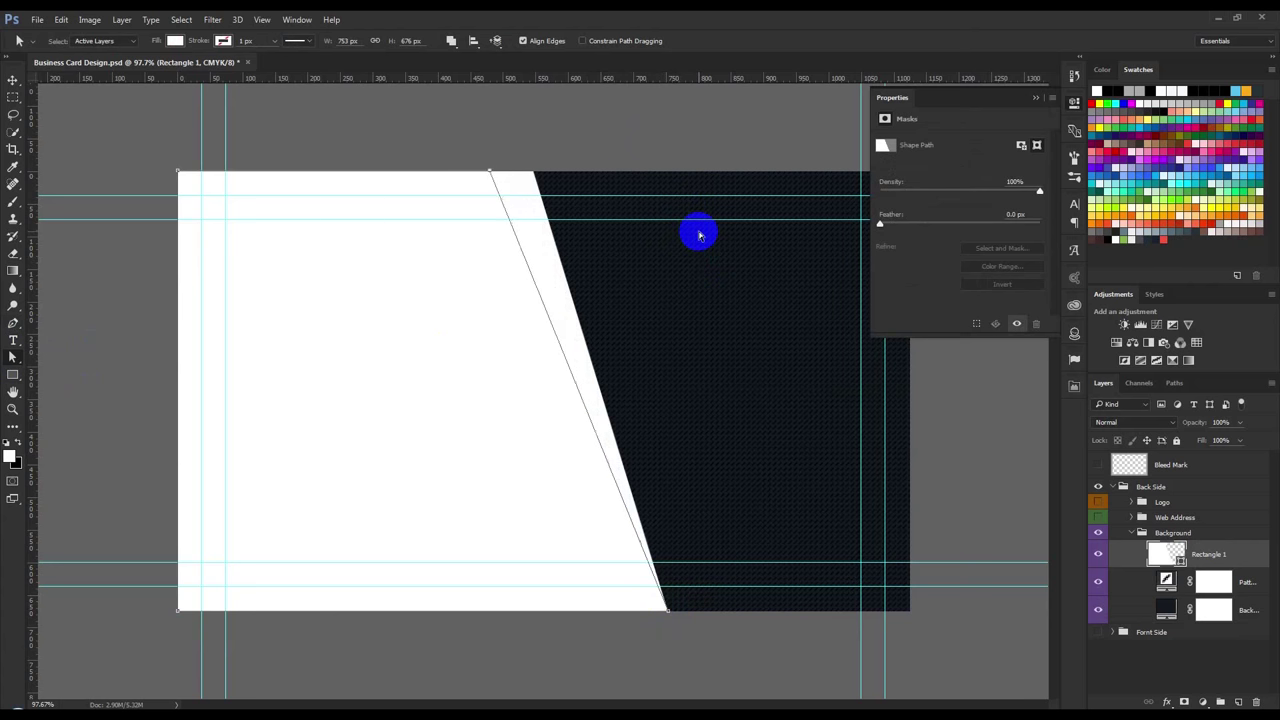
key("Left")
key("Left")
key("Left")
key("Left")
key("Left")
key("Left")
key("Left")
key("Left")
key("Left")
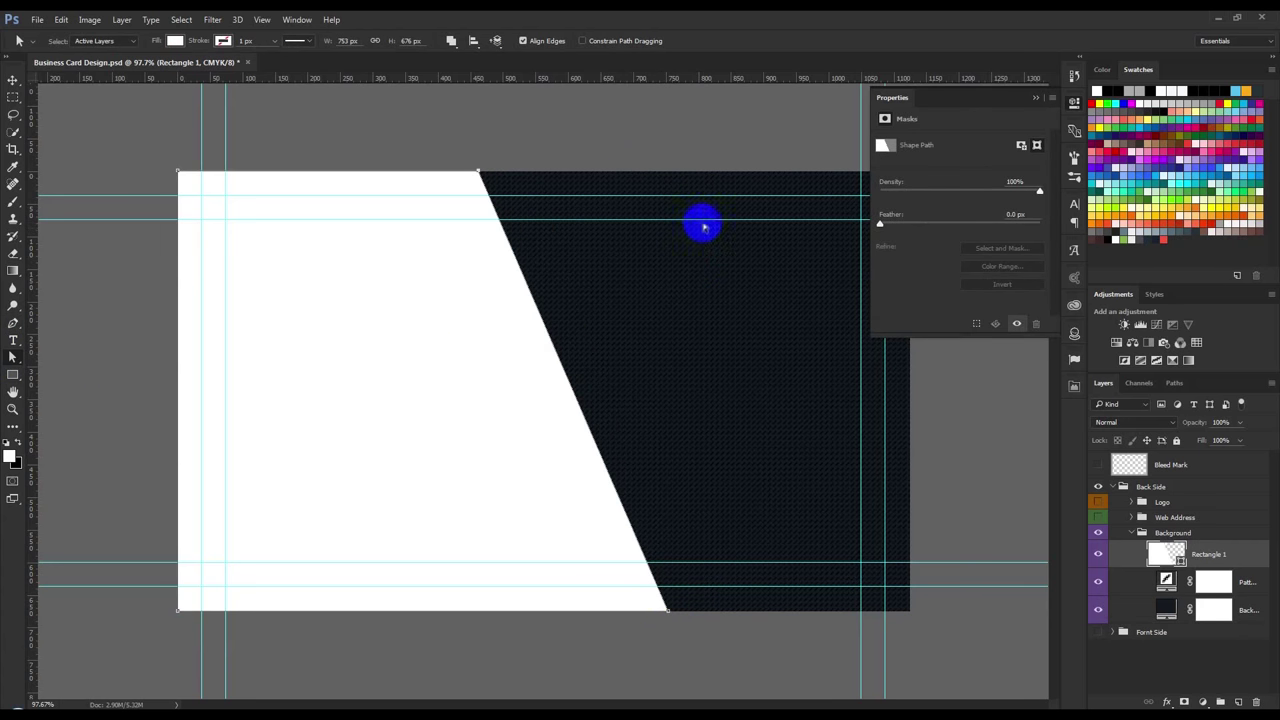
left_click(1036, 100)
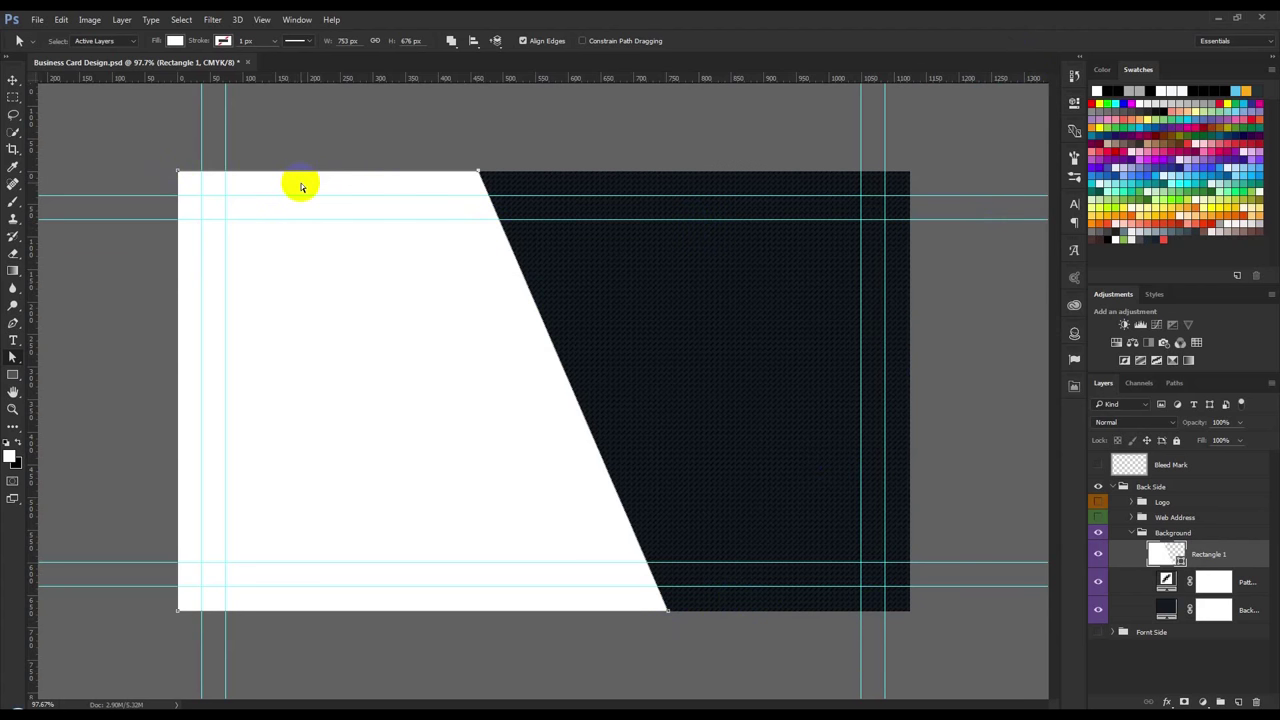
Place a vertical guide near the card's middle and mark a measuring selection box
left_click(15, 370)
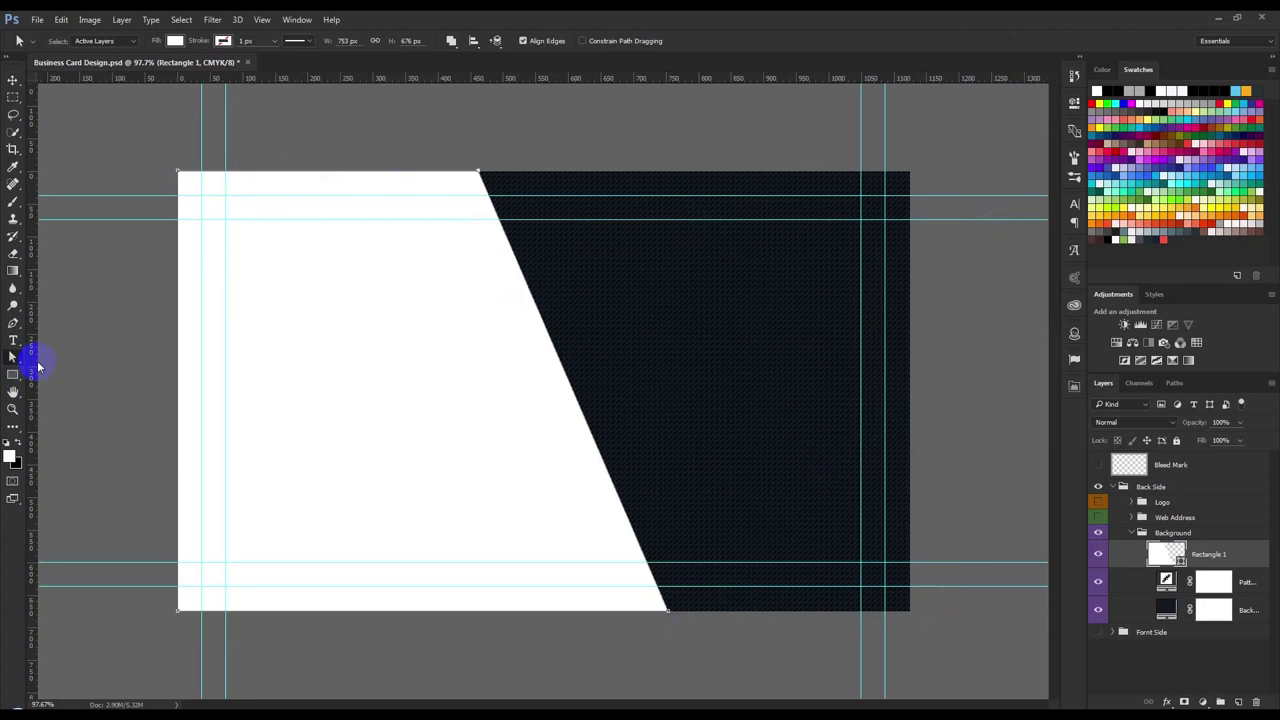
left_click_drag(37, 364, 576, 382)
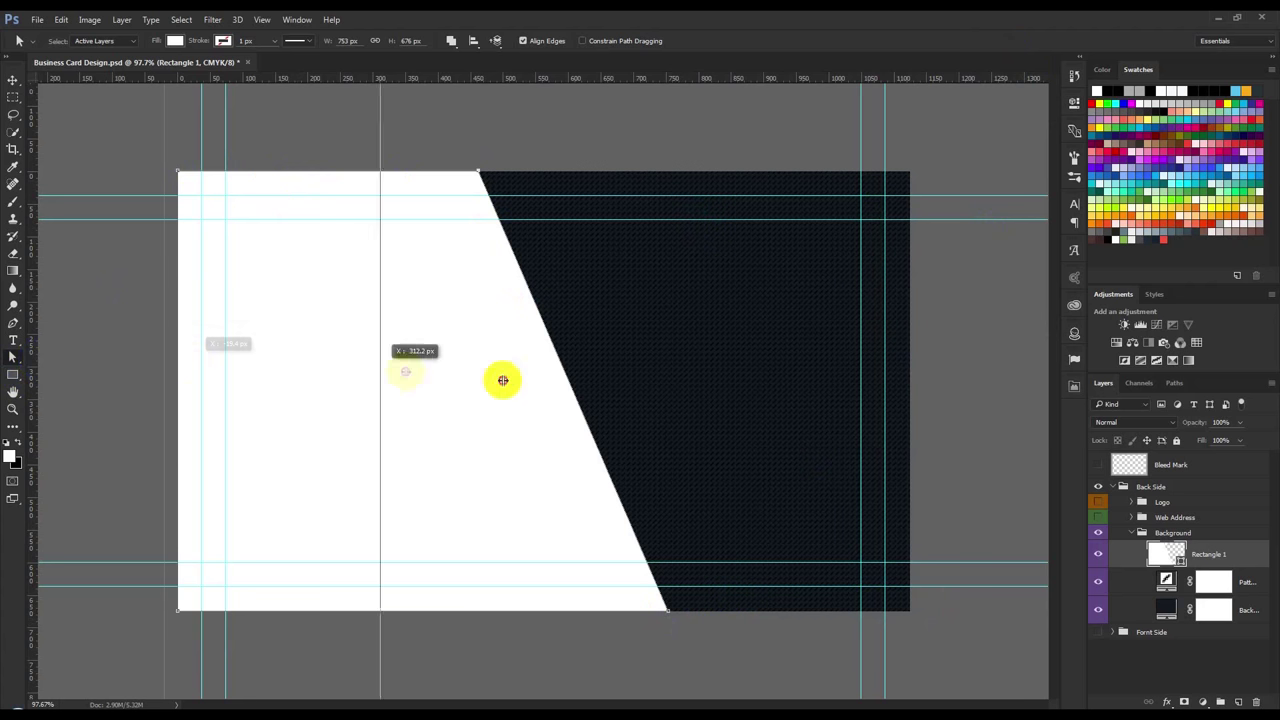
left_click_drag(576, 382, 545, 385)
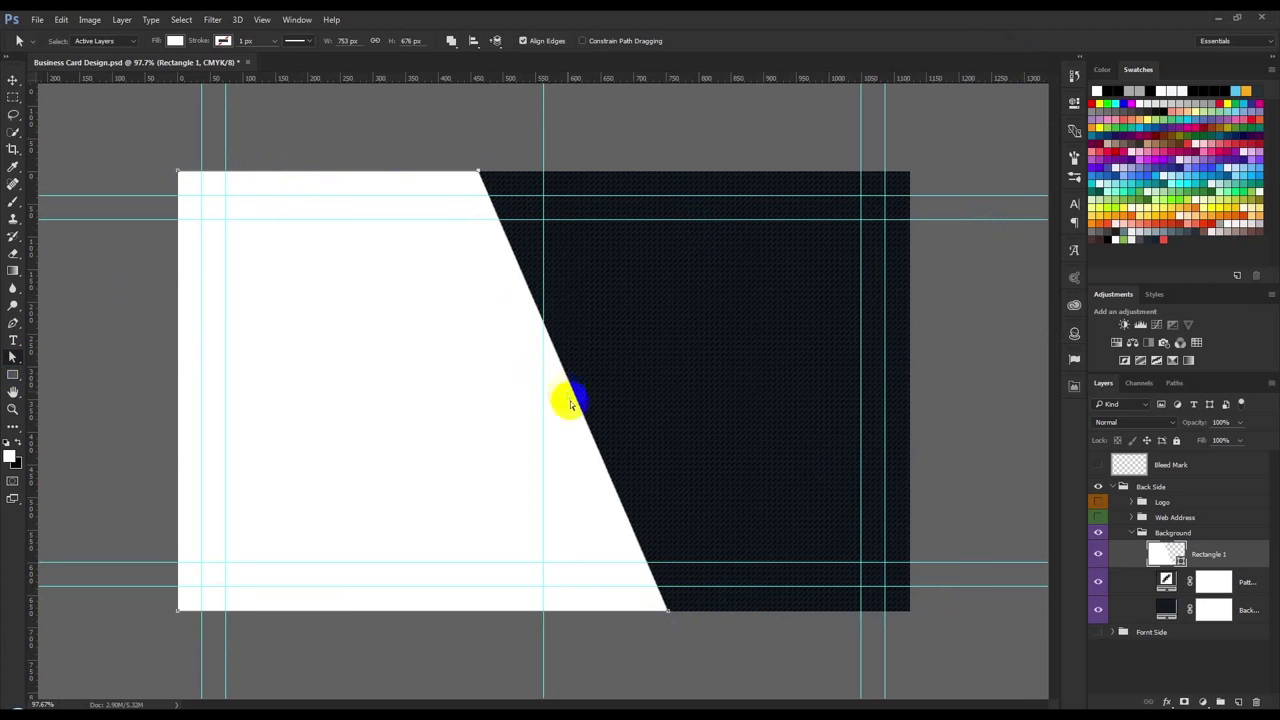
left_click(15, 97)
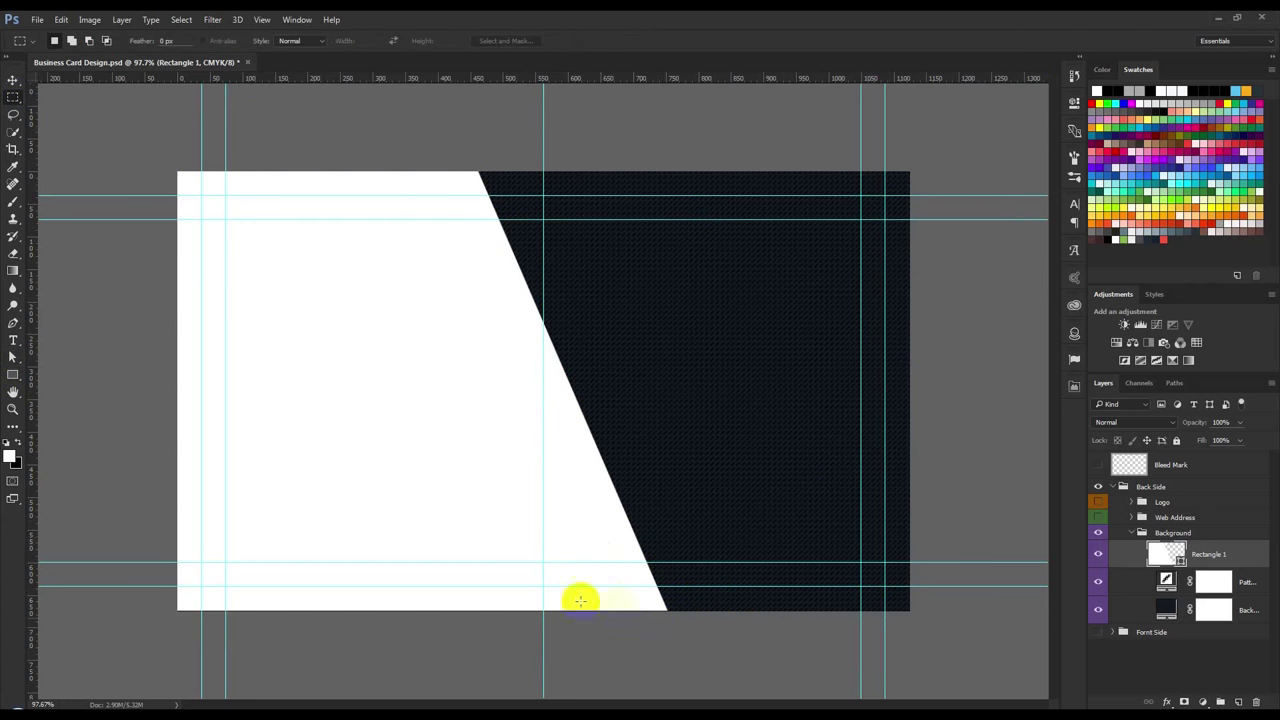
mouse_move(546, 566)
left_mouse_down()
mouse_move(663, 630)
mouse_move(527, 208)
left_mouse_up()
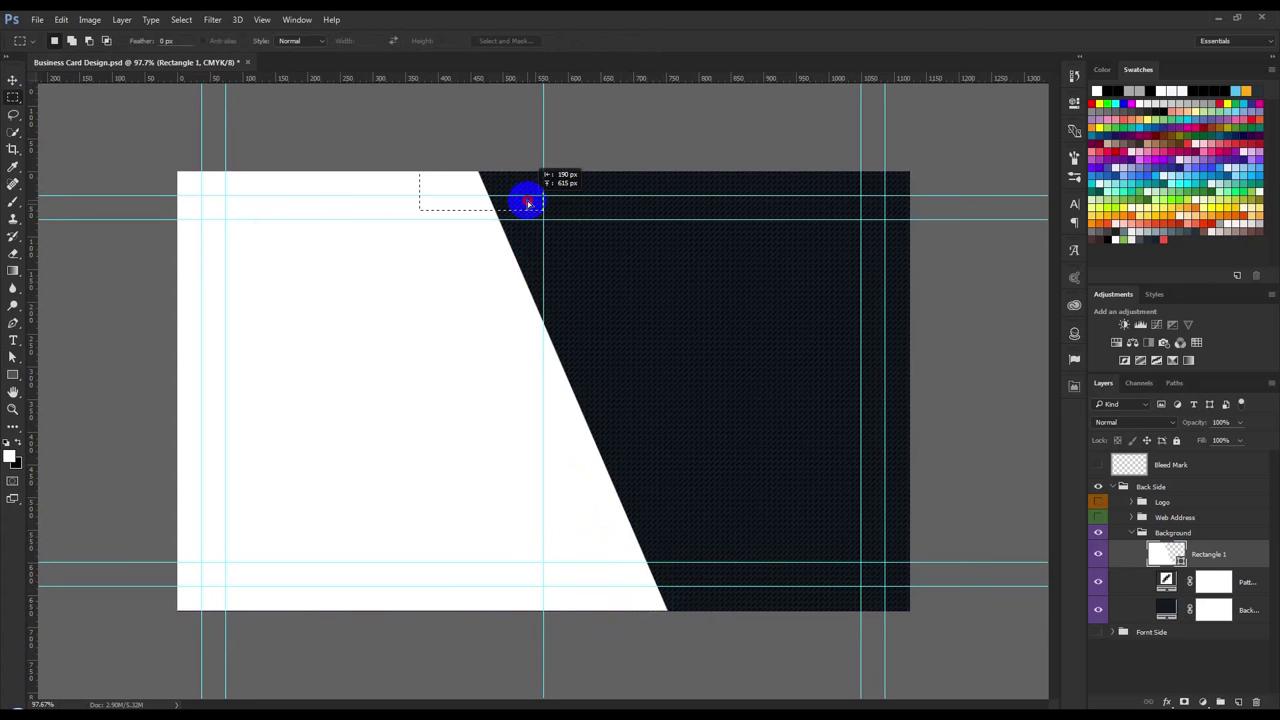
left_click_drag(527, 208, 525, 208)
Shift the panel's top corner further left, then clear the selection and remove the guide
left_click(13, 357)
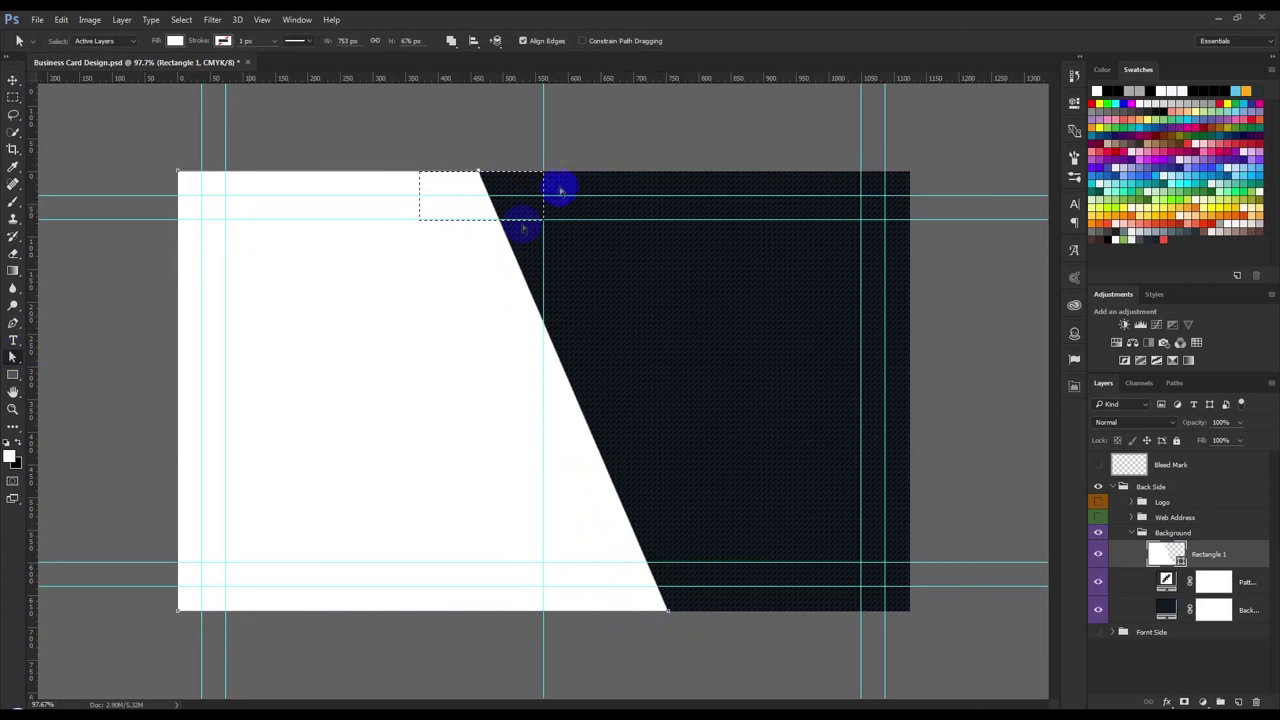
left_click(484, 181)
key("shift+Left")
key("shift+Left")
key("shift+Left")
key("shift+Left")
key("shift+Left")
key("shift+Left")
key("shift+Left")
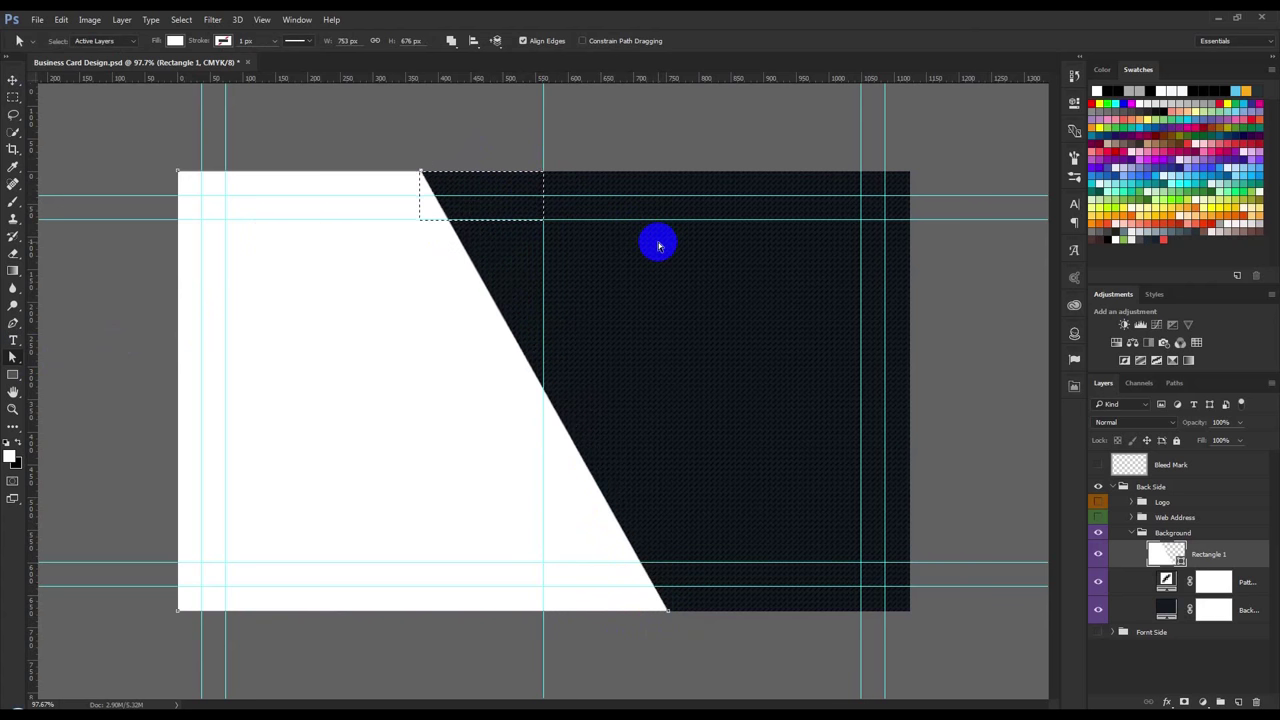
left_click(263, 184)
left_click(13, 97)
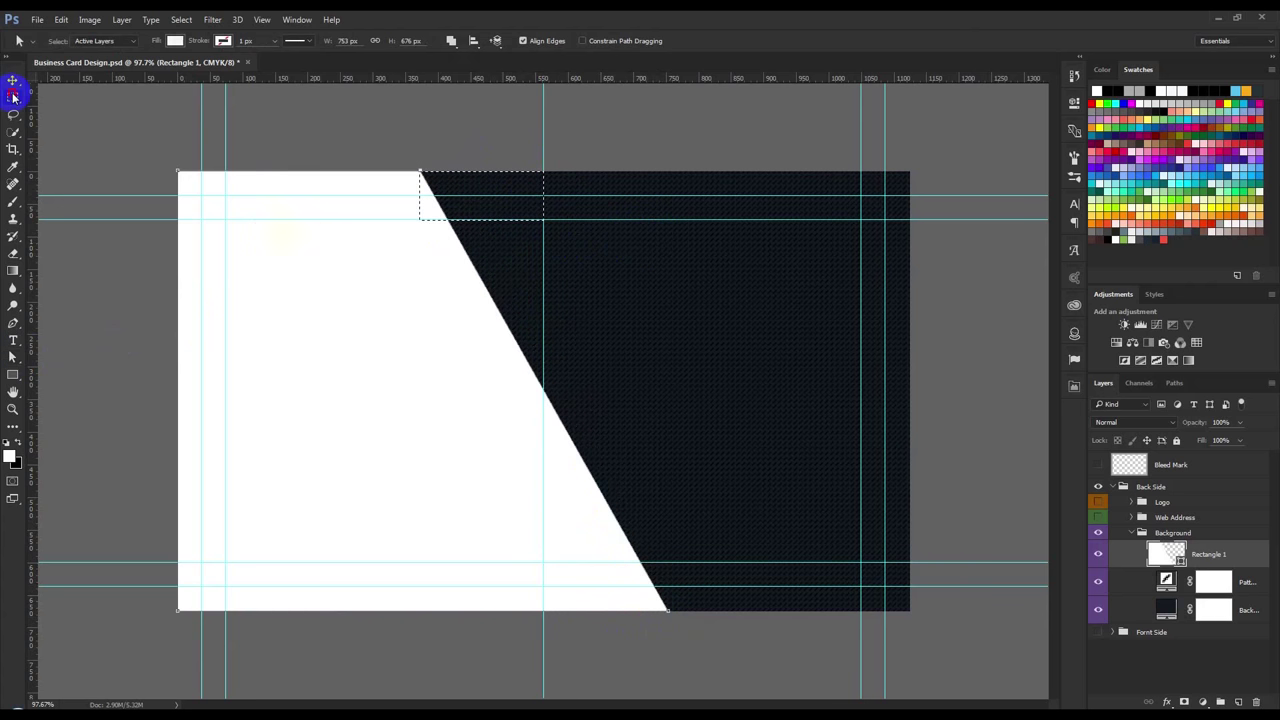
left_click(387, 279)
left_click(13, 79)
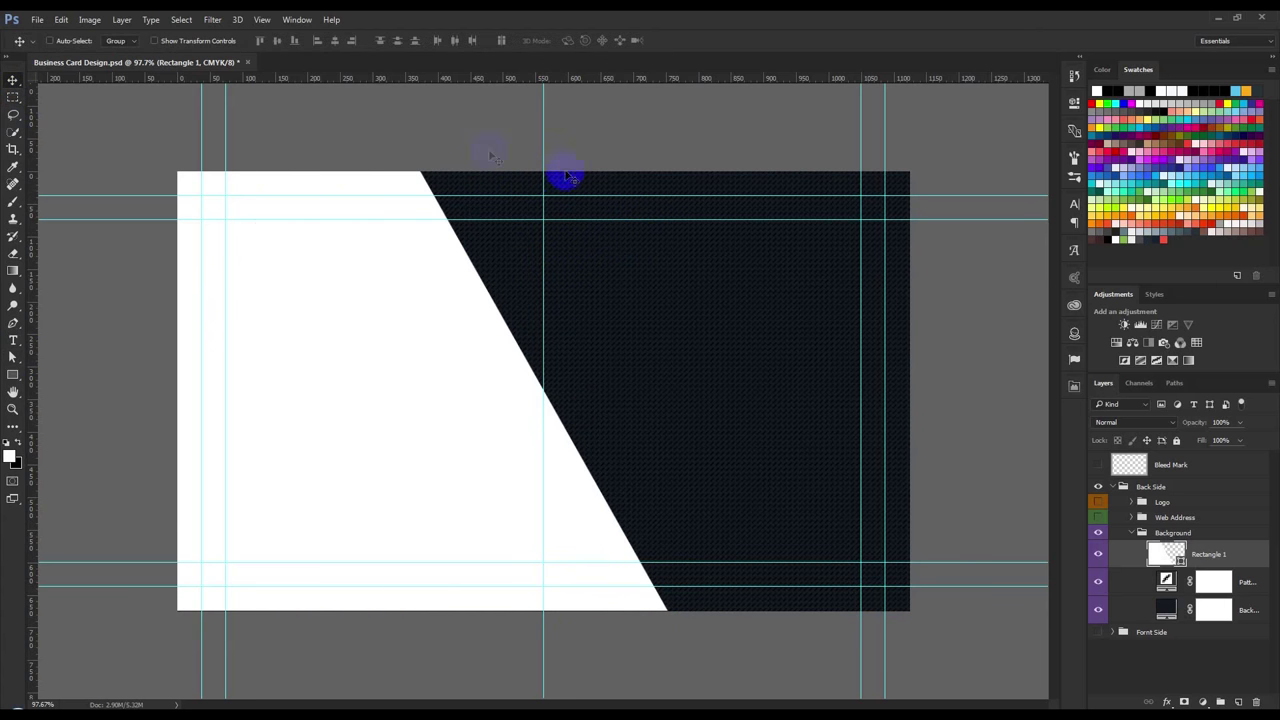
left_click_drag(541, 155, 20, 172)
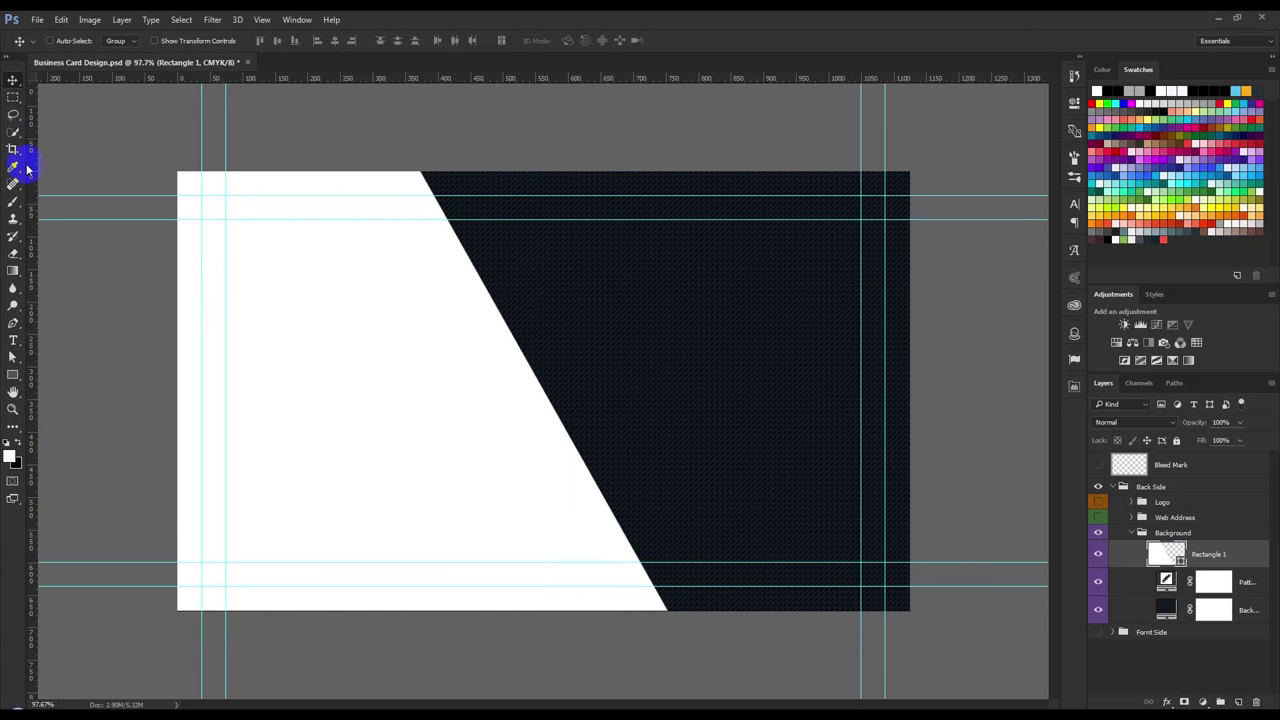
left_click(268, 196)
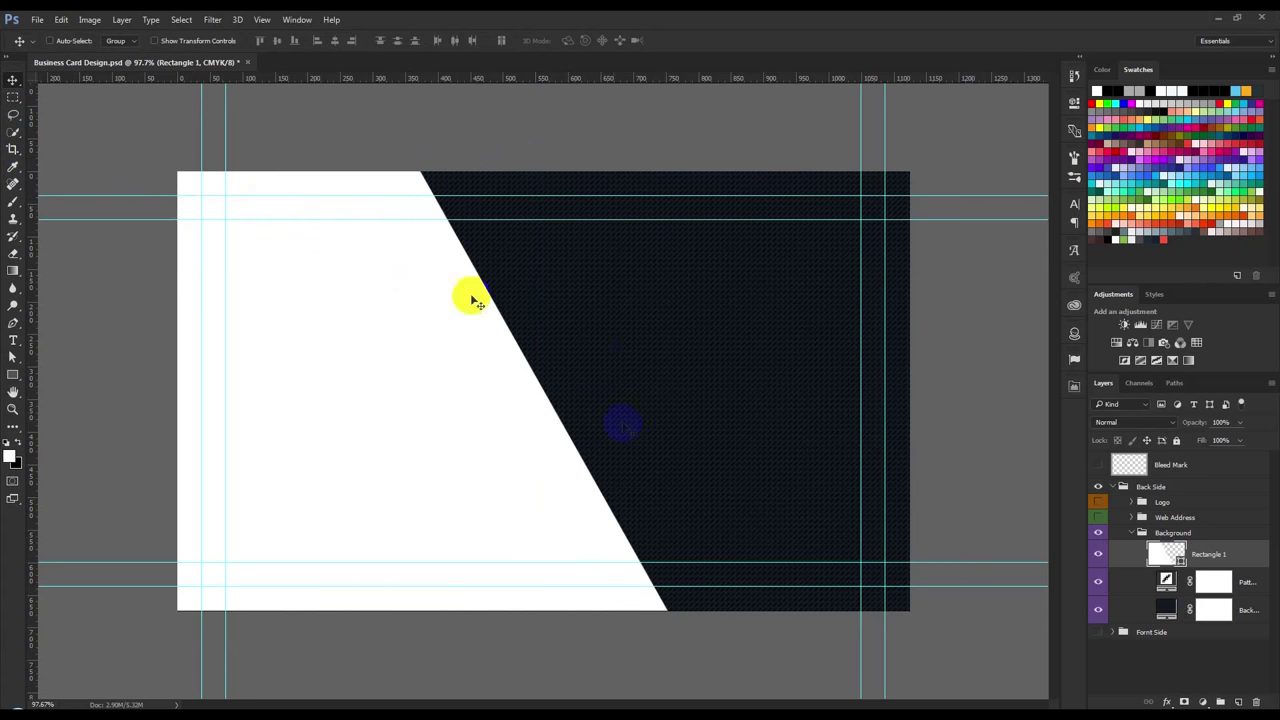
Begin a Pen stripe shape with corners above the card and on the slanted edge
left_click(414, 508)
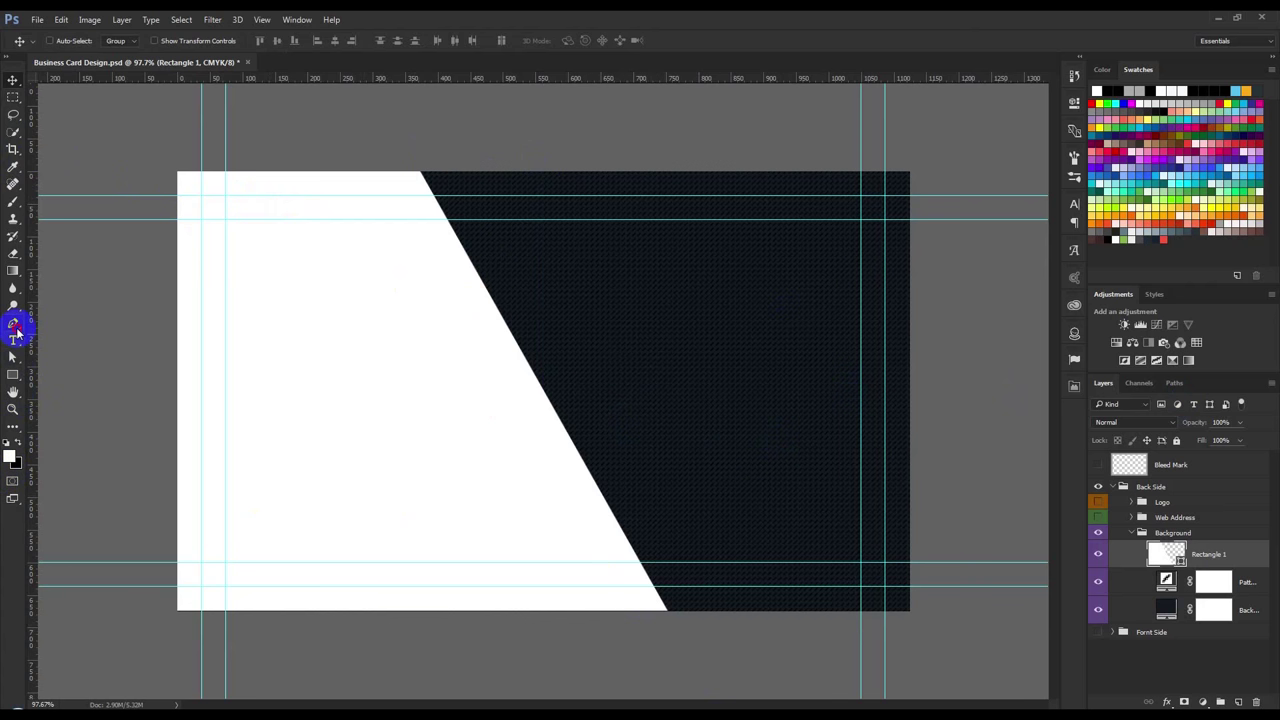
left_click(14, 325)
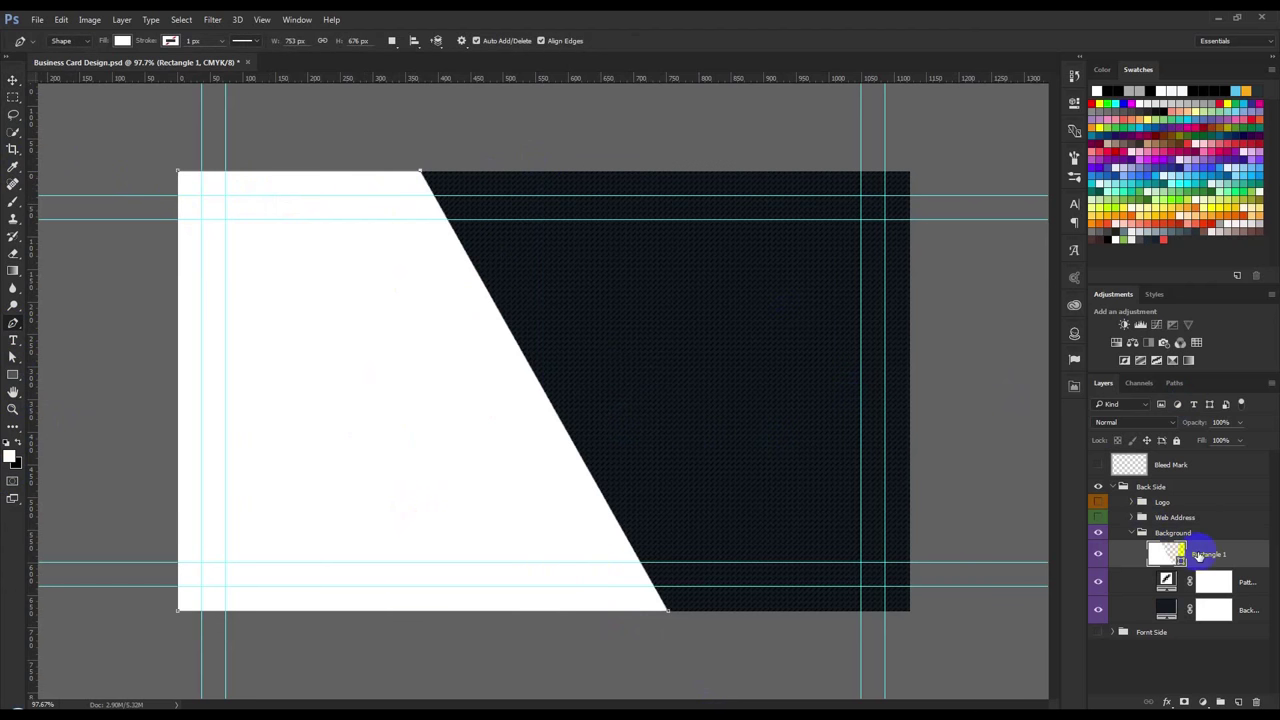
left_click(395, 165)
key("ctrl+z")
left_click_drag(421, 176, 398, 168)
left_click(390, 163)
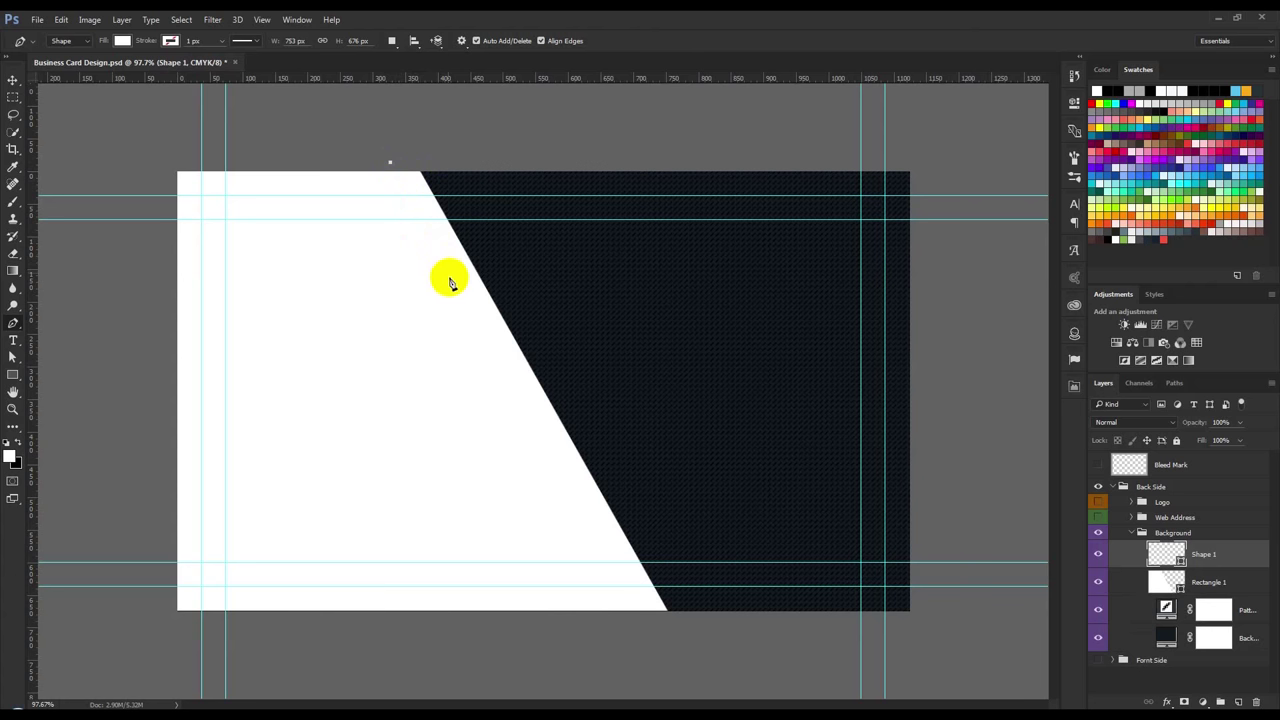
left_click(448, 287)
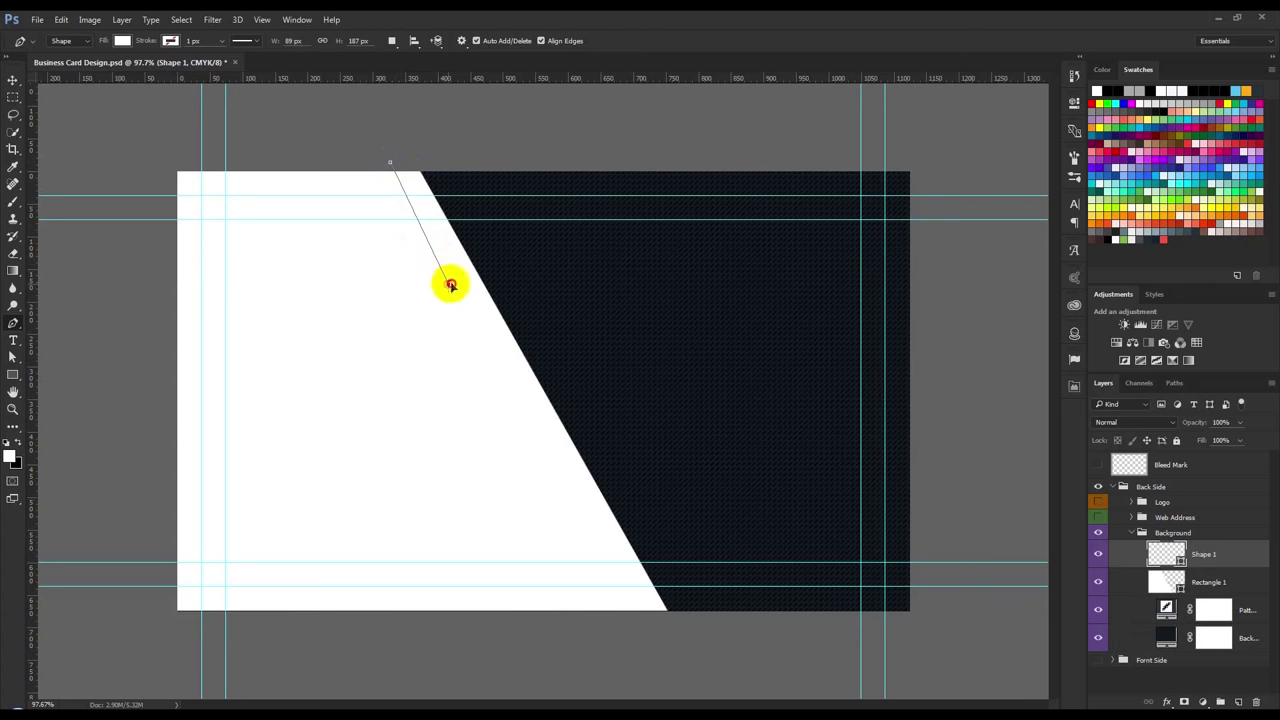
left_click(454, 284)
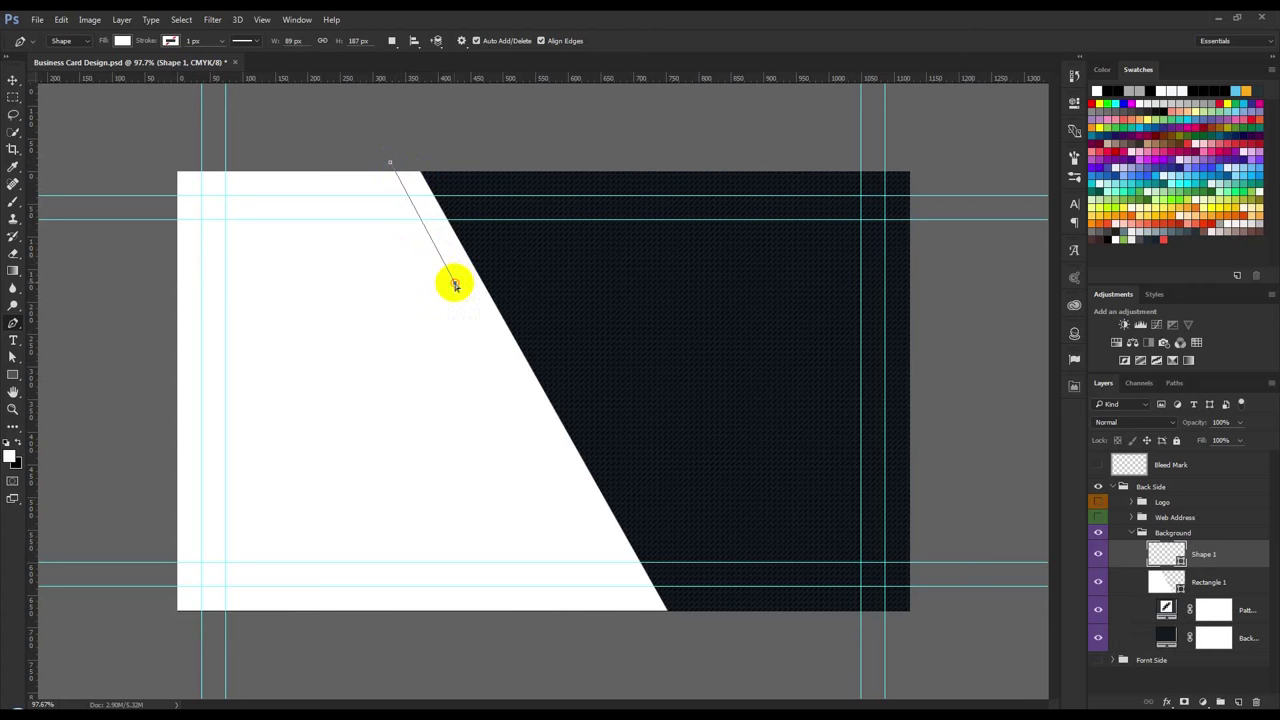
Add the stripe's remaining corners and close the shape at its start point
left_click_drag(454, 284, 488, 287)
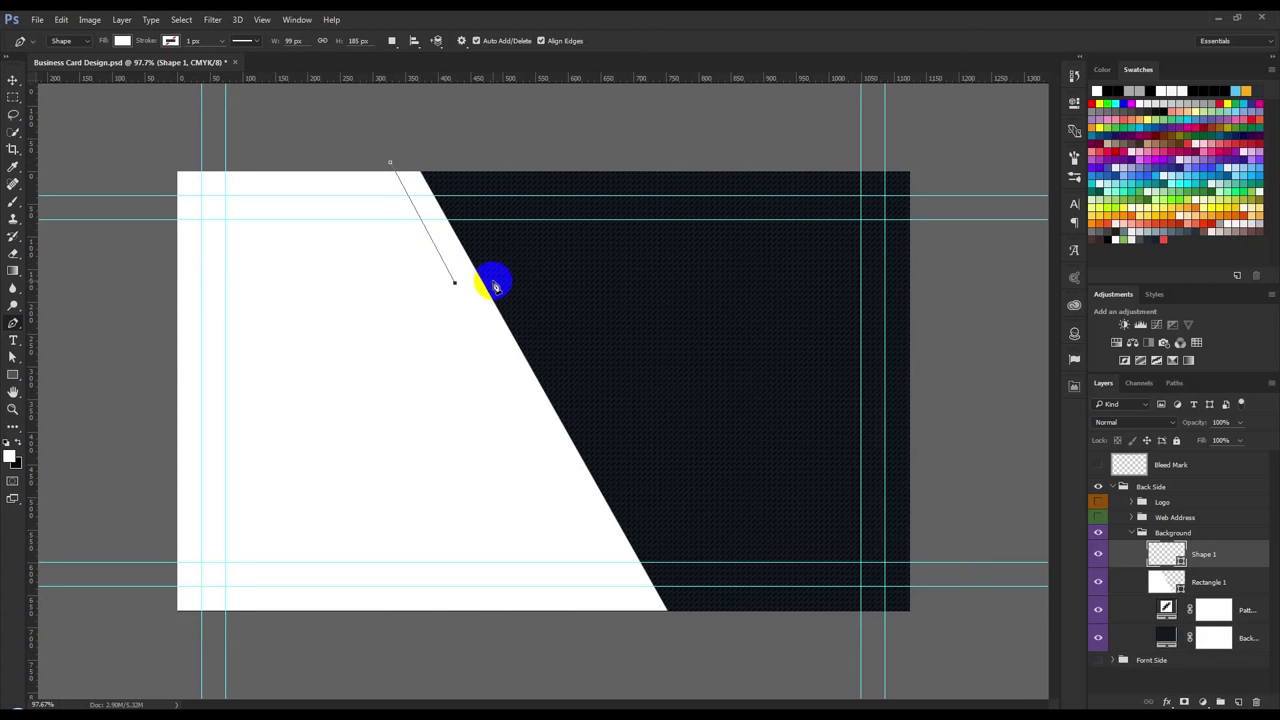
key("ctrl+z")
left_click(436, 158)
left_click_drag(436, 158, 429, 156)
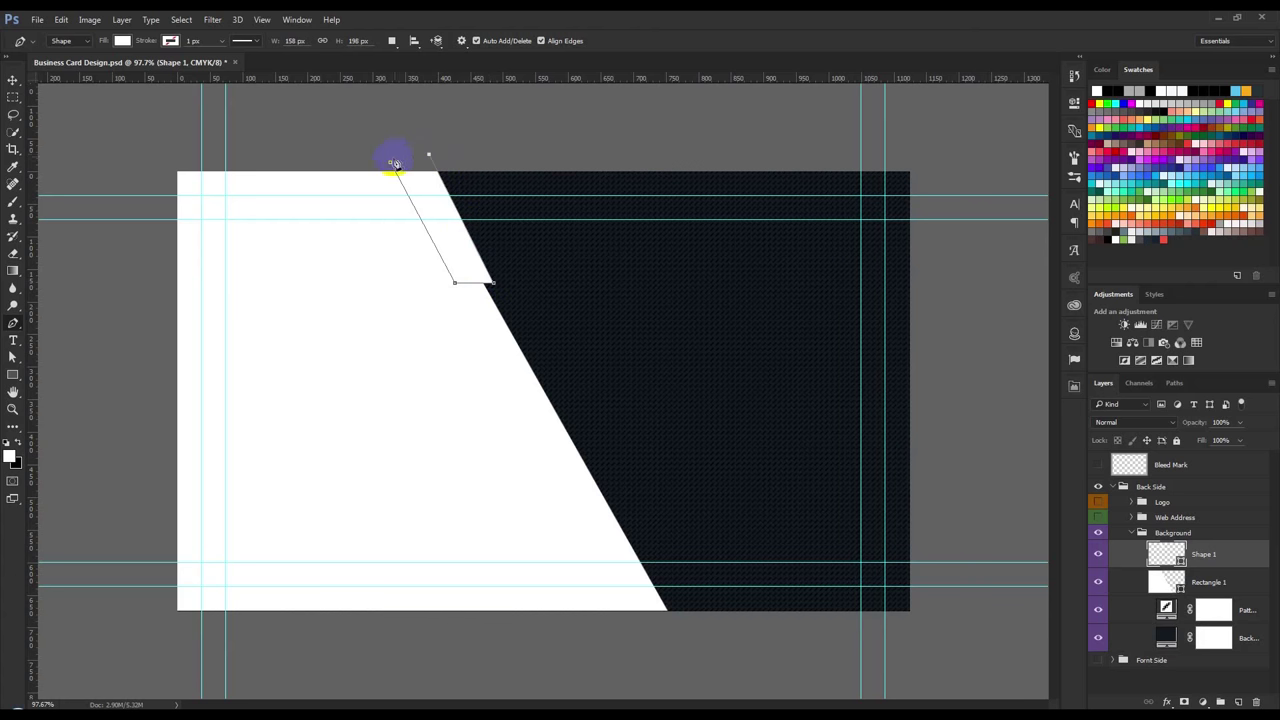
left_click(390, 163)
Fill the stripe orange, then sample the exact orange from the Front Side band
double_click(1172, 554)
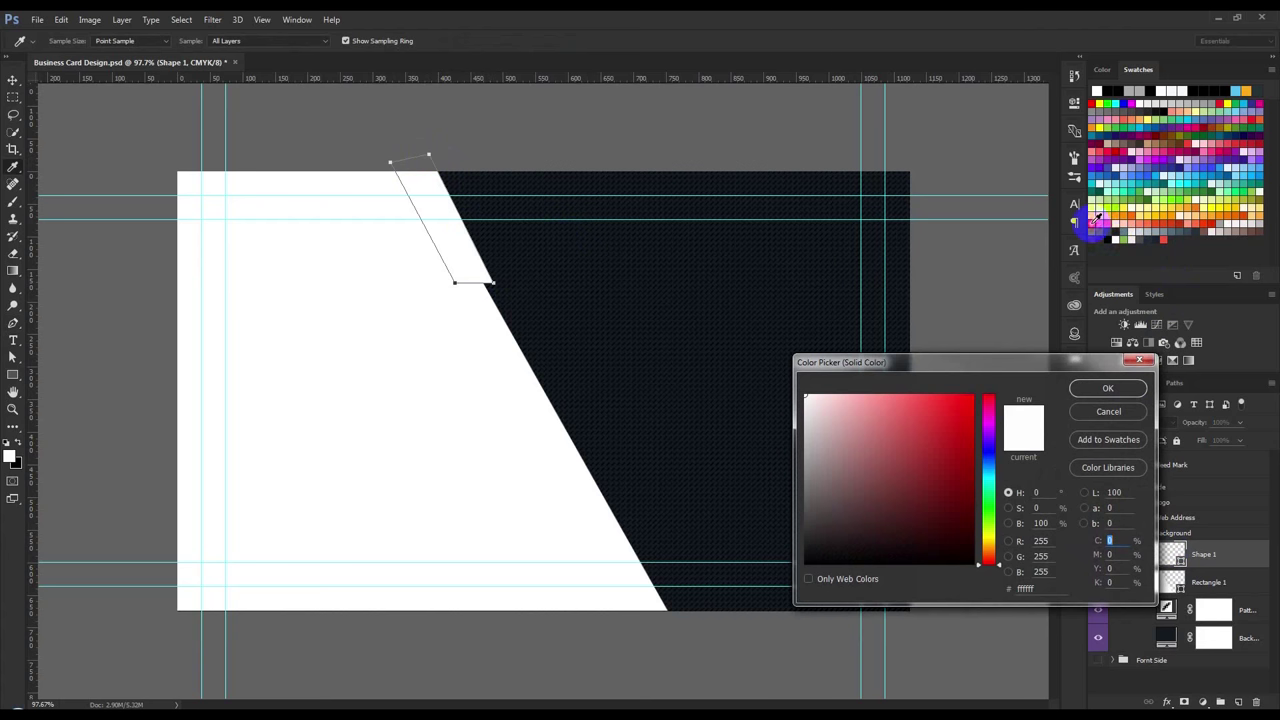
left_click(1096, 219)
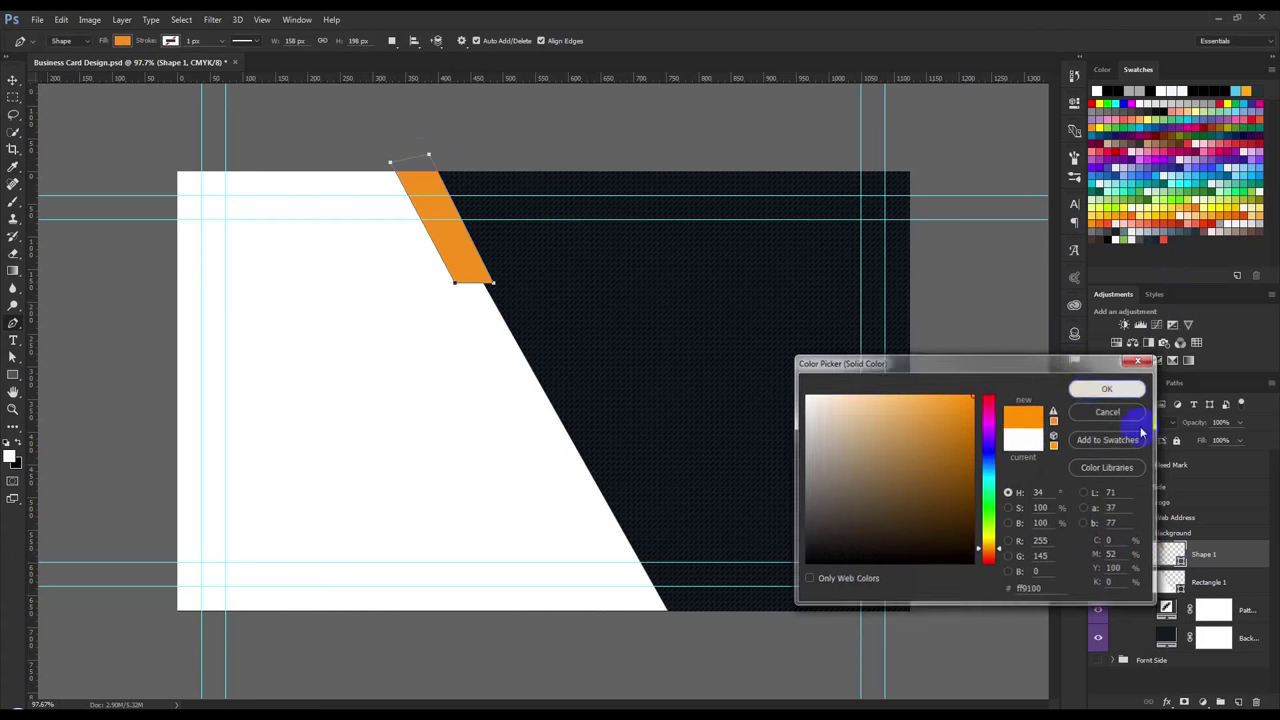
left_click(1095, 389)
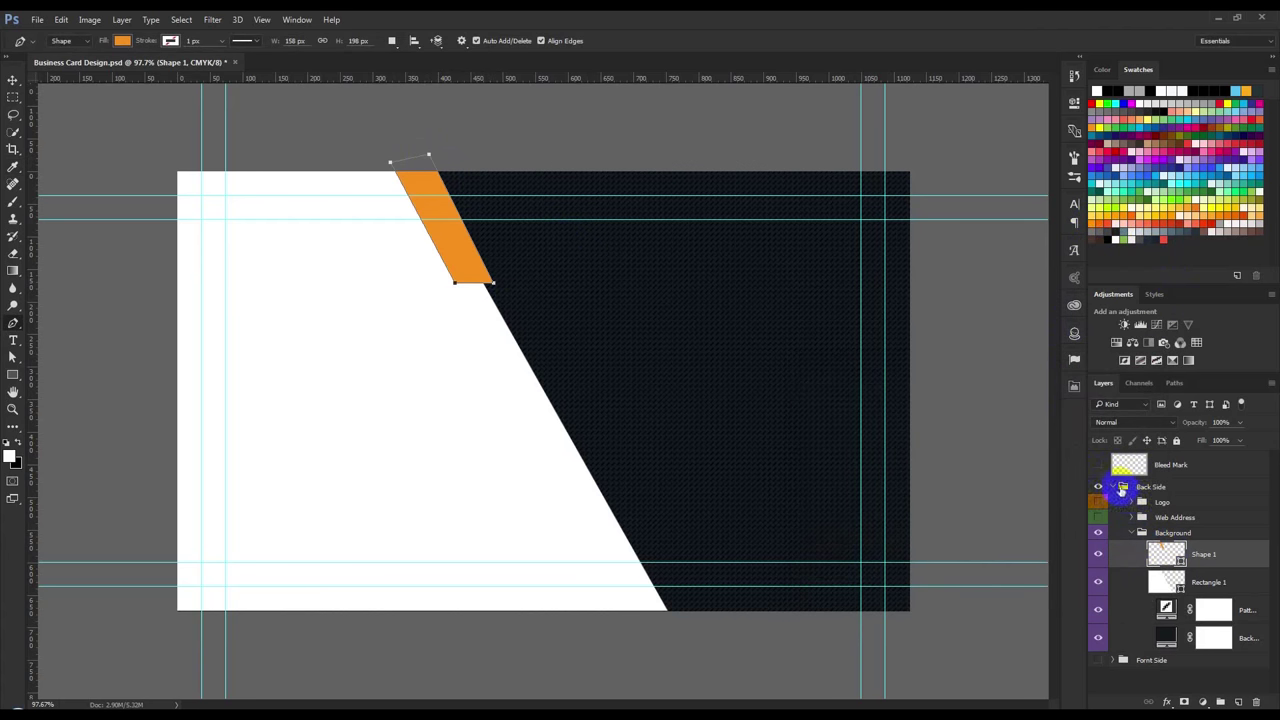
left_click(1120, 488)
left_click(1099, 486)
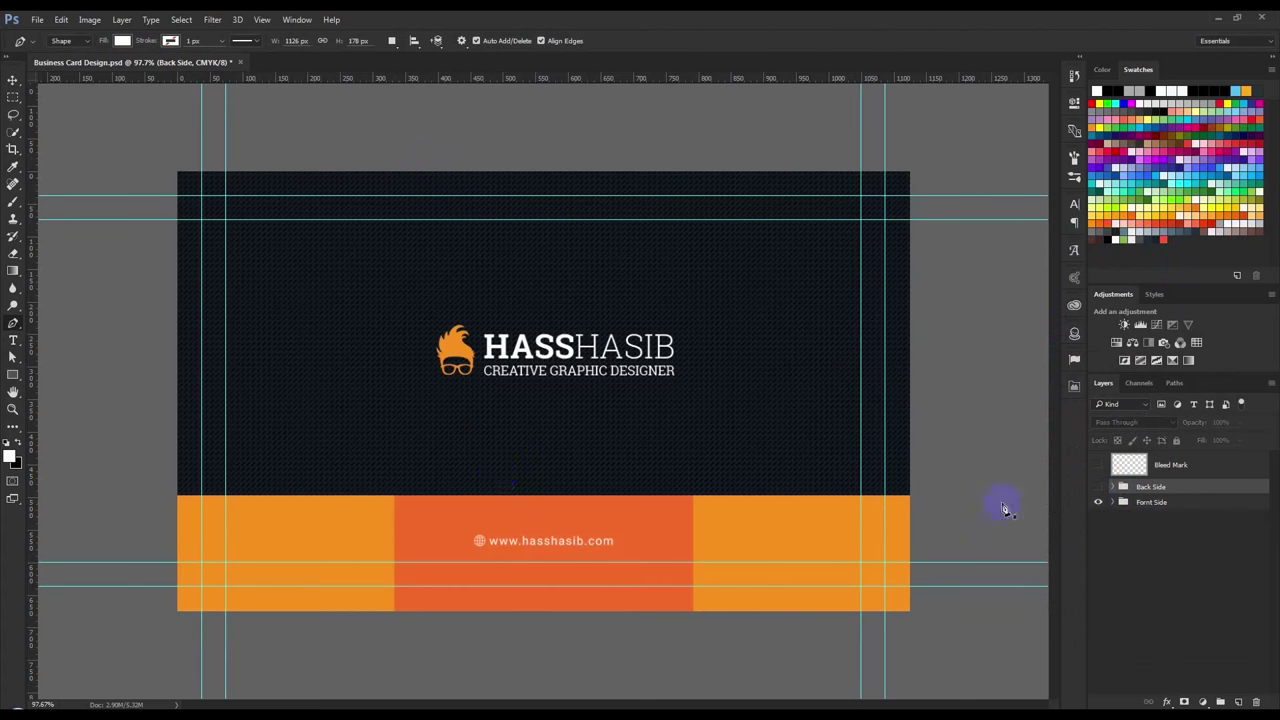
left_click(13, 166)
left_click(731, 531)
left_click(457, 348)
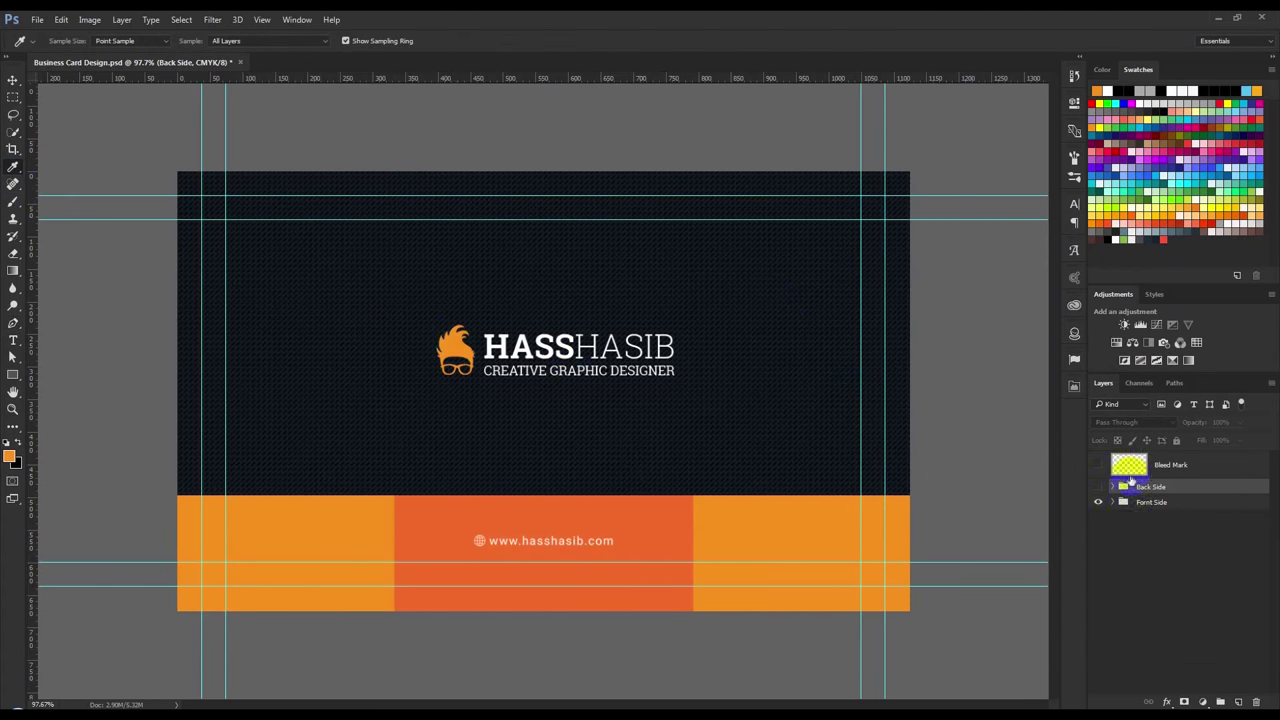
Return to Back Side and apply the sampled #f7911e orange to Shape 1
left_click(1099, 487, "alt")
left_click(1114, 487)
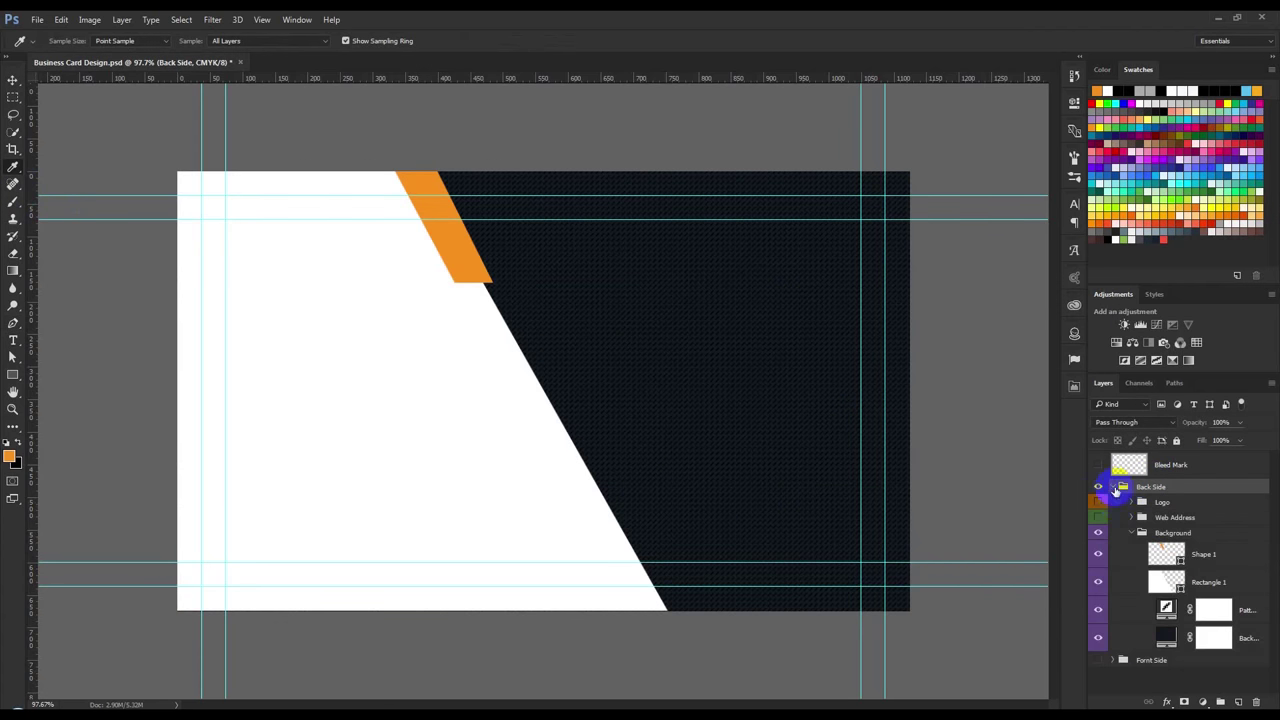
double_click(1165, 550)
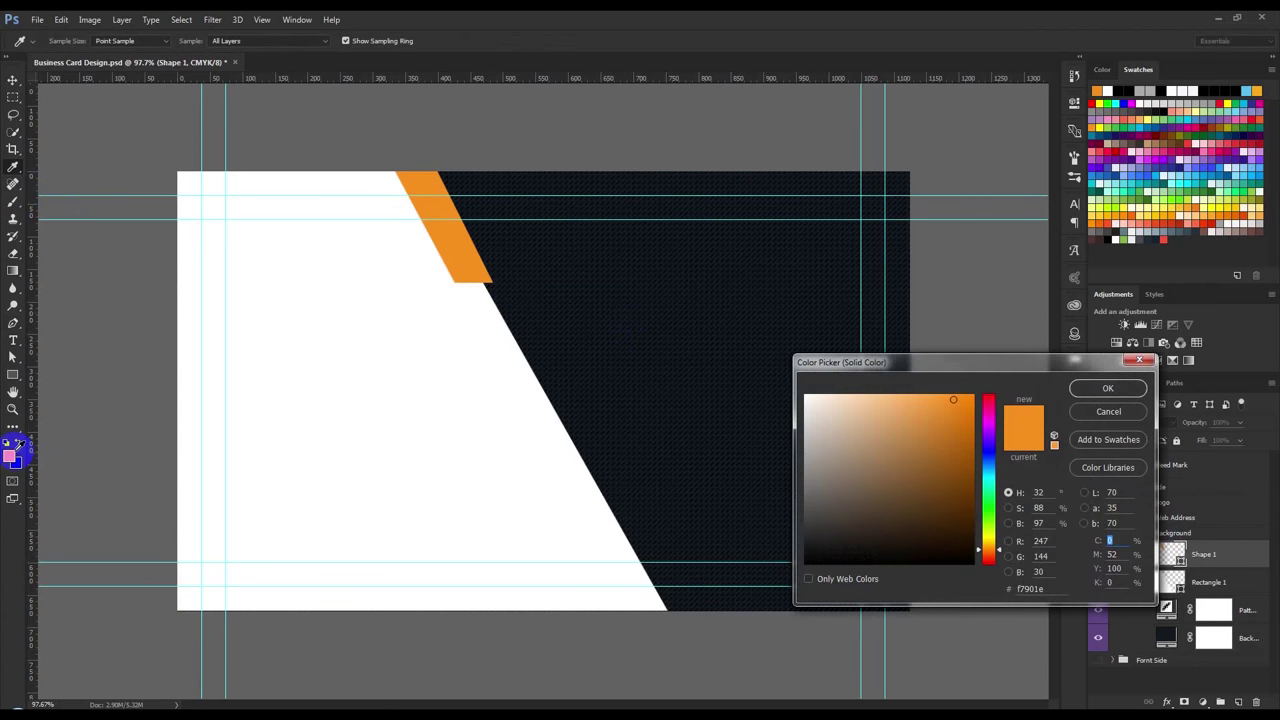
left_click(1105, 388)
left_click(14, 82)
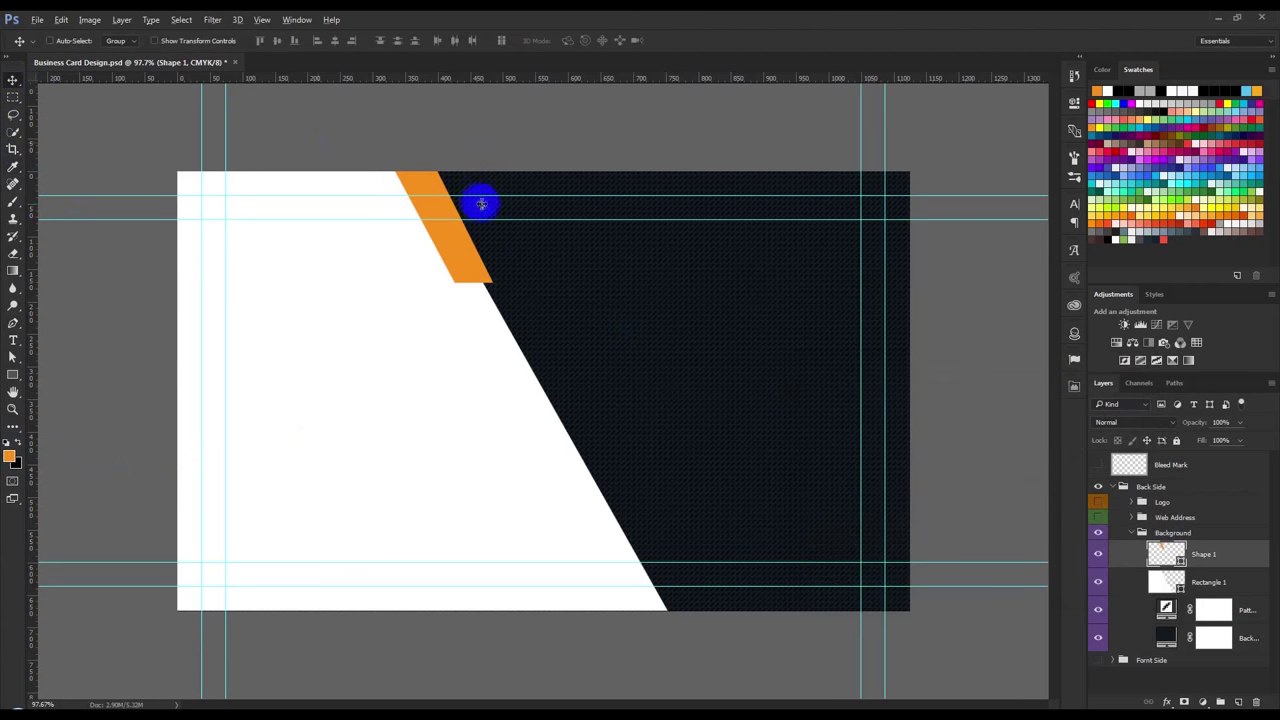
Replace the small stripe with a new rectangle filled #f7911e
scroll(449, 177, "up", 3)
left_click_drag(449, 177, 509, 340)
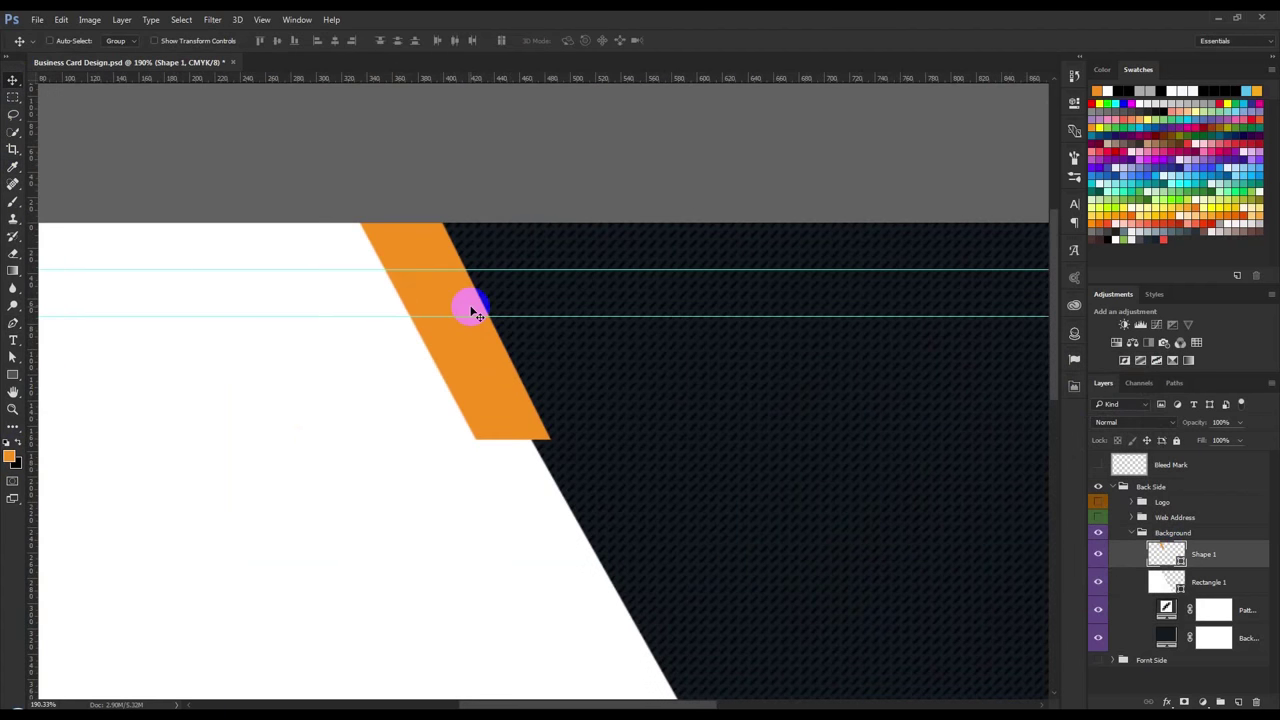
key("Delete")
left_click(13, 375)
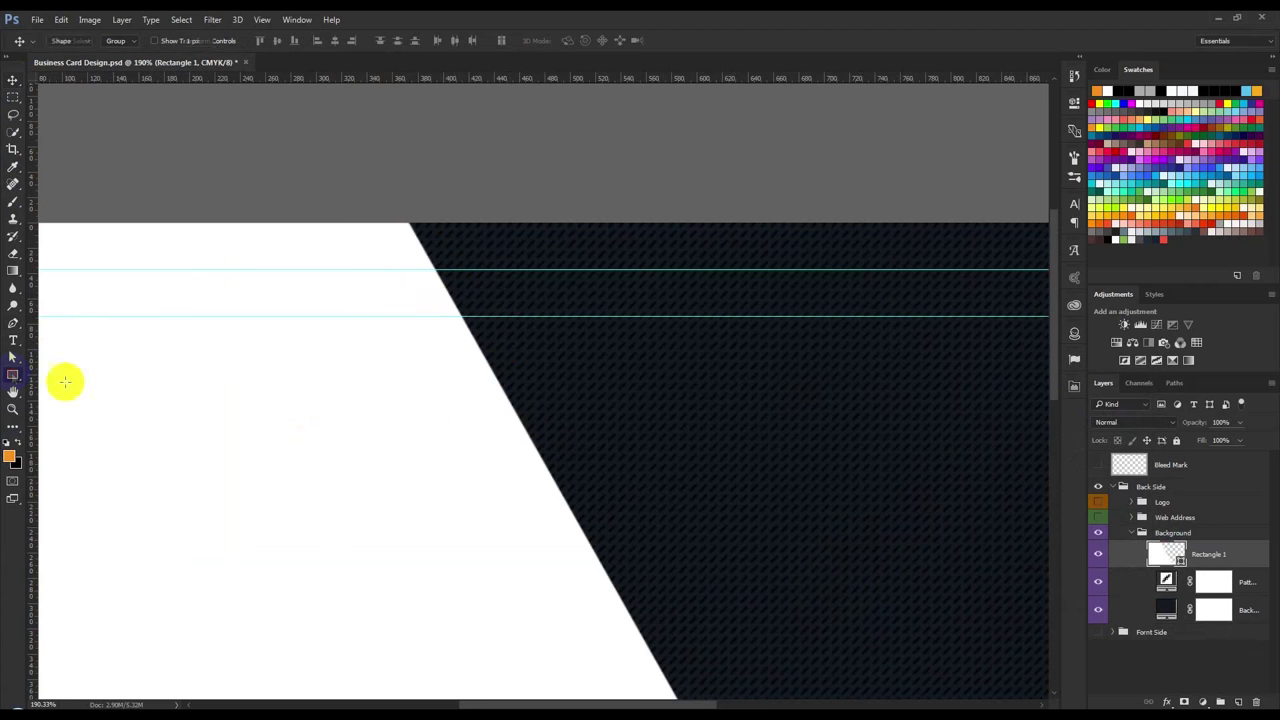
left_click_drag(633, 423, 961, 494)
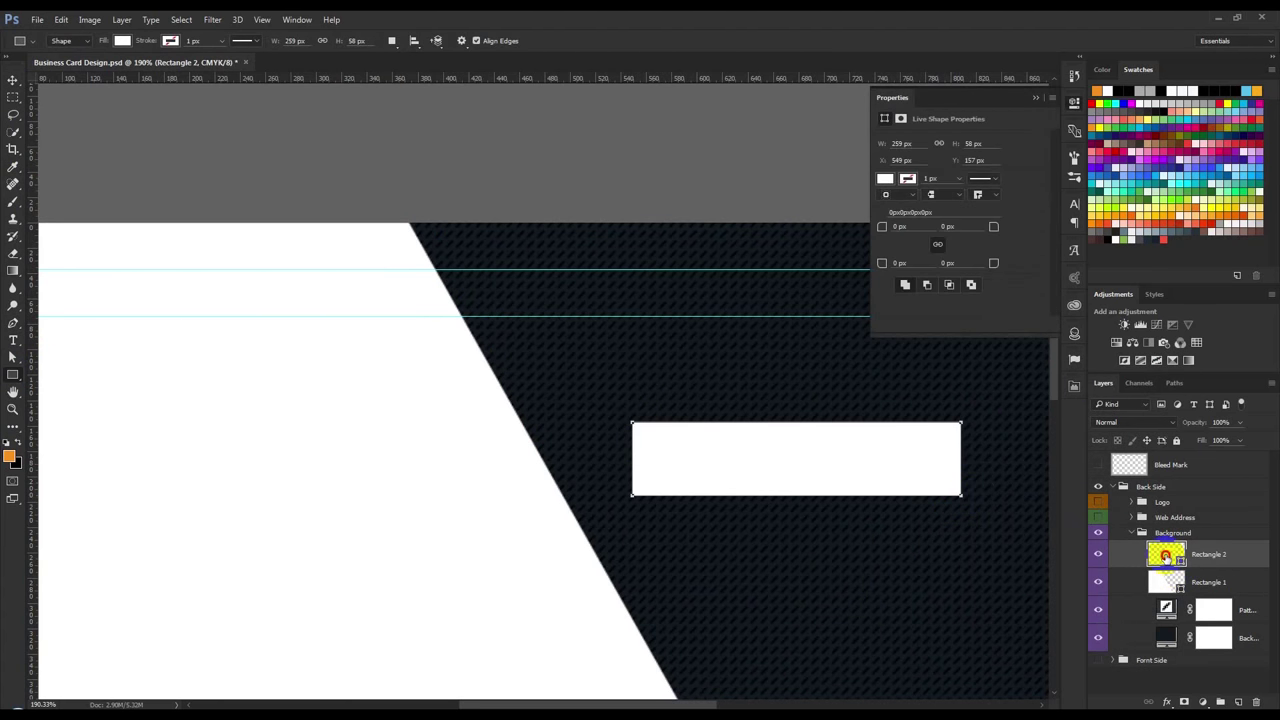
double_click(1165, 556)
left_click(1097, 91)
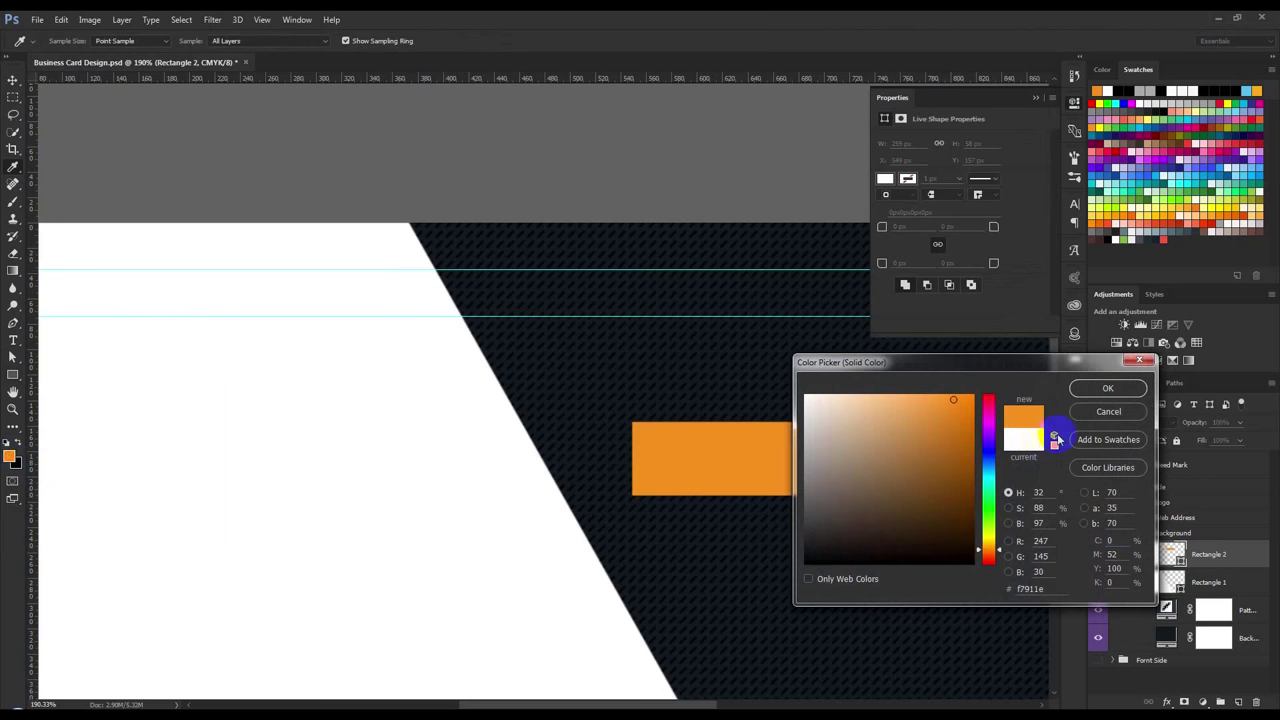
left_click(1110, 389)
Rotate, position and widen the orange band along the slant up to the card's top edge
key("ctrl+t")
mouse_move(777, 357)
left_mouse_down()
mouse_move(869, 420)
mouse_move(866, 394)
left_mouse_up()
left_click_drag(766, 409, 508, 300)
left_click_drag(660, 377, 660, 380)
left_click_drag(543, 414, 559, 418)
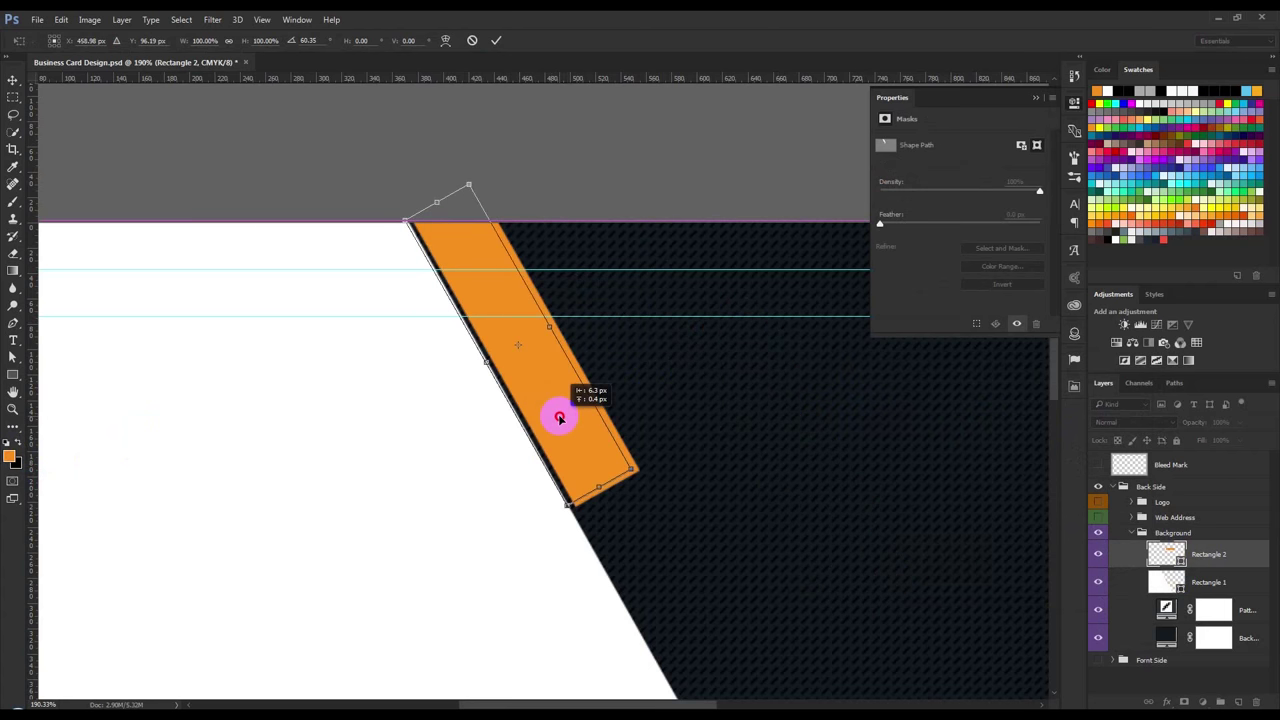
left_click_drag(559, 418, 524, 410)
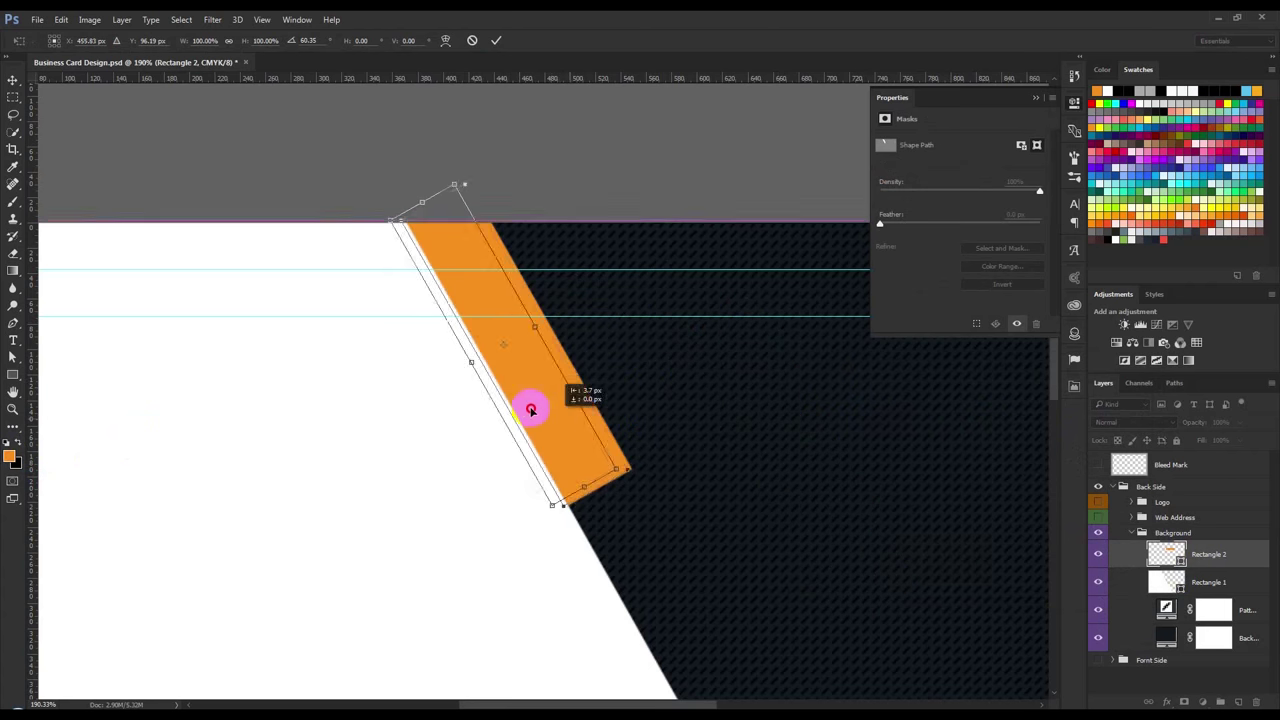
left_click_drag(524, 410, 527, 421)
left_click_drag(531, 377, 543, 371)
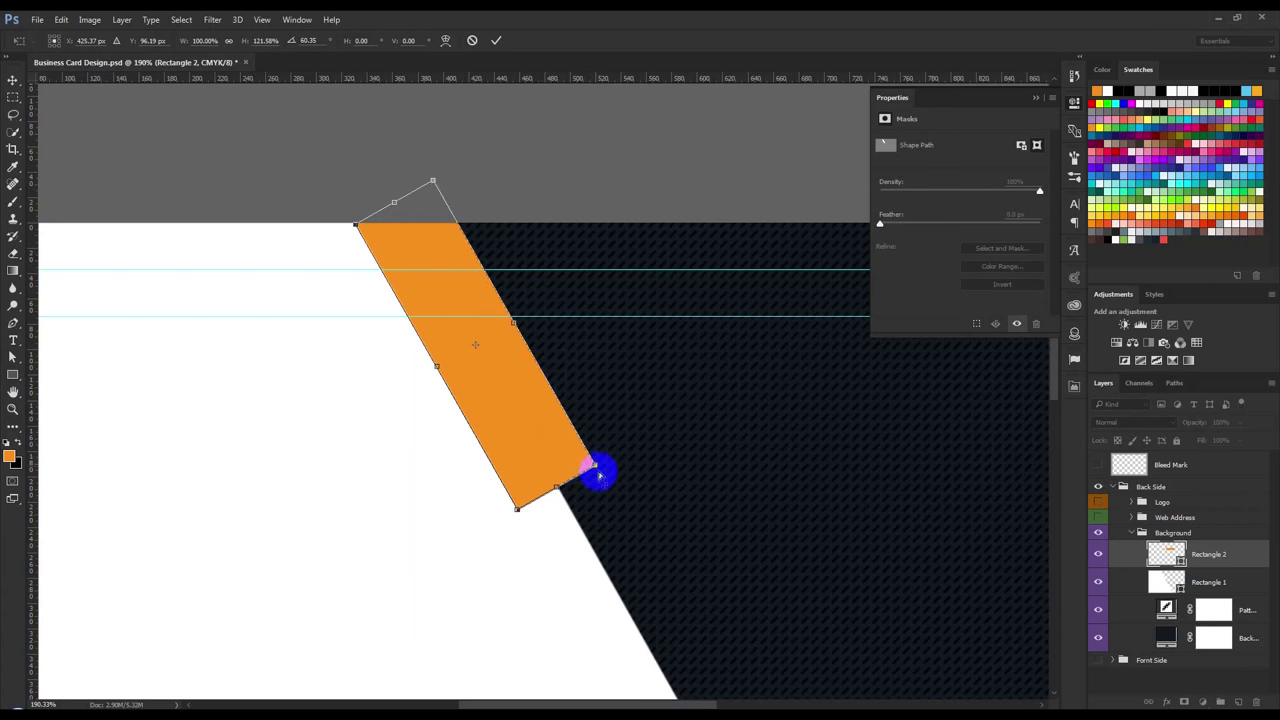
left_click(498, 40)
Add a horizontal guide and snap the band's bottom corner onto it
left_click_drag(577, 84, 668, 510)
left_click(28, 364)
left_click_drag(626, 486, 596, 470)
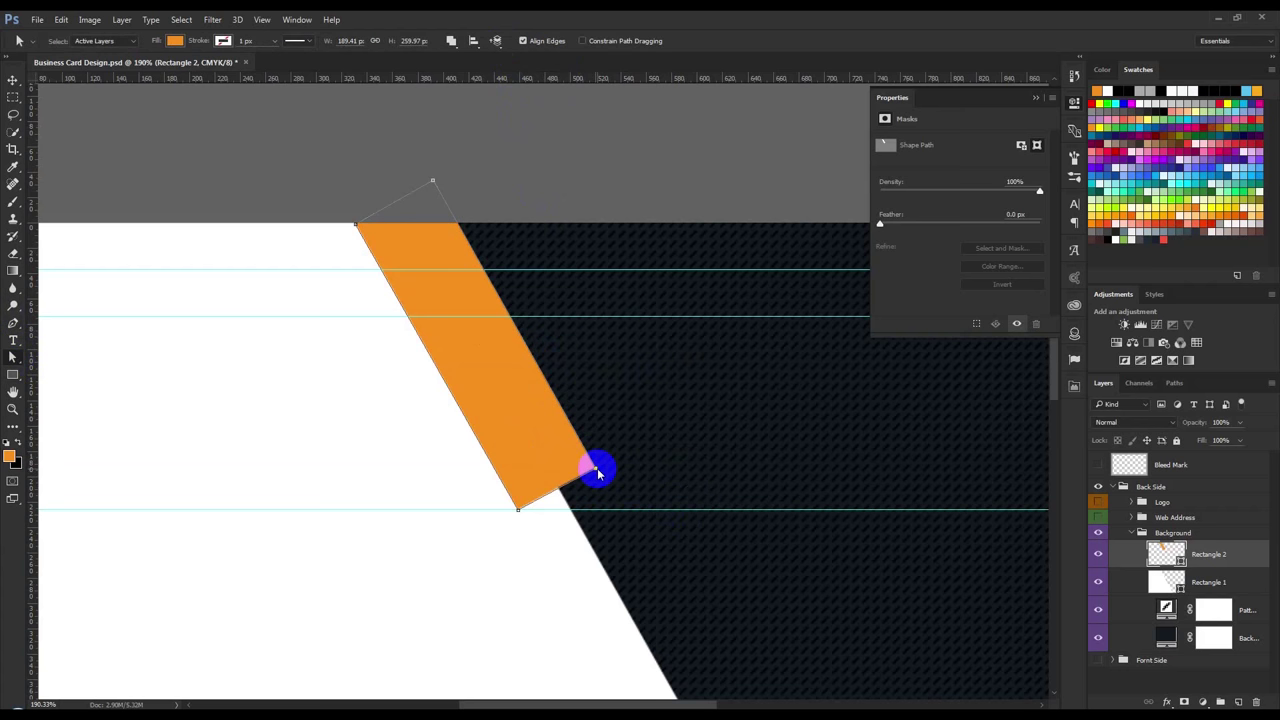
left_click_drag(597, 472, 597, 472)
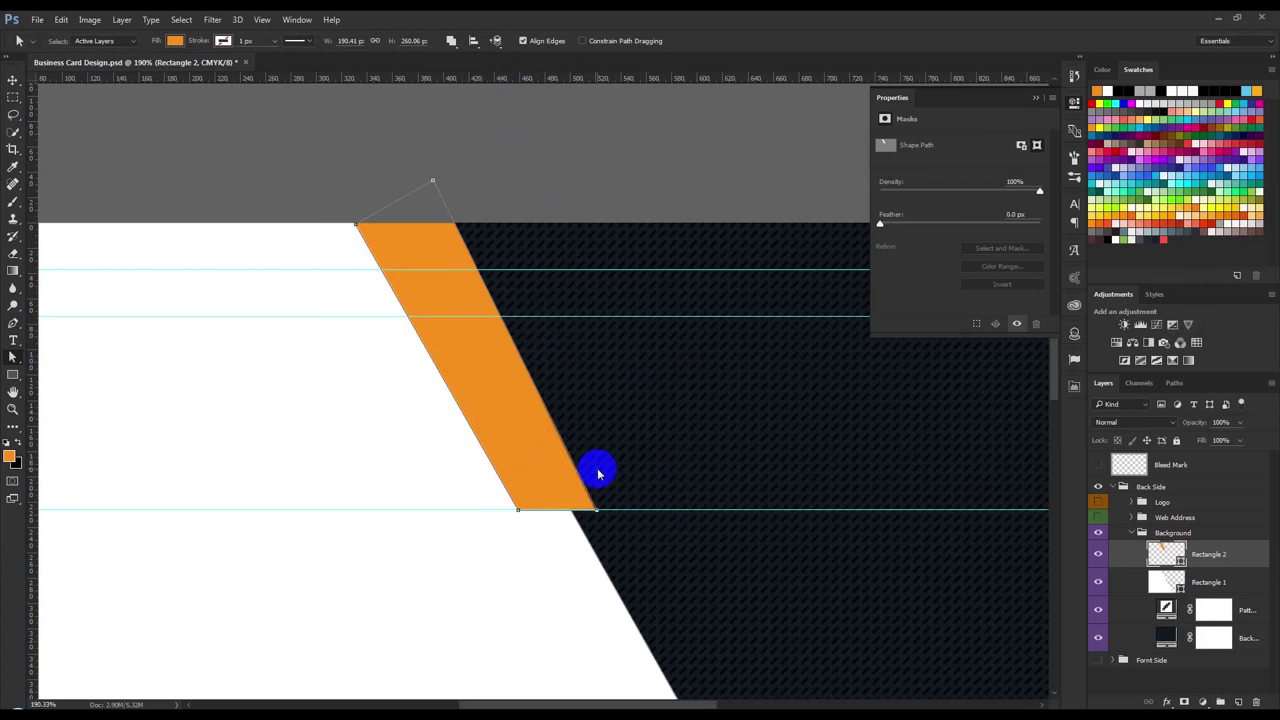
key("Right")
key("Right")
key("Right")
key("Right")
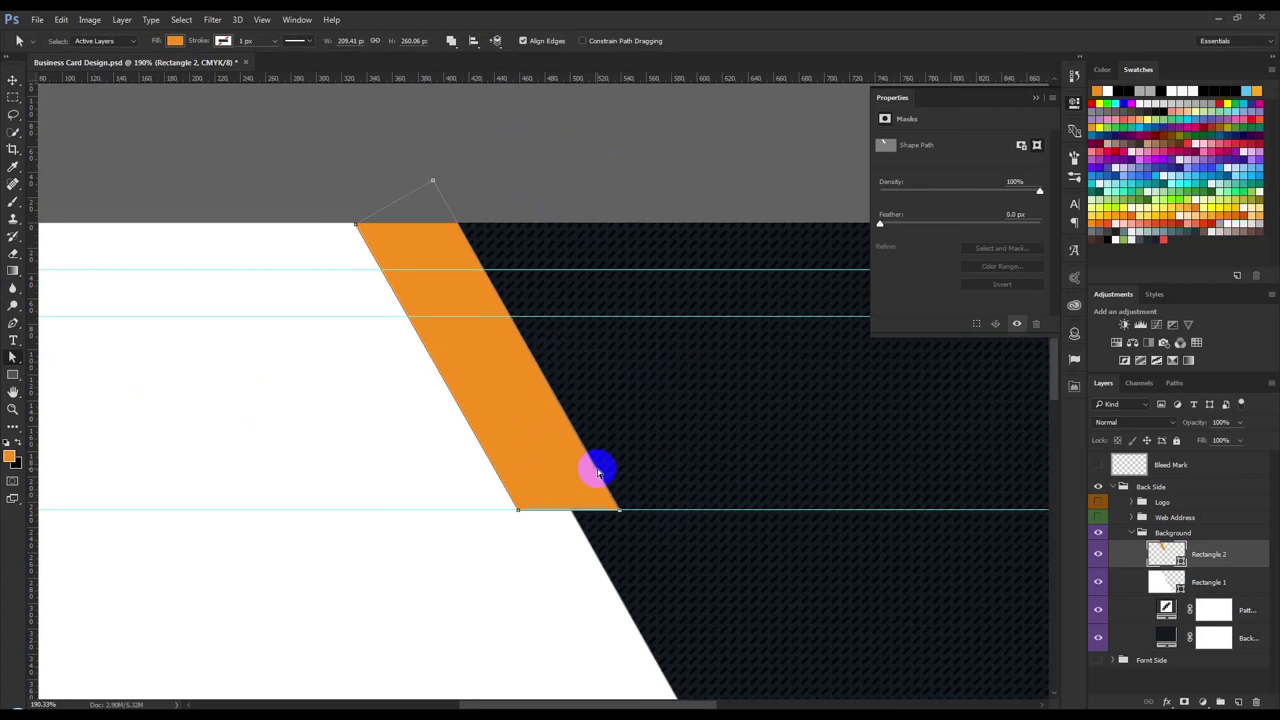
key("Right")
key("Right")
left_click(597, 472)
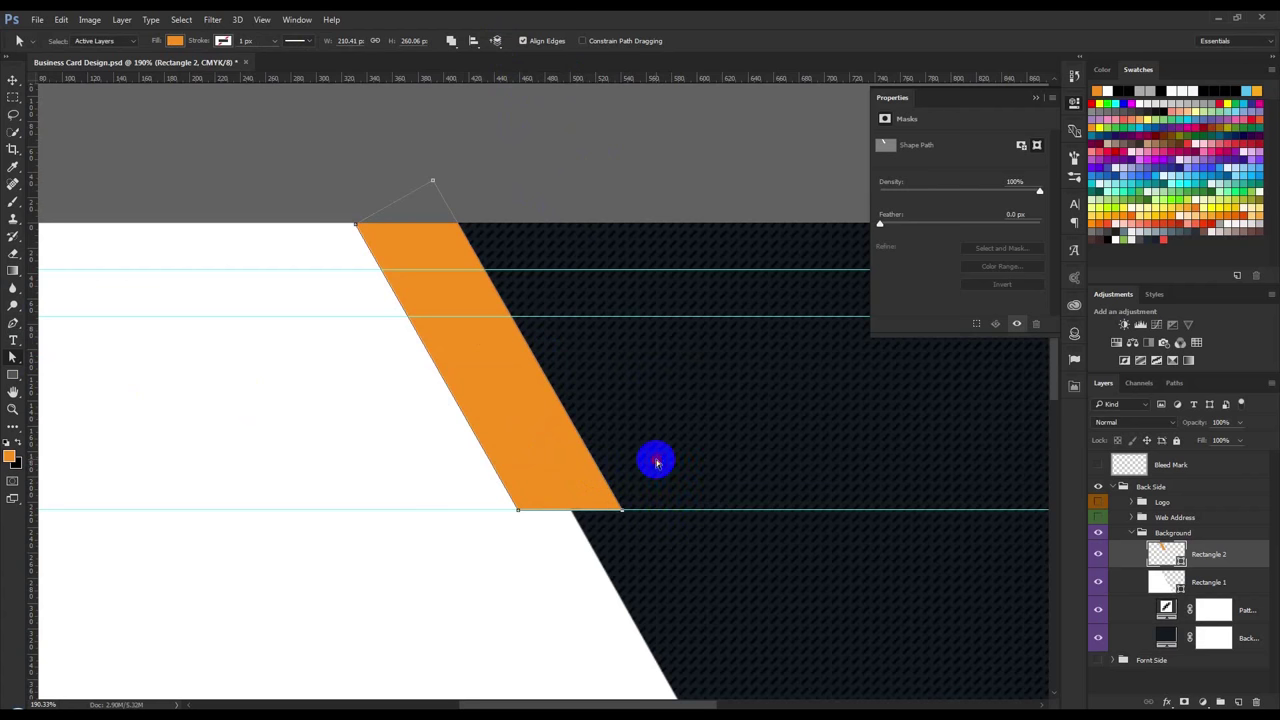
Scroll around the document and close the Properties panel
scroll(654, 457, "down", 2)
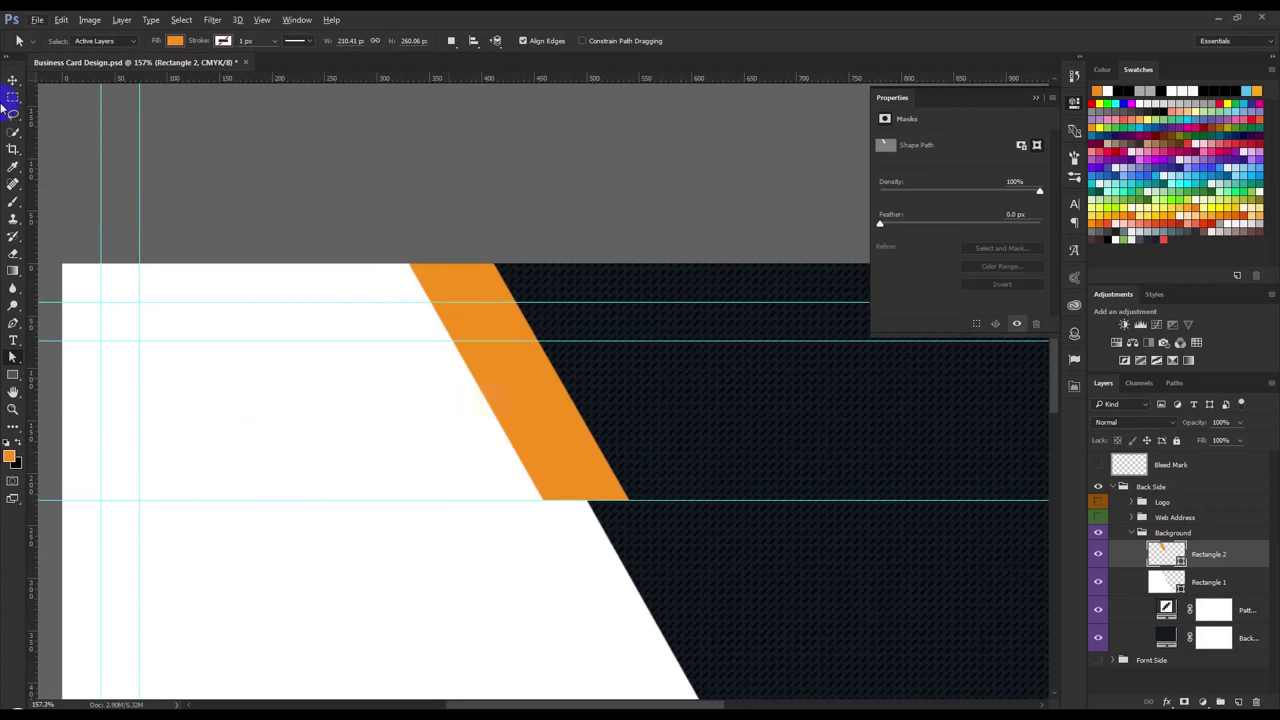
left_click(13, 80)
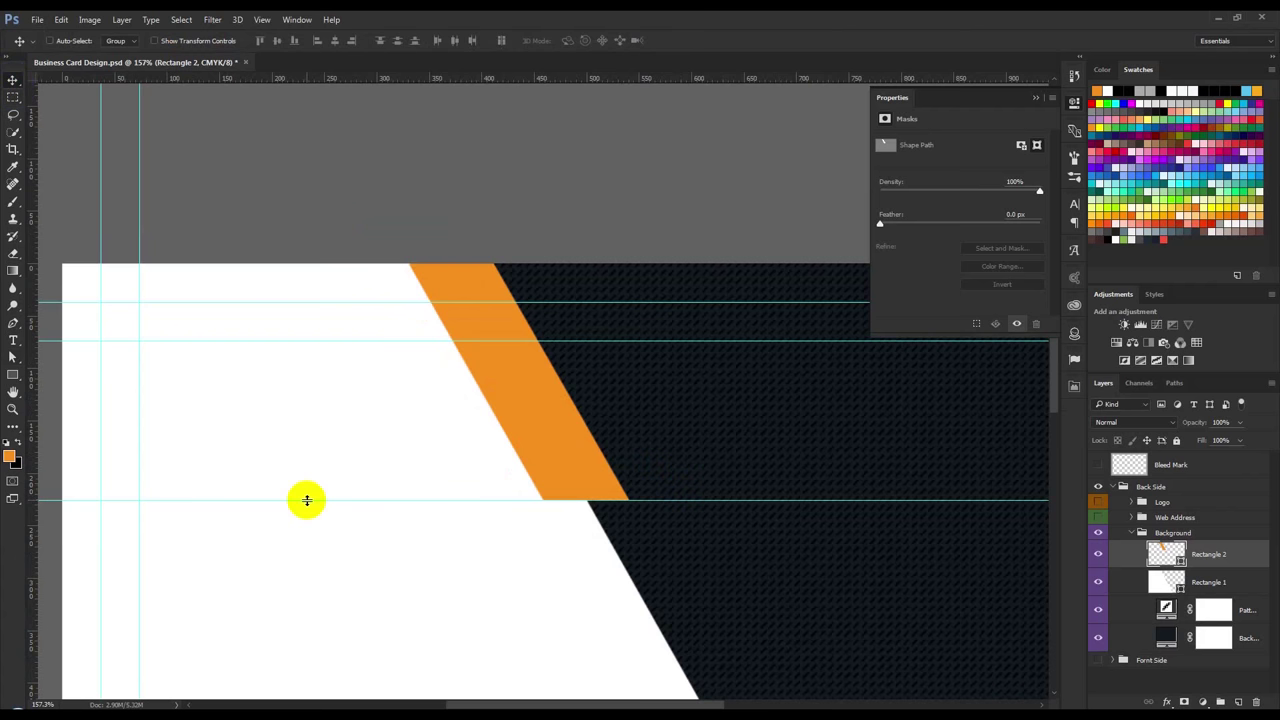
scroll(471, 486, "down", 2)
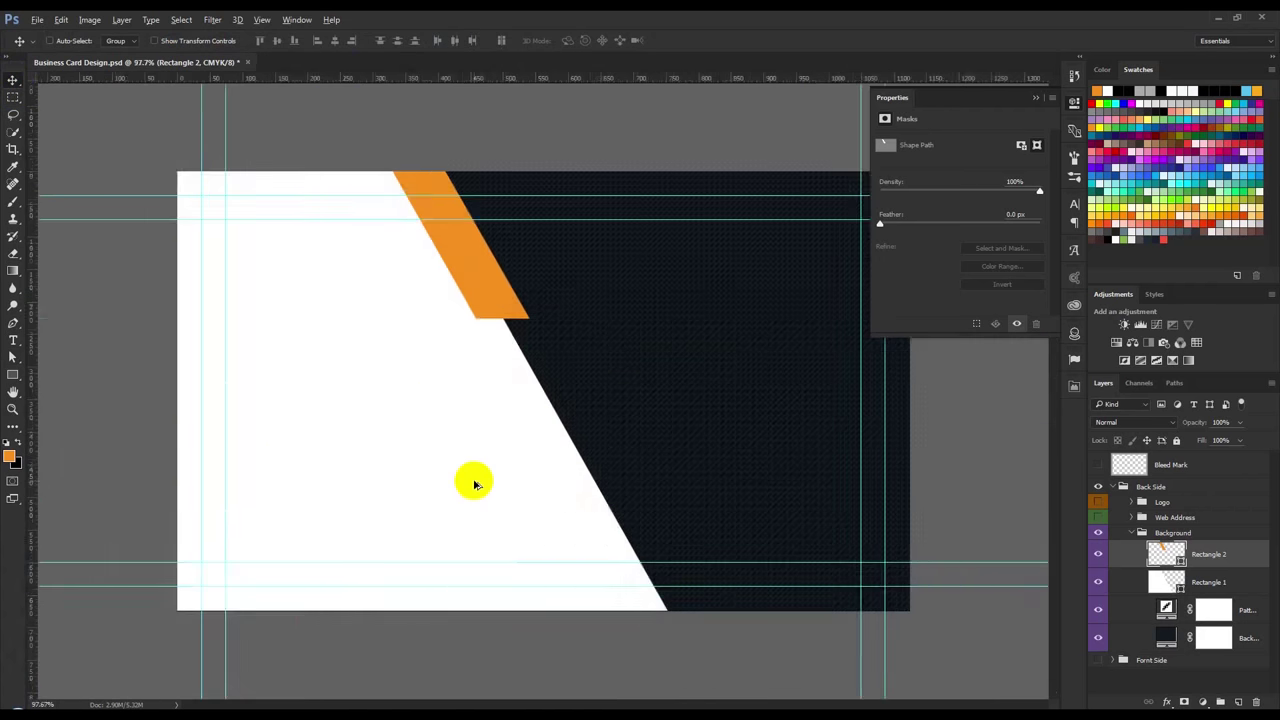
scroll(471, 486, "down", 1)
scroll(474, 483, "up", 1)
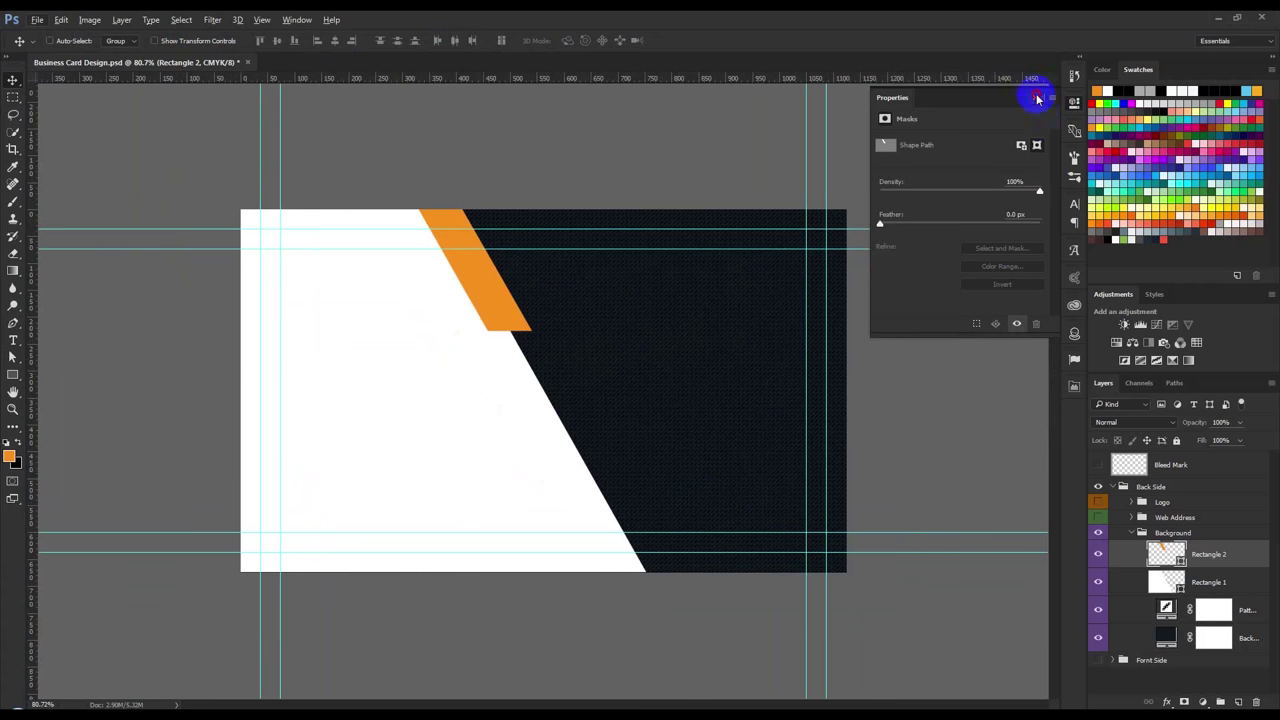
left_click(1037, 98)
scroll(848, 578, "up", 1)
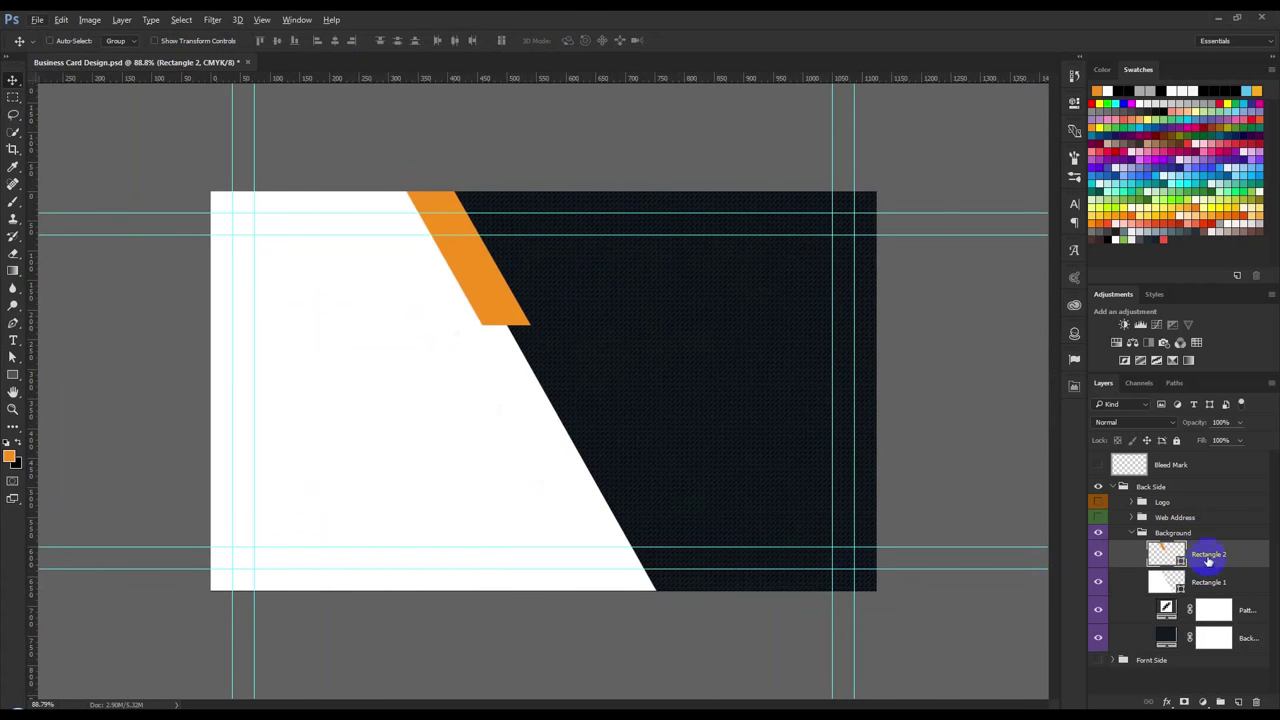
left_click(12, 377)
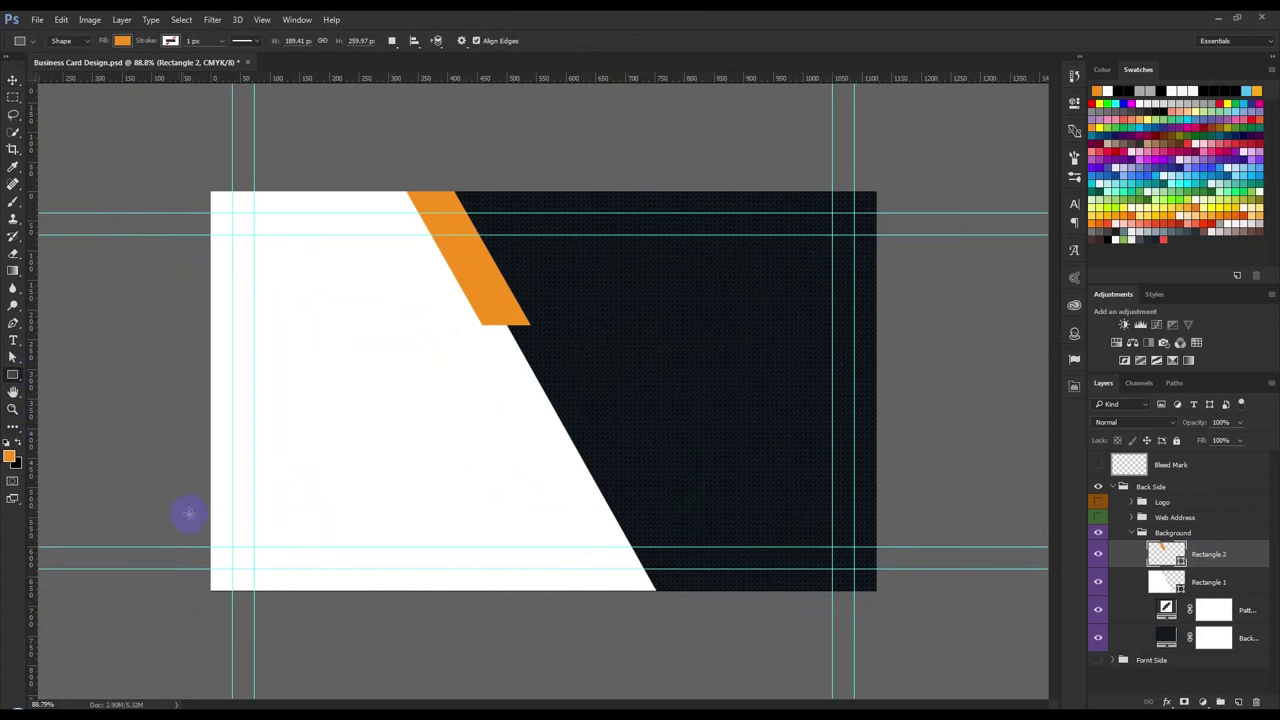